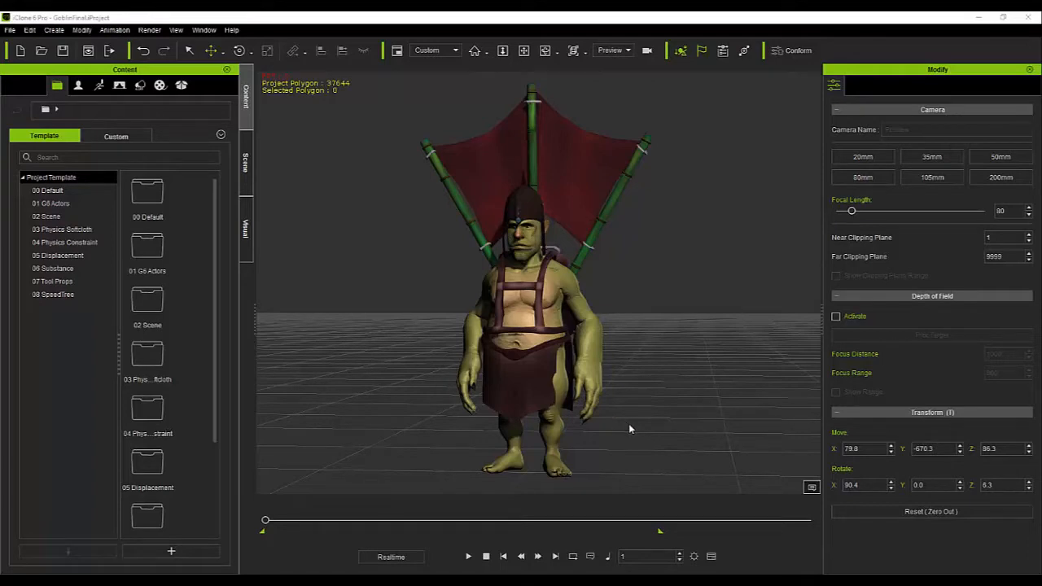
Play the finished goblin character's animation and stop it
left_click(468, 556)
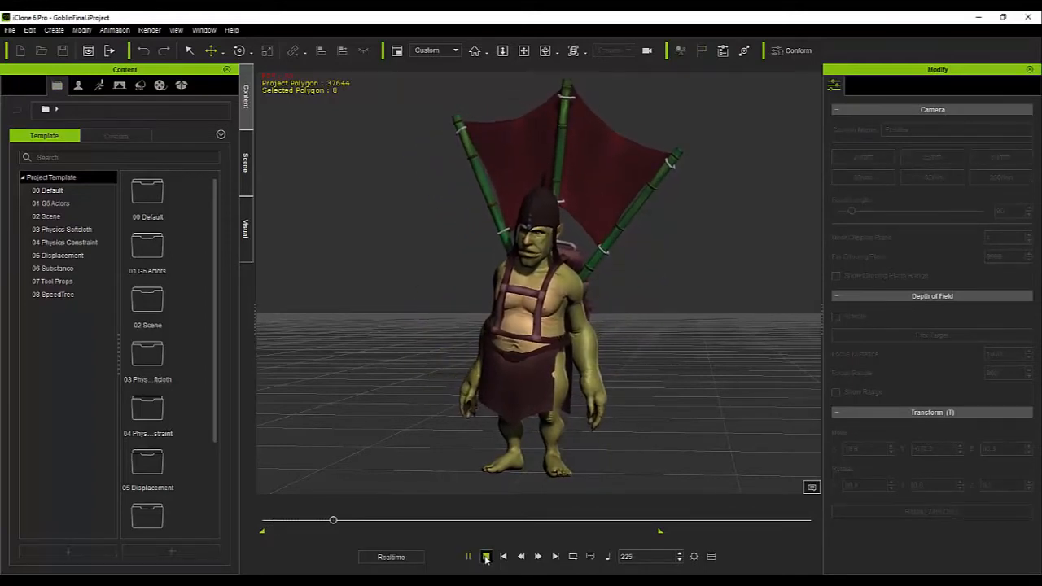
left_click(486, 557)
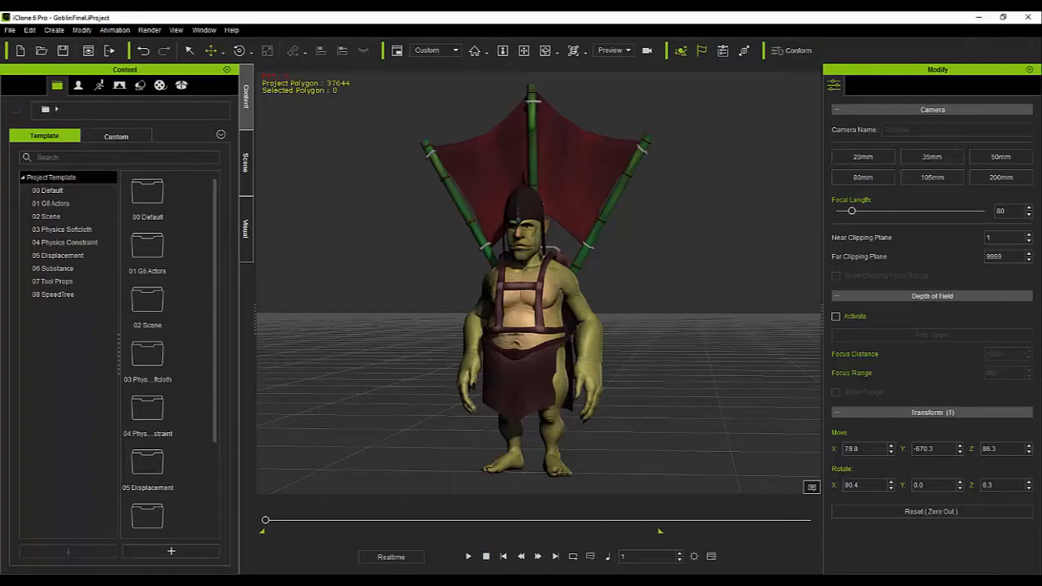
Switch to Character Creator and load the clothed Base Male template
mouse_move(480, 579)
left_click(480, 545)
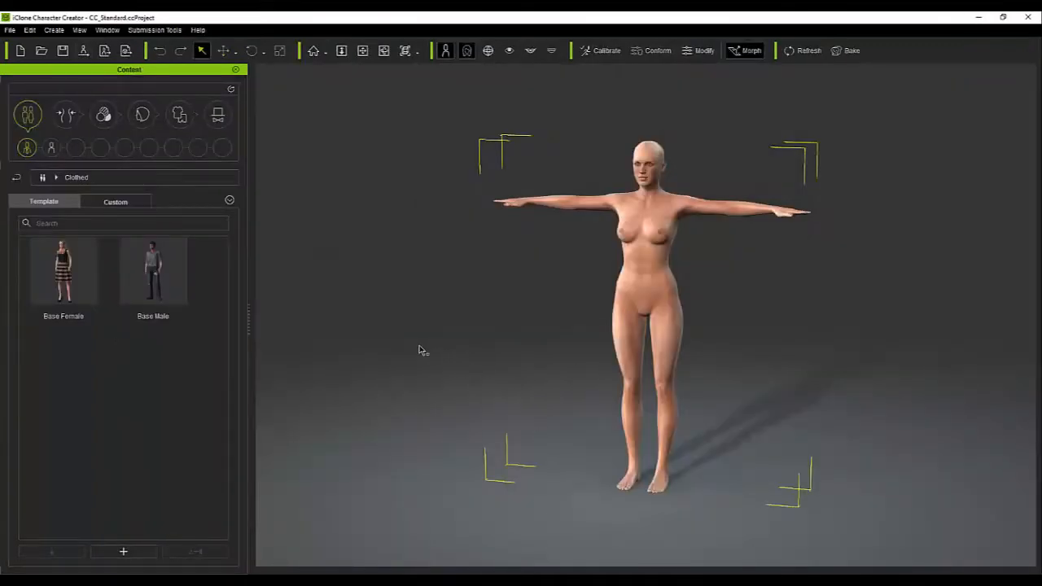
double_click(153, 273)
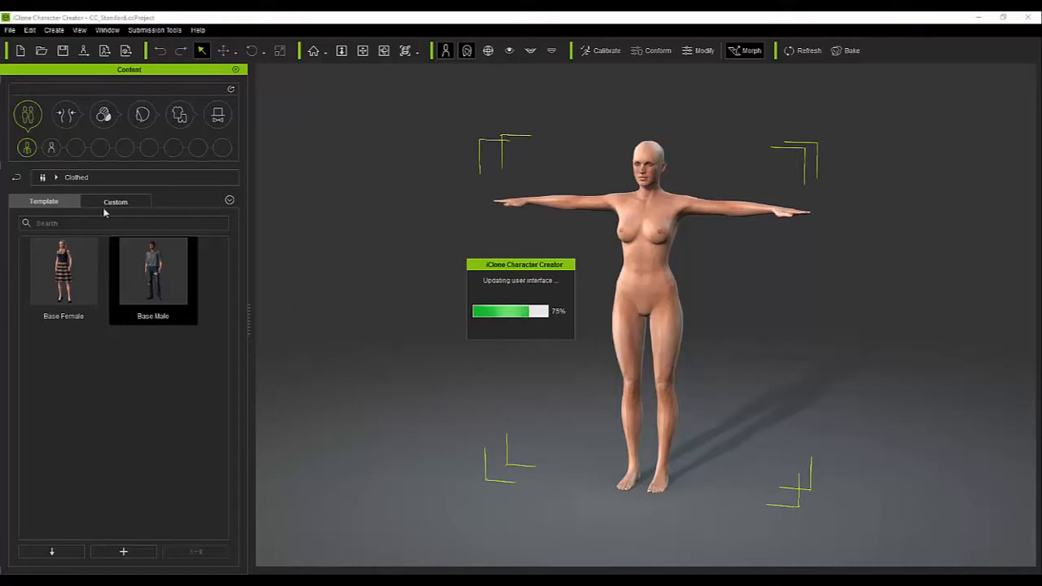
Load the Heavy Male template from the Base category
left_click(57, 178)
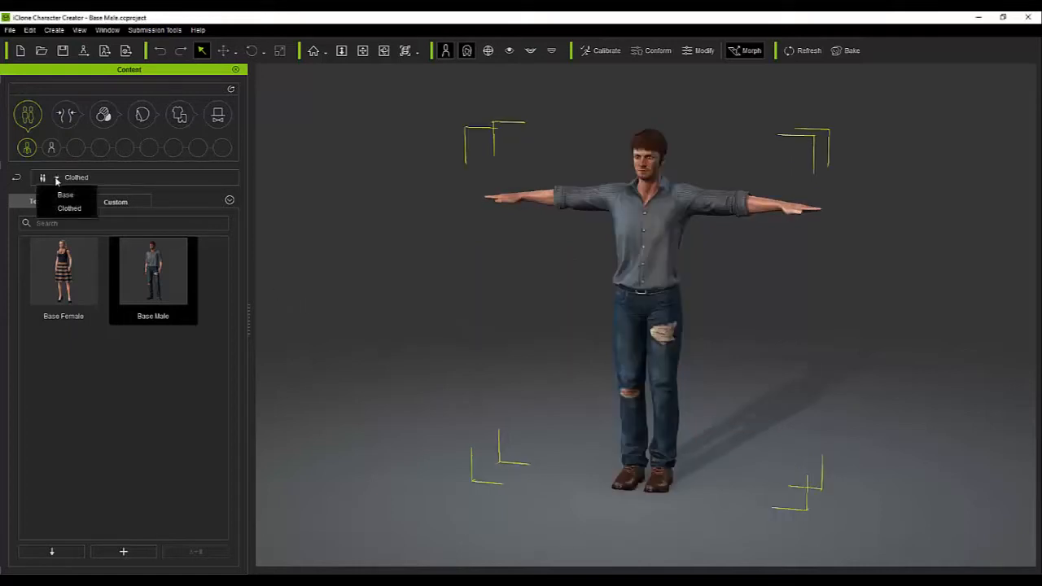
left_click(65, 196)
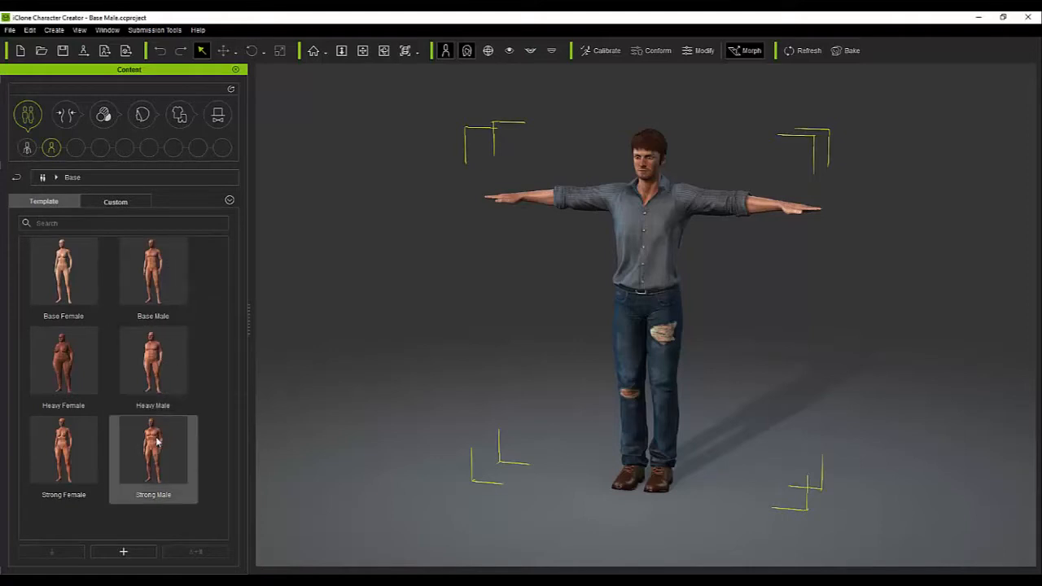
double_click(159, 362)
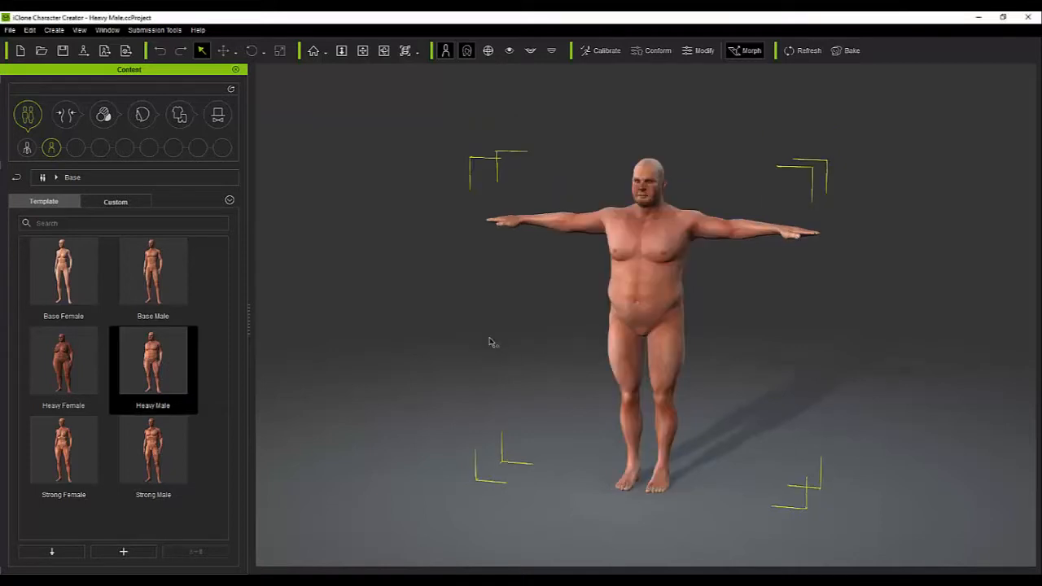
Morph the character's body to stocky proportions by shortening the torso, thighs and lower legs
scroll(533, 400, "up", 2)
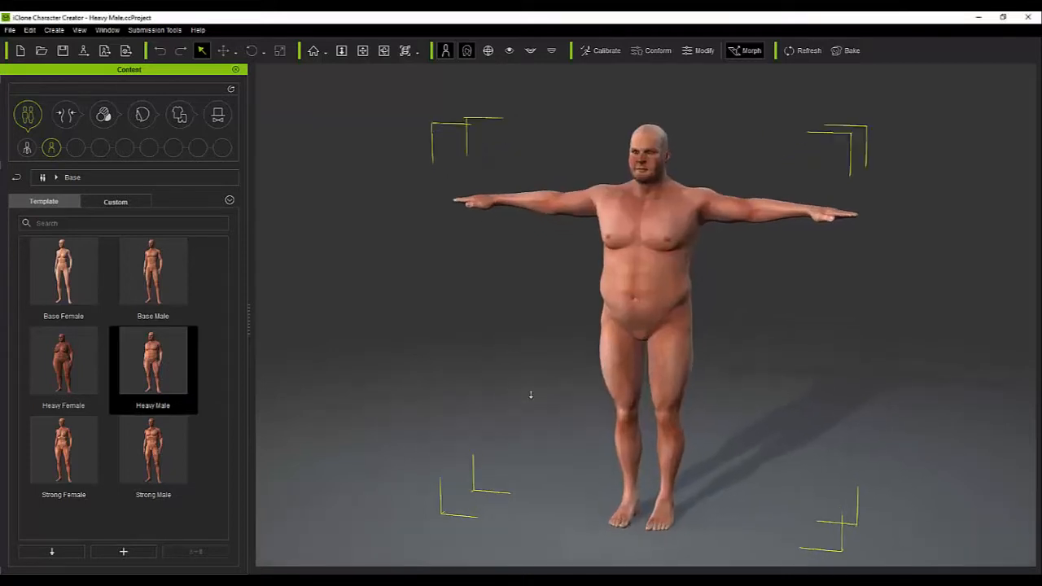
scroll(542, 395, "up", 2)
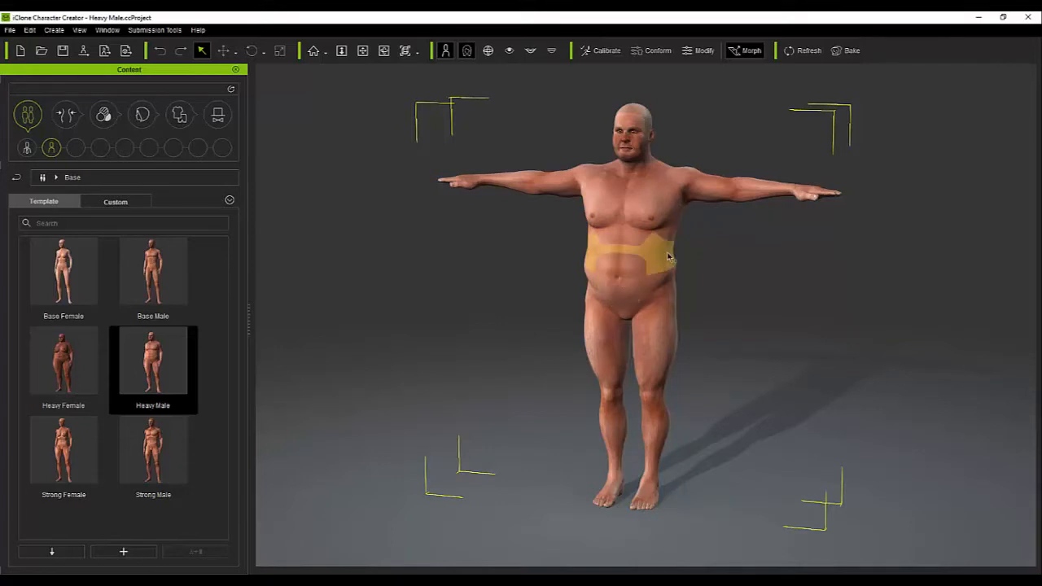
left_click_drag(621, 282, 682, 407)
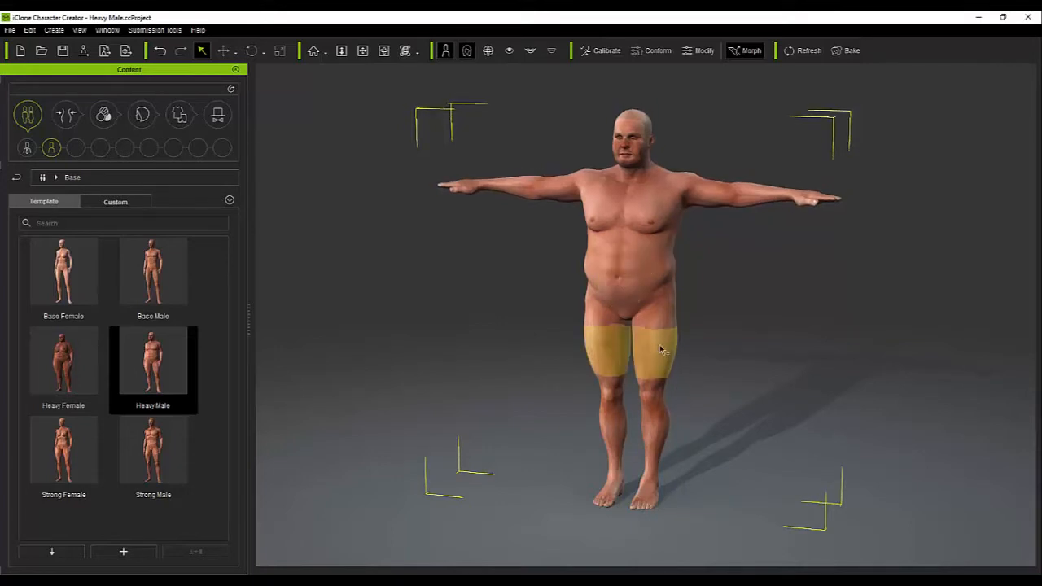
left_click_drag(660, 349, 659, 497)
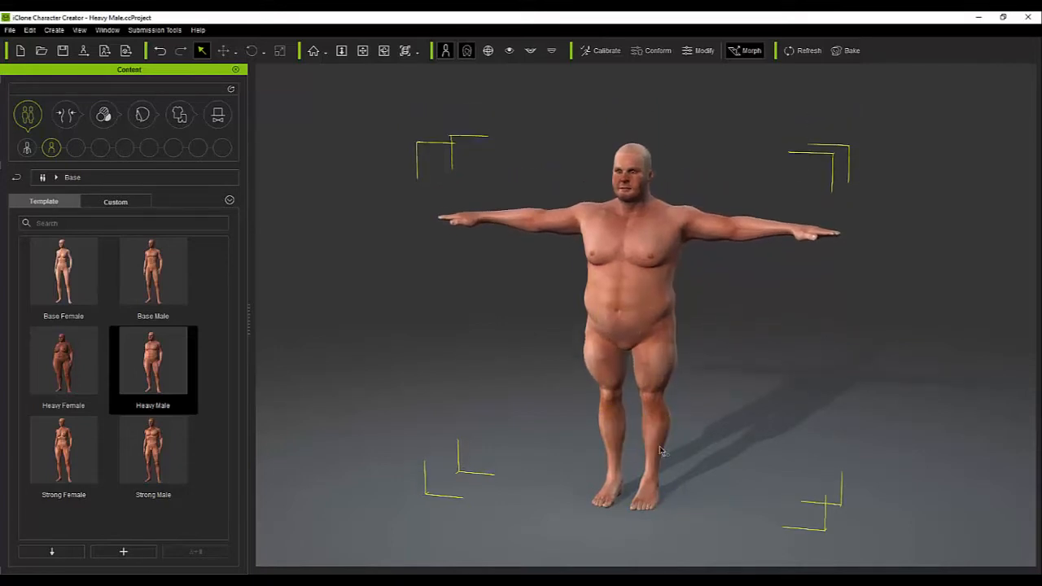
left_click_drag(664, 456, 663, 574)
scroll(732, 439, "up", 6)
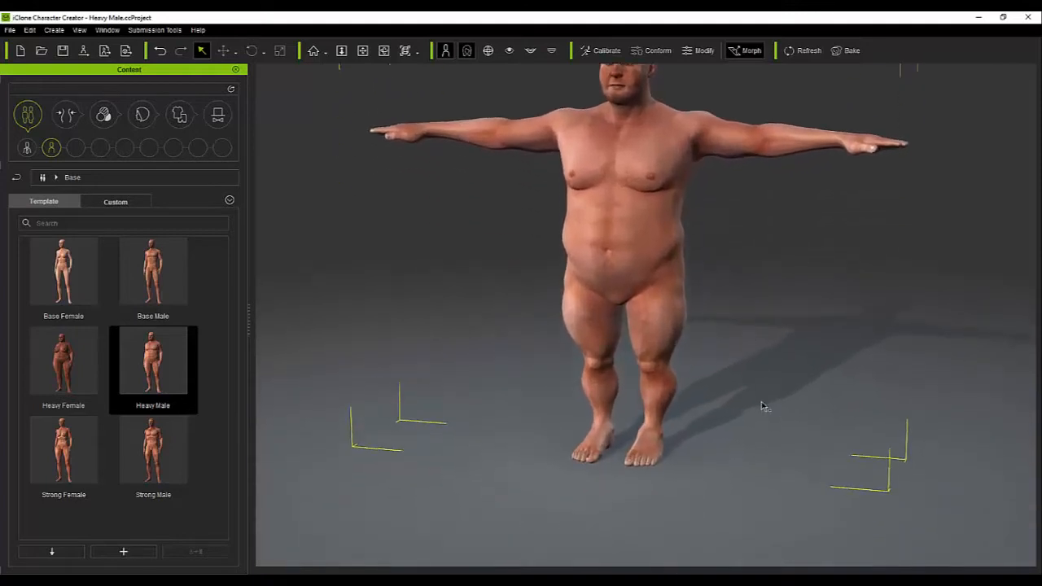
right_click_drag(761, 401, 680, 385)
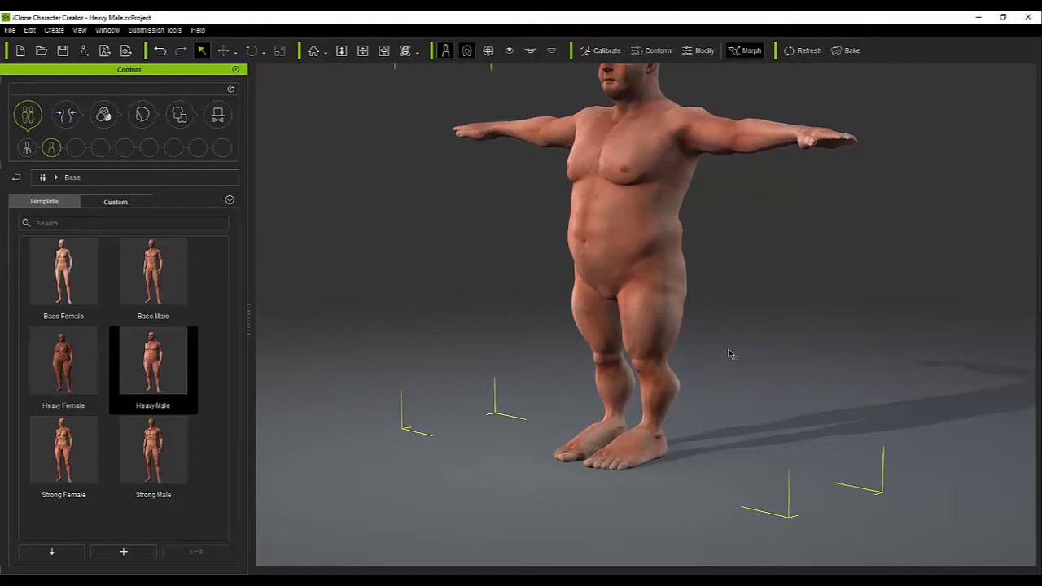
middle_click_drag(730, 353, 798, 418)
right_click_drag(797, 418, 879, 409)
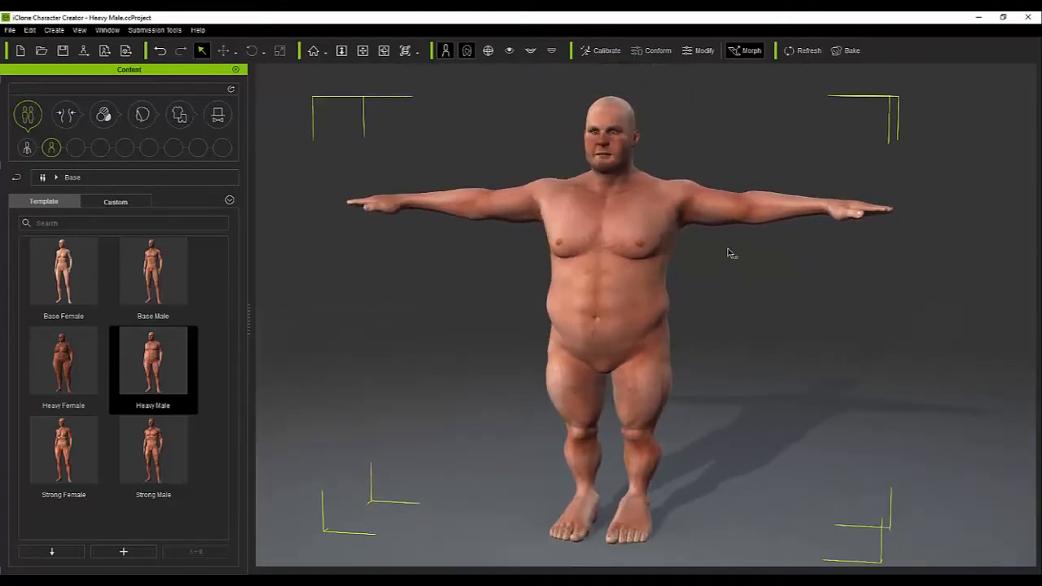
Morph both of the character's hands to a larger size
right_click_drag(765, 296, 740, 314)
scroll(754, 318, "up", 3)
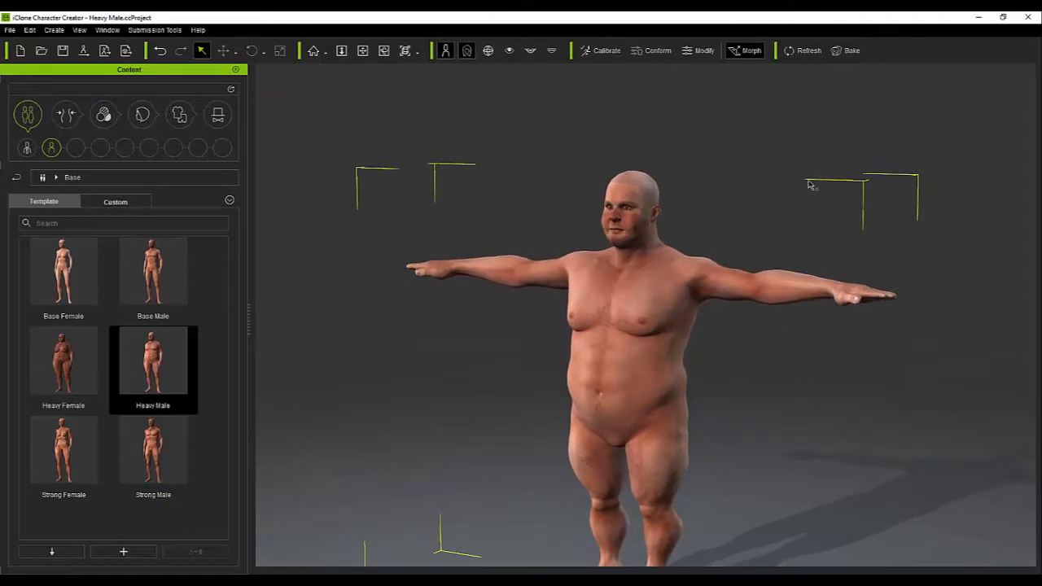
right_click_drag(765, 358, 832, 361)
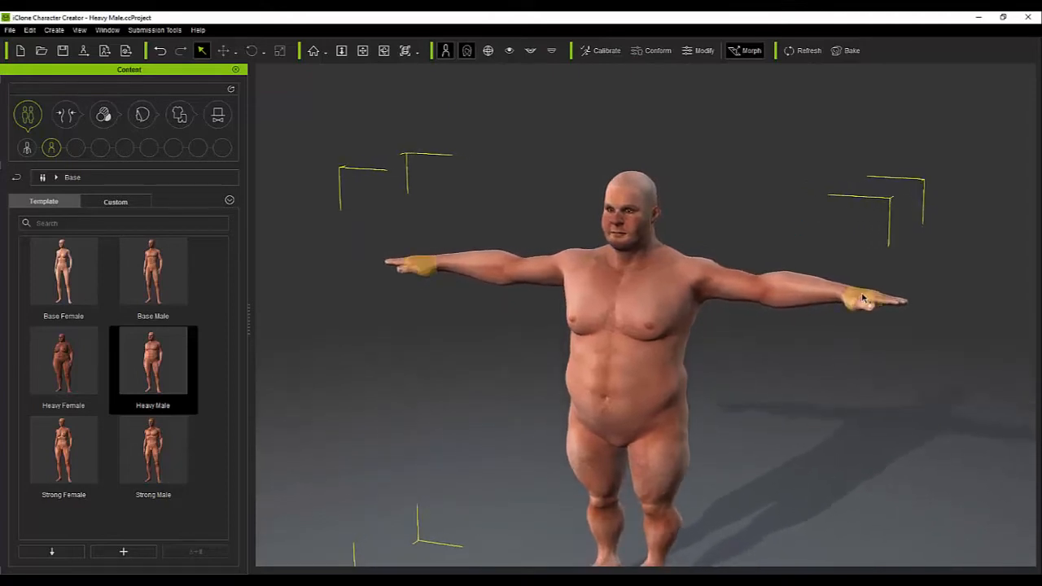
right_click_drag(884, 233, 895, 208)
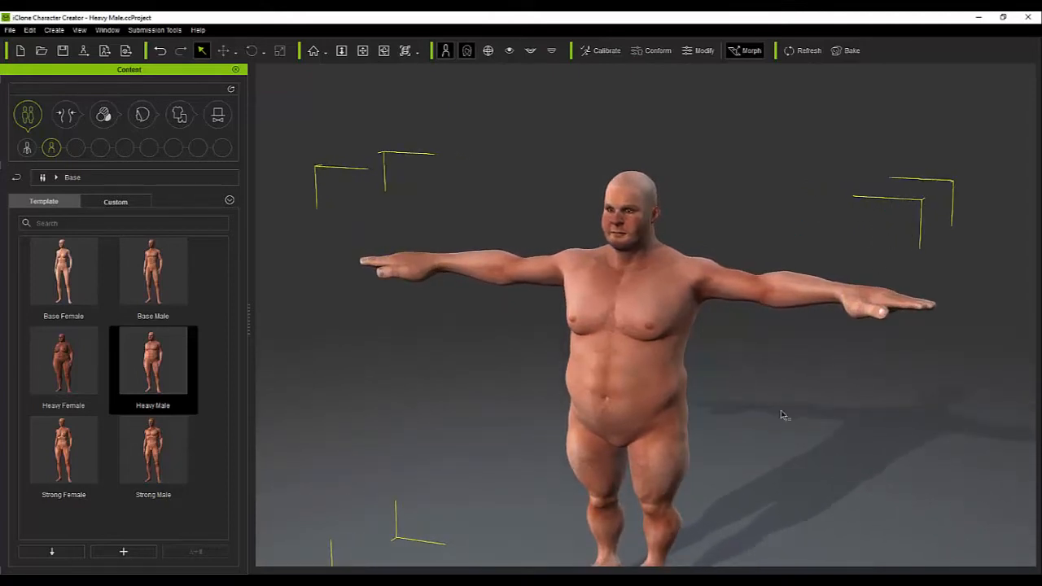
right_click_drag(783, 415, 398, 415)
right_click_drag(675, 291, 728, 235)
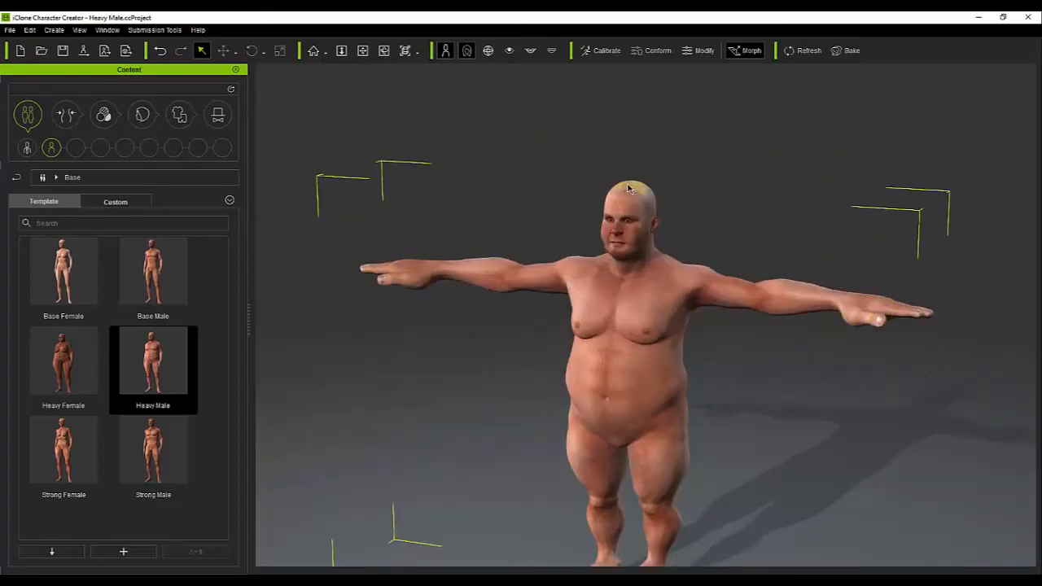
Examine the character's head and face from the front and side, along with the full body proportions
scroll(673, 230, "up", 5)
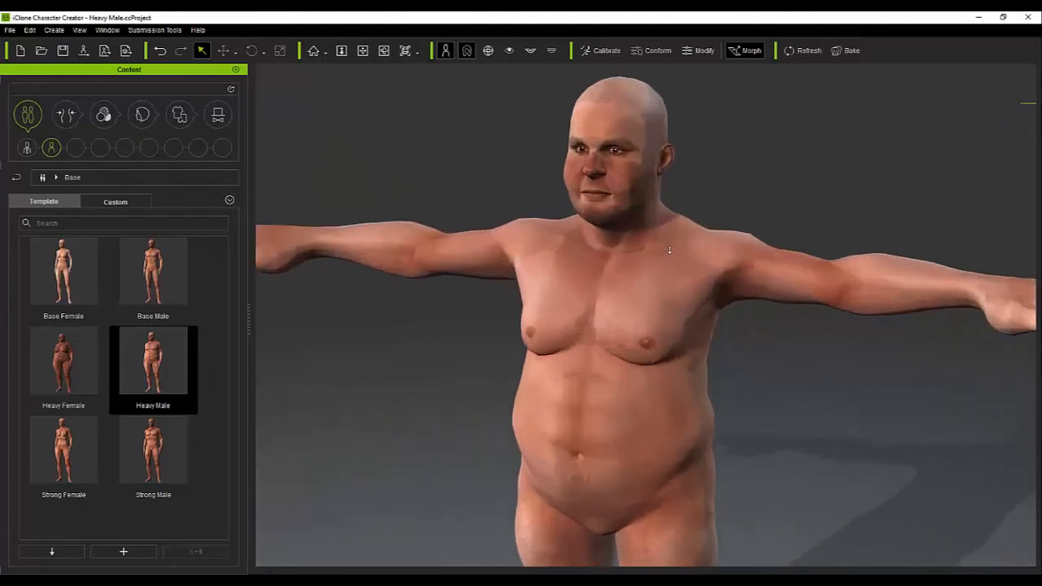
scroll(746, 163, "up", 3)
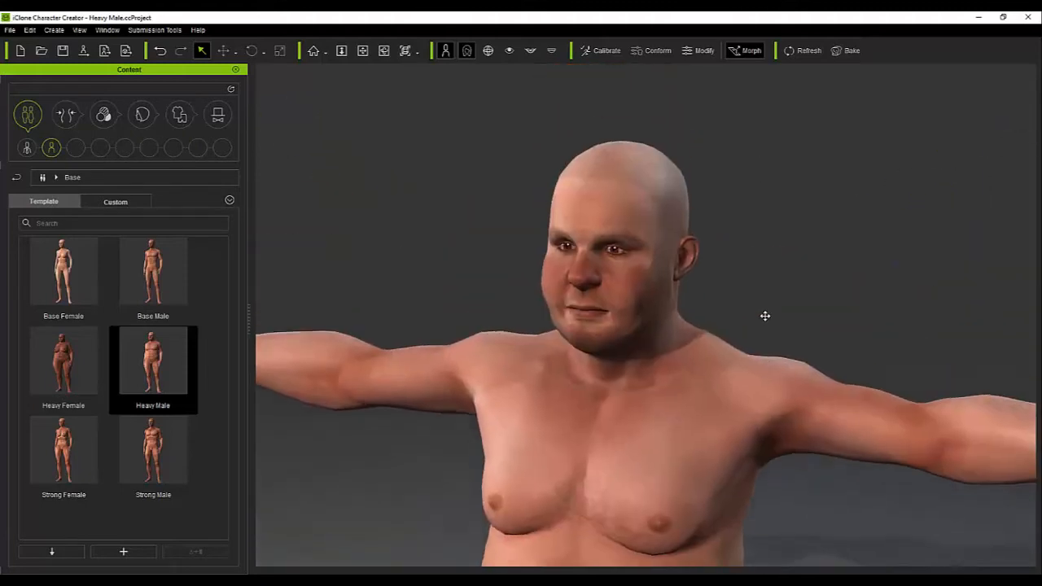
scroll(758, 317, "up", 2)
middle_click_drag(758, 316, 739, 345)
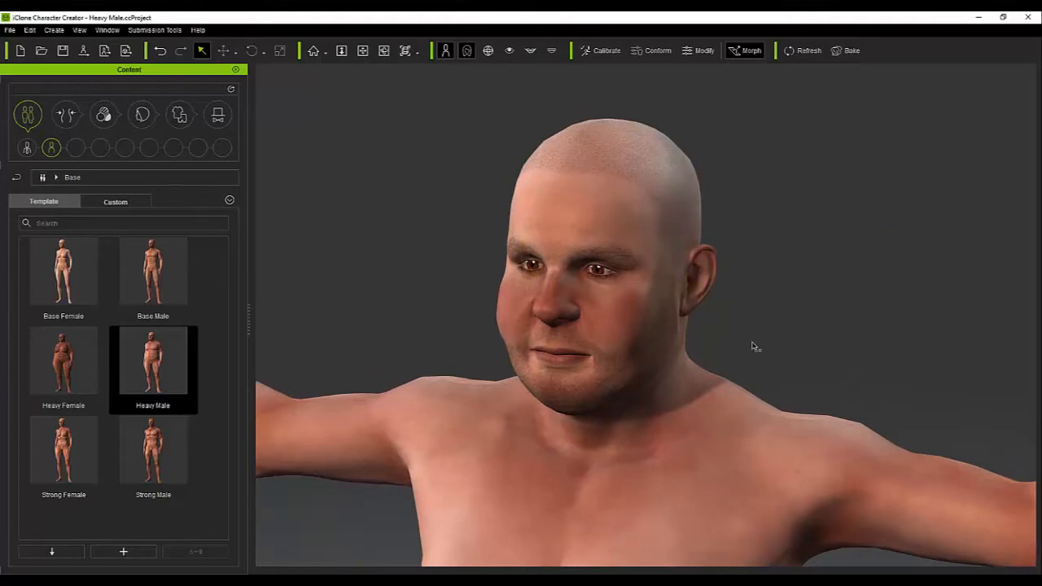
right_click_drag(804, 344, 493, 308)
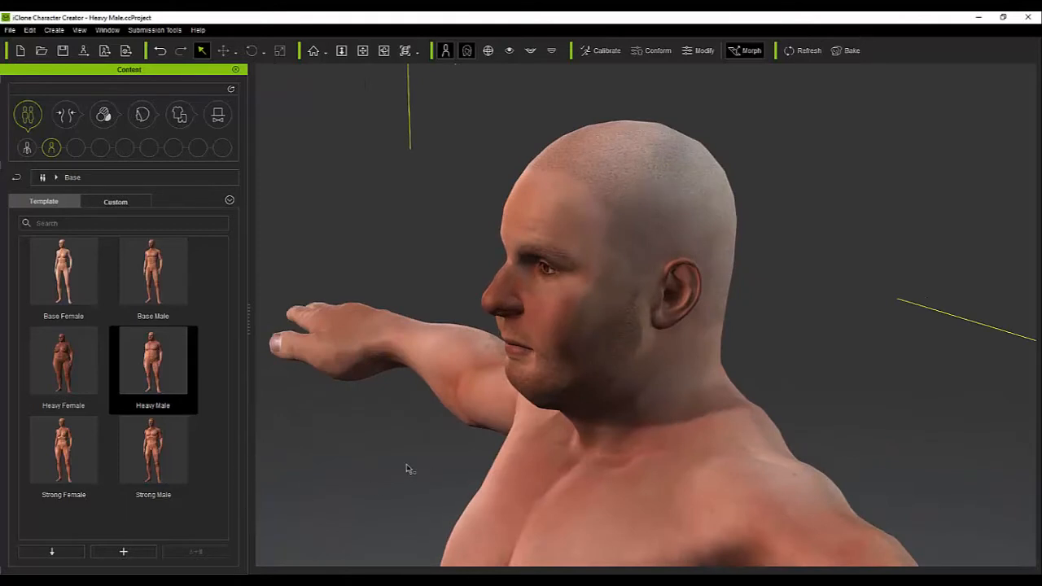
right_click_drag(366, 476, 640, 379)
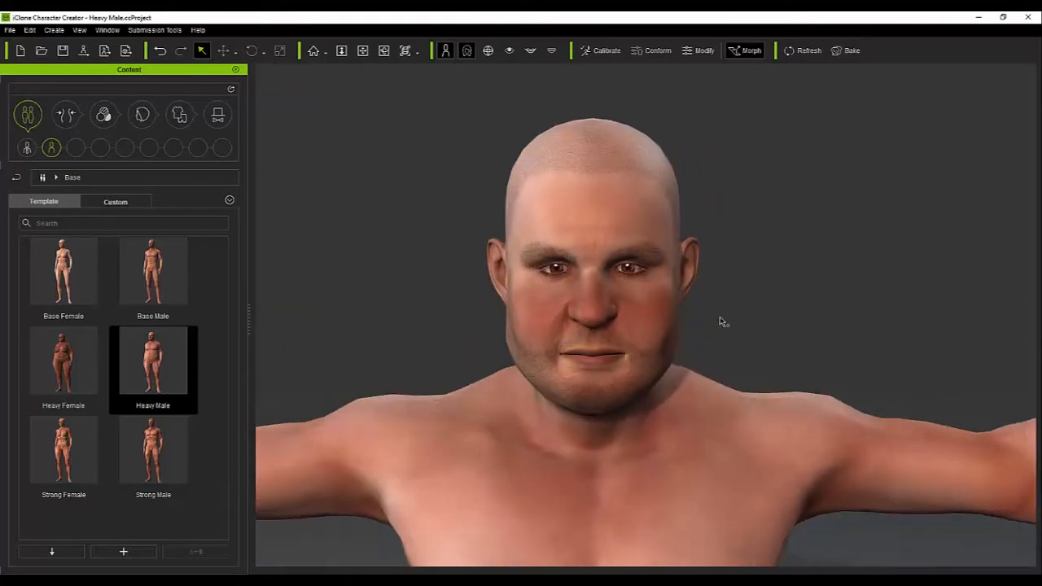
right_click_drag(803, 326, 528, 401)
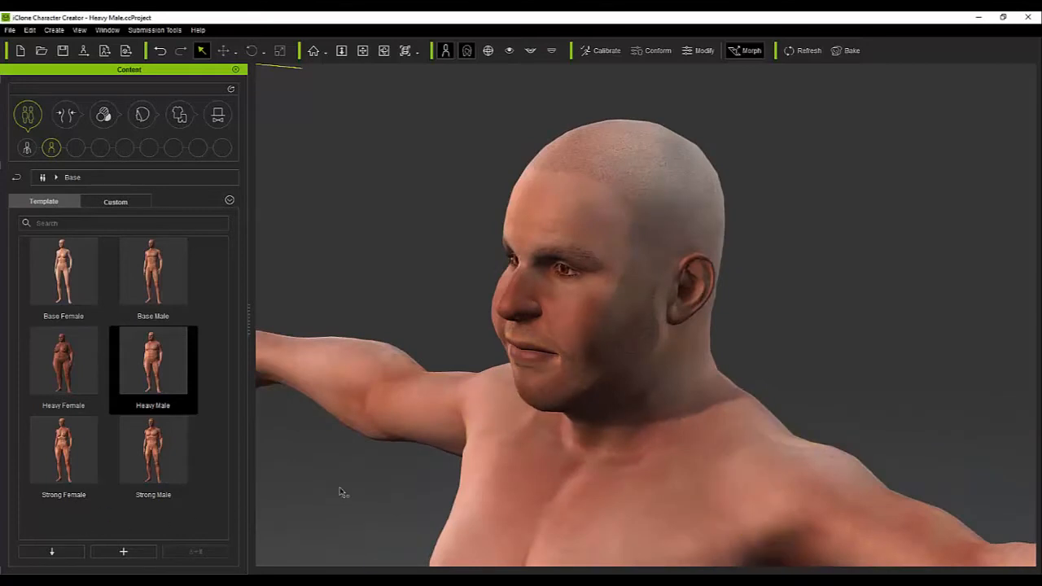
right_click_drag(386, 500, 431, 442)
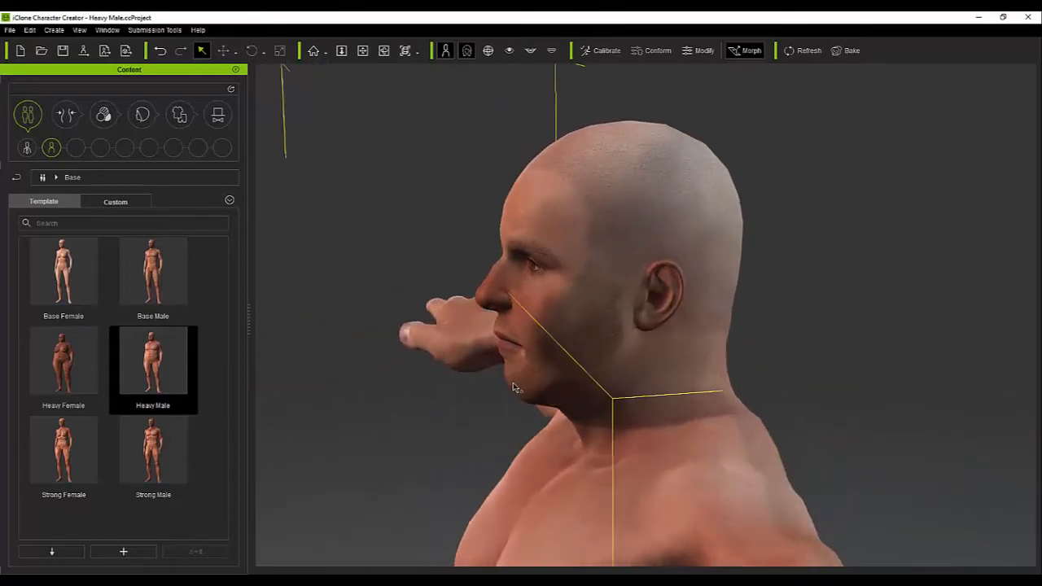
right_click_drag(365, 456, 816, 451)
scroll(762, 451, "down", 5)
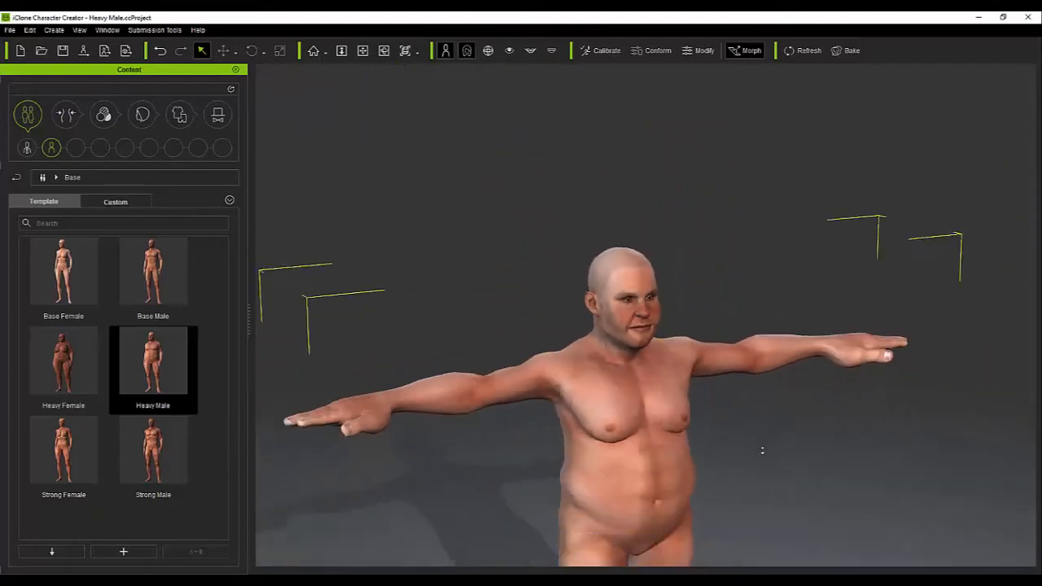
scroll(762, 450, "down", 6)
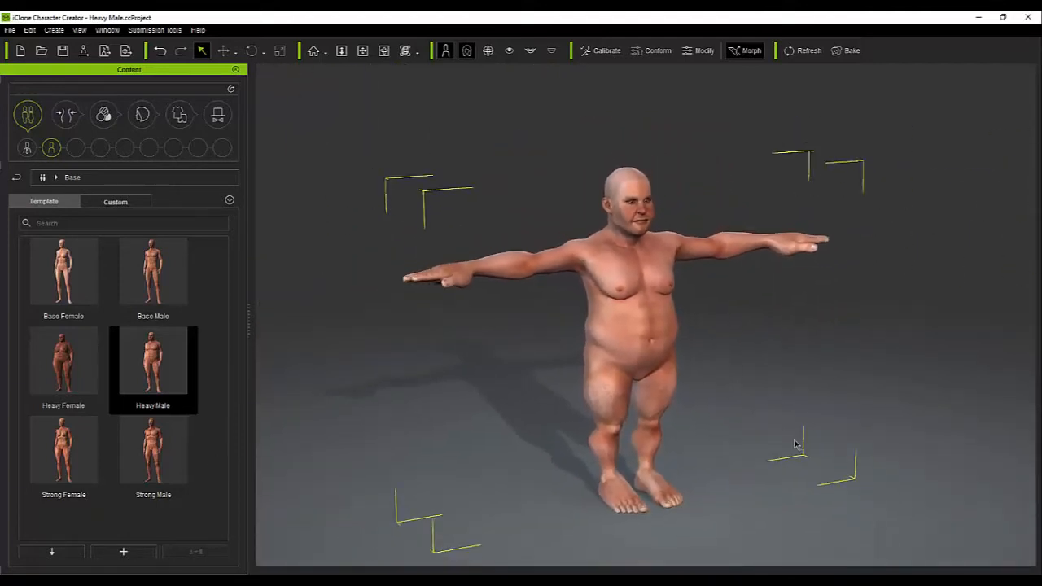
right_click_drag(796, 443, 775, 382)
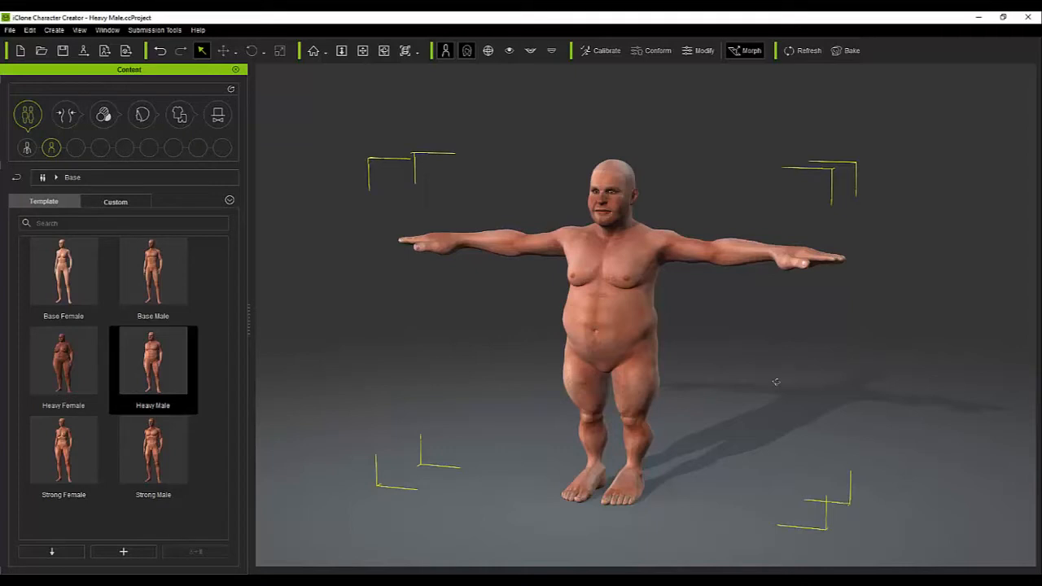
Export the character as an iClone avatar named GoblinBase to the 3DXchange folder, keeping the default Real-time Quality resolution
left_click(105, 52)
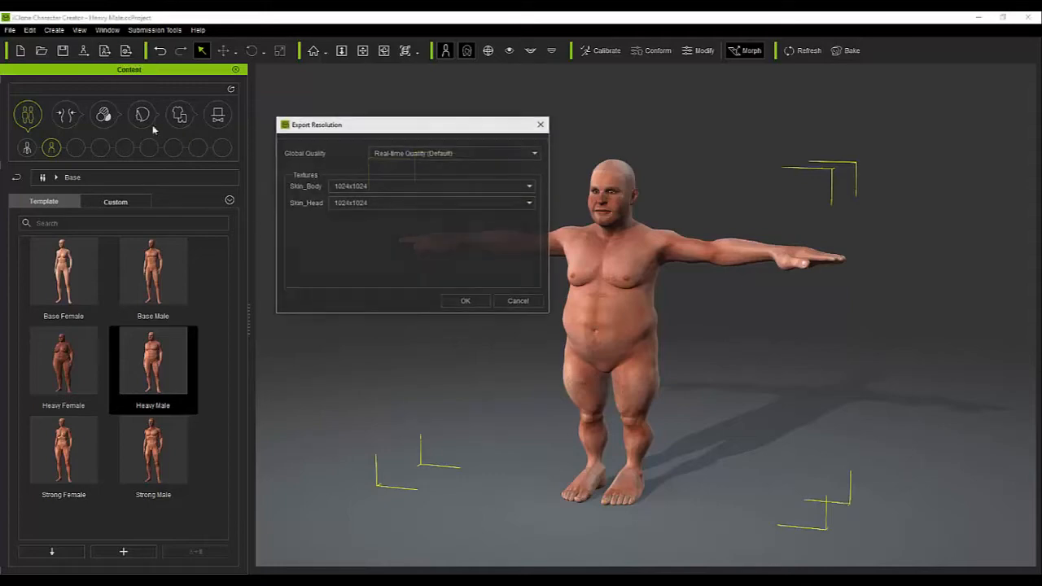
left_click(465, 302)
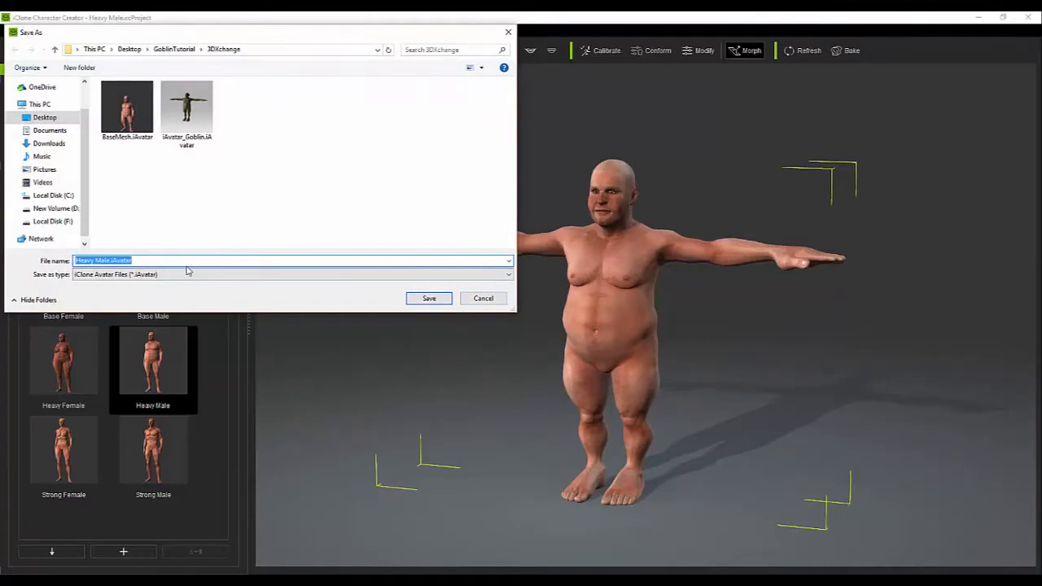
type("GoblinBase")
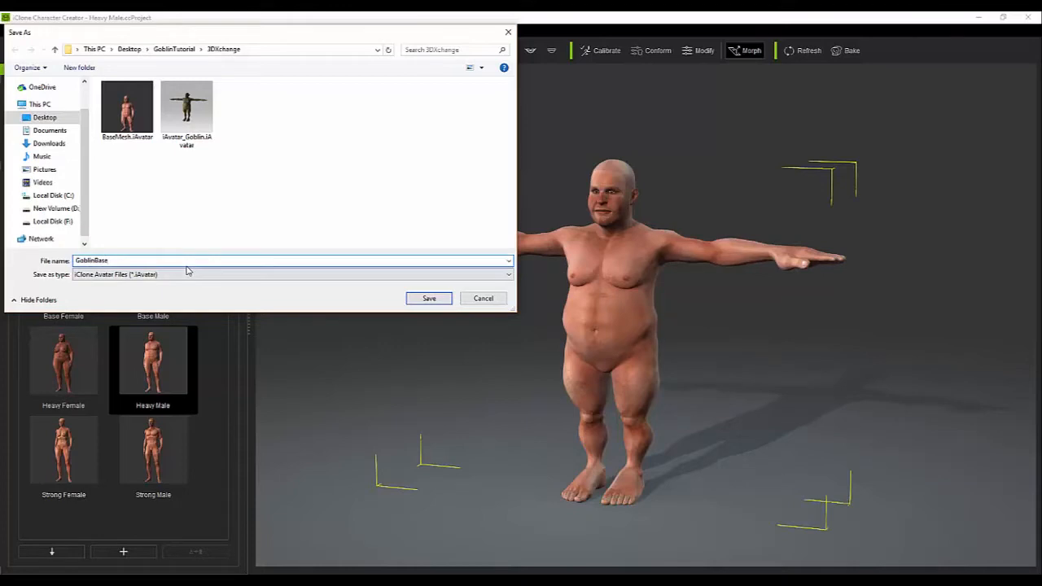
key("Return")
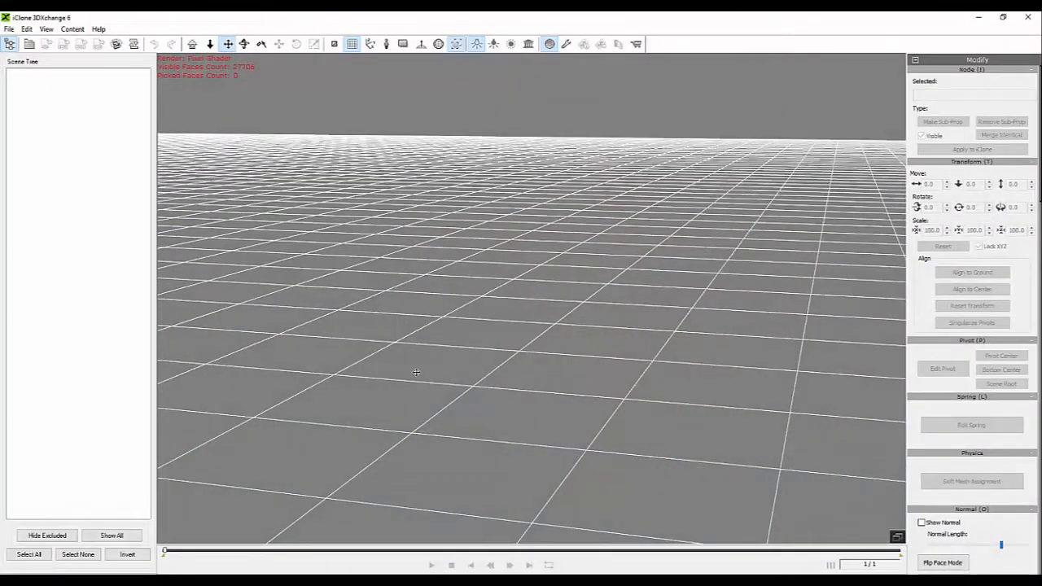
Switch to 3DXchange and open the exported GoblinBase.iAvatar file
scroll(459, 317, "down", 3)
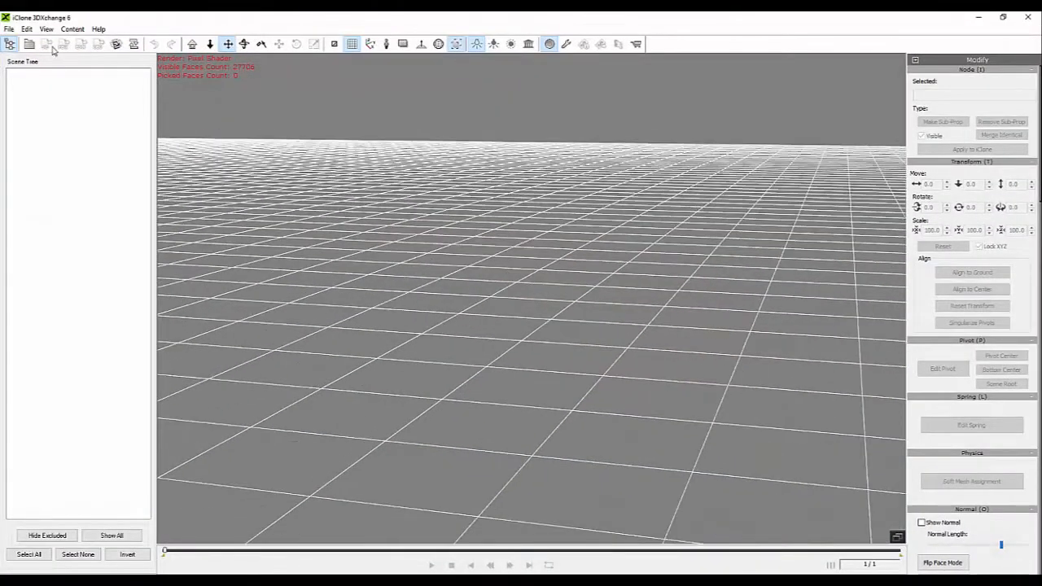
left_click(8, 29)
left_click(29, 52)
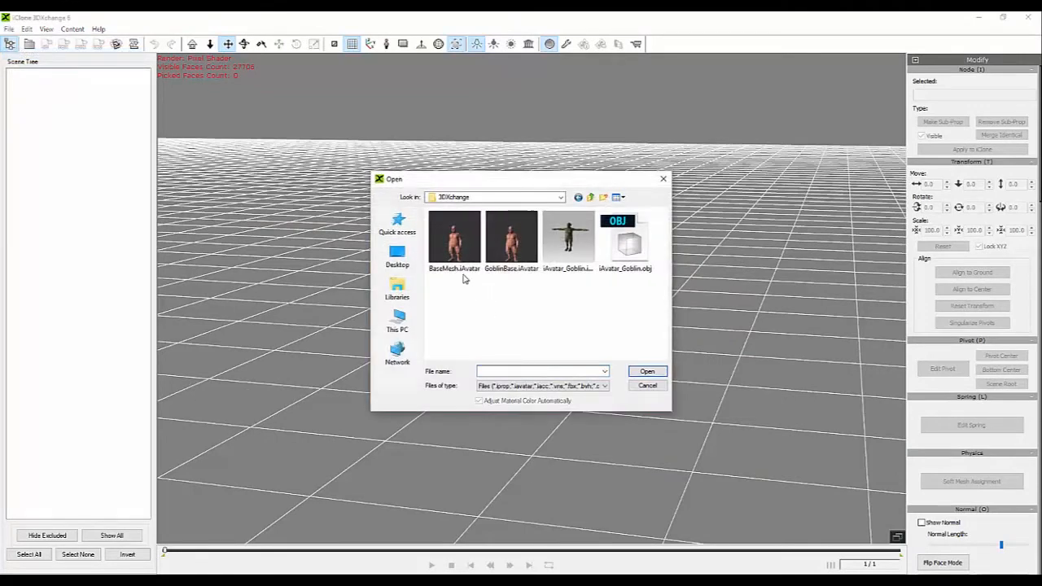
double_click(484, 249)
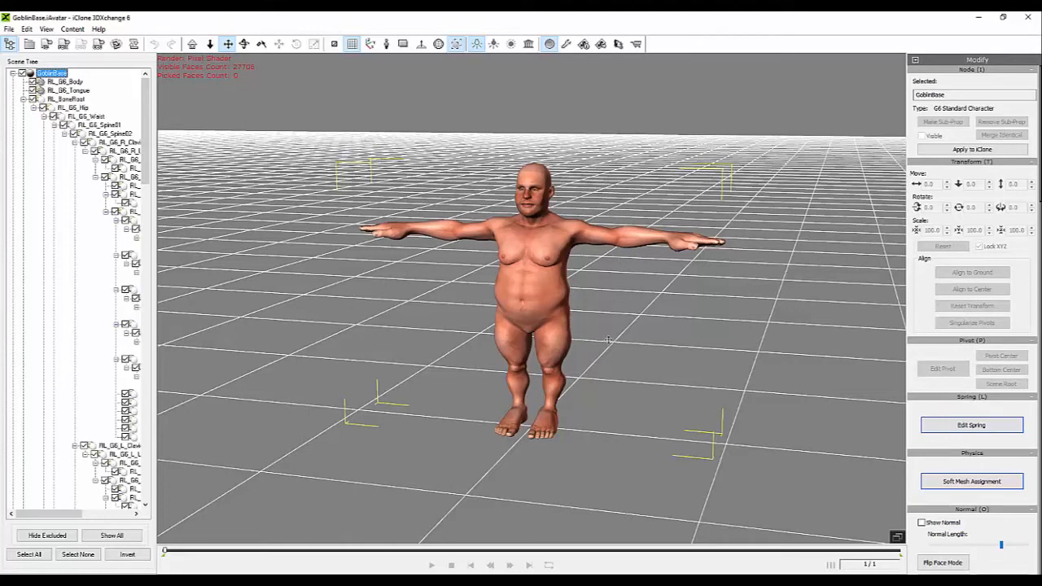
Export the character as an OBJ named GoblinBase, keeping the Y-Up axis and Remove Hidden Mesh options
scroll(611, 340, "up", 2)
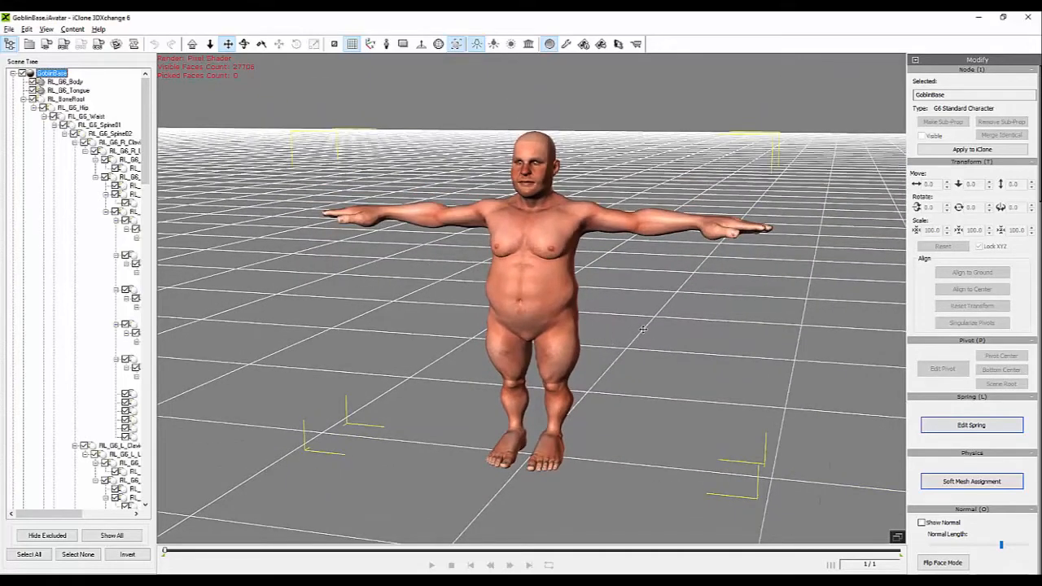
middle_click_drag(643, 329, 697, 288)
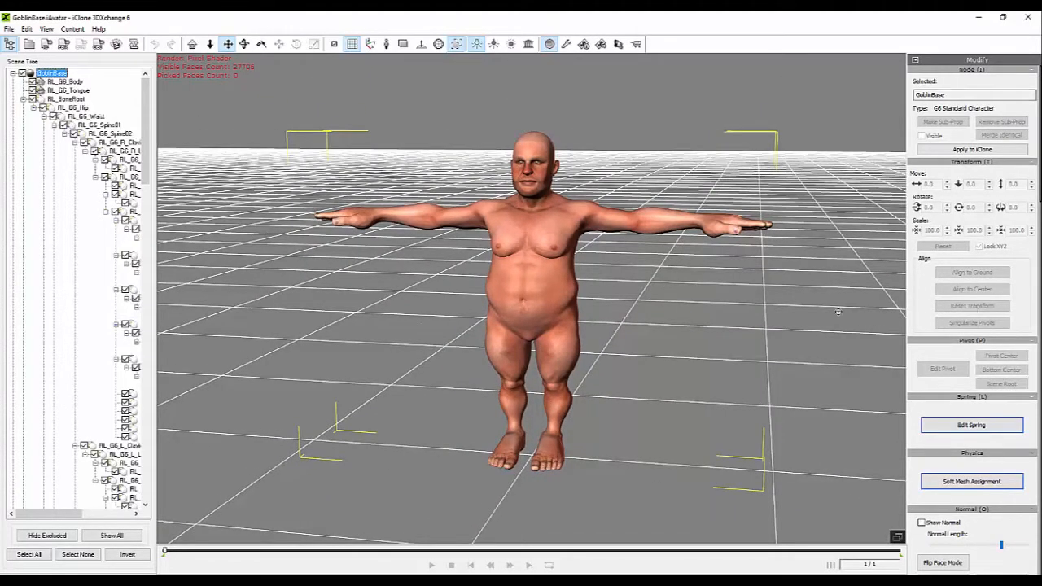
middle_click_drag(644, 329, 606, 330)
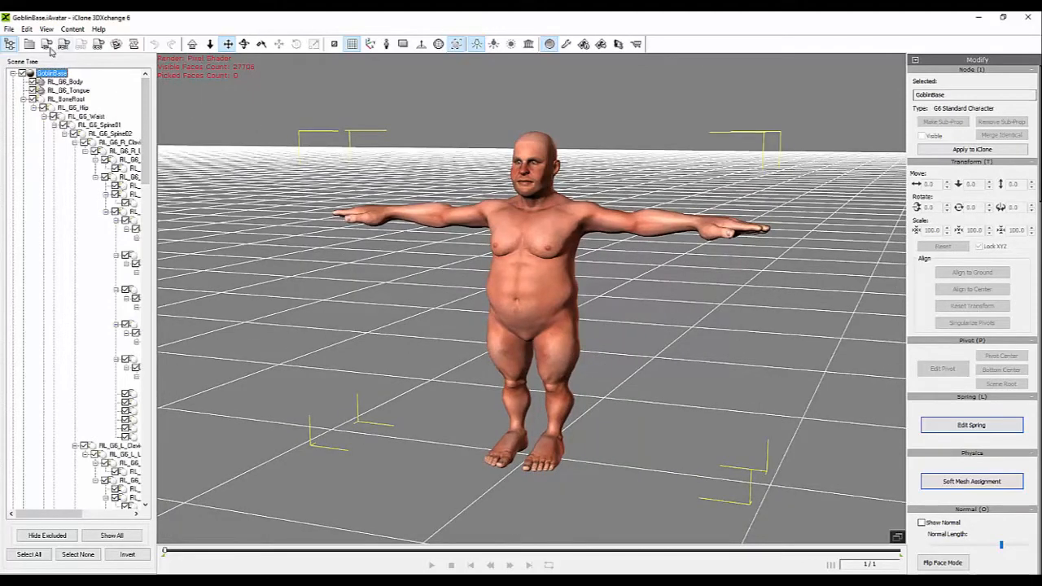
left_click(98, 45)
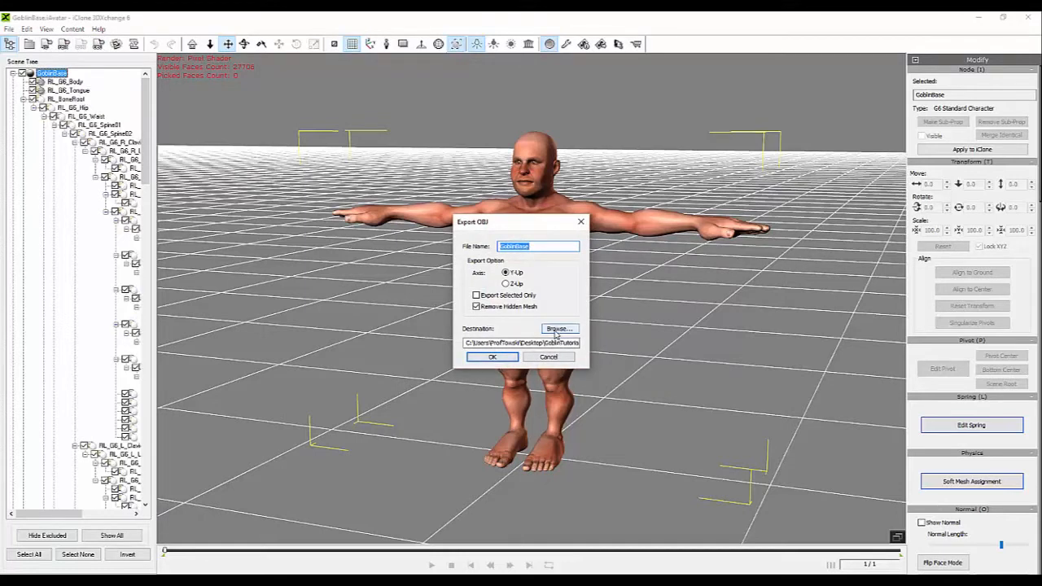
left_click(492, 357)
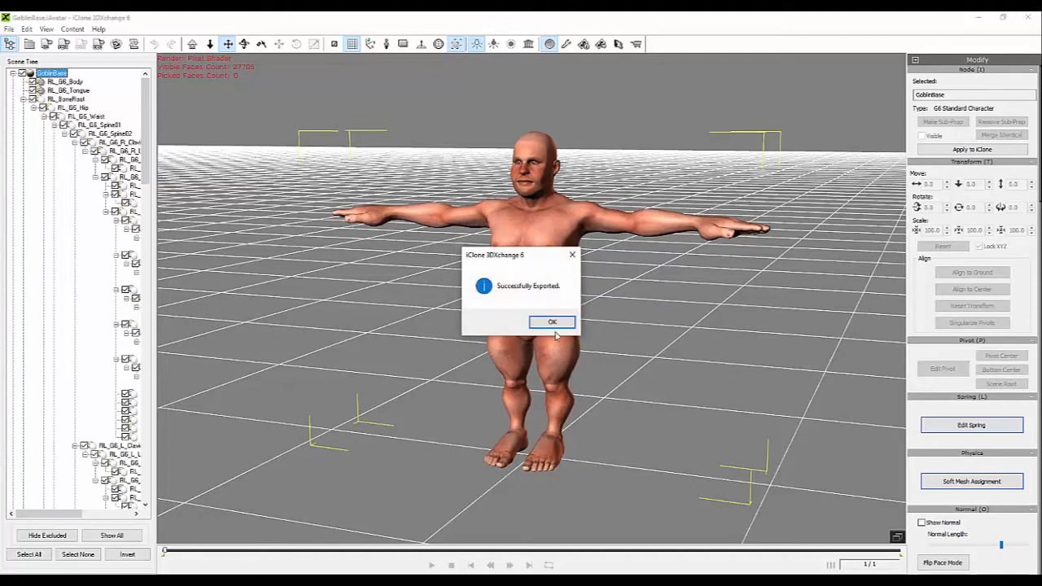
left_click(552, 322)
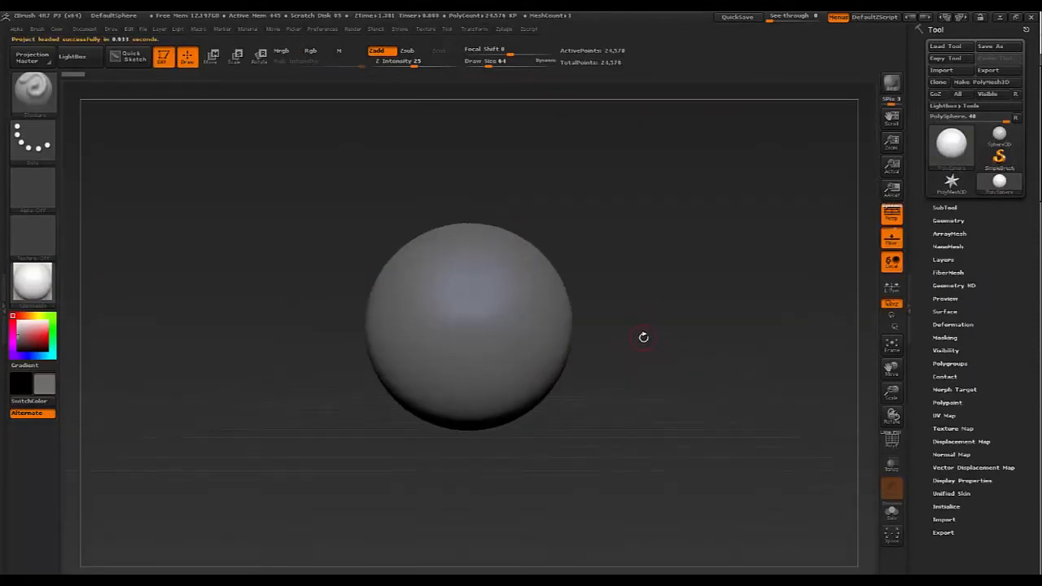
Switch to ZBrush and import GoblinBase.obj from the GoblinTutorial project's 3DXchange folder onto the PolySphere tool
left_click(945, 208)
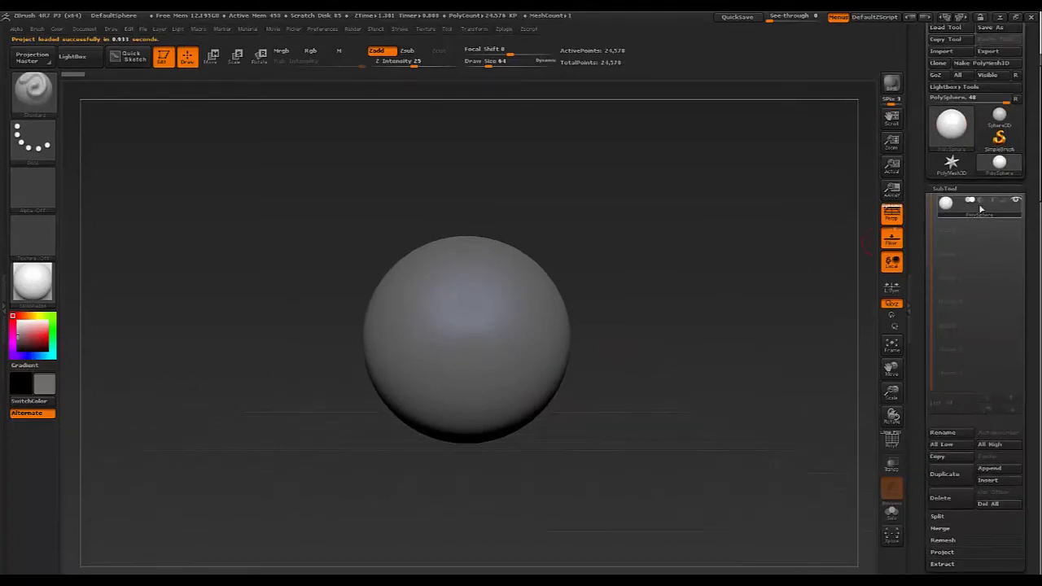
left_click_drag(919, 152, 916, 218)
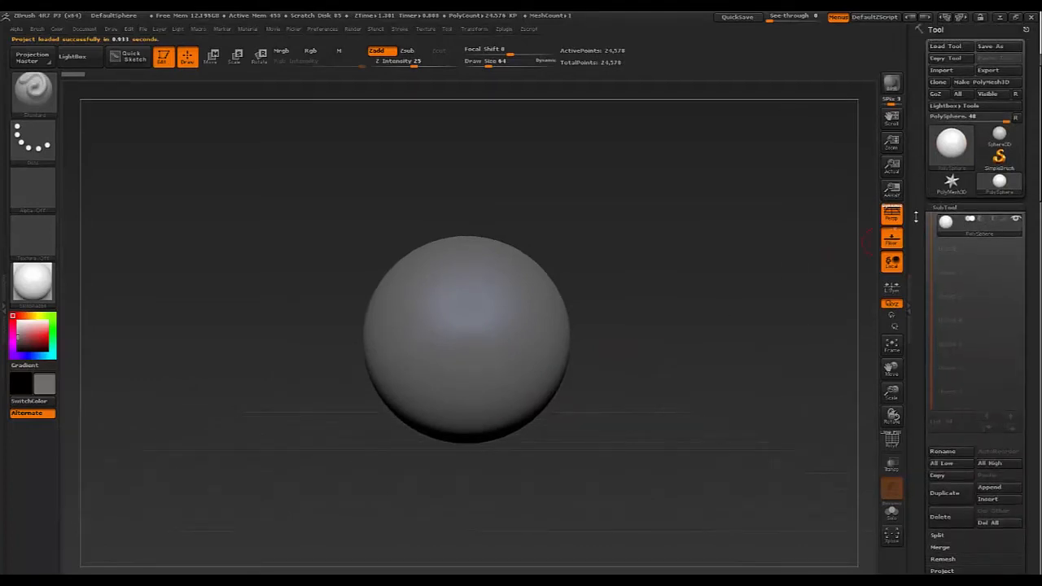
left_click(942, 71)
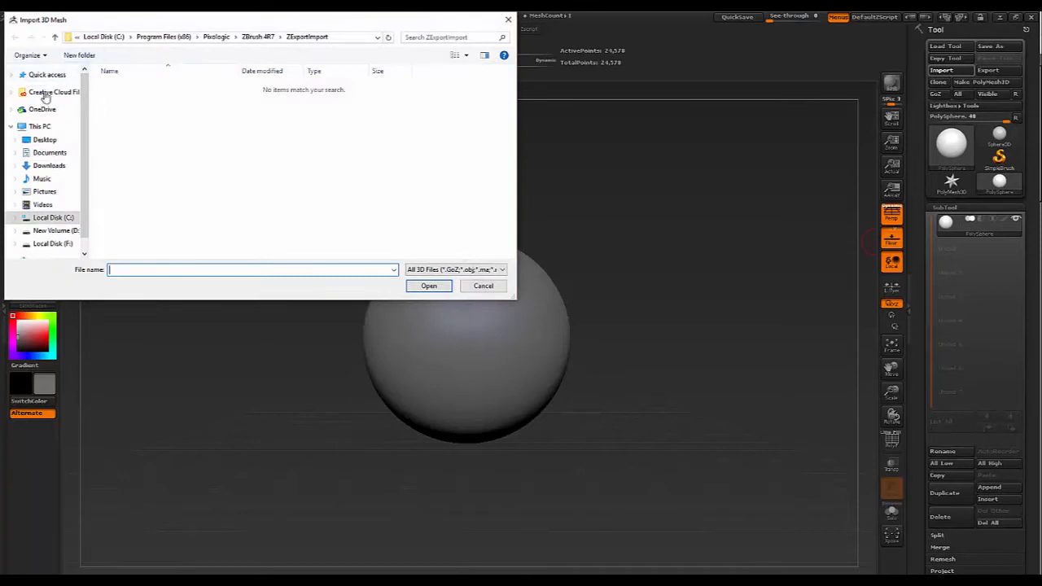
left_click(45, 139)
double_click(134, 88)
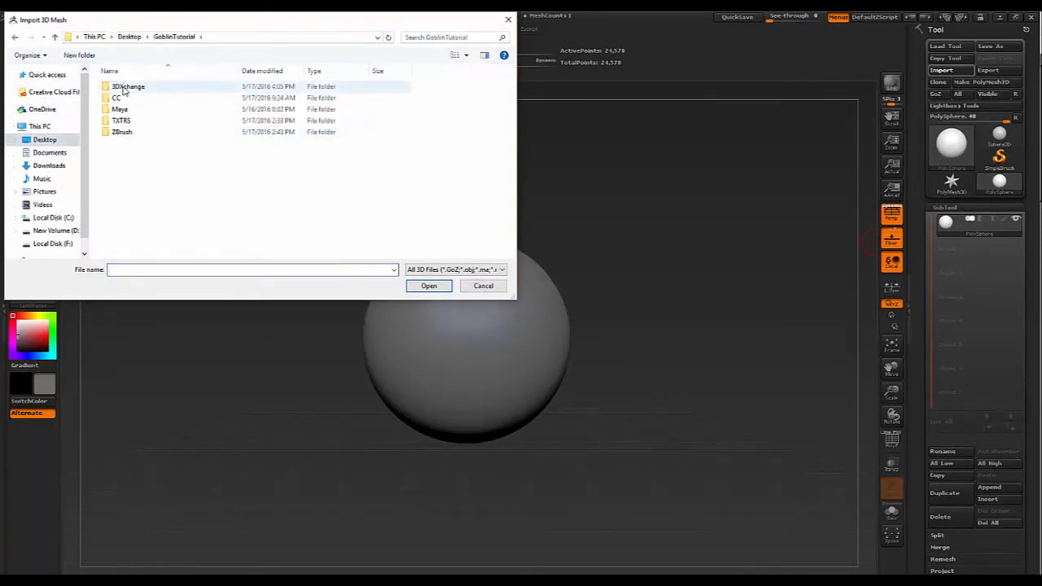
left_click(124, 88)
double_click(124, 88)
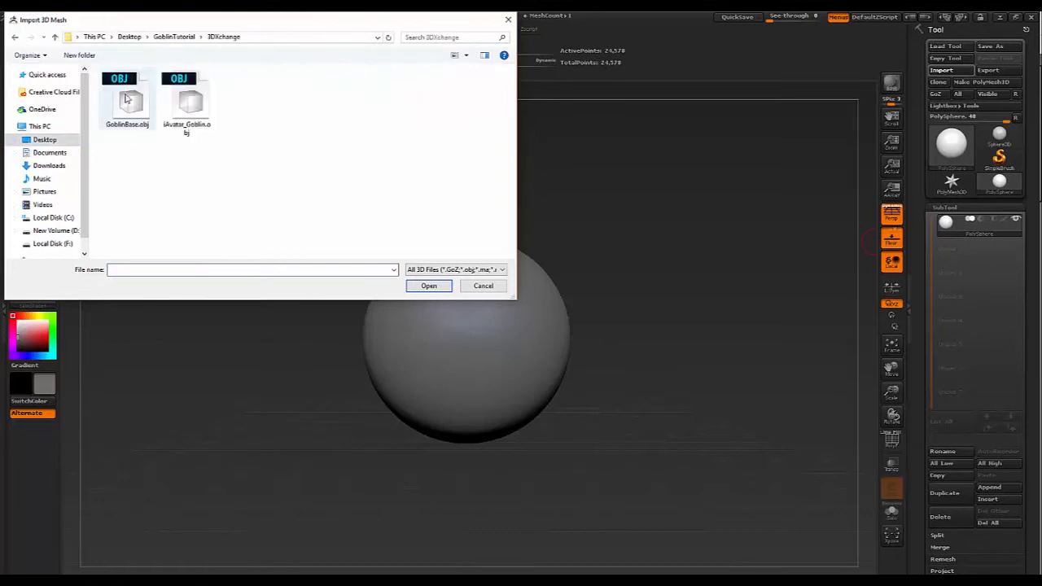
left_click(124, 101)
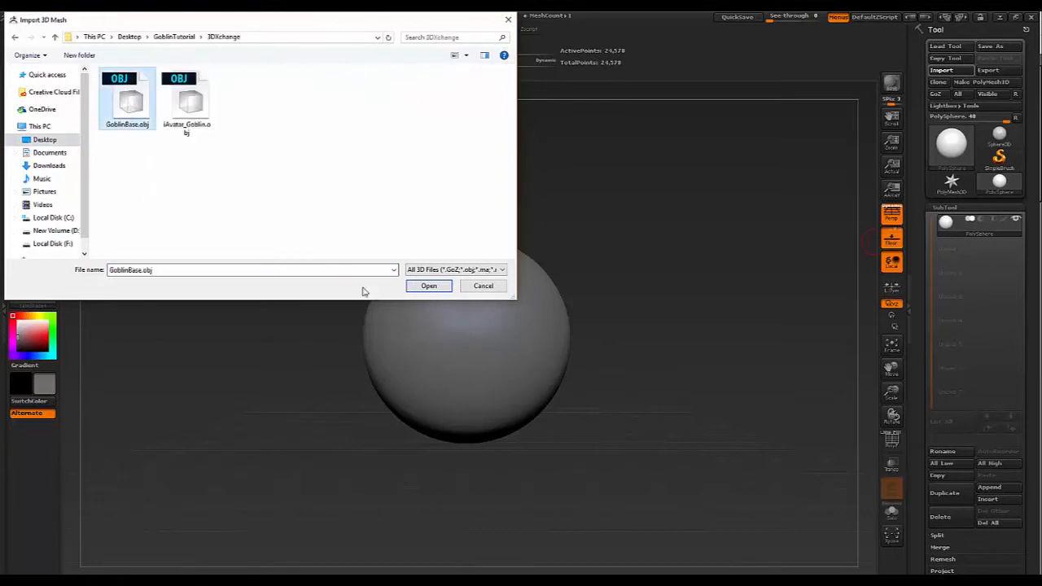
left_click(430, 286)
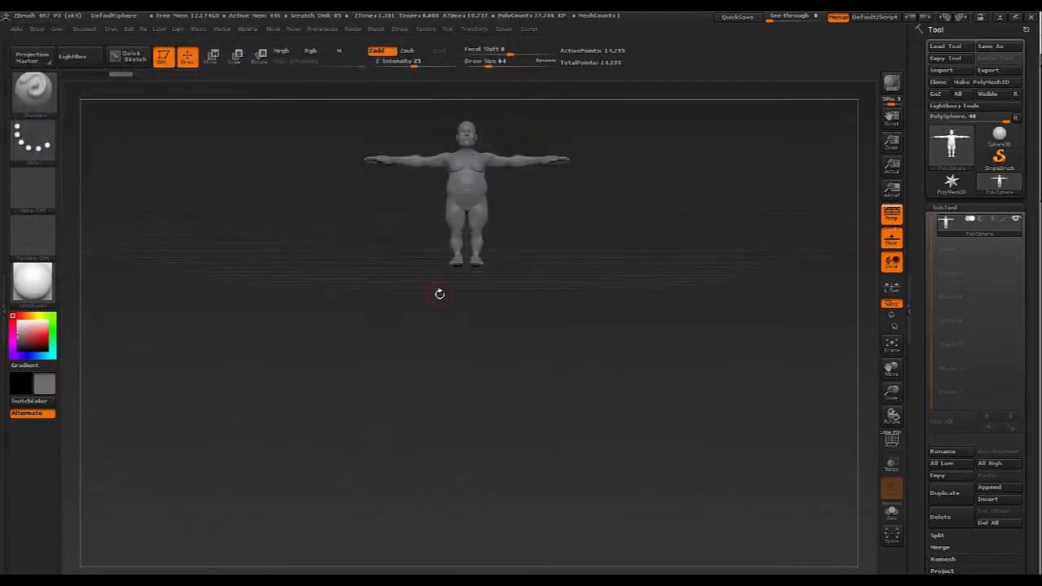
Examine the imported goblin base mesh in full and its head and shoulders from the front
key("f")
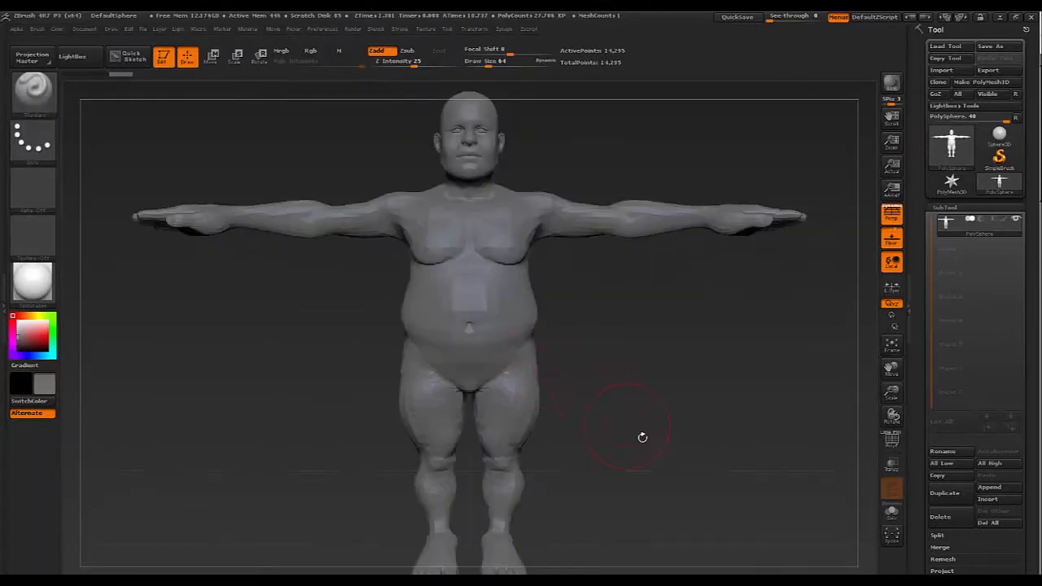
mouse_move(648, 456)
left_mouse_down()
mouse_move(626, 400)
mouse_move(646, 469)
left_mouse_up()
left_click_drag(667, 350, 692, 523, "alt")
left_click_drag(705, 309, 703, 573, "alt")
left_click_drag(658, 328, 628, 312, "shift")
left_click_drag(651, 534, 708, 573, "alt")
left_click_drag(672, 307, 667, 373, "alt")
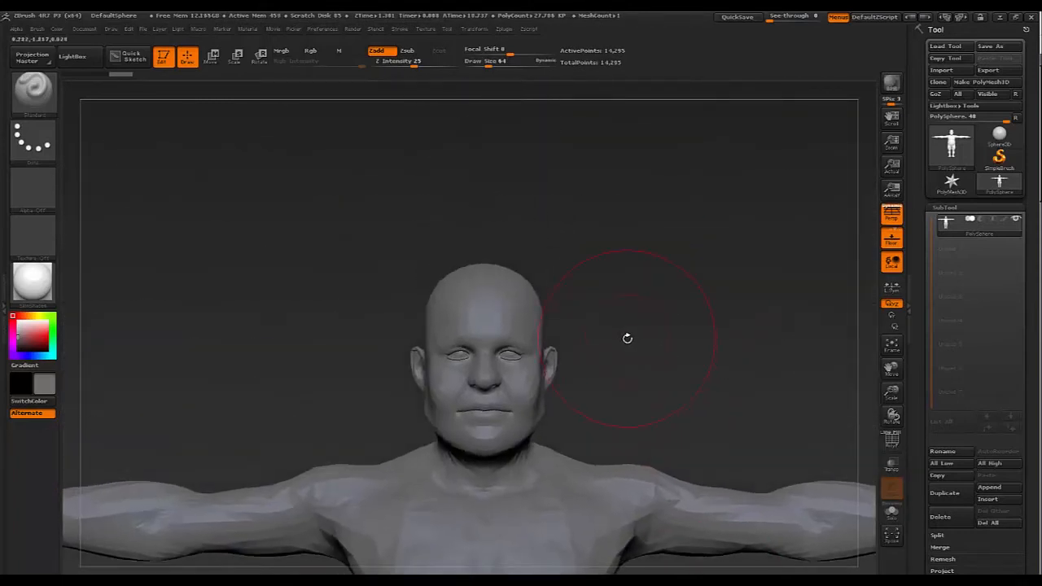
Activate the Move Topological brush and check the head's shape from the side and front
key("b")
key("m")
key("t")
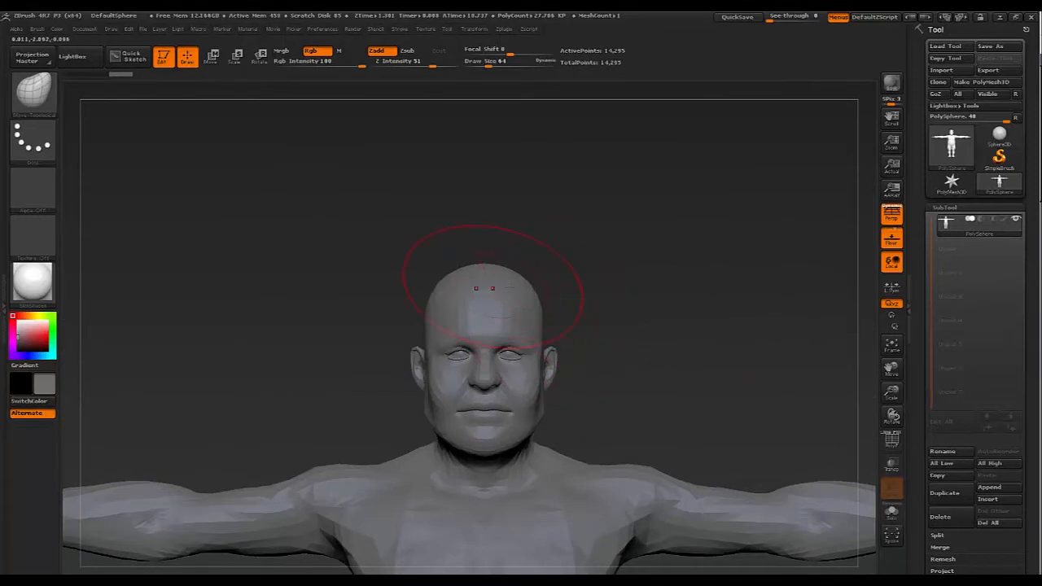
left_click_drag(609, 308, 574, 300)
mouse_move(630, 439)
left_mouse_down("alt")
mouse_move(632, 304)
mouse_move(643, 389)
left_mouse_up("alt")
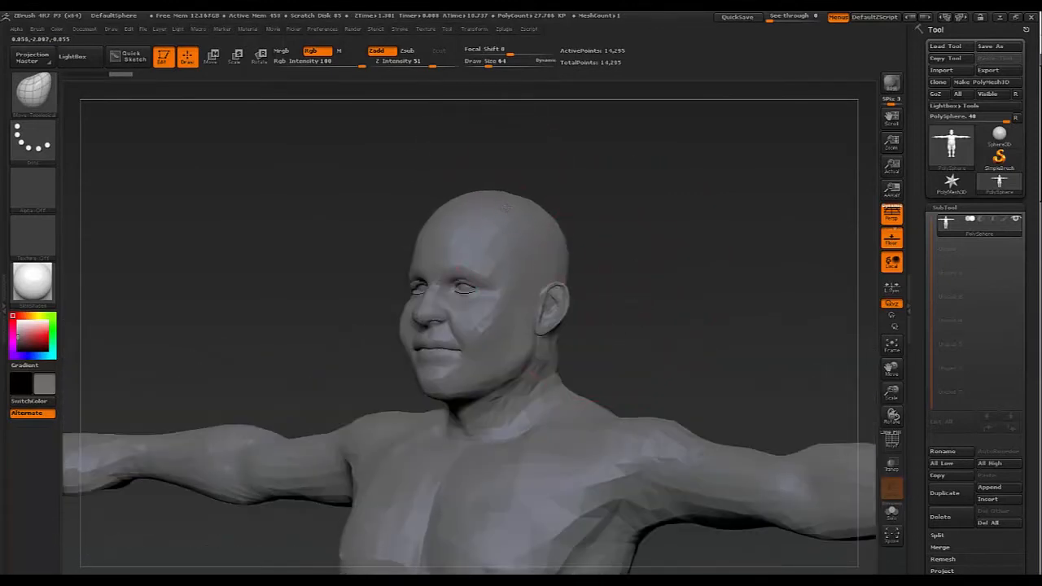
mouse_move(634, 235)
left_mouse_down("alt")
mouse_move(691, 301)
mouse_move(737, 324)
mouse_move(655, 282)
left_mouse_up("alt")
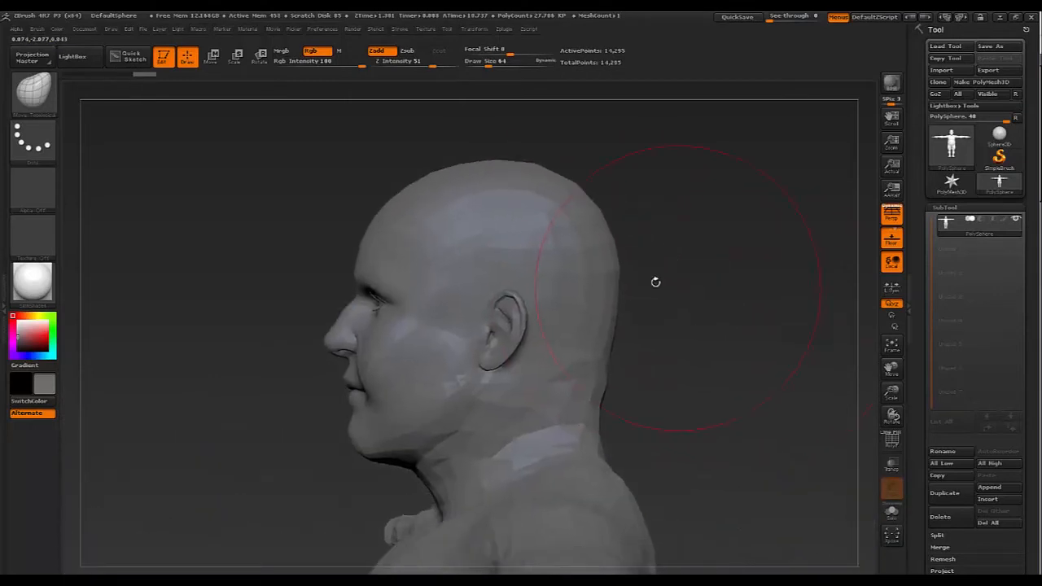
left_click_drag(316, 219, 297, 251)
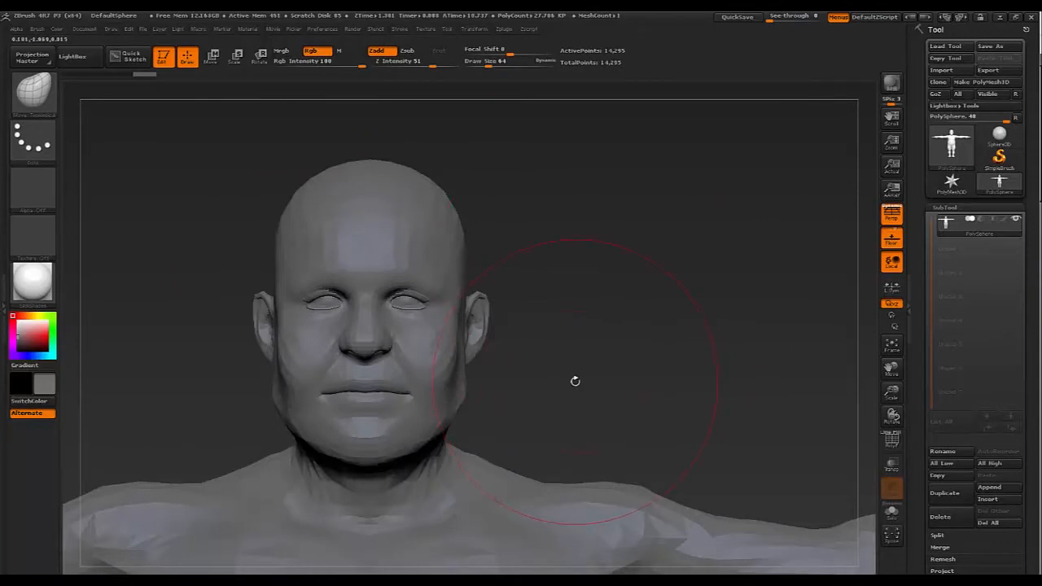
mouse_move(576, 381)
left_mouse_down("alt")
mouse_move(695, 382)
mouse_move(695, 402)
mouse_move(700, 367)
mouse_move(683, 318)
left_mouse_up("alt")
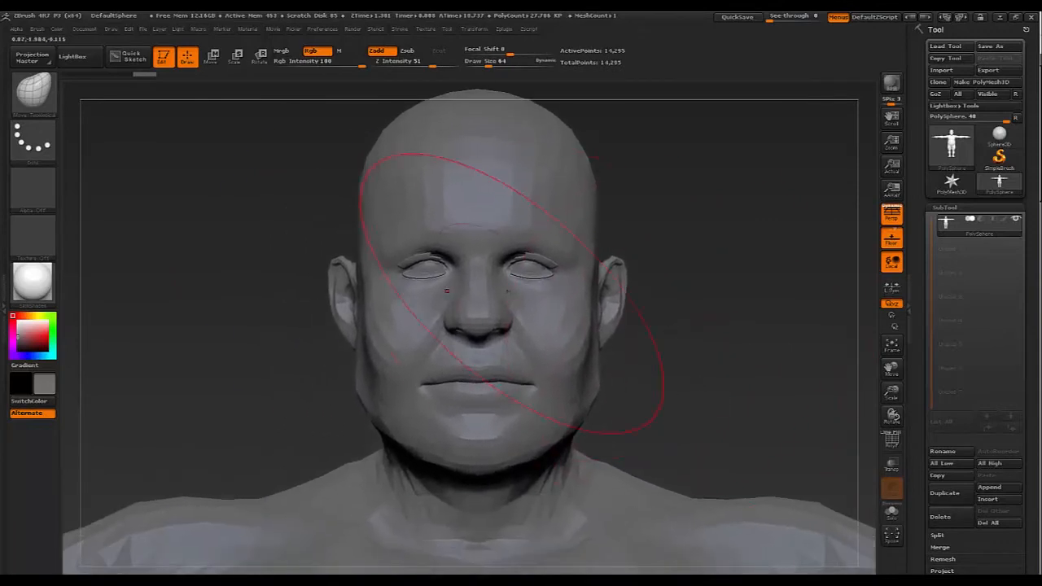
Reduce the brush draw size and mask both eyes with the MaskLasso brush
key("s")
left_click_drag(508, 291, 499, 301)
key("s")
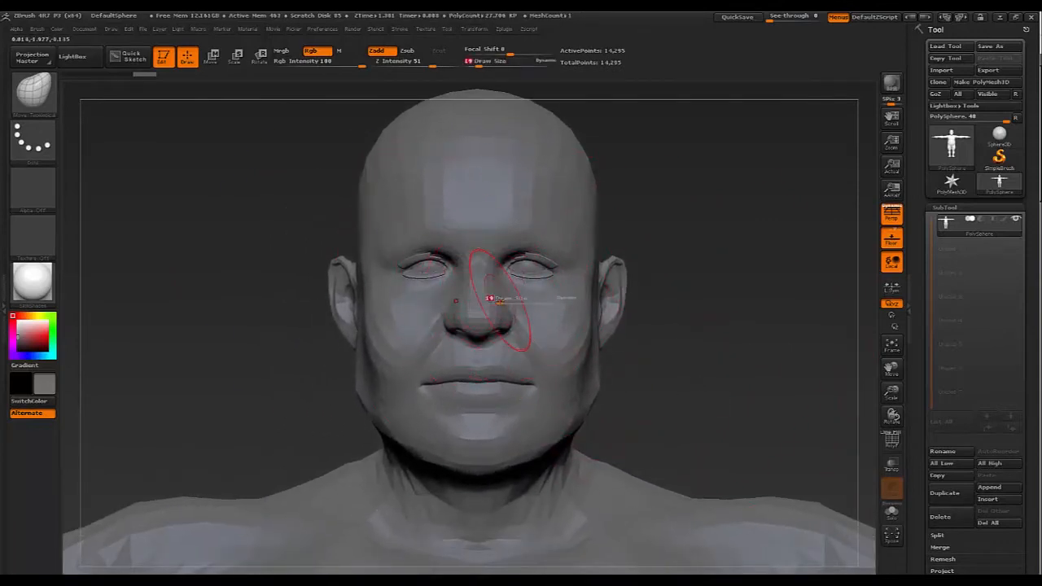
key("ctrl")
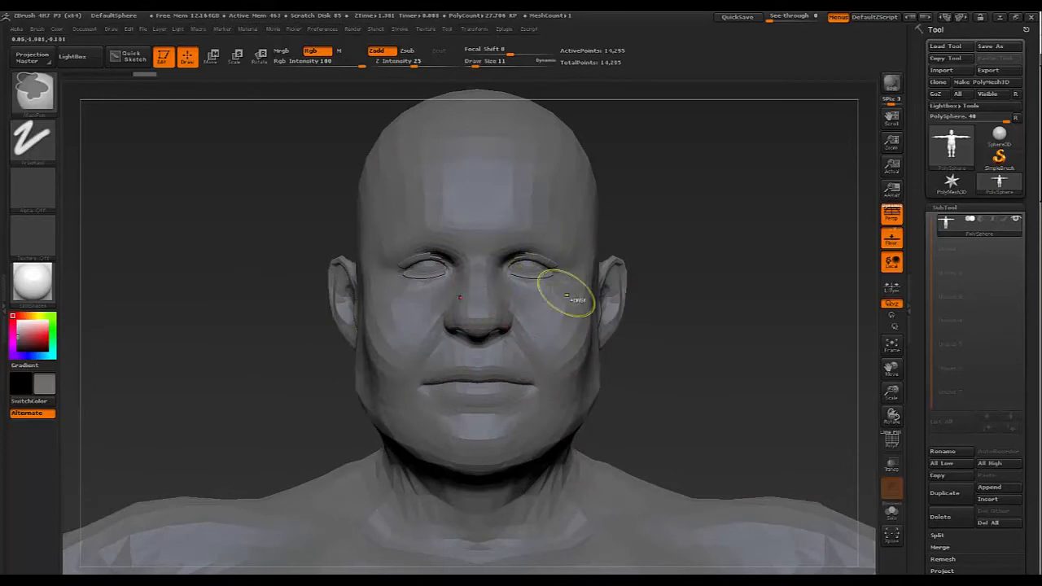
mouse_move(744, 403)
left_mouse_down()
mouse_move(668, 404)
mouse_move(734, 406)
mouse_move(719, 400)
mouse_move(704, 428)
left_mouse_up()
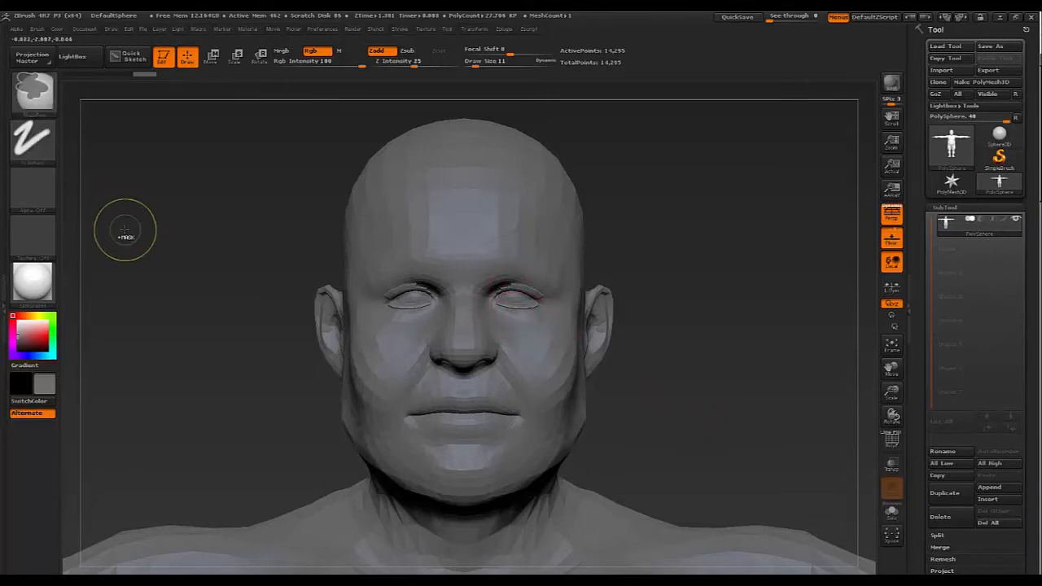
left_click(32, 89, "ctrl")
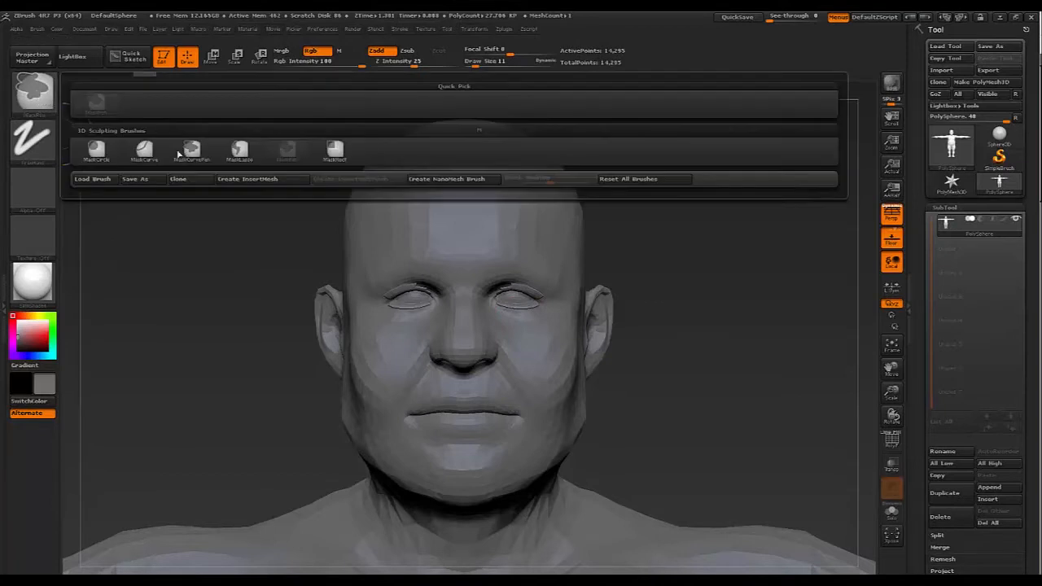
left_click(237, 149)
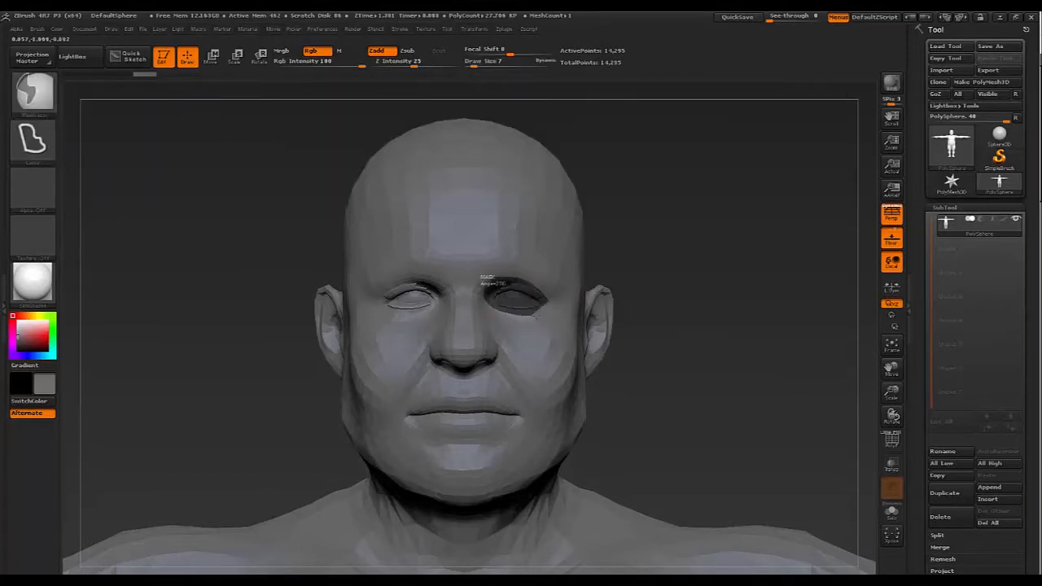
left_click_drag(536, 316, 545, 304, "ctrl")
left_click_drag(744, 419, 721, 418, "shift")
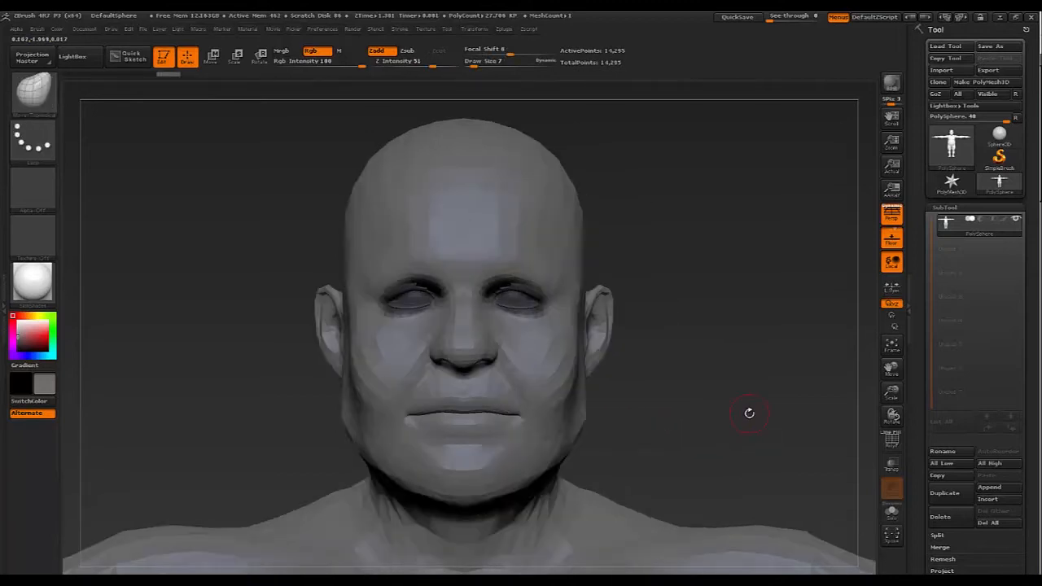
Clear the stray mask from the back of the head and reshape the skull with a sloping forehead at draw size 65
left_click_drag(734, 379, 609, 240)
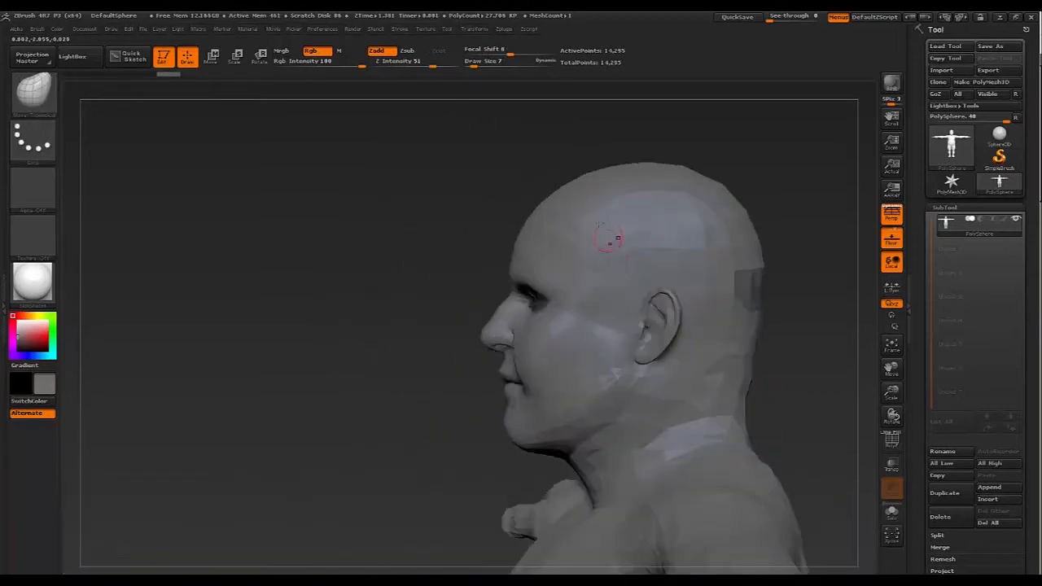
mouse_move(800, 232)
left_mouse_down("ctrl+shift")
mouse_move(698, 257)
mouse_move(825, 372)
left_mouse_up("ctrl+shift")
mouse_move(572, 179)
left_mouse_down("alt")
mouse_move(420, 289)
mouse_move(411, 284)
mouse_move(442, 307)
mouse_move(529, 307)
mouse_move(445, 326)
mouse_move(472, 309)
mouse_move(514, 315)
mouse_move(476, 325)
left_mouse_up("alt")
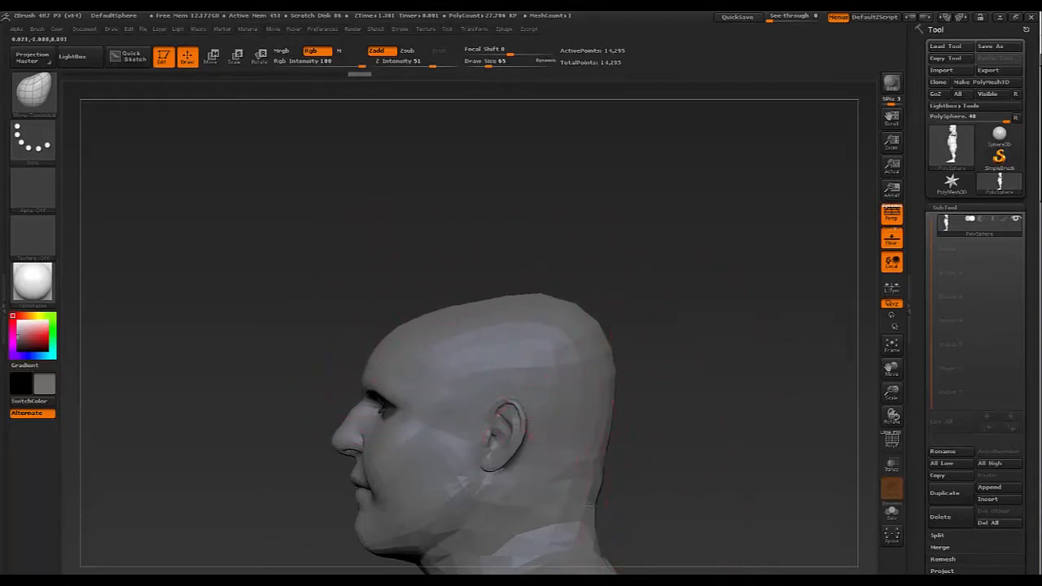
Pull the nose forward into a long hooked shape with Move Topological at draw size 30 and shape the nostrils from below
mouse_move(705, 419)
left_mouse_down()
mouse_move(733, 330)
mouse_move(670, 362)
mouse_move(695, 375)
mouse_move(216, 275)
mouse_move(230, 249)
mouse_move(221, 243)
left_mouse_up()
key("s")
mouse_move(743, 374)
left_mouse_down()
mouse_move(721, 375)
mouse_move(757, 382)
left_mouse_up()
mouse_move(192, 392)
left_mouse_down()
mouse_move(311, 344)
mouse_move(261, 328)
mouse_move(295, 267)
mouse_move(290, 245)
left_mouse_up()
left_click_drag(293, 312, 276, 338)
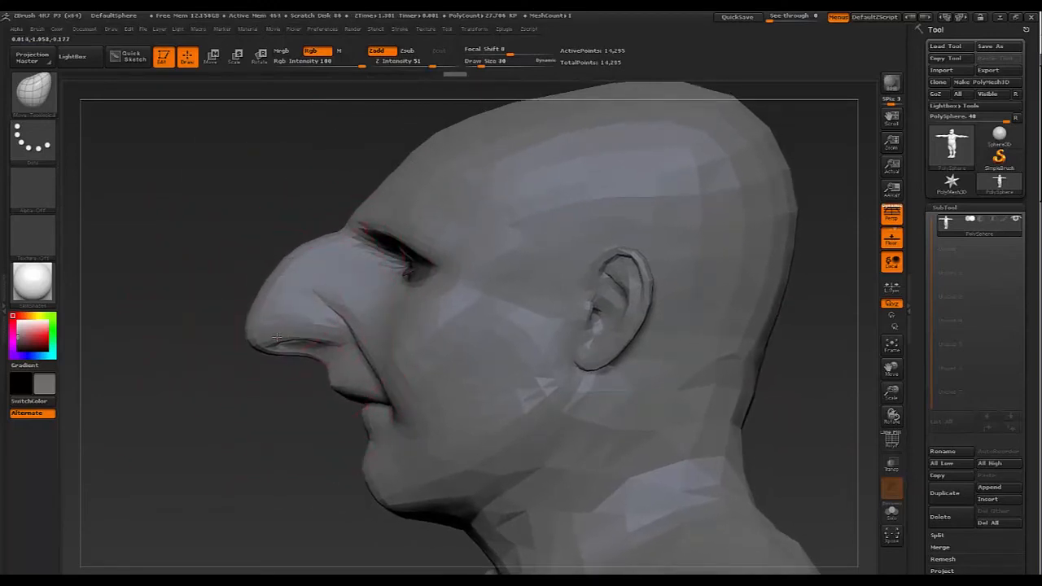
left_click_drag(331, 317, 348, 322)
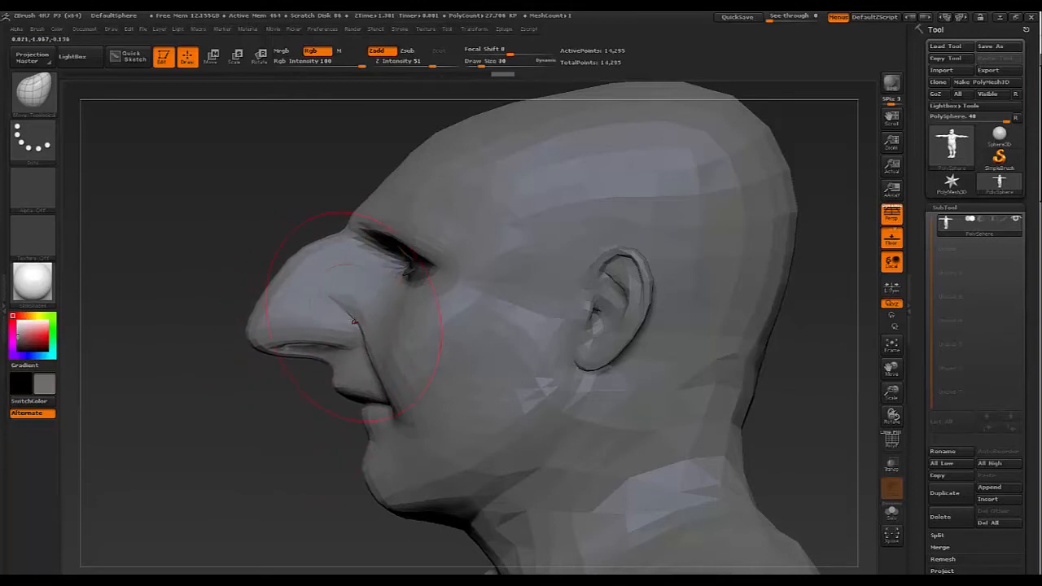
left_click_drag(298, 449, 326, 314)
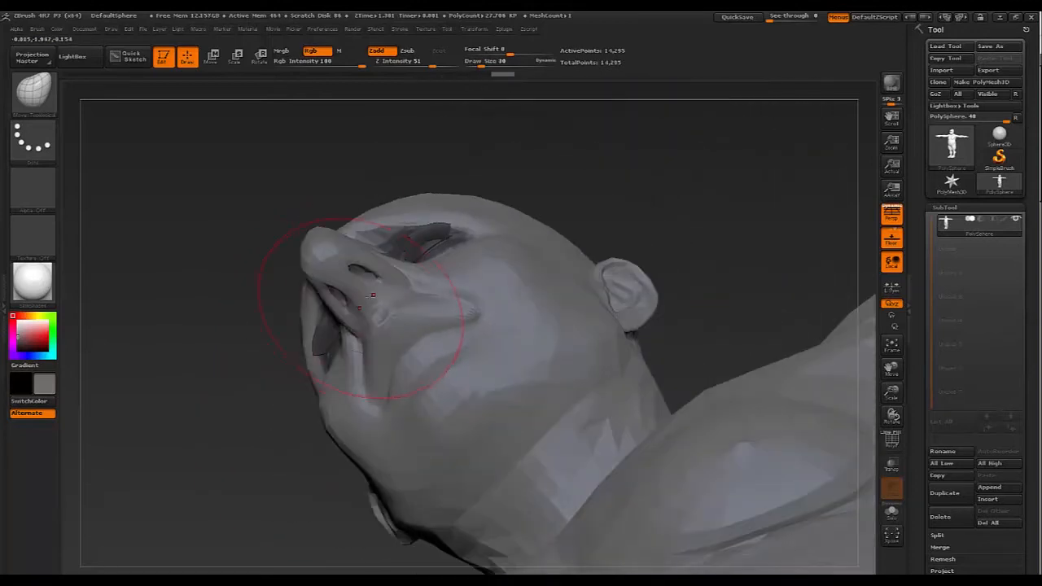
left_click_drag(383, 277, 381, 268)
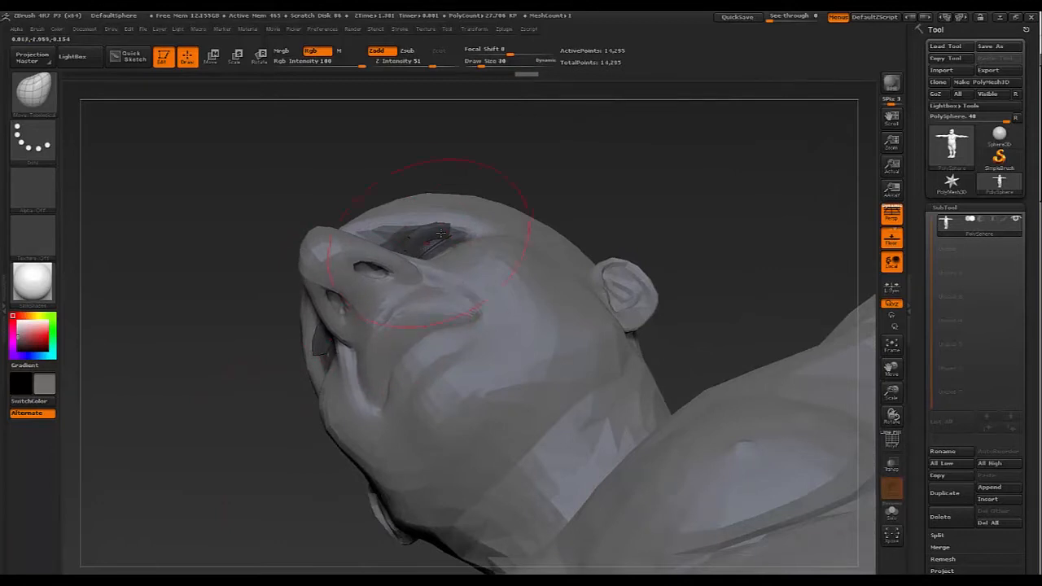
Pull the lower lip and chin forward into a protruding underbite with the Move Topological brush
mouse_move(616, 173)
left_mouse_down()
mouse_move(619, 210)
mouse_move(489, 309)
mouse_move(312, 386)
left_mouse_up()
mouse_move(570, 370)
left_mouse_down()
mouse_move(661, 368)
mouse_move(559, 334)
mouse_move(581, 327)
left_mouse_up()
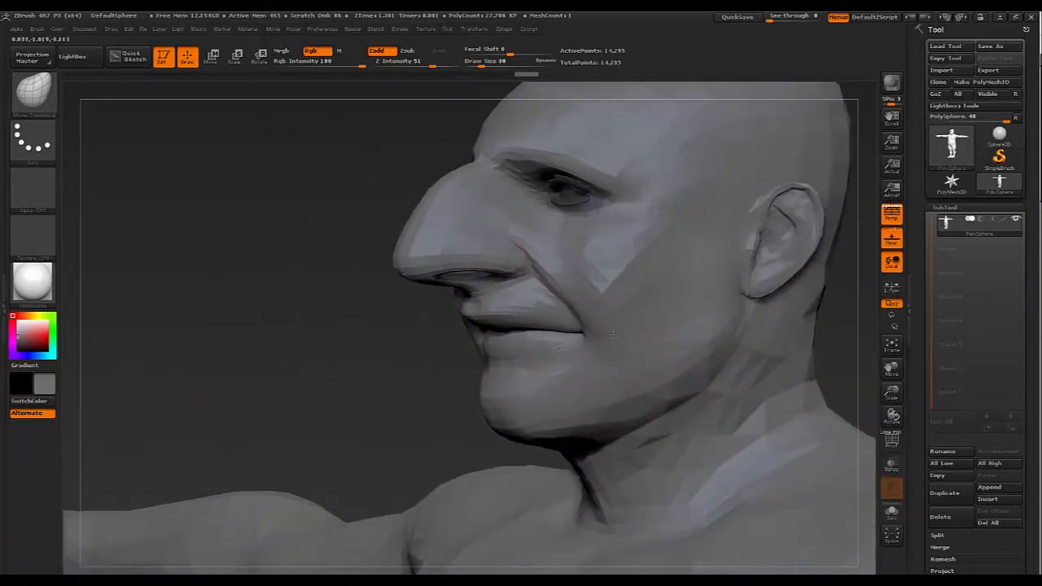
left_click_drag(516, 372, 505, 344)
left_click_drag(391, 392, 451, 383)
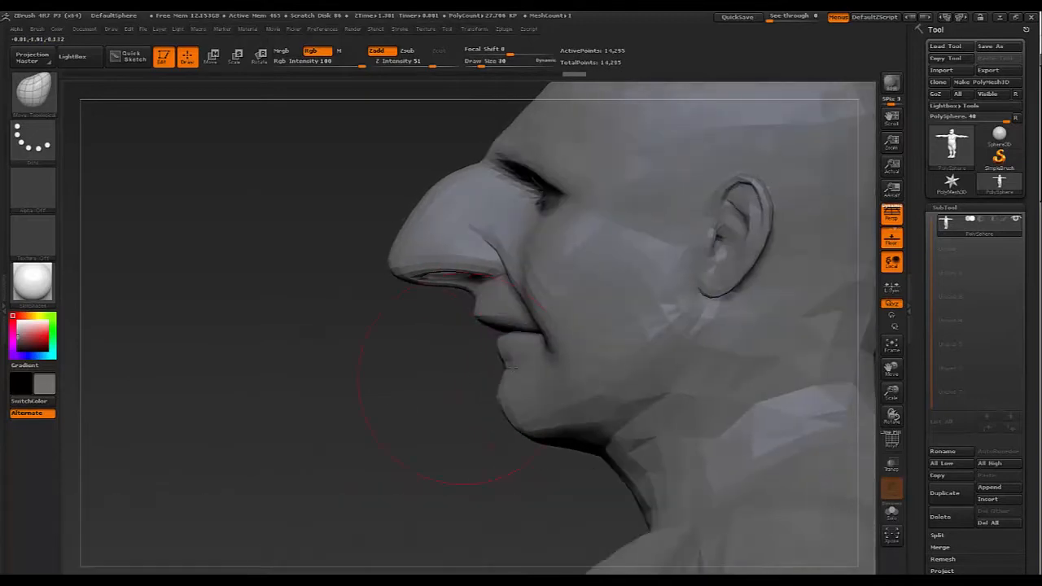
left_click_drag(530, 347, 456, 382)
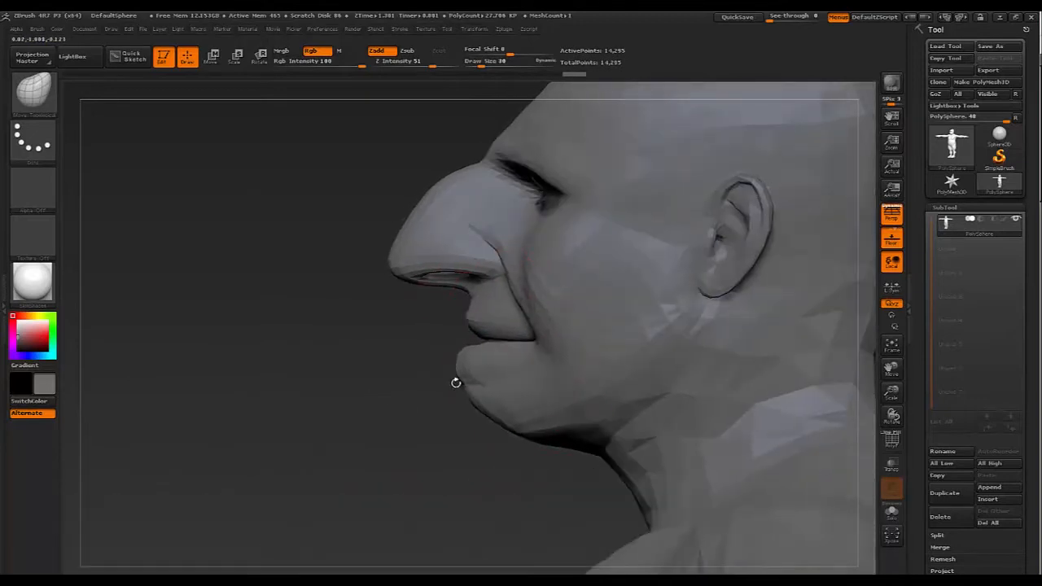
Extend the chin forward and down, push the upper lip back, and shape the jawline at draw size 56
mouse_move(502, 421)
left_mouse_down()
mouse_move(496, 449)
mouse_move(461, 433)
mouse_move(483, 420)
mouse_move(425, 442)
mouse_move(433, 480)
left_mouse_up()
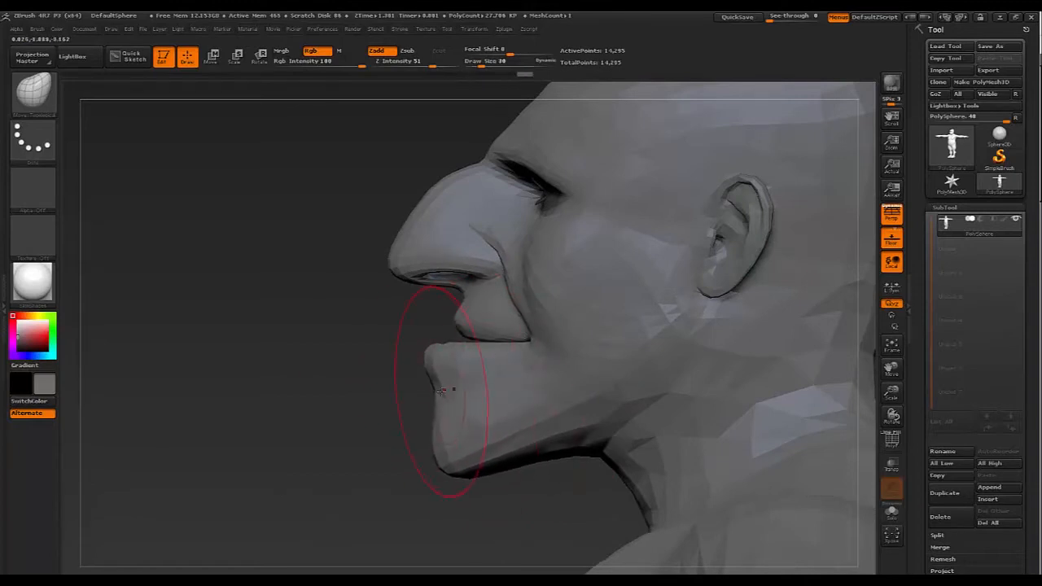
left_click_drag(441, 391, 447, 387)
left_click_drag(467, 328, 482, 327)
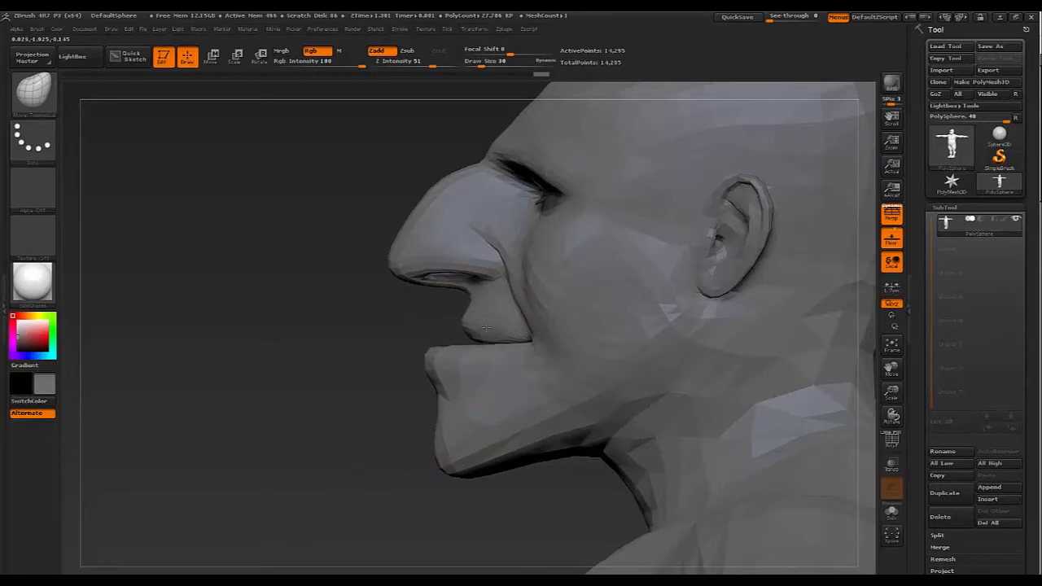
left_click_drag(319, 382, 417, 425)
mouse_move(569, 409)
left_mouse_down()
mouse_move(591, 395)
mouse_move(512, 389)
mouse_move(566, 389)
left_mouse_up()
key("s")
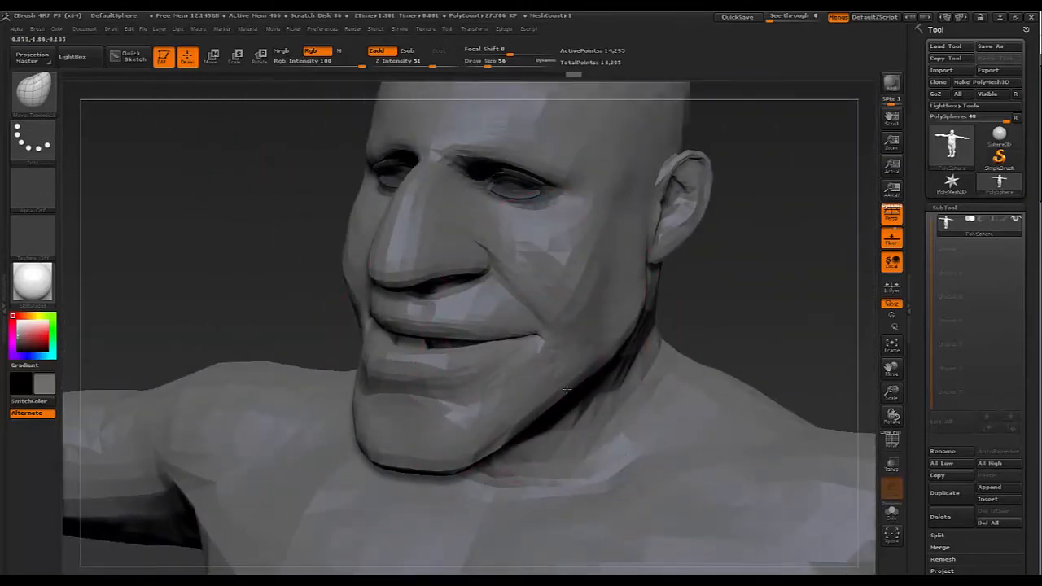
mouse_move(780, 329)
left_mouse_down()
mouse_move(751, 302)
mouse_move(727, 351)
mouse_move(666, 348)
mouse_move(736, 333)
mouse_move(660, 354)
mouse_move(630, 407)
mouse_move(610, 376)
mouse_move(556, 358)
mouse_move(613, 363)
mouse_move(632, 391)
left_mouse_up()
Mask the ears at draw size 15 and invert the mask so only the ear area stays editable
key("s")
mouse_move(644, 270)
left_mouse_down("ctrl")
mouse_move(644, 243)
mouse_move(580, 227)
mouse_move(565, 280)
mouse_move(577, 380)
left_mouse_up("ctrl")
left_click(654, 371, "ctrl")
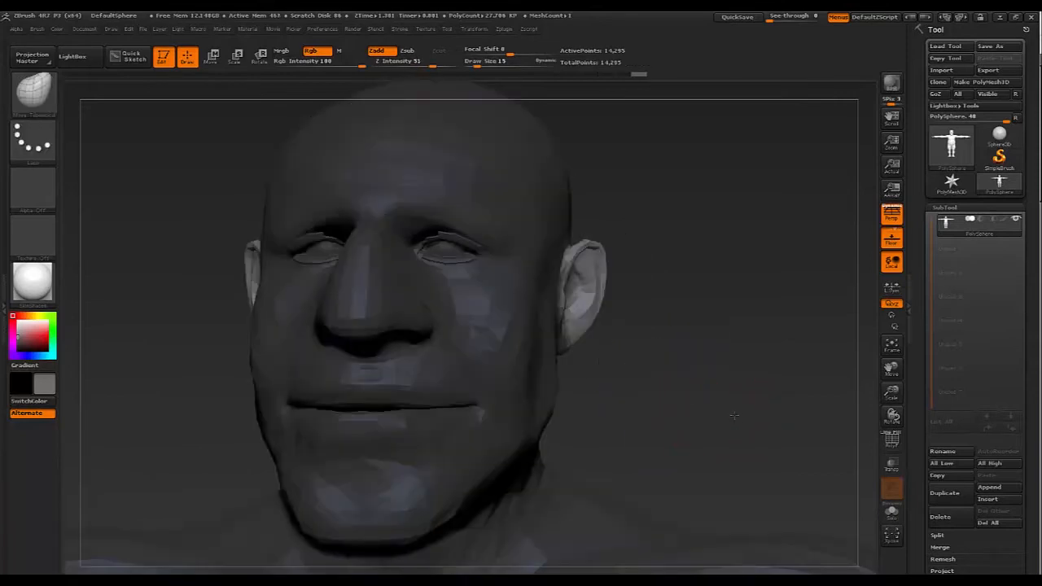
left_click_drag(733, 416, 702, 433)
left_click_drag(289, 413, 161, 418)
mouse_move(508, 192)
left_mouse_down("ctrl")
mouse_move(551, 365)
mouse_move(511, 181)
left_mouse_up("ctrl")
left_click_drag(256, 372, 546, 394)
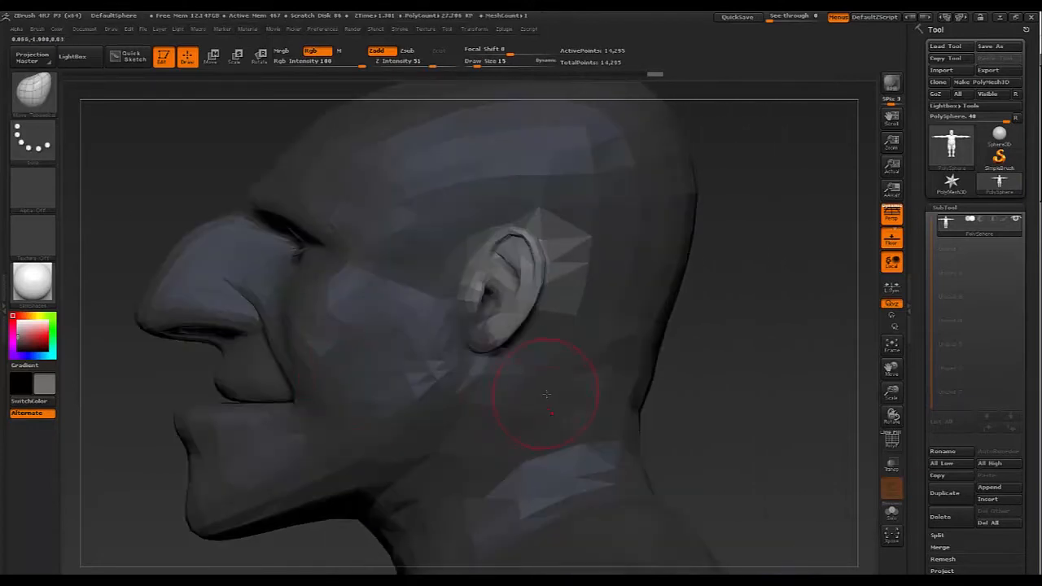
Pull the ears upward and backward from the side with Move Topological at draw size 35
key("s")
mouse_move(518, 275)
left_mouse_down()
mouse_move(530, 275)
mouse_move(584, 189)
left_mouse_up()
mouse_move(534, 279)
left_mouse_down()
mouse_move(541, 331)
mouse_move(539, 286)
mouse_move(511, 265)
mouse_move(600, 204)
left_mouse_up()
left_click_drag(721, 355, 772, 393)
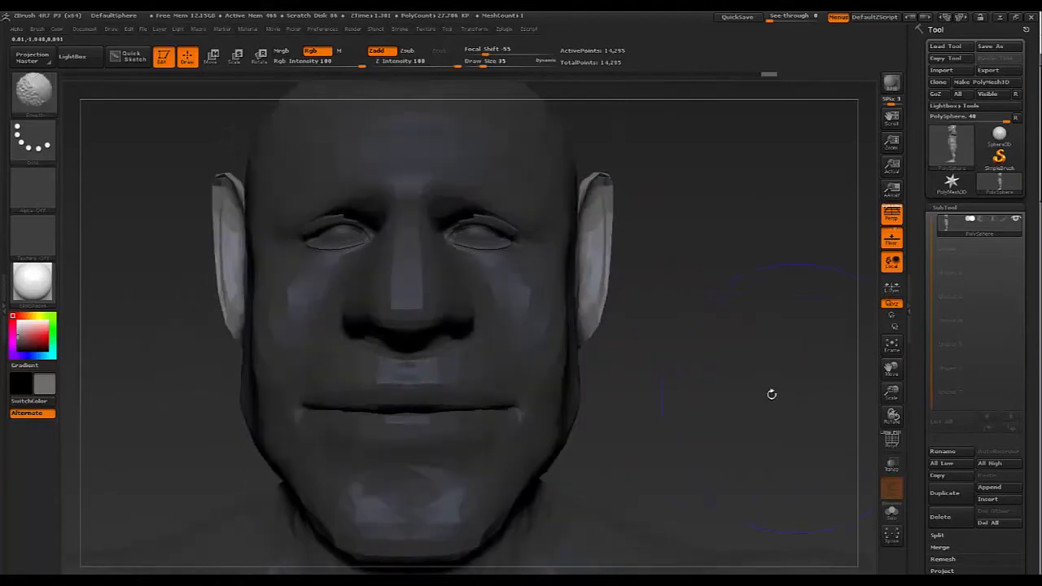
Spread the ears outward from the front and undo the last small adjustments to their inner shape
mouse_move(609, 210)
left_mouse_down()
mouse_move(634, 200)
mouse_move(647, 173)
left_mouse_up()
left_click_drag(619, 262, 632, 267)
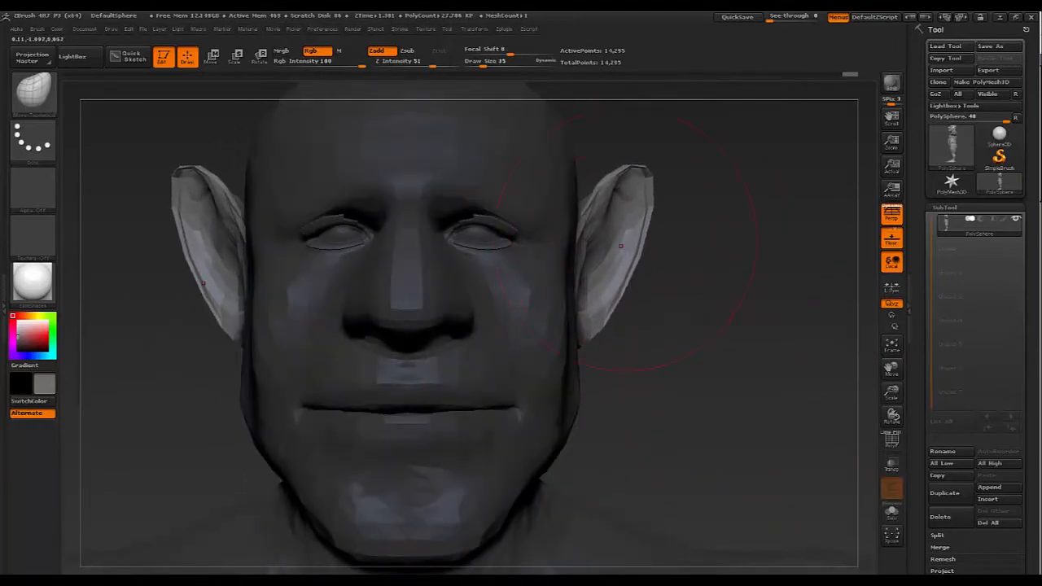
left_click_drag(592, 217, 598, 214)
key("ctrl+z")
key("ctrl+z")
key("ctrl+z")
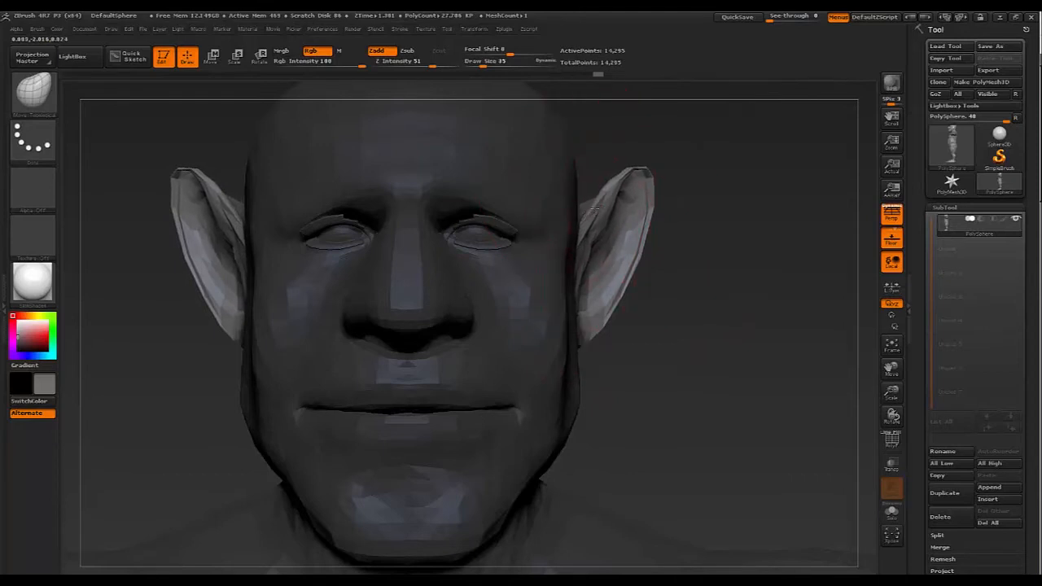
Pull the ear further up and back in profile and clear the mask from the body
left_click_drag(729, 299, 653, 300)
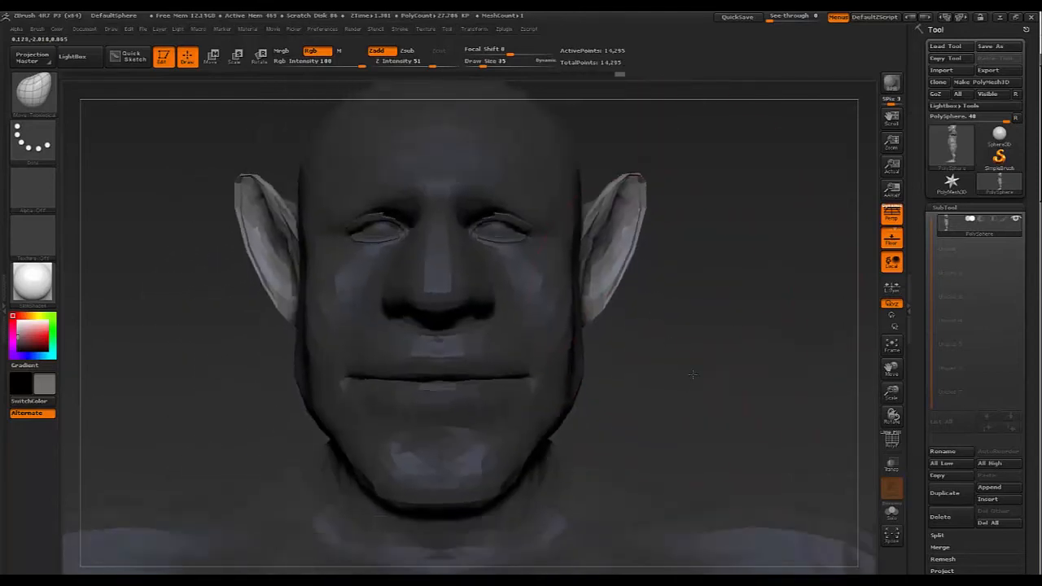
mouse_move(692, 374)
left_mouse_down("alt")
mouse_move(725, 300)
mouse_move(669, 293)
mouse_move(635, 256)
mouse_move(583, 230)
left_mouse_up("alt")
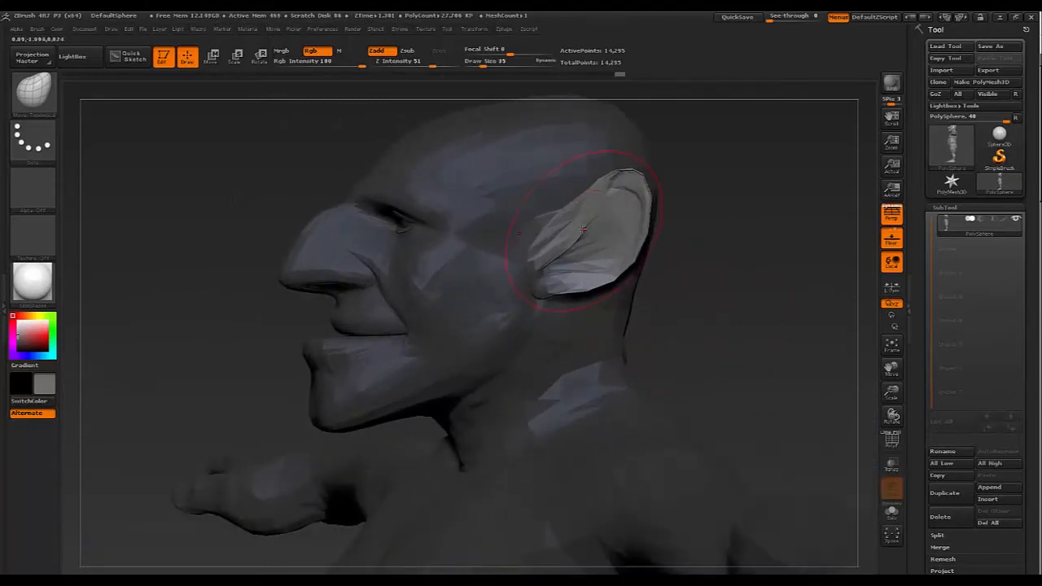
left_click_drag(780, 381, 714, 381, "alt")
left_click_drag(554, 268, 641, 218)
mouse_move(734, 153)
left_mouse_down()
mouse_move(586, 248)
mouse_move(547, 252)
left_mouse_up()
left_click_drag(595, 303, 607, 416, "alt")
left_click_drag(671, 399, 694, 287)
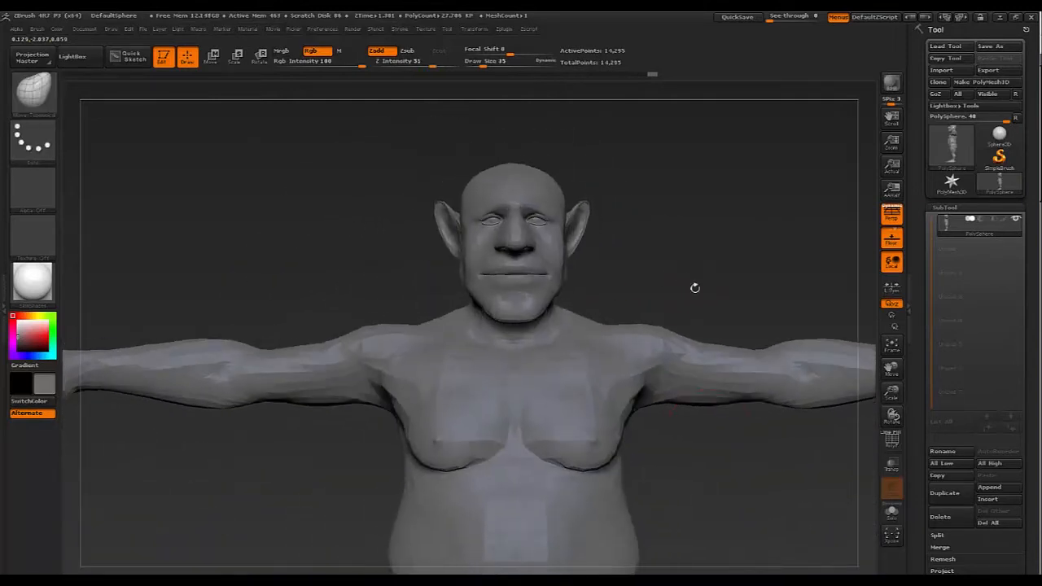
Subdivide the body mesh to about 21.29 million points and inspect the legs and belly
left_click_drag(711, 484, 649, 431, "alt")
key("ctrl")
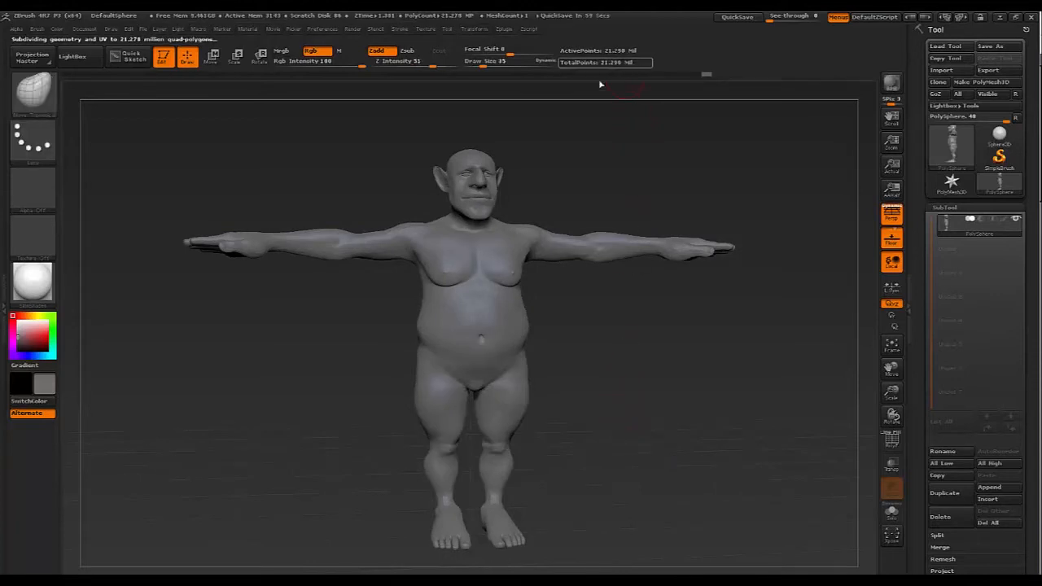
left_click_drag(597, 342, 728, 90, "alt")
left_click_drag(742, 304, 747, 320)
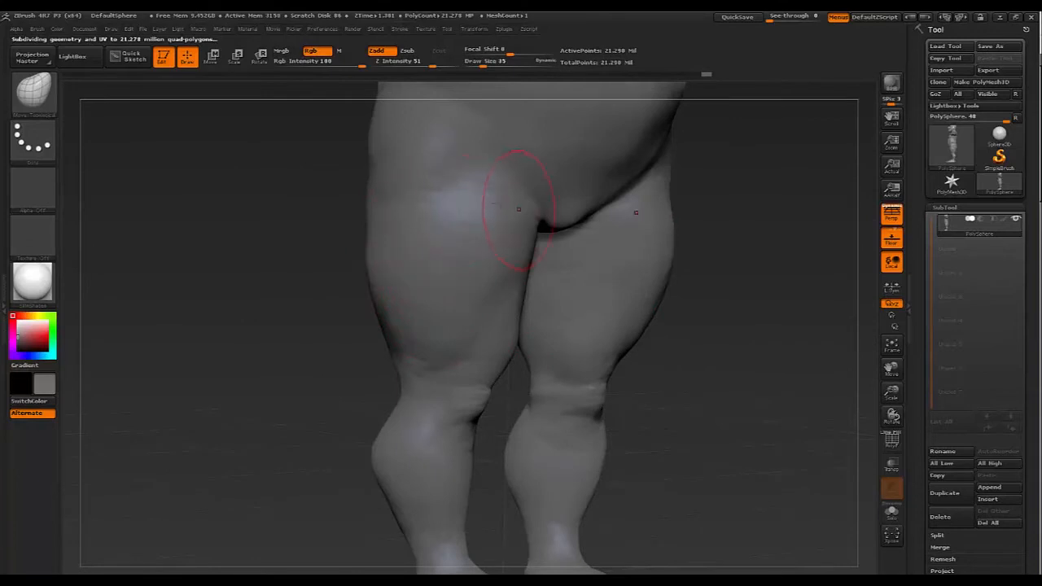
left_click_drag(732, 415, 696, 495, "alt")
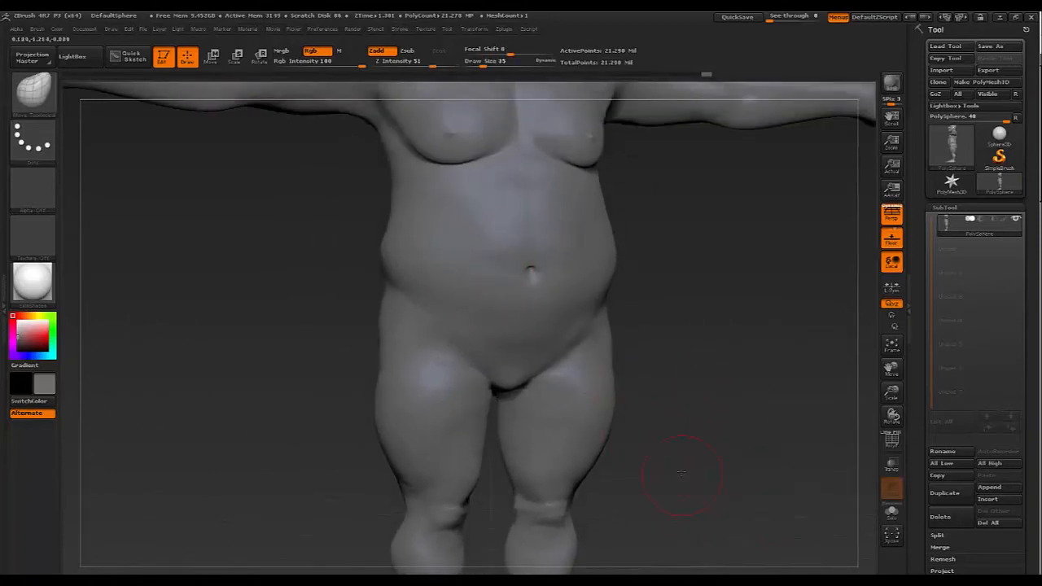
left_click_drag(649, 441, 681, 407, "alt")
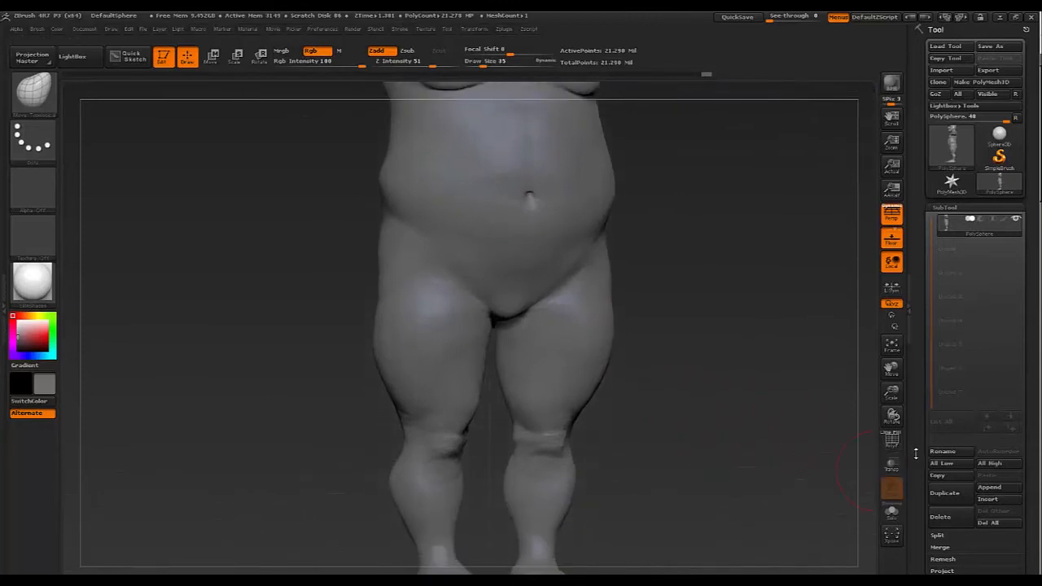
Drop the mesh to a lower subdivision level and apply a slight Polish deformation
left_click_drag(917, 453, 922, 350)
key("shift")
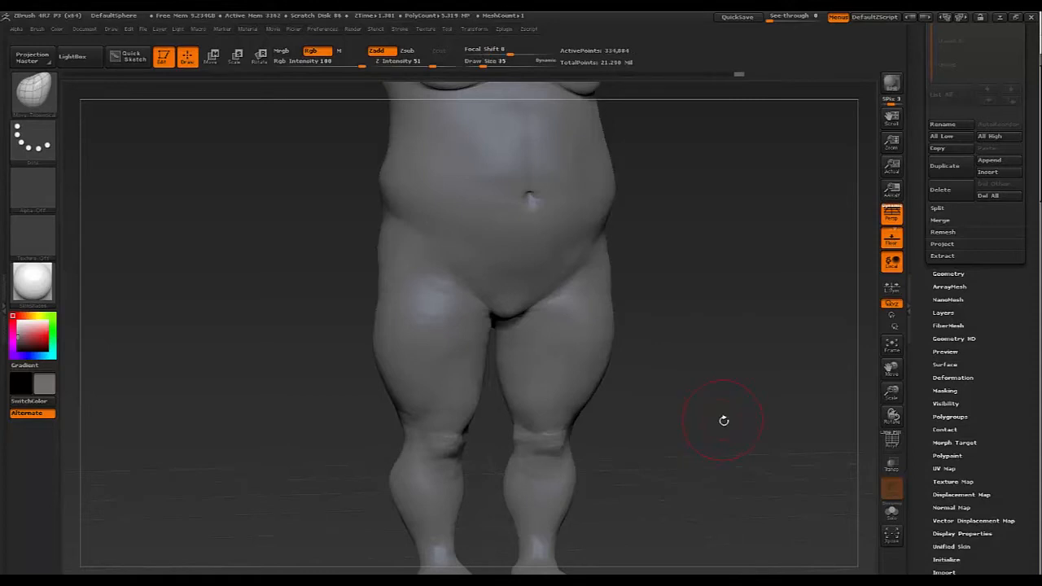
left_click_drag(916, 486, 931, 453)
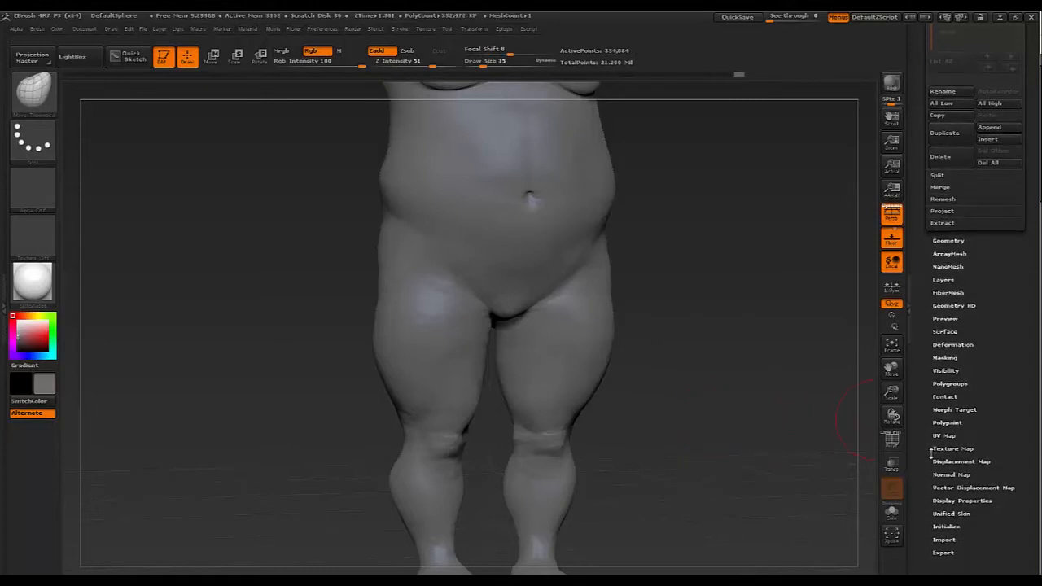
left_click(941, 345)
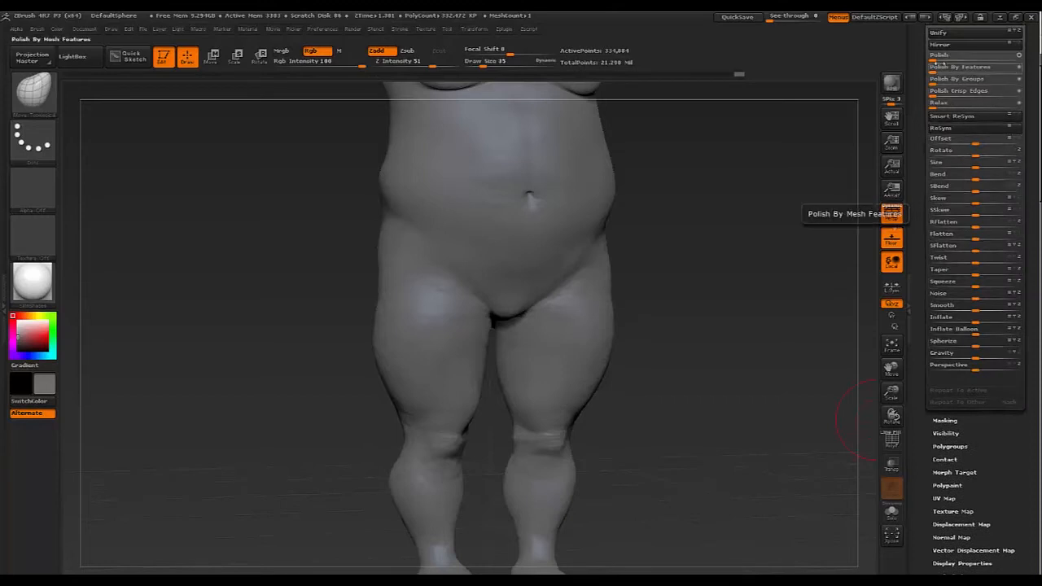
left_click_drag(937, 59, 958, 60)
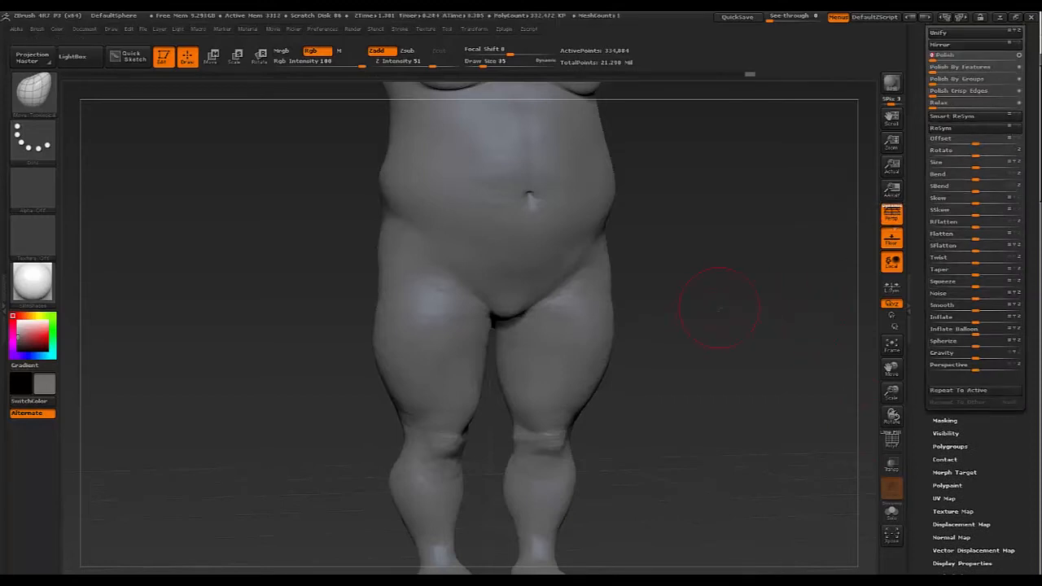
Return the mesh to its highest subdivision level and examine the torso, legs and face
left_click_drag(719, 308, 674, 377, "alt")
key("d")
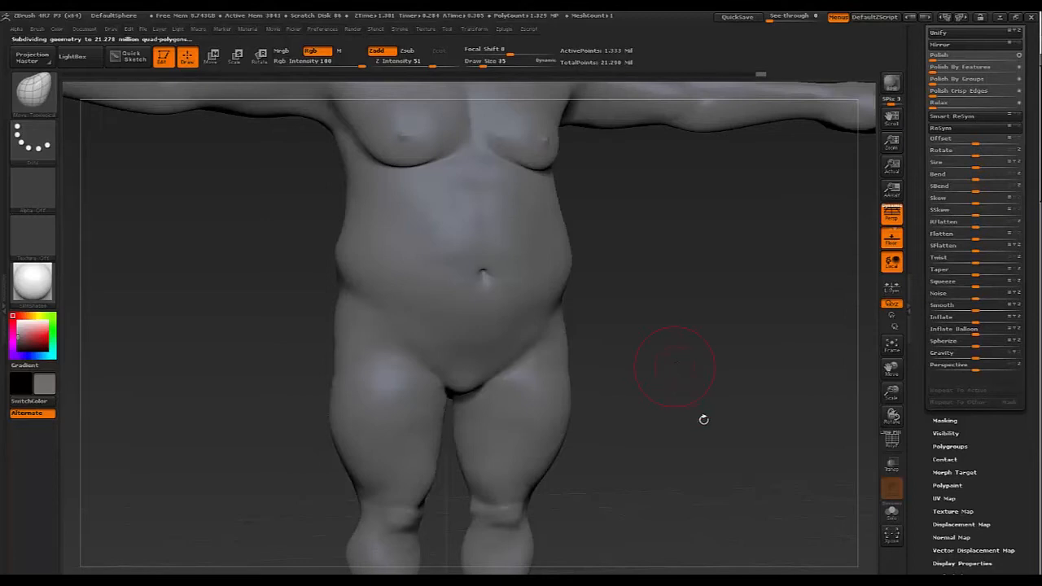
left_click_drag(703, 449, 763, 439)
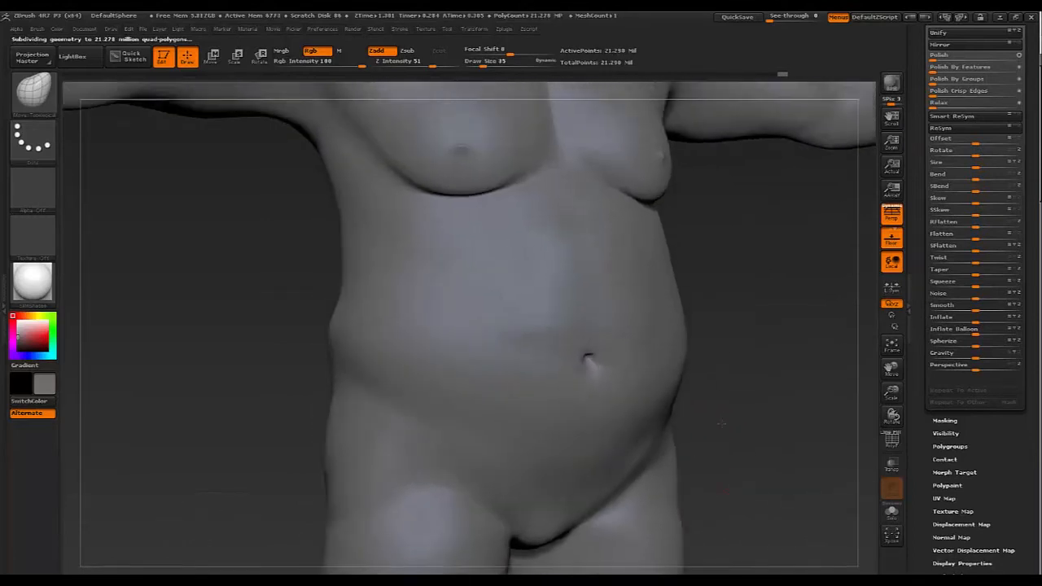
left_click_drag(779, 384, 800, 148, "alt")
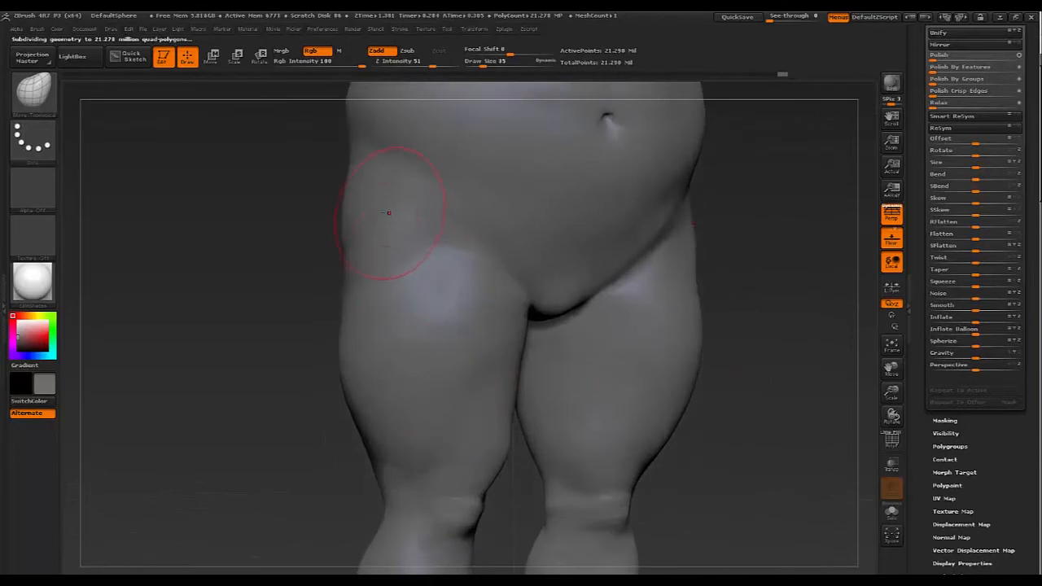
left_click_drag(756, 488, 703, 493, "alt")
mouse_move(717, 233)
left_mouse_down()
mouse_move(684, 331)
mouse_move(708, 290)
mouse_move(707, 378)
left_mouse_up()
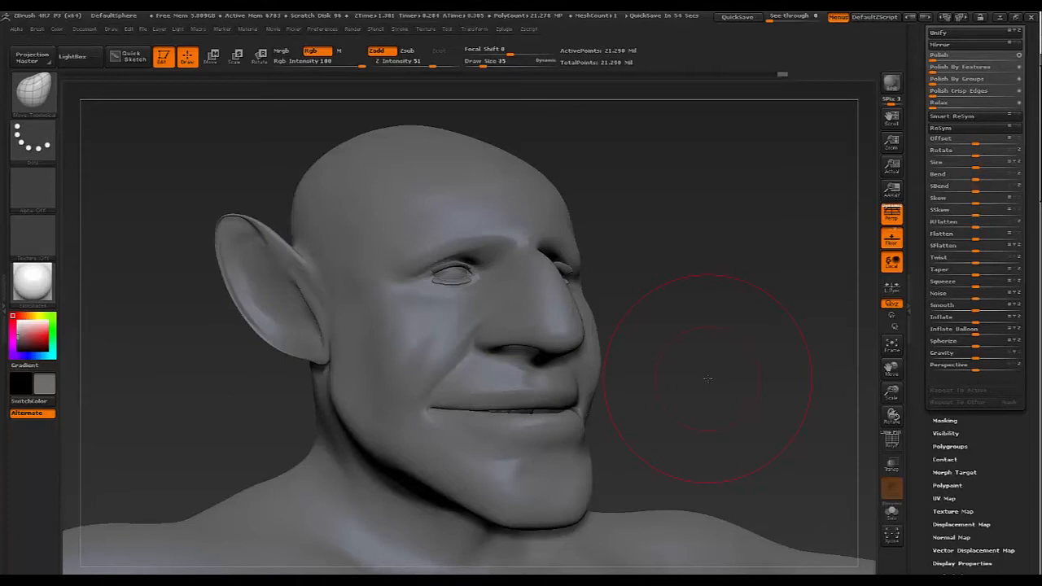
left_click_drag(707, 378, 709, 359)
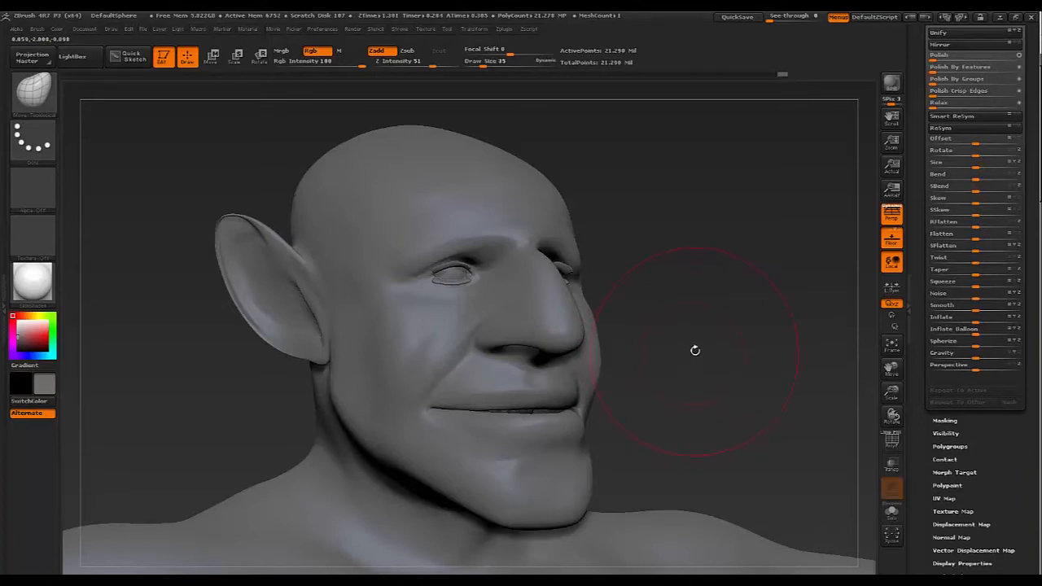
mouse_move(697, 352)
left_mouse_down()
mouse_move(761, 381)
mouse_move(819, 379)
left_mouse_up()
key("b")
key("c")
key("b")
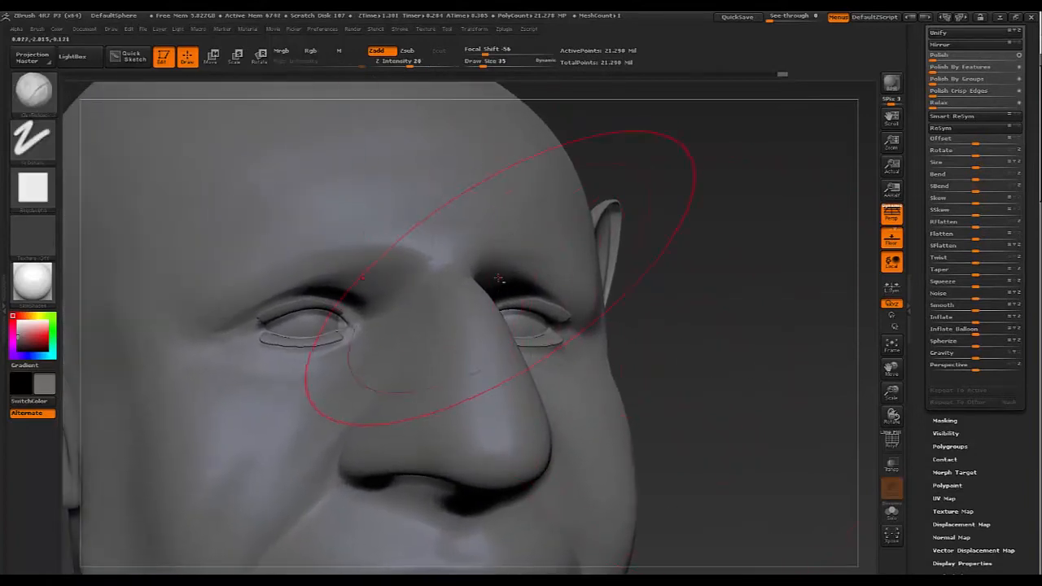
Switch to the Dam_Standard brush with draw size 2 and Z Intensity 15
key("b")
key("d")
key("s")
key("s")
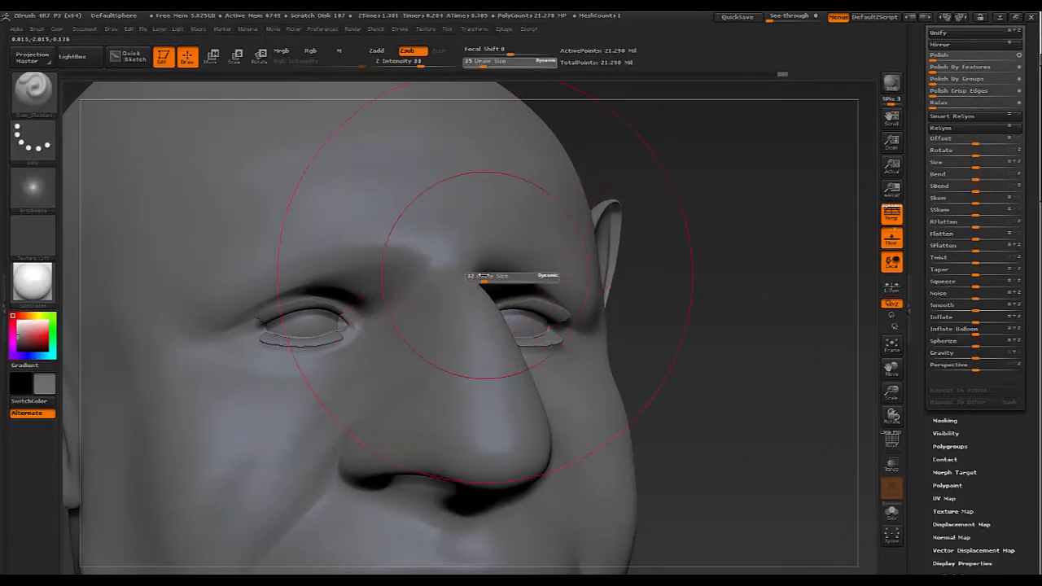
left_click_drag(474, 275, 467, 276)
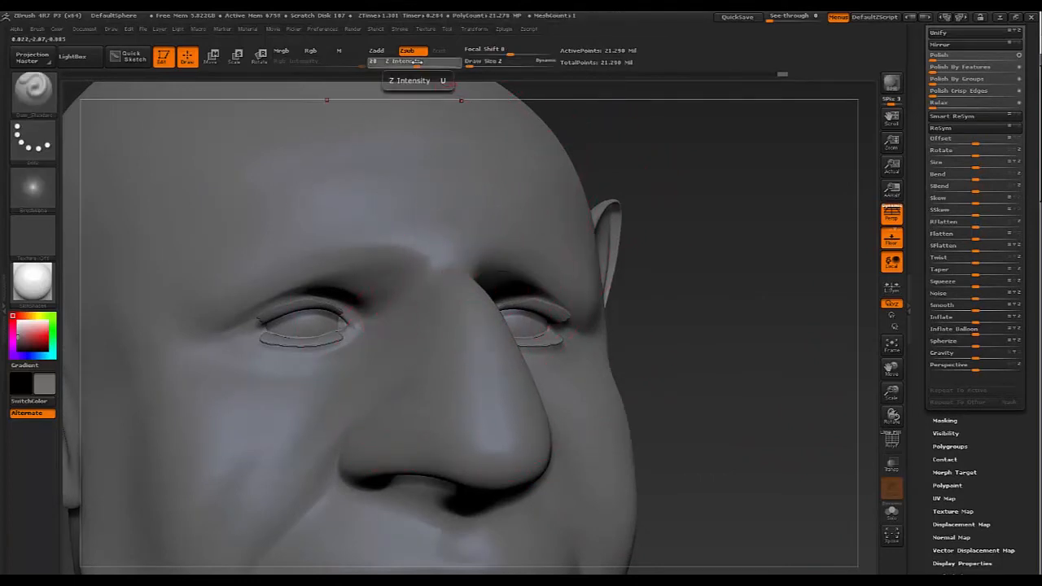
left_click_drag(422, 62, 404, 63)
Carve horizontal wrinkles across the bridge of the nose with Dam_Standard at draw size 4
mouse_move(721, 240)
left_mouse_down()
mouse_move(751, 332)
mouse_move(646, 231)
mouse_move(516, 289)
mouse_move(530, 292)
mouse_move(532, 280)
left_mouse_up()
key("s")
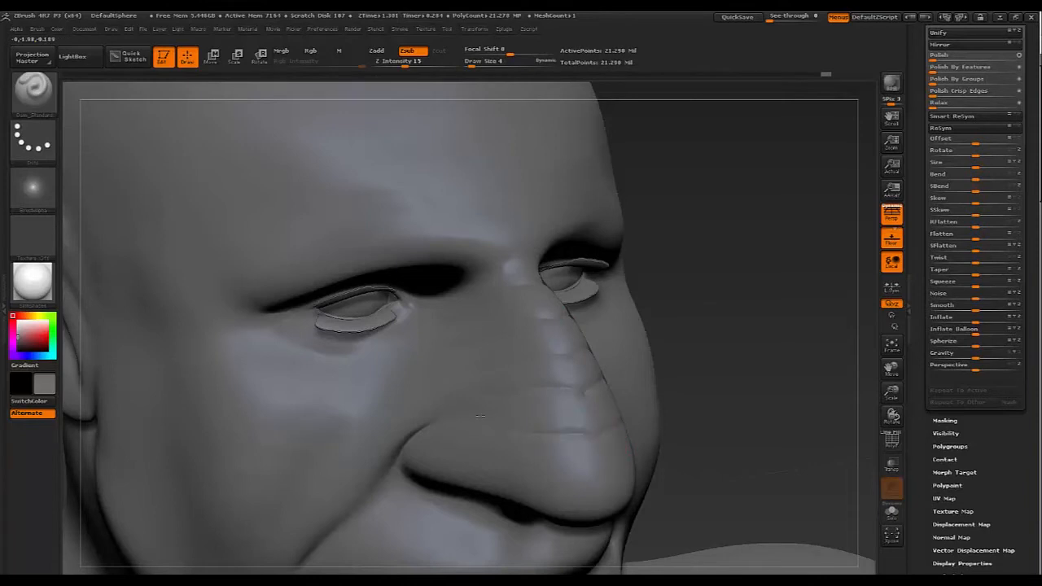
mouse_move(721, 383)
left_mouse_down()
mouse_move(773, 349)
mouse_move(735, 335)
mouse_move(756, 294)
mouse_move(689, 268)
left_mouse_up()
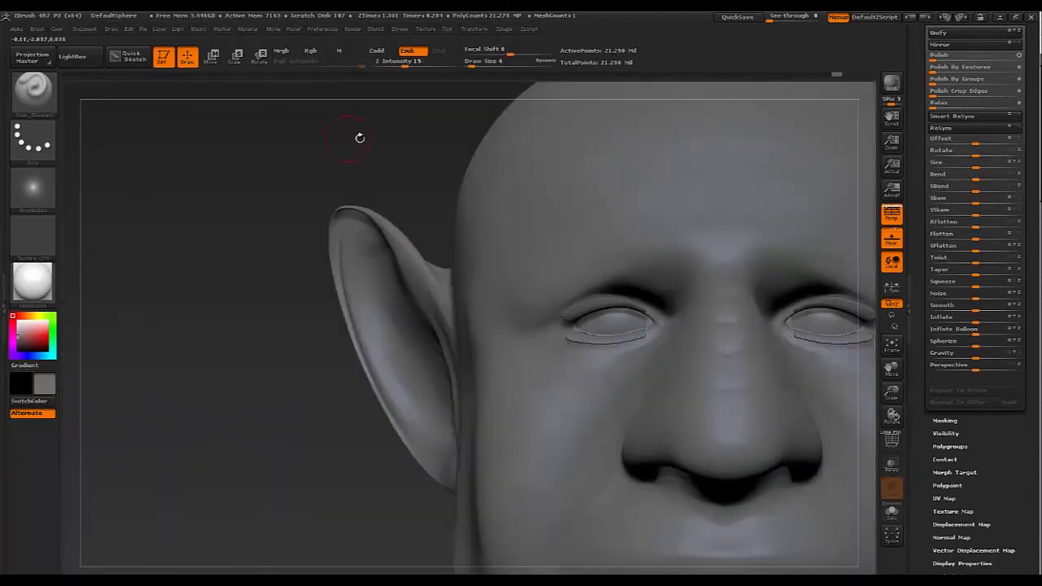
Carve frown lines between the eyebrows and long horizontal wrinkles across the forehead
mouse_move(358, 140)
left_mouse_down()
mouse_move(489, 277)
mouse_move(524, 285)
left_mouse_up()
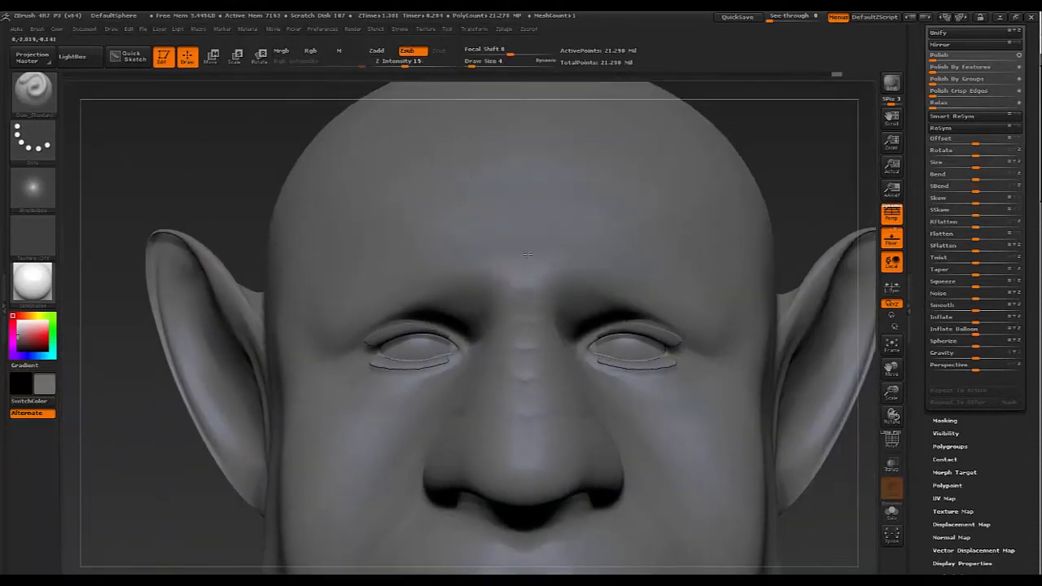
left_click_drag(795, 181, 789, 201)
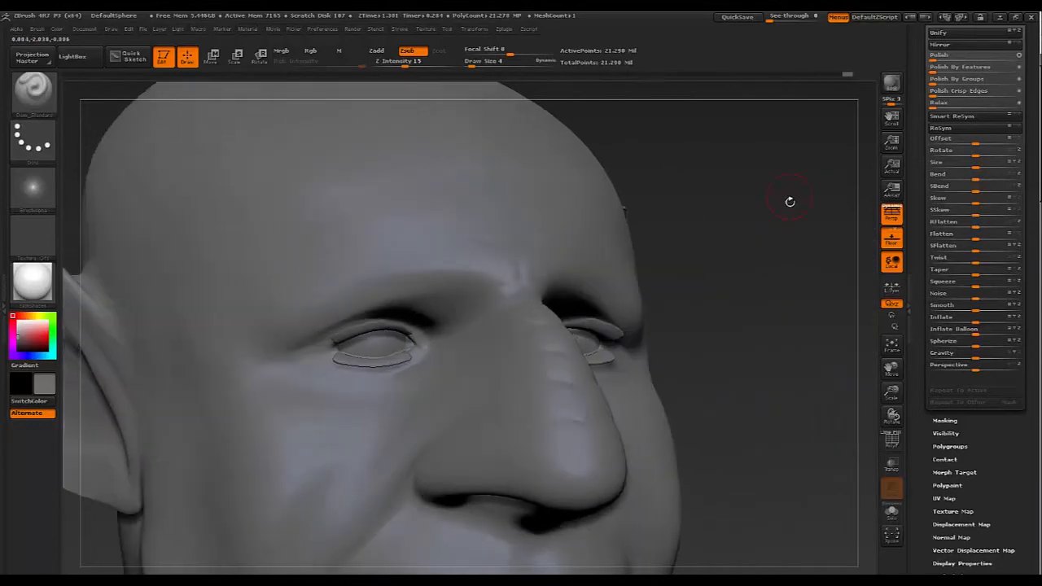
left_click_drag(778, 237, 464, 251)
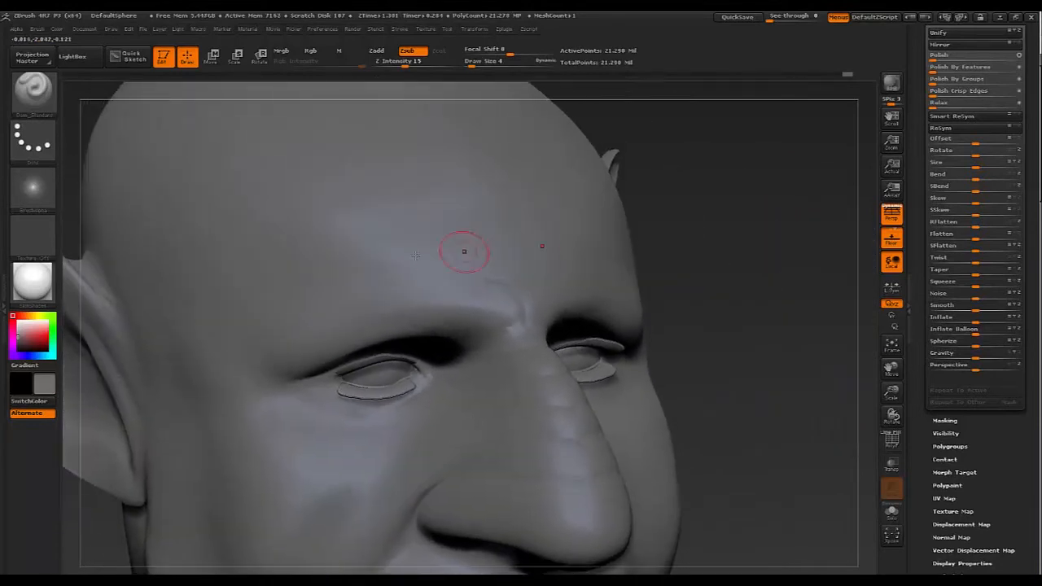
mouse_move(542, 225)
left_mouse_down()
mouse_move(302, 239)
mouse_move(488, 200)
left_mouse_up()
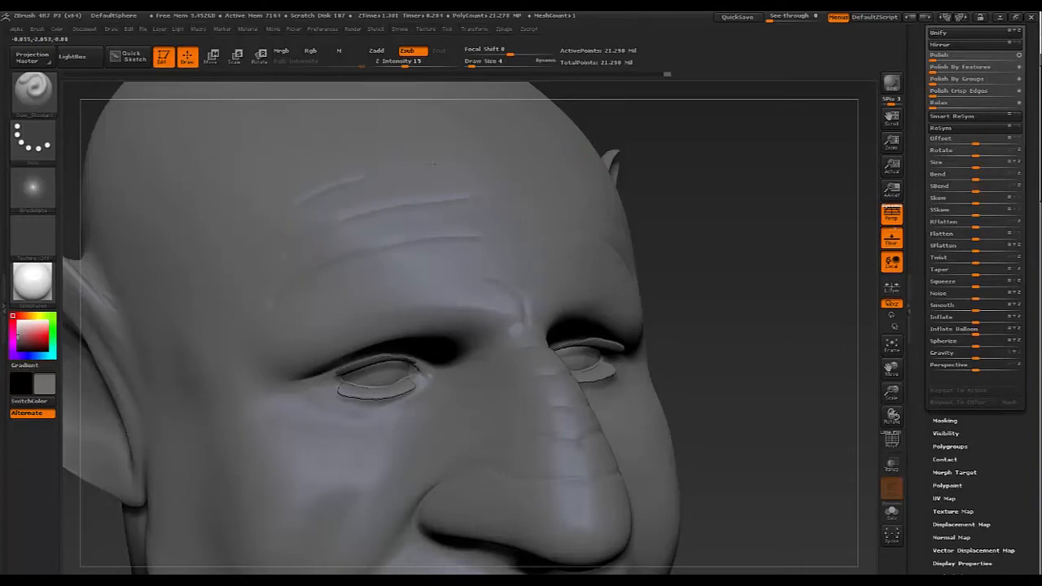
Carve branching crow's-feet wrinkles out from the outer corner of the eye with Dam_Standard
mouse_move(733, 239)
left_mouse_down()
mouse_move(735, 266)
mouse_move(770, 254)
mouse_move(805, 172)
left_mouse_up()
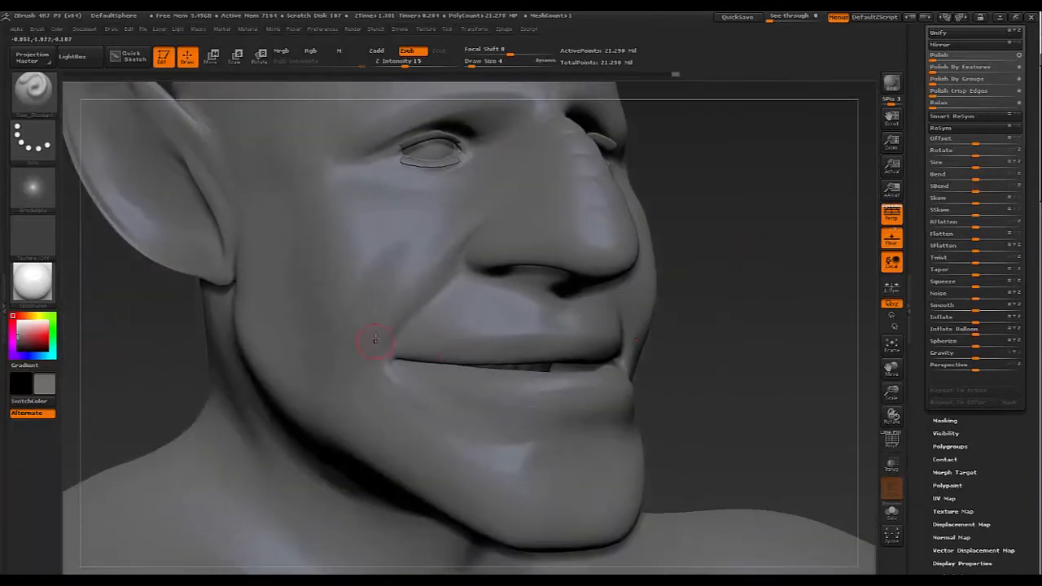
left_click_drag(713, 366, 744, 366)
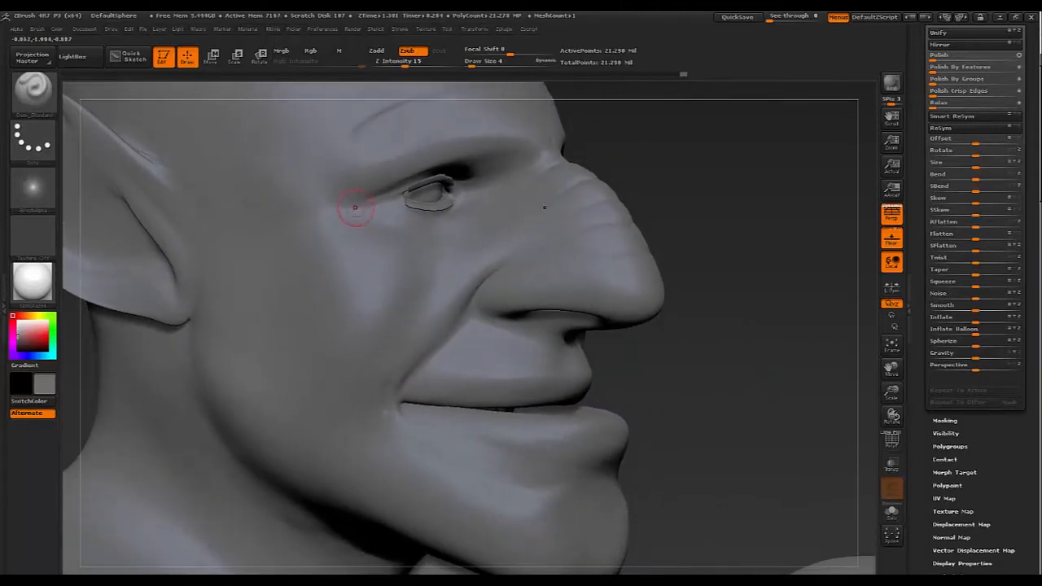
left_click_drag(358, 208, 312, 186)
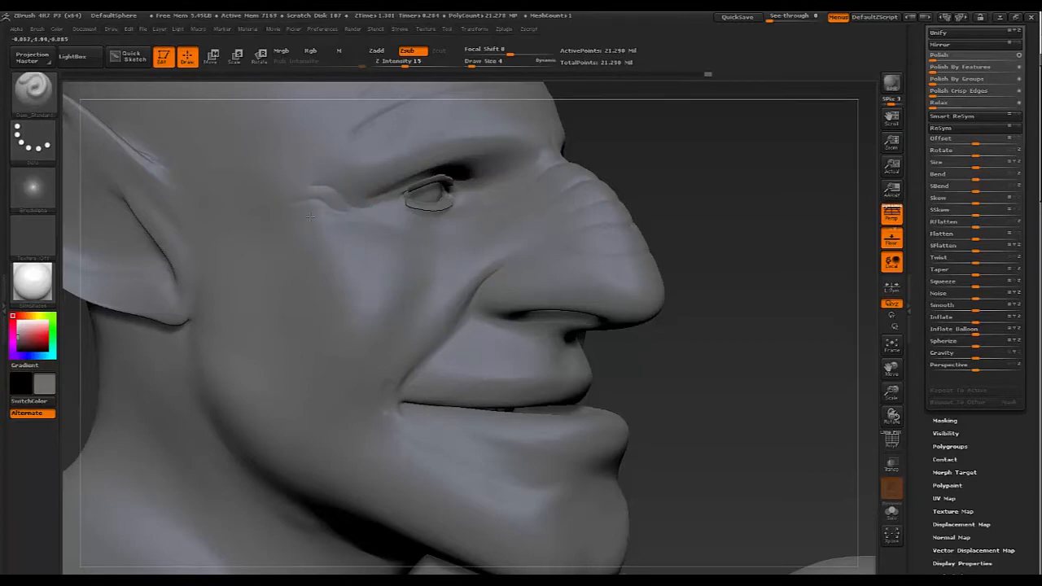
left_click_drag(309, 215, 329, 210)
Carve fine creases around the inner eye corner, beneath the eye and across the lower side of the nose
left_click_drag(669, 245, 732, 289)
mouse_move(839, 159)
left_mouse_down("alt")
mouse_move(794, 212)
mouse_move(783, 244)
left_mouse_up("alt")
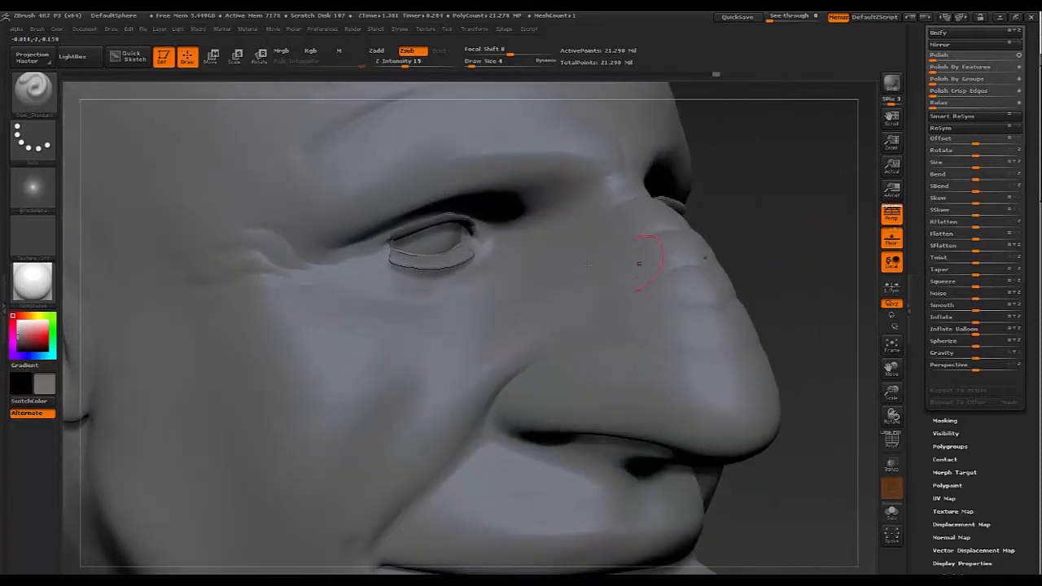
left_click_drag(473, 244, 480, 233)
mouse_move(807, 281)
left_mouse_down()
mouse_move(809, 225)
mouse_move(788, 250)
mouse_move(784, 293)
mouse_move(740, 260)
mouse_move(716, 317)
mouse_move(577, 361)
left_mouse_up()
Build up the fold between the lower nose wrinkles with ClayBuildup at draw size 4 and smooth the strokes
key("b")
key("c")
key("b")
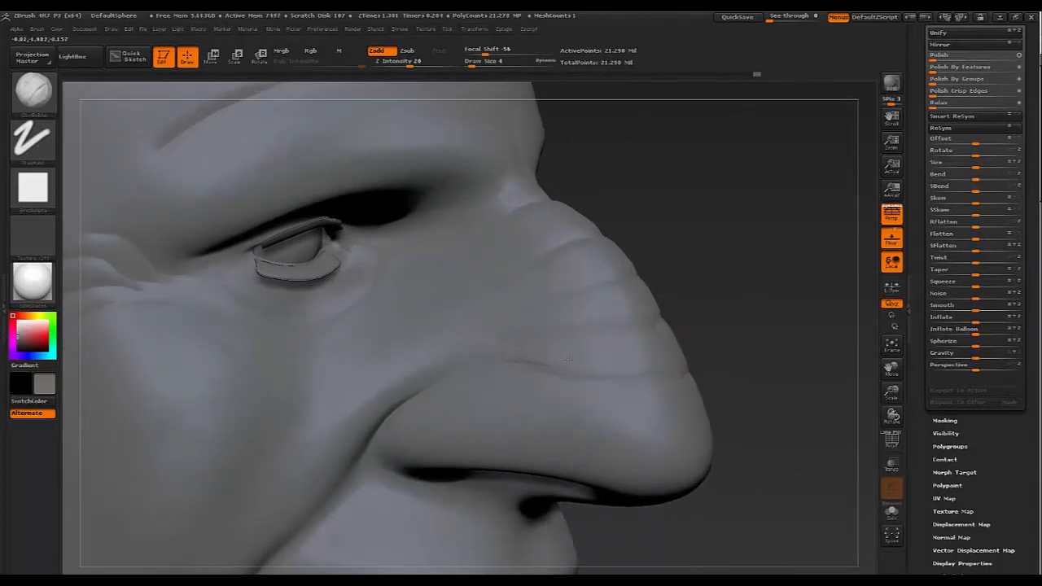
left_click_drag(592, 336, 624, 348)
key("ctrl+z")
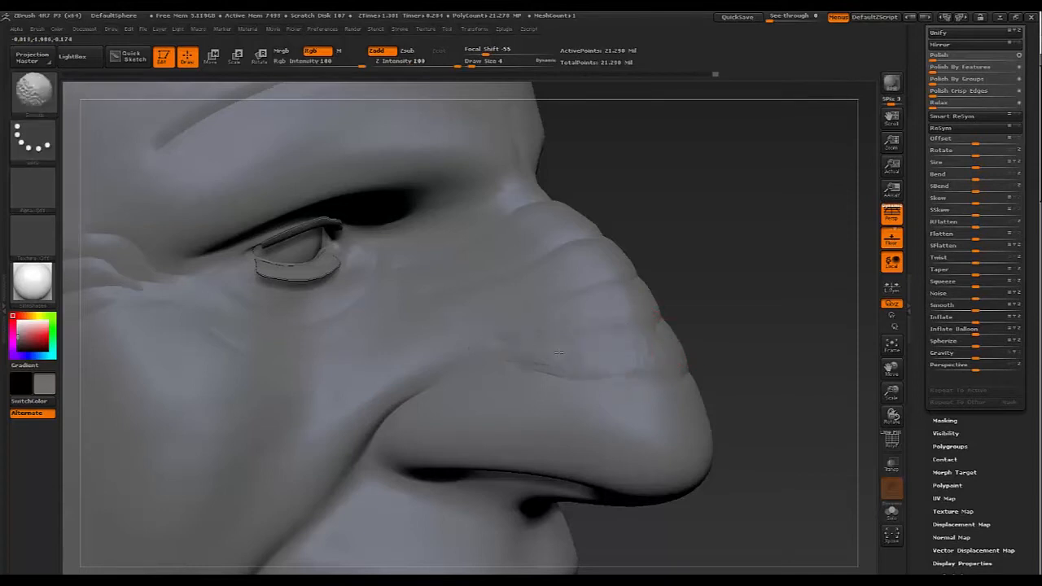
left_click_drag(682, 346, 653, 356, "shift")
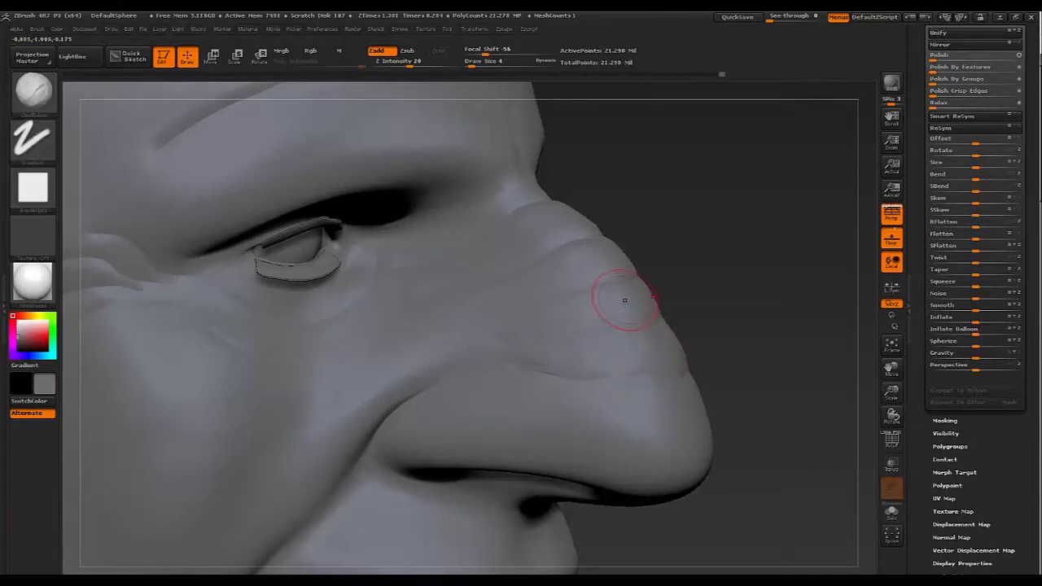
Add and smooth raised skin folds between the upper wrinkles on the nose bridge with ClayBuildup
mouse_move(626, 300)
left_mouse_down()
mouse_move(630, 283)
mouse_move(627, 314)
left_mouse_up()
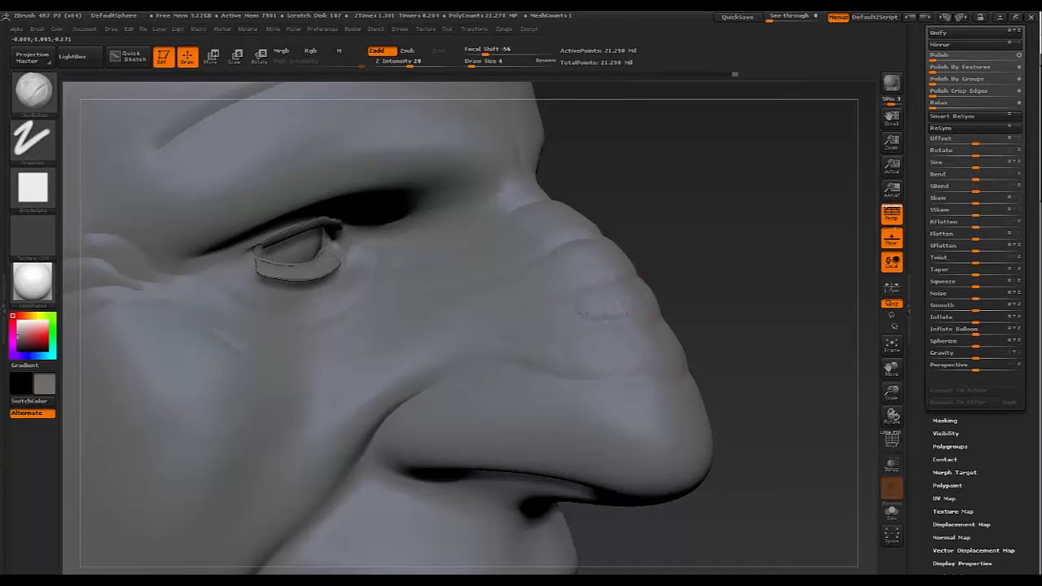
mouse_move(501, 319)
left_mouse_down()
mouse_move(485, 318)
mouse_move(551, 313)
left_mouse_up()
left_click_drag(641, 305, 656, 315, "shift")
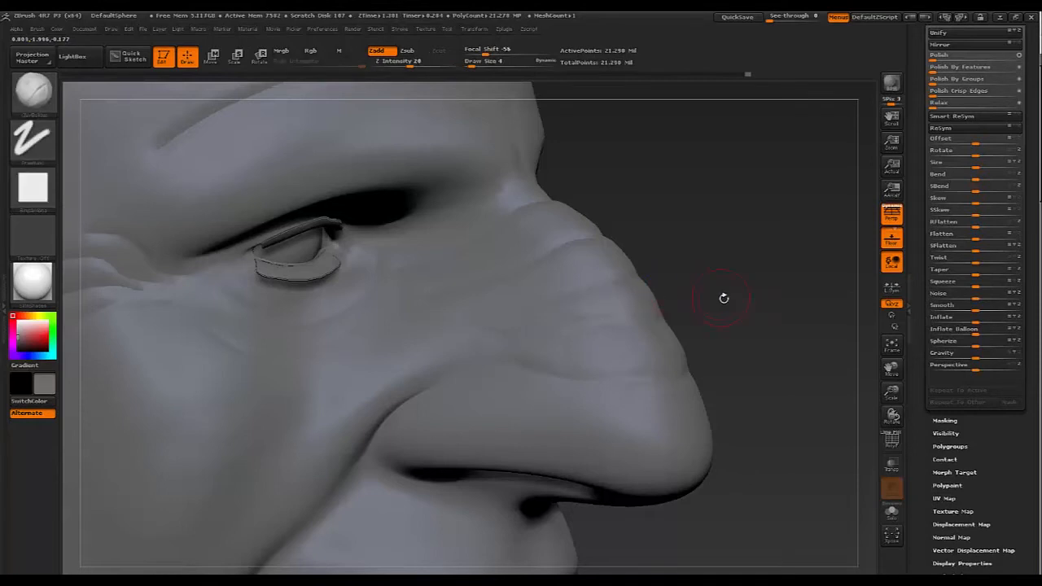
left_click_drag(724, 298, 723, 309)
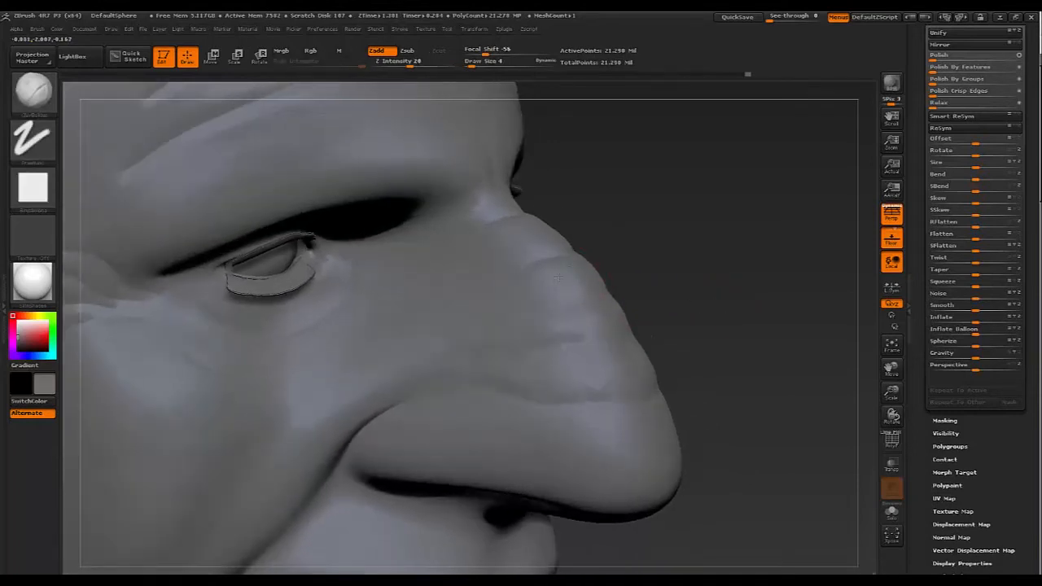
mouse_move(483, 298)
left_mouse_down()
mouse_move(460, 302)
mouse_move(522, 299)
mouse_move(505, 301)
left_mouse_up()
Puff up the crow's-feet folds beside the eye with the Inflat brush at draw size 2 and Z Intensity 10
mouse_move(709, 305)
left_mouse_down()
mouse_move(713, 332)
mouse_move(749, 277)
mouse_move(695, 264)
mouse_move(770, 275)
mouse_move(742, 188)
mouse_move(866, 192)
left_mouse_up()
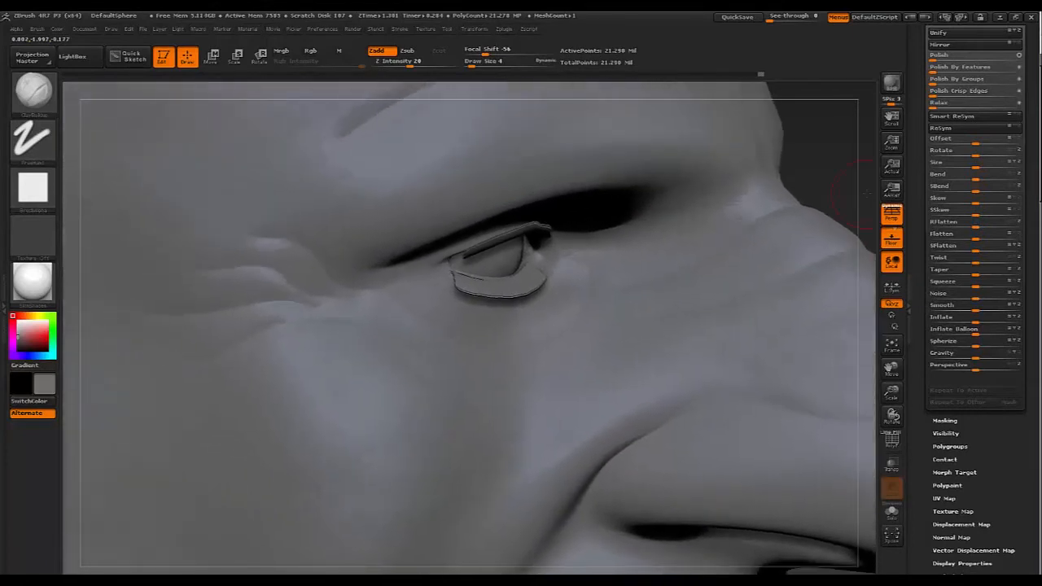
key("b")
key("i")
key("n")
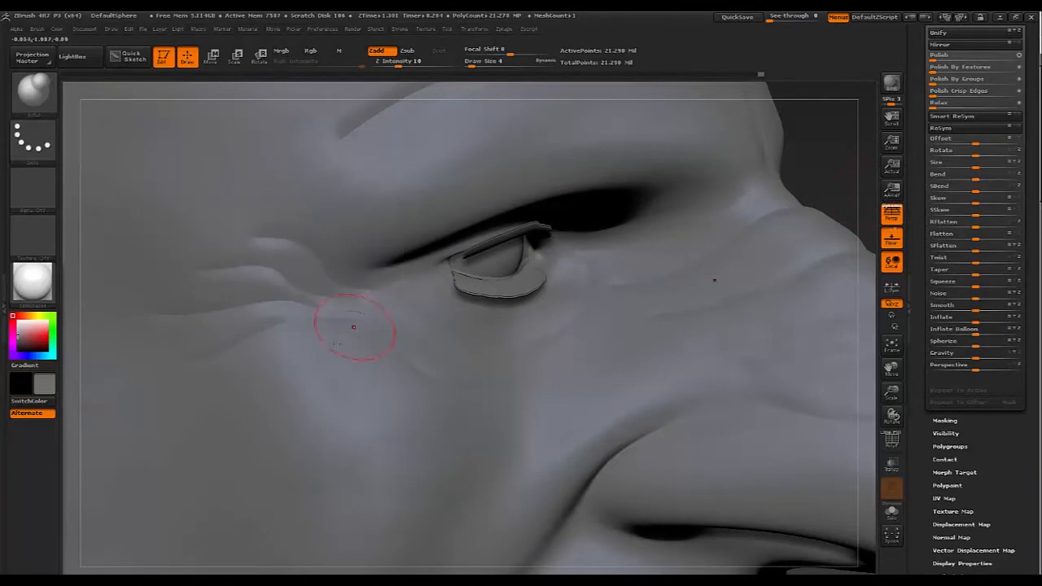
key("s")
left_click_drag(308, 314, 233, 322)
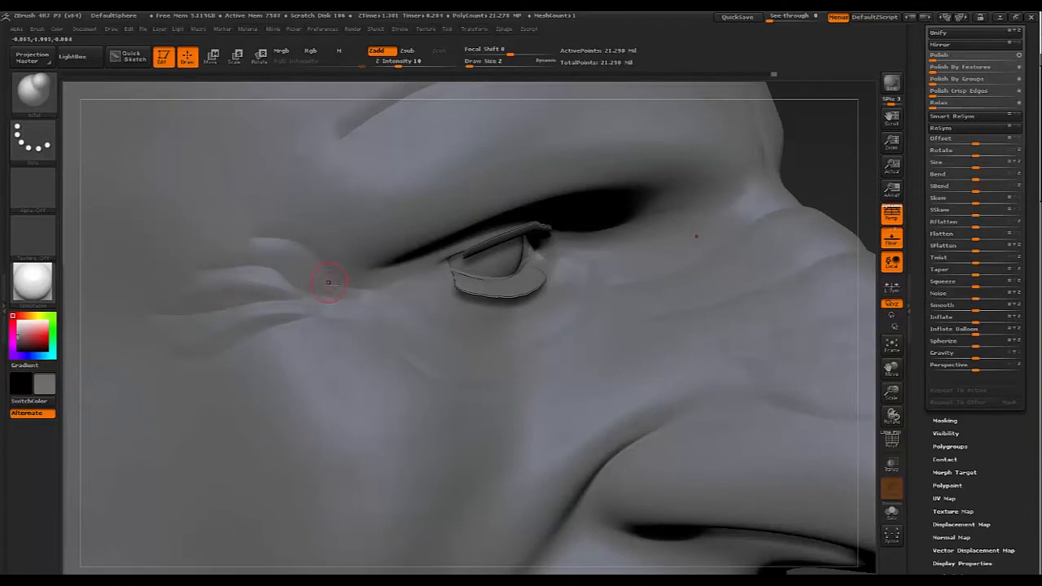
left_click_drag(329, 283, 334, 289)
Switch to the Rake brush with Z Intensity 9 and draw size 5 for detailing the lips
mouse_move(828, 178)
left_mouse_down("alt")
mouse_move(814, 216)
mouse_move(767, 222)
left_mouse_up("alt")
mouse_move(789, 403)
left_mouse_down()
mouse_move(773, 441)
mouse_move(770, 407)
mouse_move(804, 418)
mouse_move(781, 419)
left_mouse_up()
mouse_move(777, 379)
left_mouse_down("alt")
mouse_move(812, 416)
mouse_move(788, 366)
left_mouse_up("alt")
key("b")
key("d")
key("s")
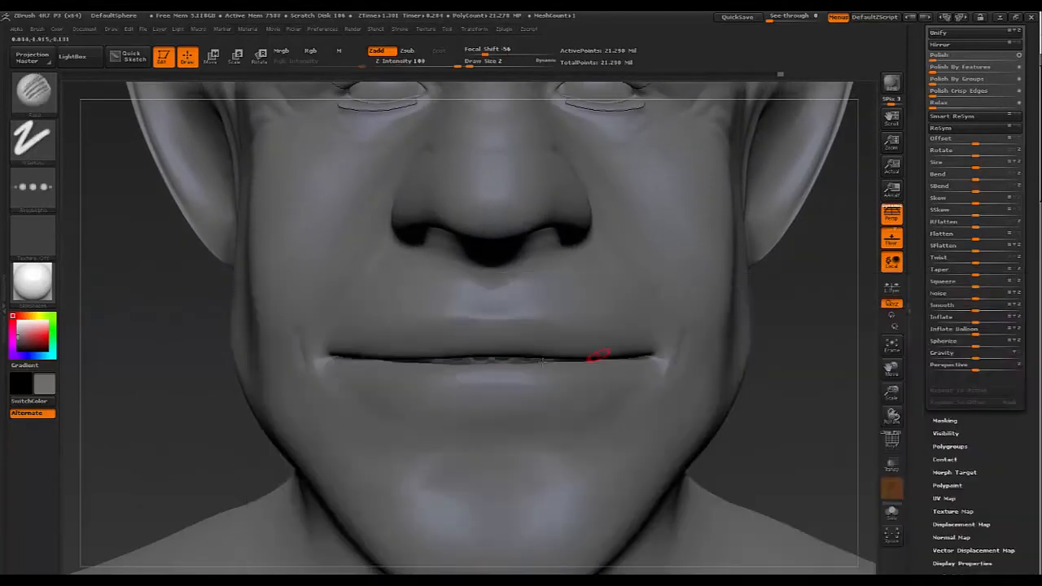
left_click_drag(420, 65, 401, 68)
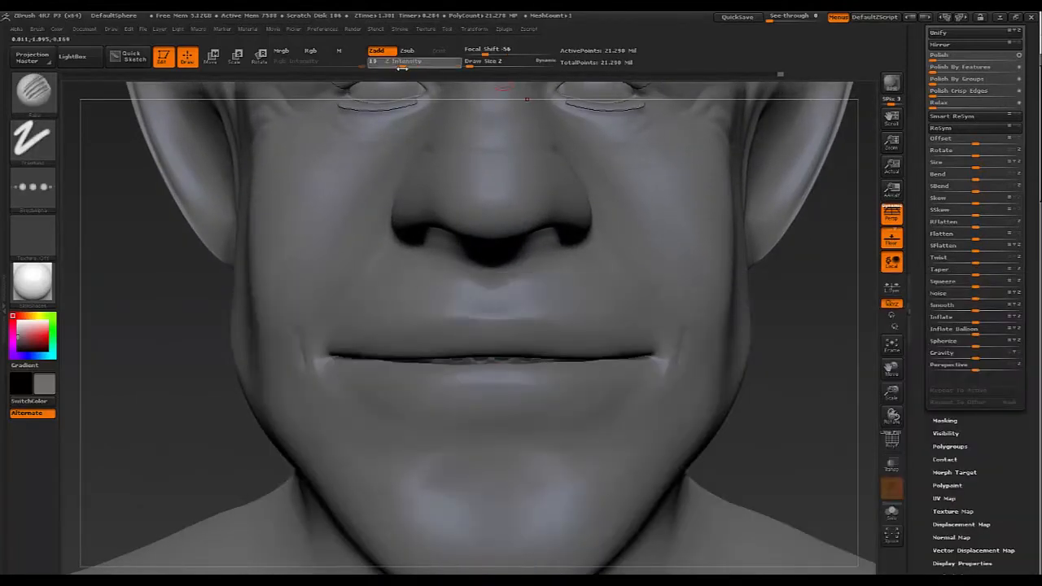
key("s")
mouse_move(481, 389)
left_mouse_down()
mouse_move(486, 379)
mouse_move(454, 376)
left_mouse_up()
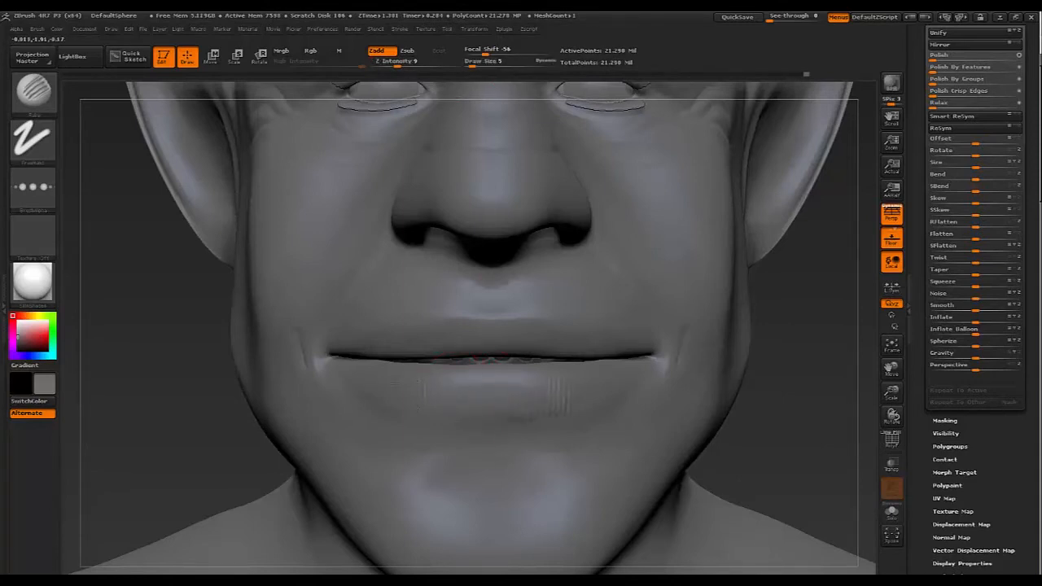
Rake fine vertical creases across the lips from the middle towards the mouth corners
left_click_drag(370, 360, 354, 363)
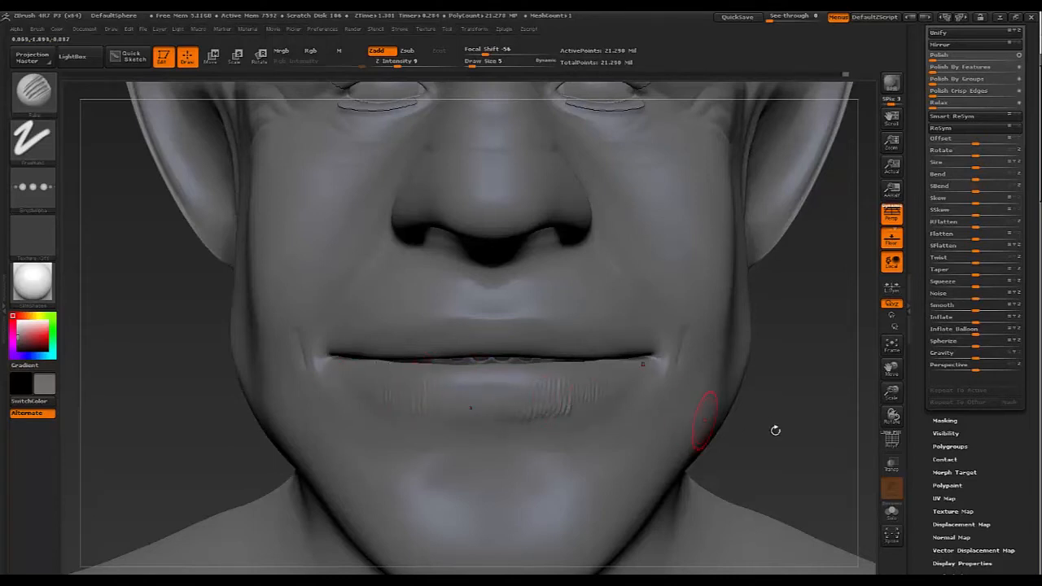
left_click_drag(774, 428, 770, 423)
left_click_drag(679, 429, 525, 371)
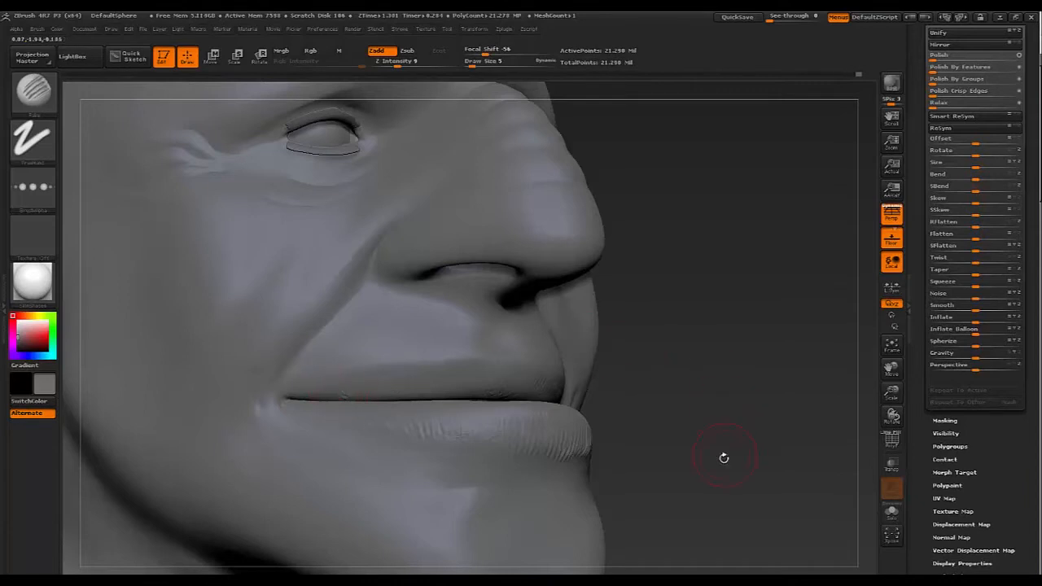
Load the Skin1 brush from the LightBox brush library
left_click_drag(724, 457, 694, 434, "alt")
left_click_drag(716, 431, 684, 325)
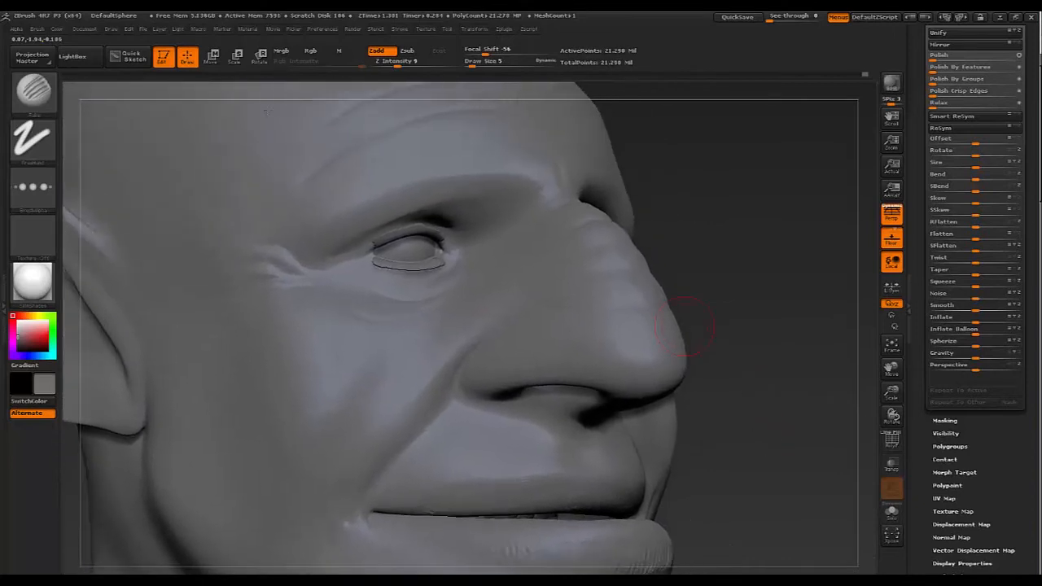
left_click(81, 57)
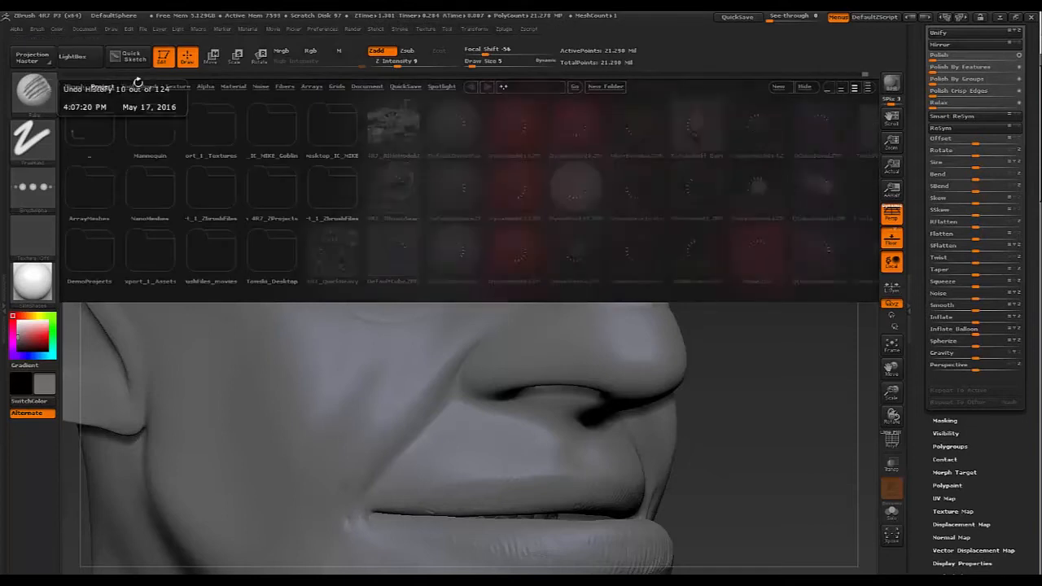
left_click(149, 86)
left_click(394, 257)
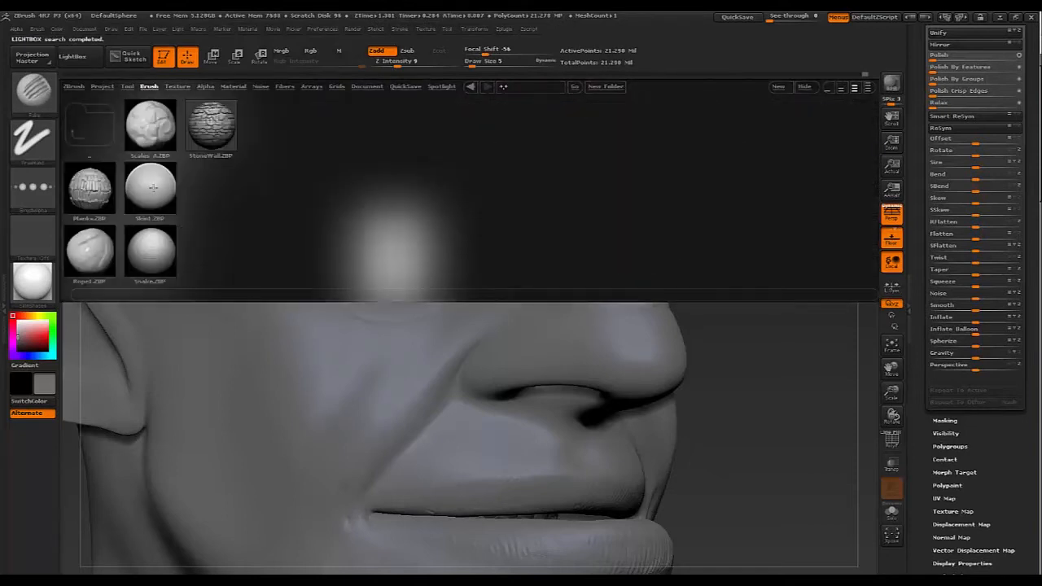
double_click(152, 187)
Apply skin texture to the cheek and nose with the Skin1 brush at draw size 24
mouse_move(768, 361)
left_mouse_down()
mouse_move(788, 350)
mouse_move(781, 375)
mouse_move(794, 373)
left_mouse_up()
key("s")
left_click_drag(323, 305, 339, 306)
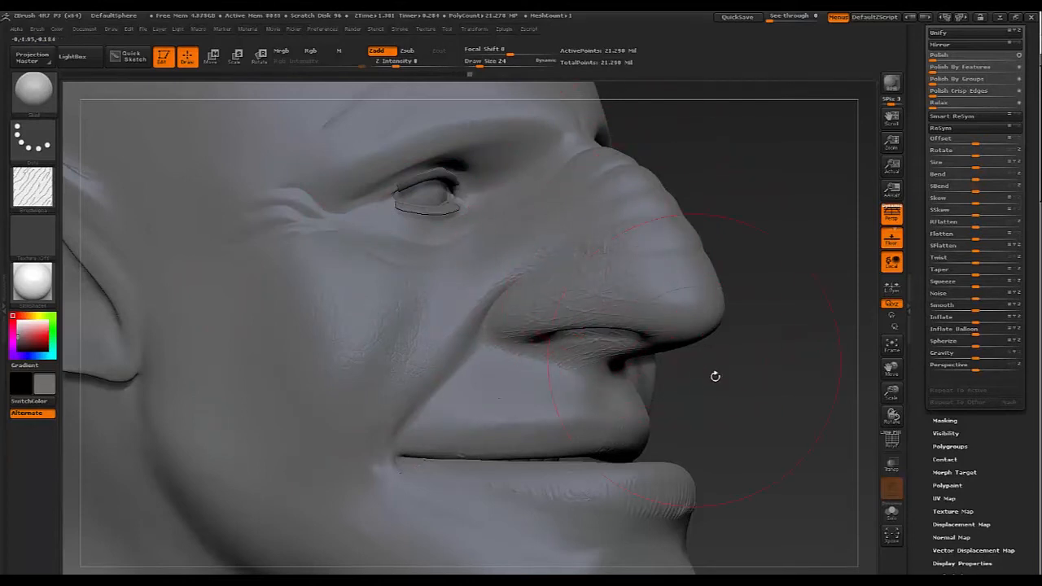
Extend the skin texture over the forehead, side of the face and chin
mouse_move(764, 385)
left_mouse_down()
mouse_move(750, 325)
mouse_move(731, 331)
left_mouse_up()
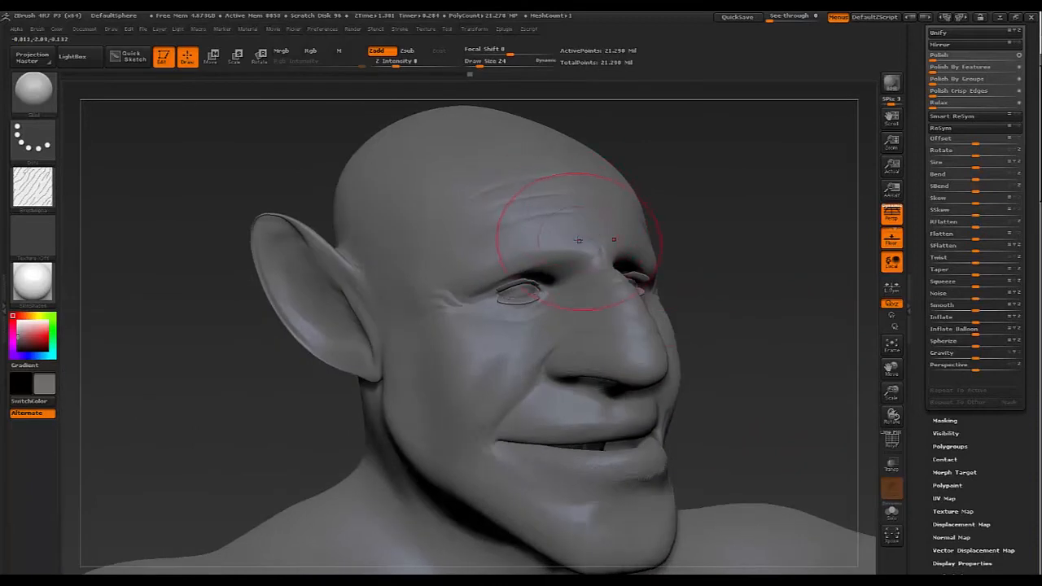
left_click_drag(560, 202, 505, 214)
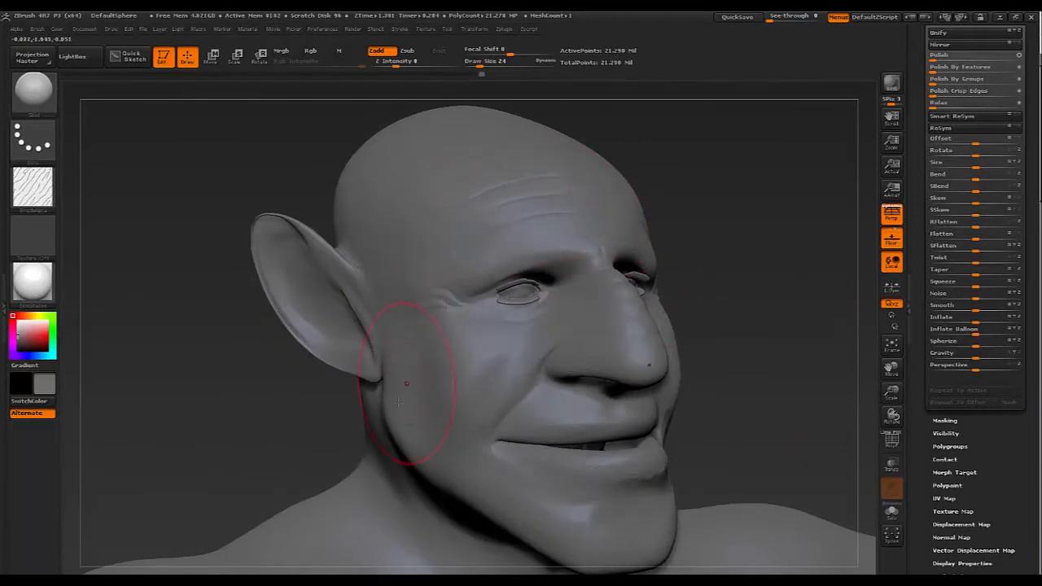
left_click_drag(735, 437, 715, 296)
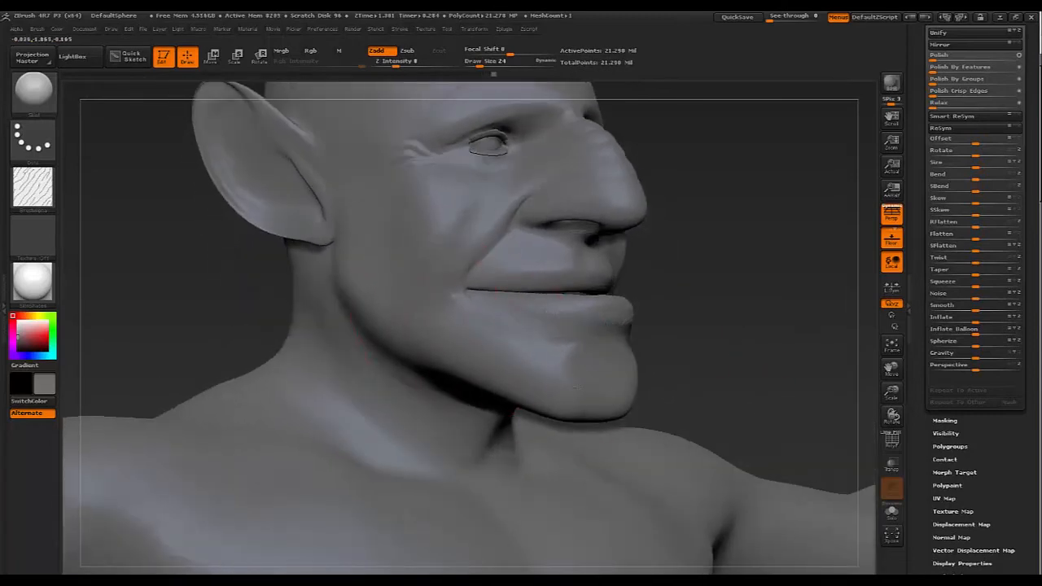
mouse_move(742, 341)
left_mouse_down("alt")
mouse_move(742, 307)
mouse_move(723, 312)
mouse_move(721, 296)
mouse_move(740, 447)
mouse_move(619, 419)
left_mouse_up("alt")
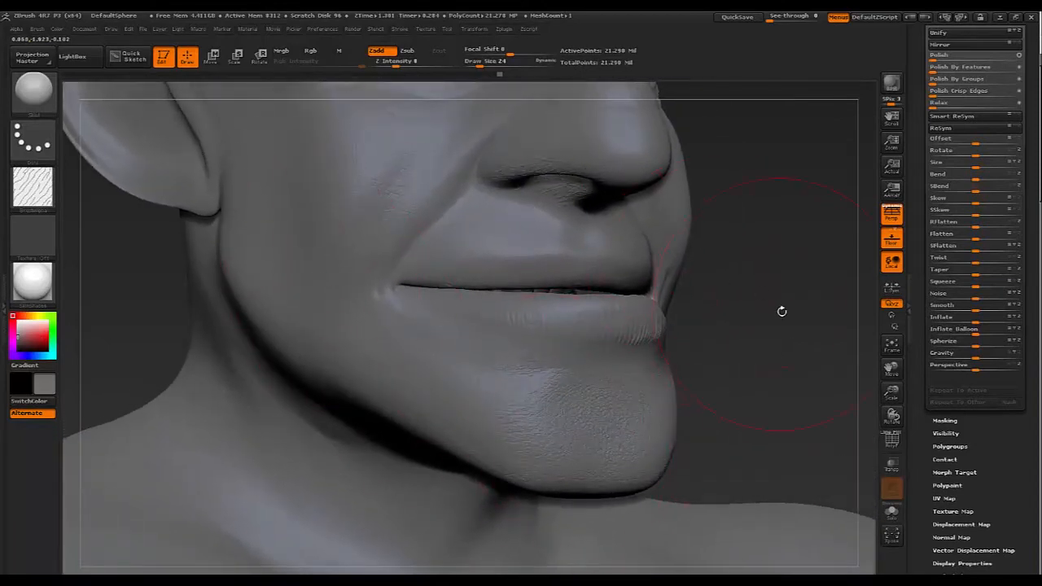
Carve a long slanted scar down the character's left cheek with Dam_Standard at draw size 5
mouse_move(780, 308)
left_mouse_down()
mouse_move(747, 429)
mouse_move(756, 394)
mouse_move(807, 391)
mouse_move(823, 358)
mouse_move(744, 421)
mouse_move(716, 391)
left_mouse_up()
key("b")
key("d")
key("s")
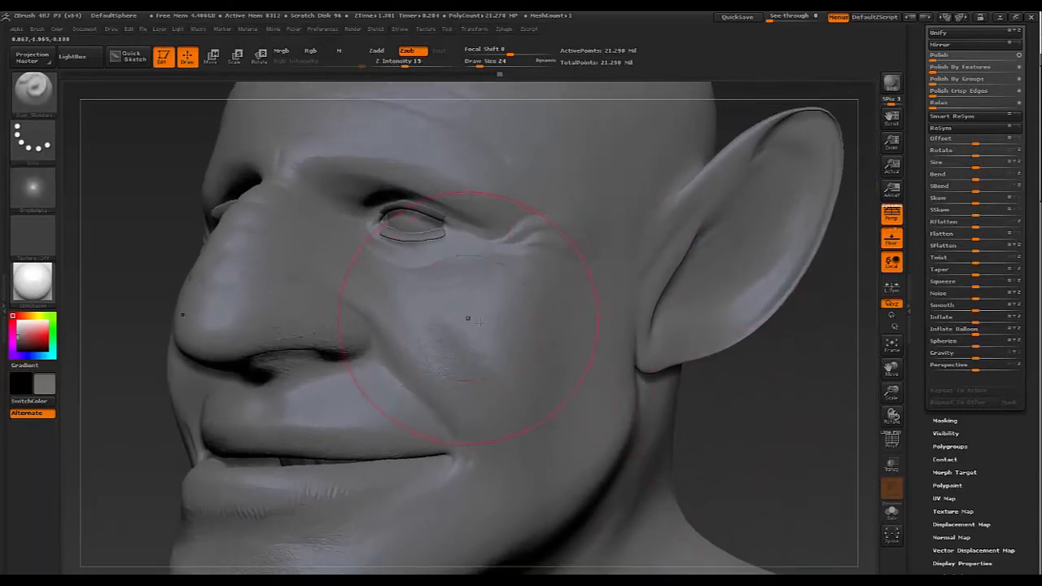
key("s")
left_click_drag(477, 326, 464, 326)
Reshape the cheek scar into a tapered gash with the Standard brush at draw size 5
mouse_move(672, 450)
left_mouse_down()
mouse_move(728, 442)
mouse_move(767, 477)
mouse_move(773, 505)
mouse_move(759, 538)
left_mouse_up()
key("b")
key("s")
key("t")
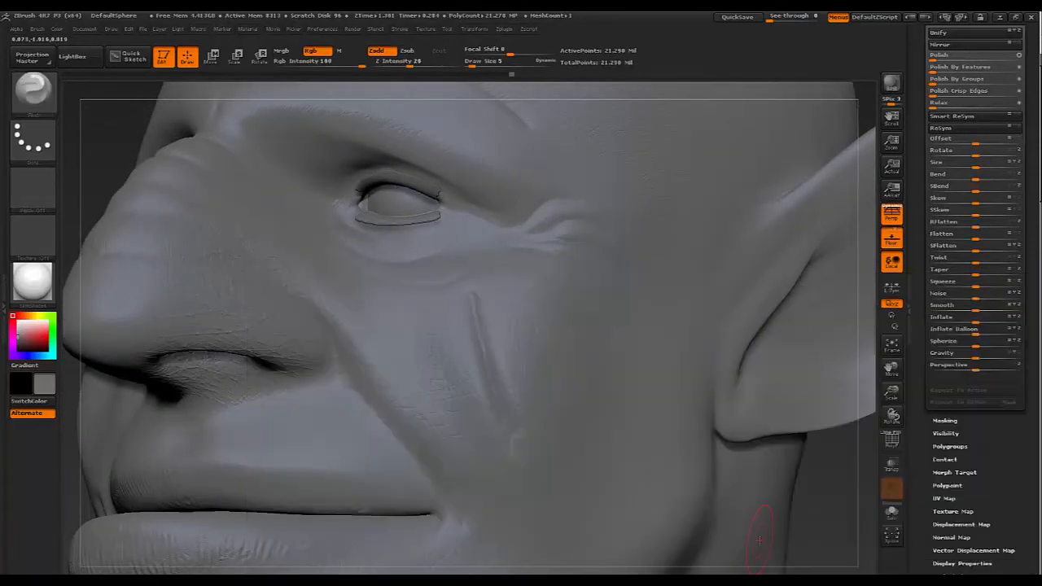
left_click_drag(473, 290, 473, 296)
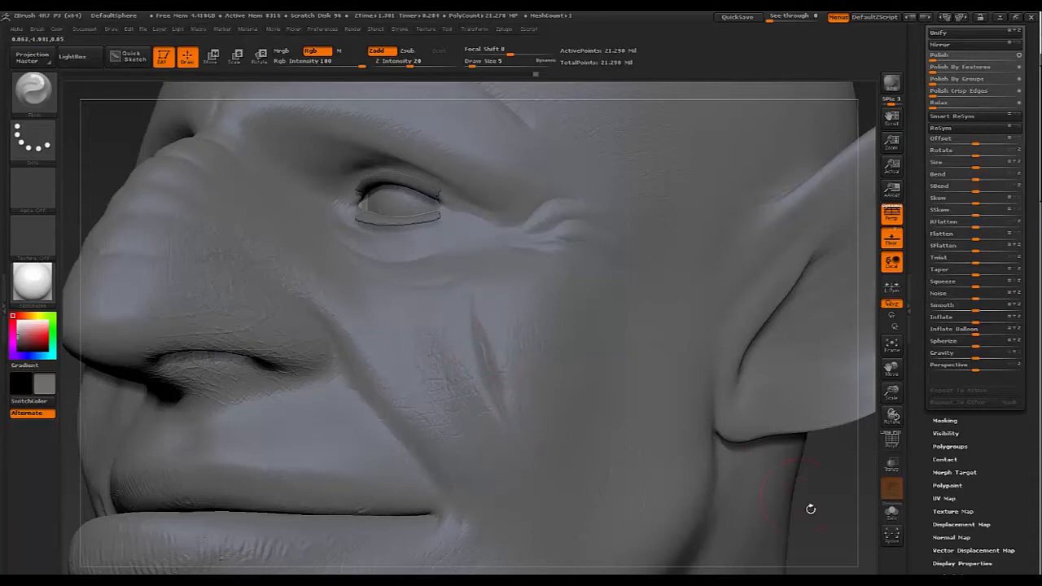
Build five short stitches across the cheek scar with ClayBuildup at draw size 1
left_click_drag(830, 520, 783, 537)
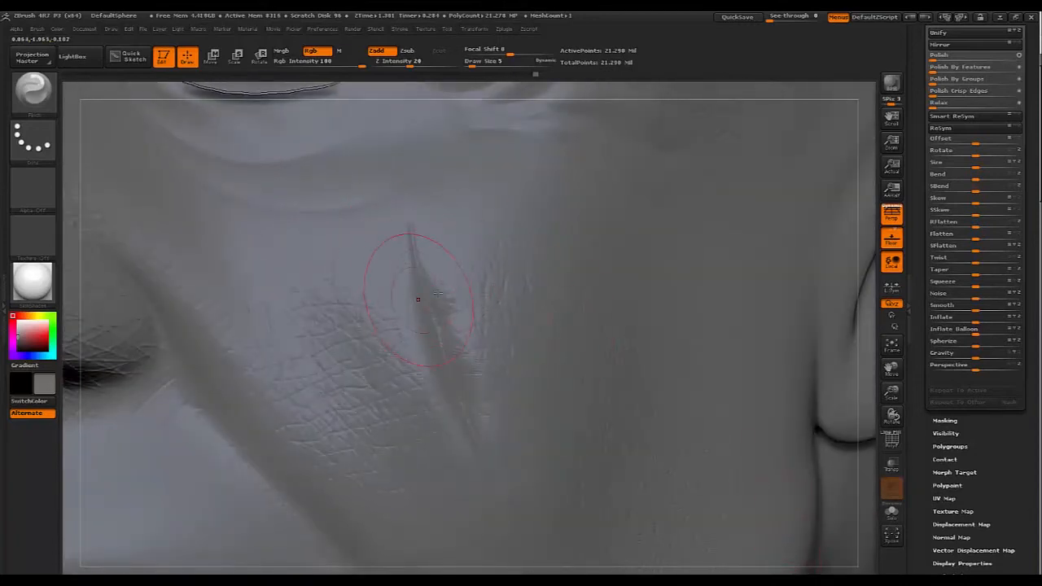
key("b")
key("c")
key("b")
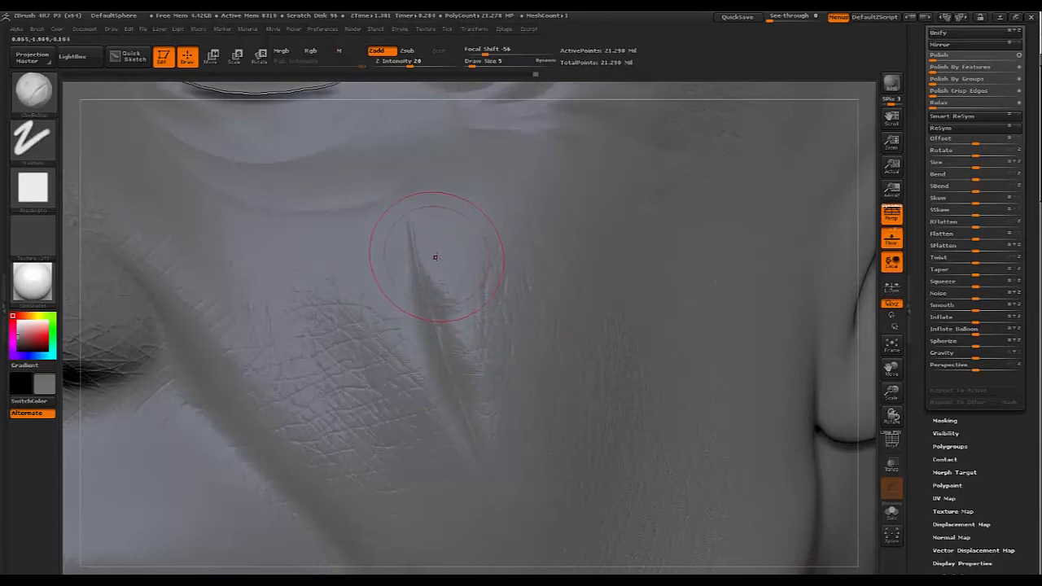
key("s")
left_click_drag(431, 253, 422, 257)
key("s")
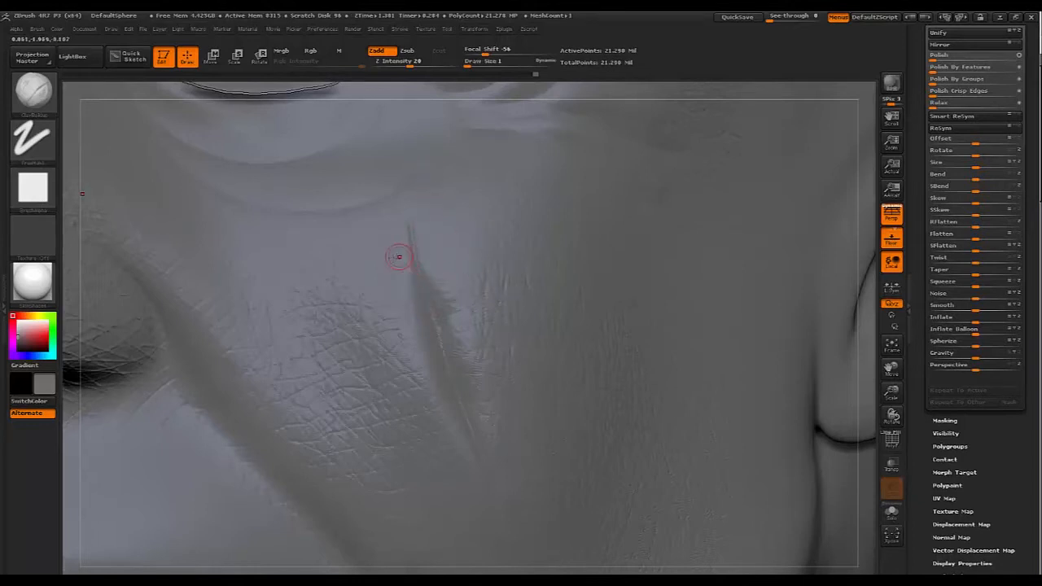
mouse_move(437, 247)
left_mouse_down()
mouse_move(389, 257)
mouse_move(409, 262)
left_mouse_up()
left_click_drag(449, 295, 404, 304)
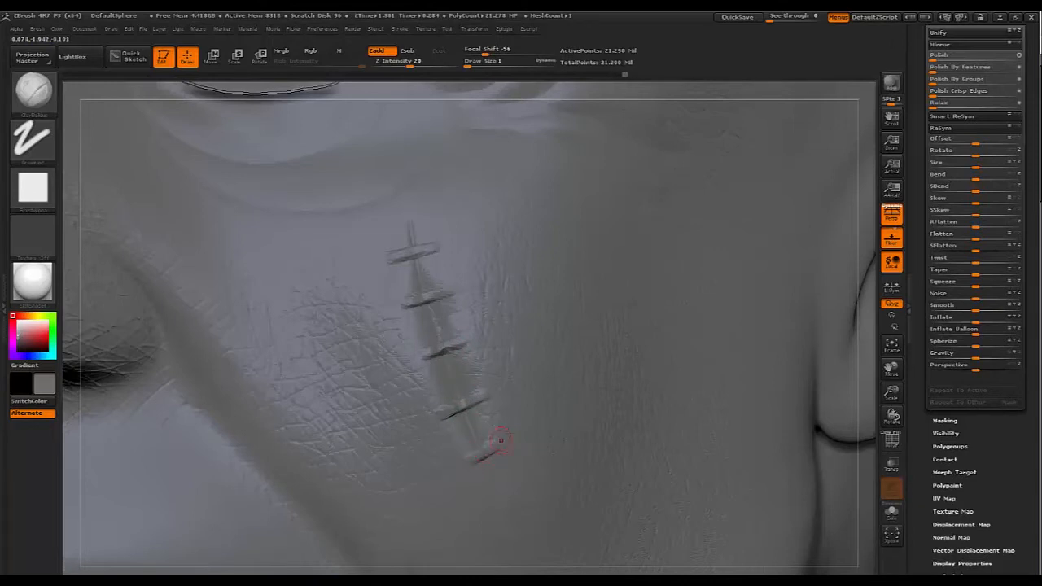
Examine the full figure, the head and the unscarred side of the face
key("f")
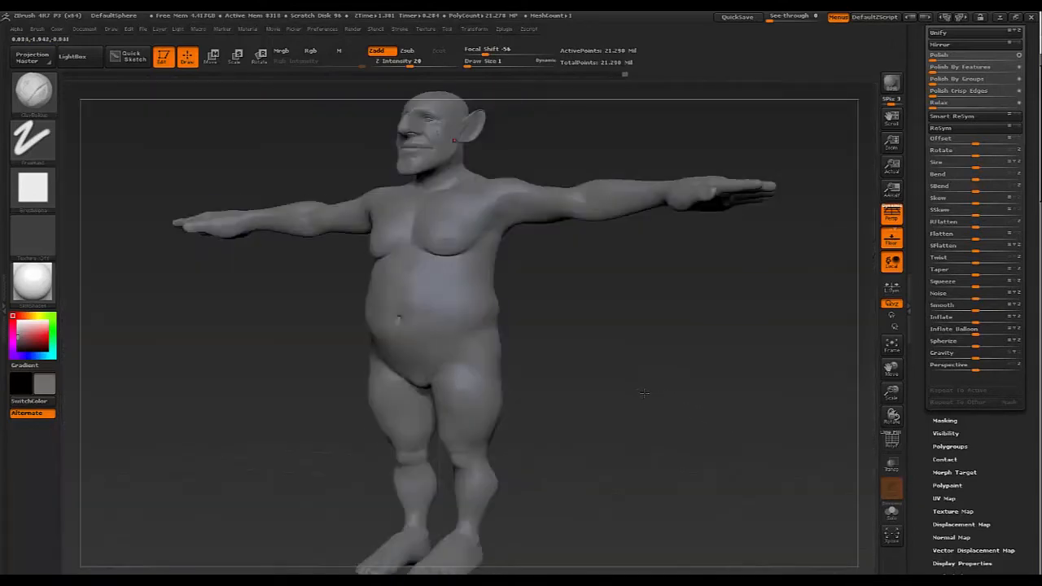
left_click_drag(643, 393, 669, 500, "shift")
left_click_drag(630, 217, 663, 384, "alt")
left_click_drag(675, 114, 766, 366, "alt")
left_click_drag(733, 106, 734, 351, "alt")
mouse_move(717, 195)
left_mouse_down("alt")
mouse_move(735, 362)
mouse_move(713, 361)
left_mouse_up("alt")
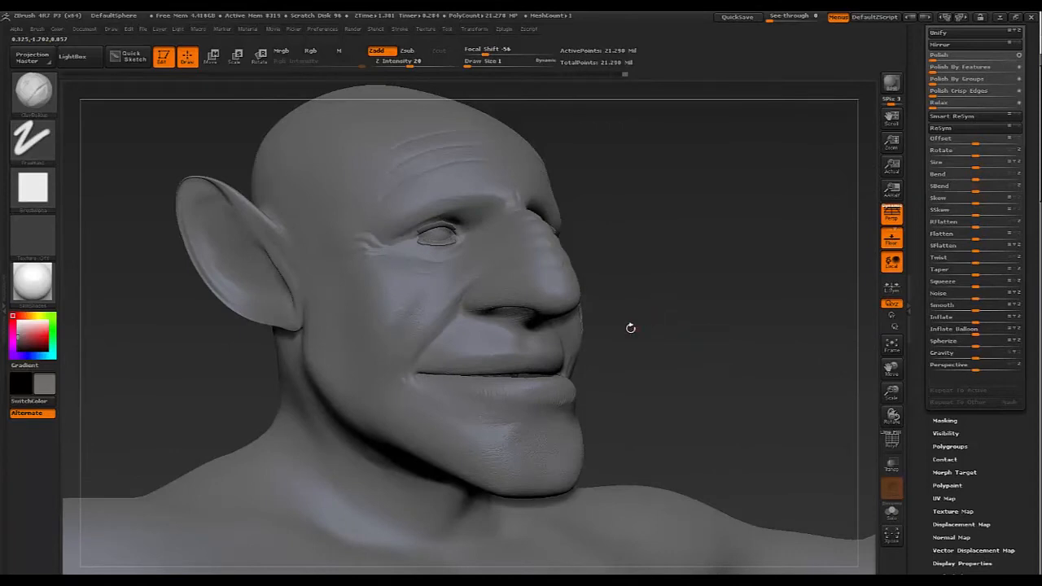
Flatten the side of the nose tip into a plane with the hPolish brush at draw size 11
key("b")
key("h")
key("p")
mouse_move(702, 357)
left_mouse_down("alt")
mouse_move(738, 279)
mouse_move(730, 378)
mouse_move(718, 378)
mouse_move(720, 366)
mouse_move(726, 465)
mouse_move(748, 505)
left_mouse_up("alt")
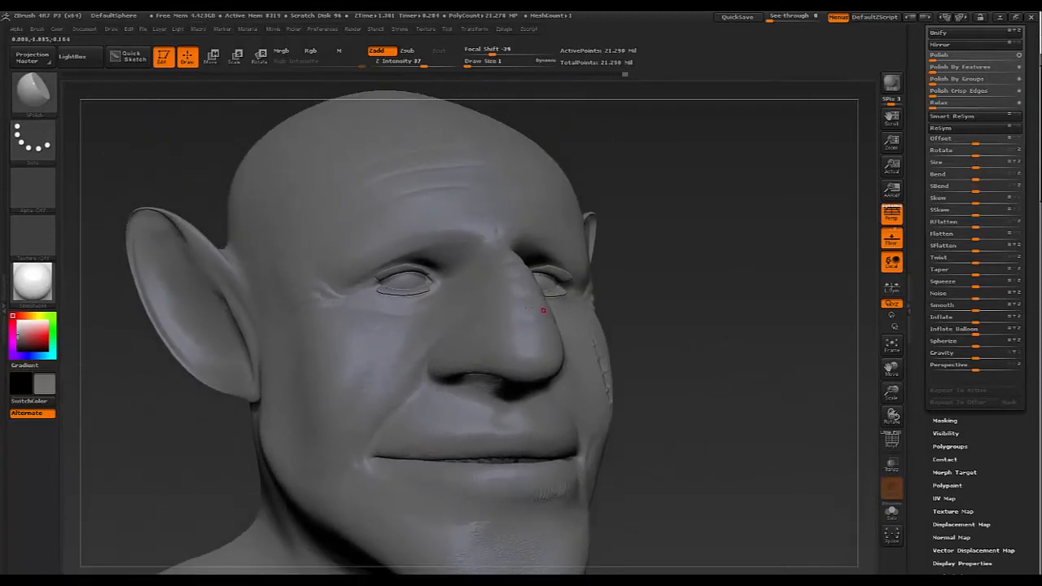
key("s")
left_click_drag(497, 293, 508, 298)
mouse_move(728, 368)
left_mouse_down()
mouse_move(696, 366)
mouse_move(715, 360)
mouse_move(726, 423)
mouse_move(738, 398)
mouse_move(708, 346)
left_mouse_up()
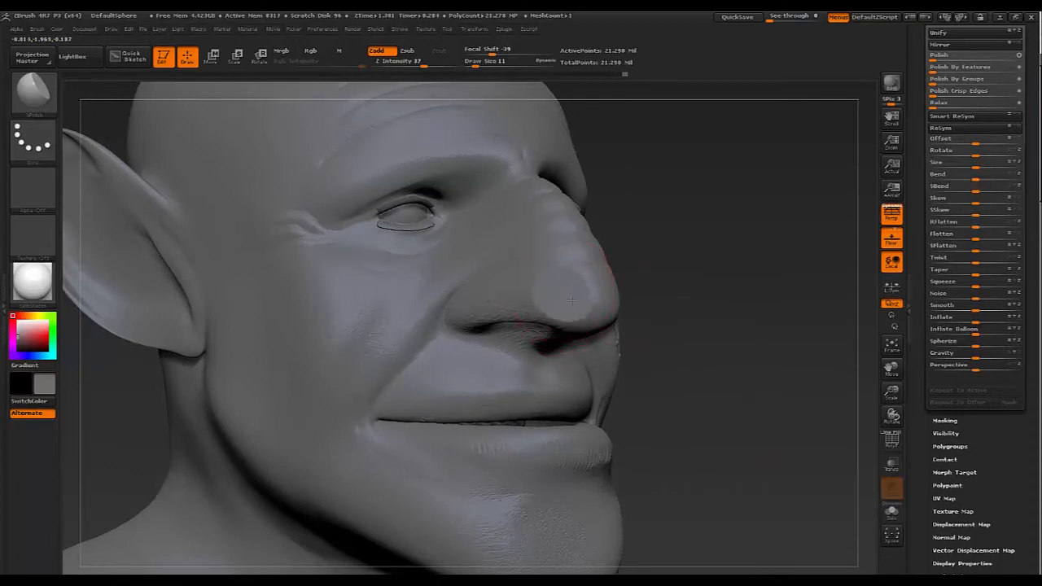
left_click_drag(726, 344, 720, 338)
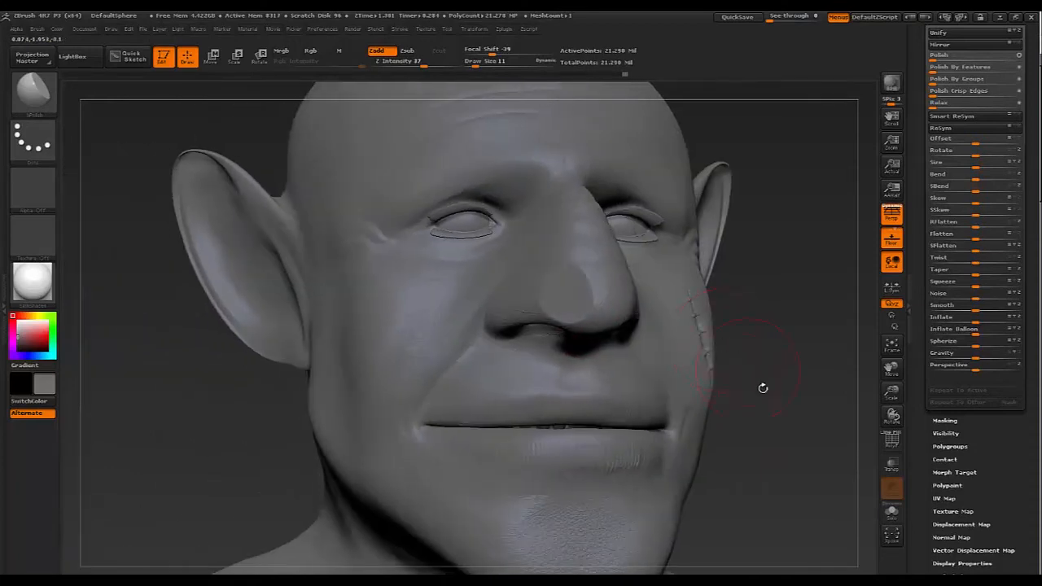
key("ctrl")
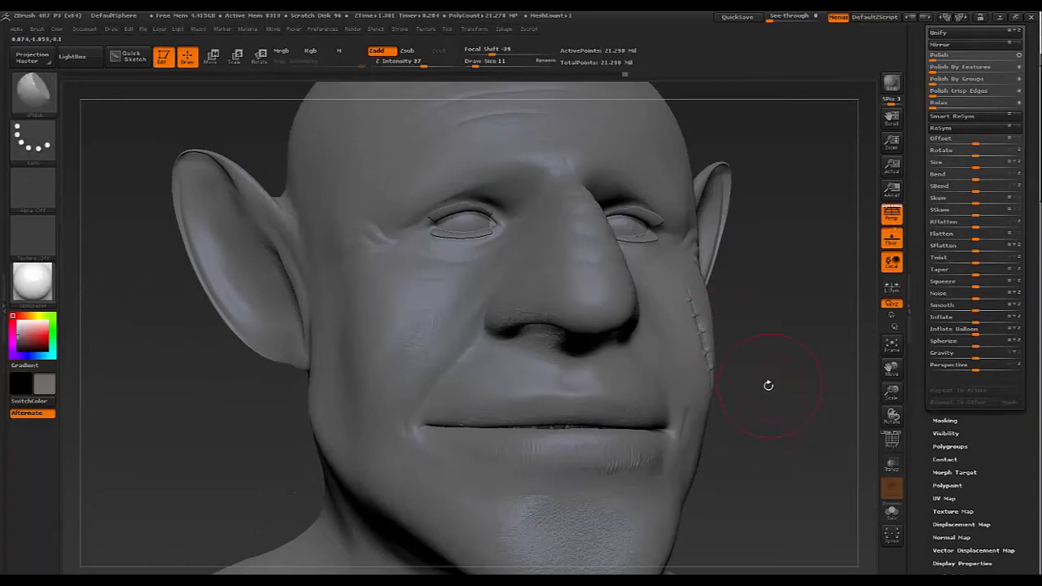
left_click_drag(760, 384, 573, 286)
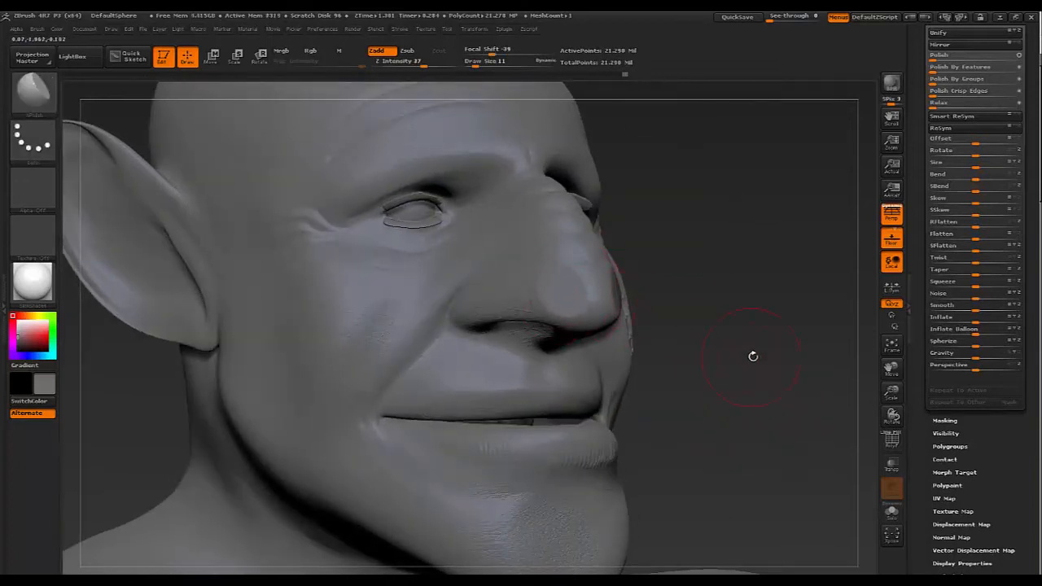
Flatten the front of the nose tip into a plane with the hPolish brush
left_click_drag(751, 355, 651, 391)
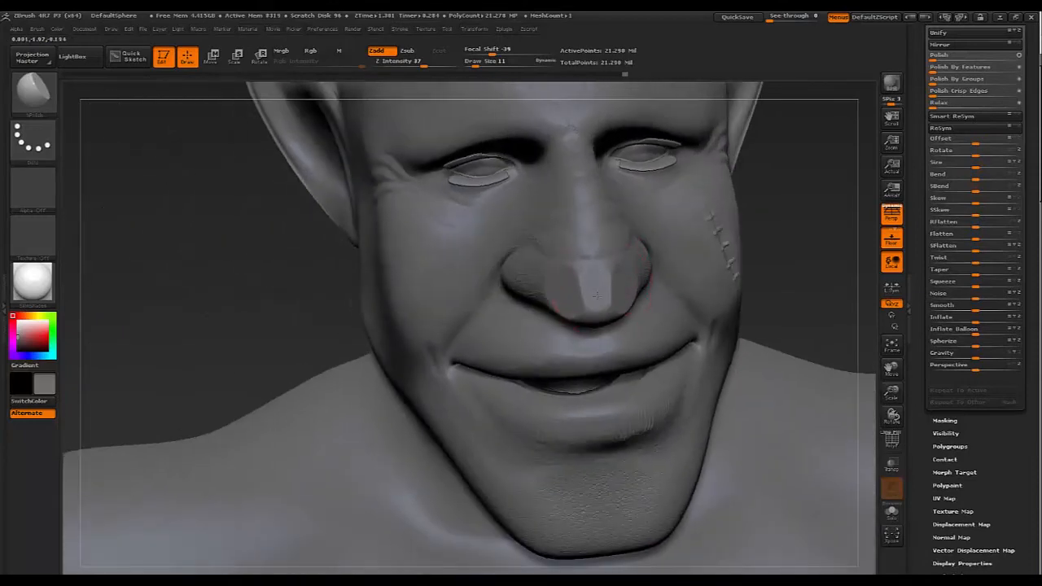
left_click_drag(790, 305, 600, 298)
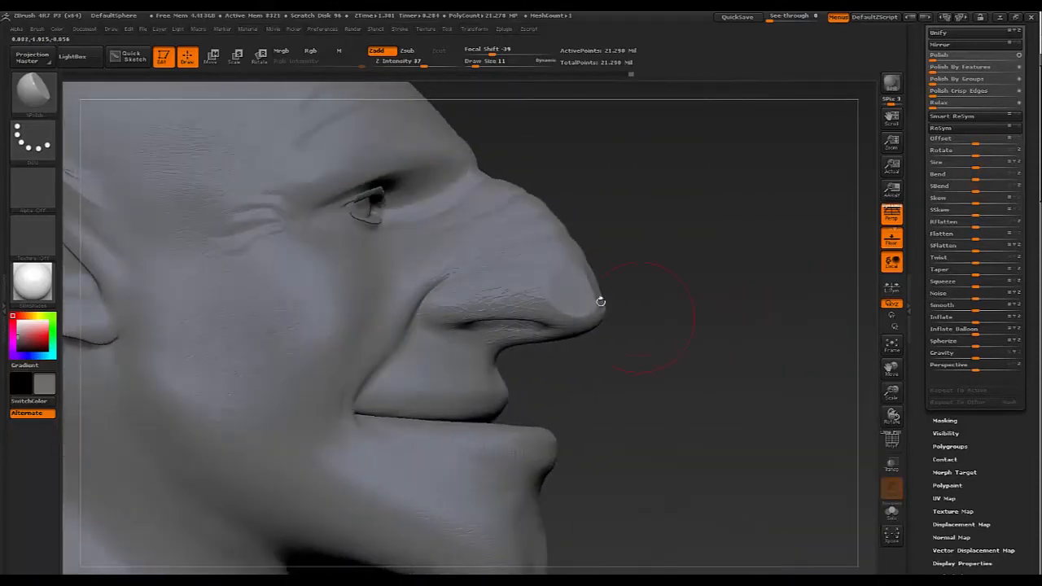
left_click_drag(677, 314, 732, 414)
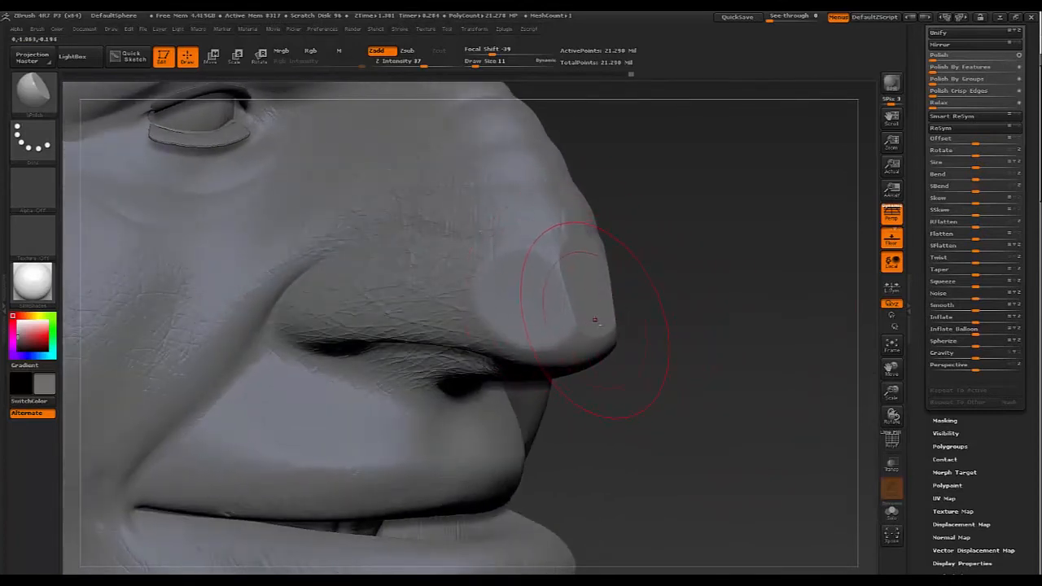
Build up the edge between the flattened nose planes with ClayBuildup at draw size 4 and smooth it
key("b")
key("c")
key("b")
key("s")
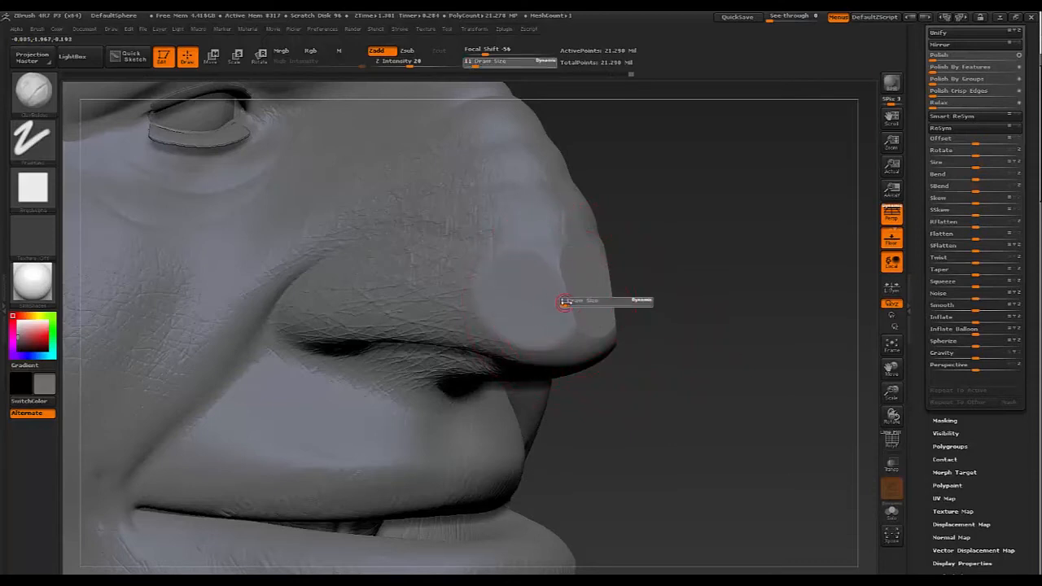
left_click_drag(565, 302, 568, 302)
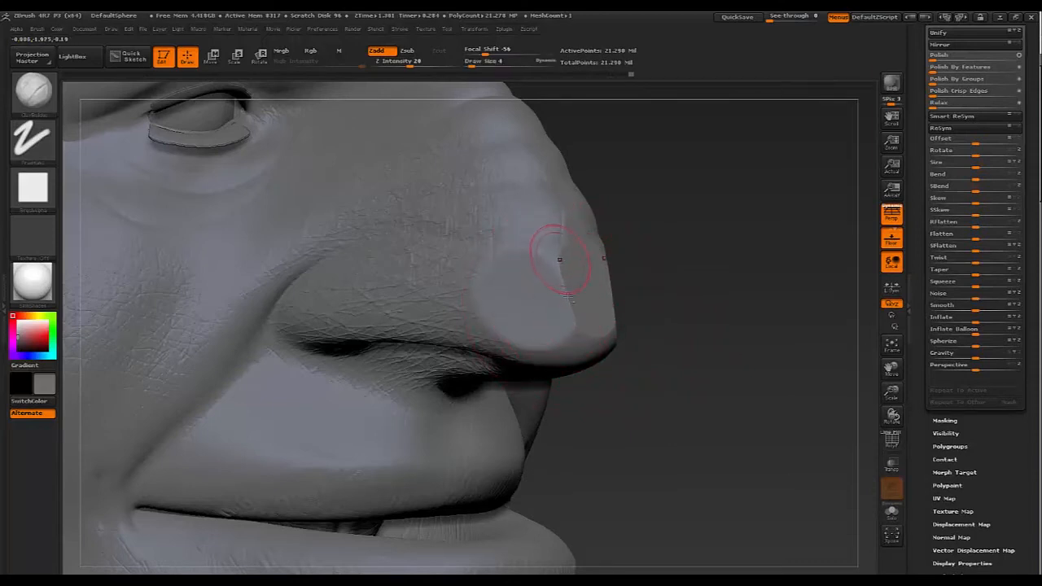
key("shift")
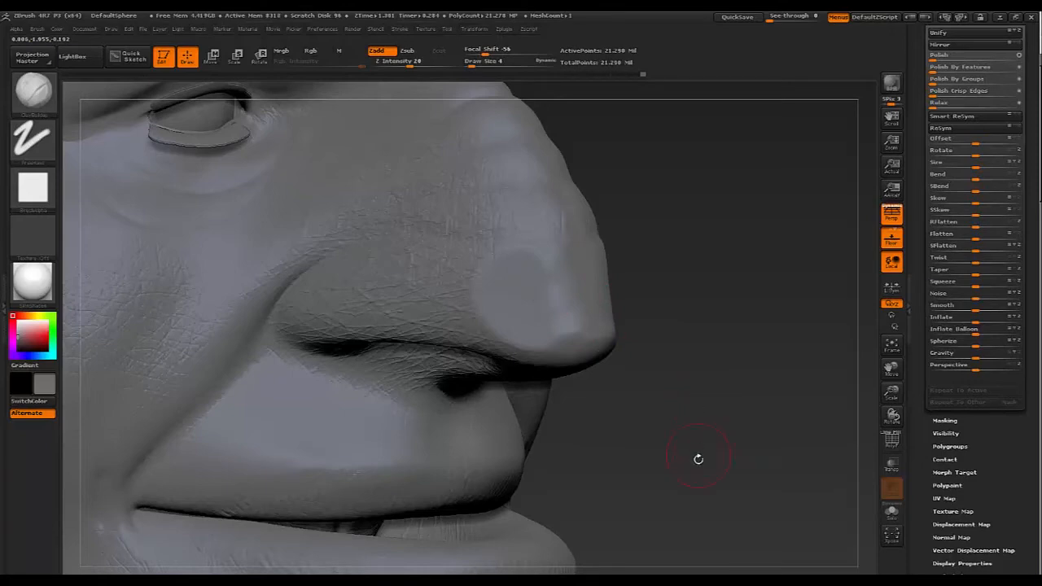
Flatten the side of the chin into a plane with the hPolish brush at draw size 15
left_click_drag(698, 459, 708, 365, "alt")
left_click_drag(806, 382, 775, 377)
mouse_move(700, 383)
left_mouse_down()
mouse_move(774, 381)
mouse_move(739, 458)
mouse_move(757, 355)
left_mouse_up()
key("b")
key("s")
key("p")
left_click_drag(746, 399, 768, 337, "alt")
key("s")
left_click_drag(542, 340, 551, 341)
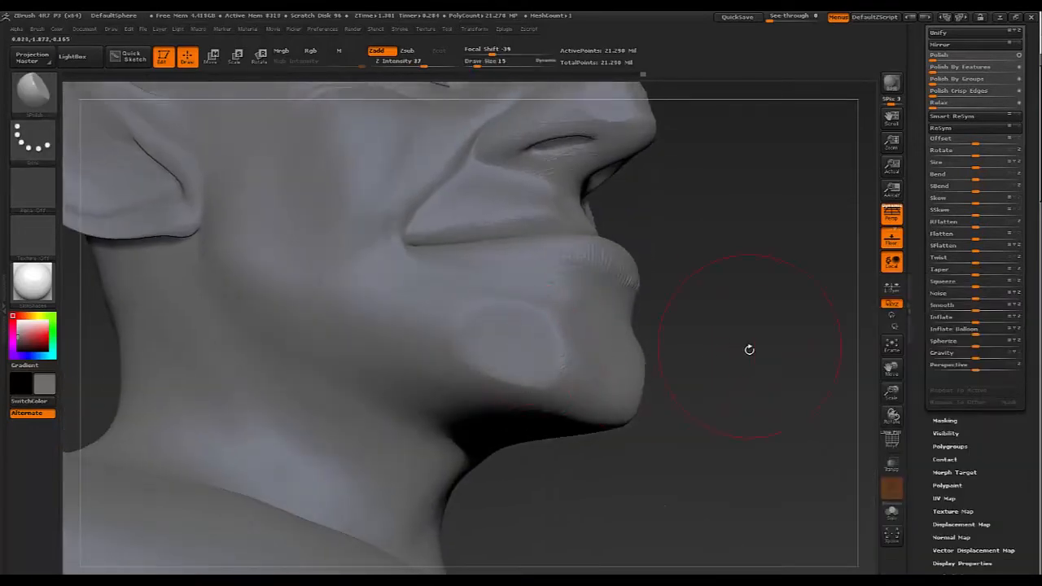
Flatten the front of the chin and sharpen its edges against the side planes with the hPolish brush
left_click_drag(749, 349, 567, 301)
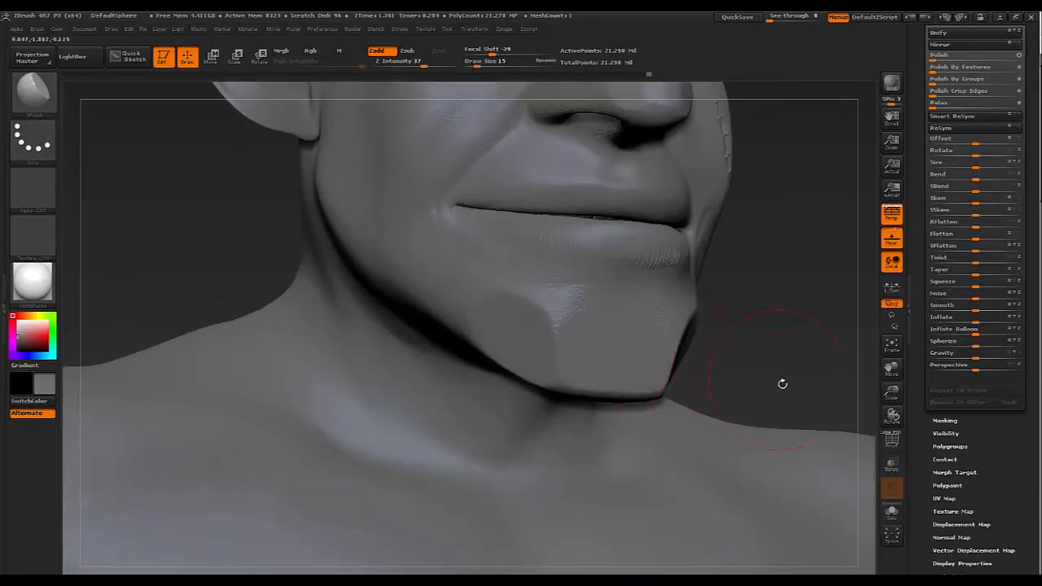
left_click_drag(781, 383, 793, 380)
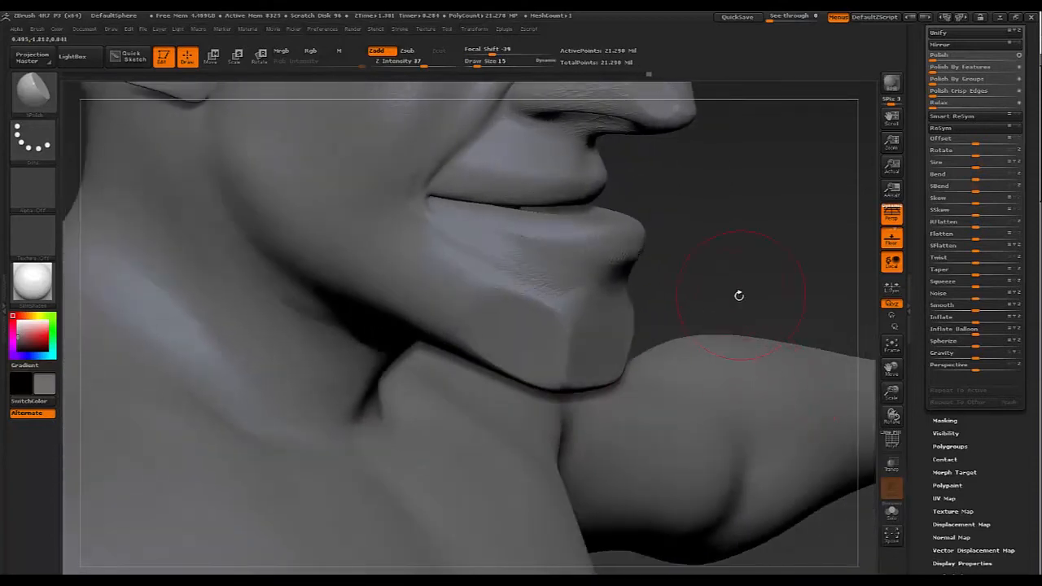
mouse_move(739, 295)
left_mouse_down("alt")
mouse_move(735, 182)
mouse_move(730, 272)
mouse_move(744, 292)
mouse_move(694, 307)
mouse_move(689, 298)
mouse_move(728, 365)
mouse_move(708, 385)
mouse_move(710, 361)
left_mouse_up("alt")
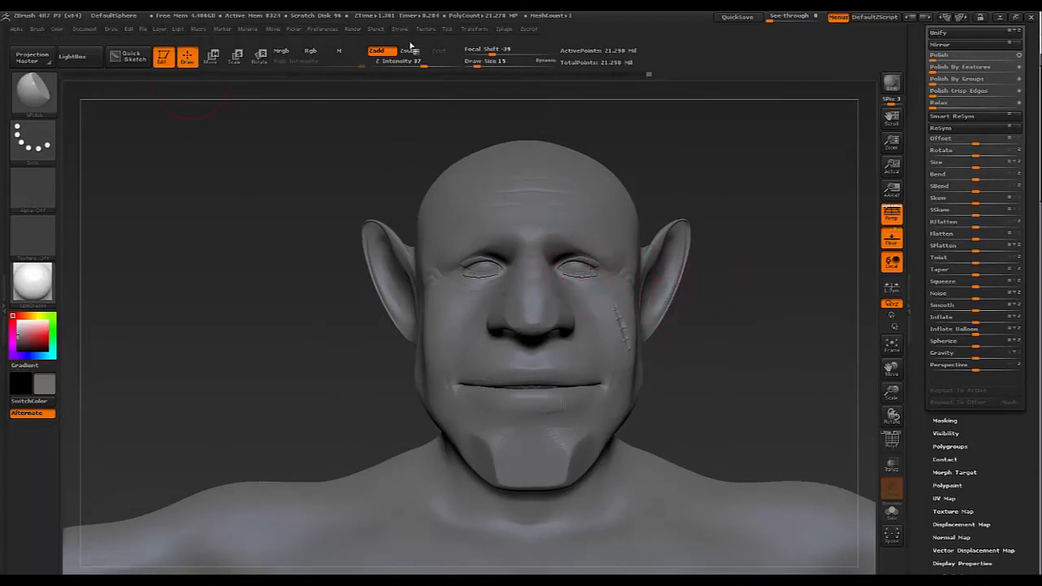
left_click(143, 30)
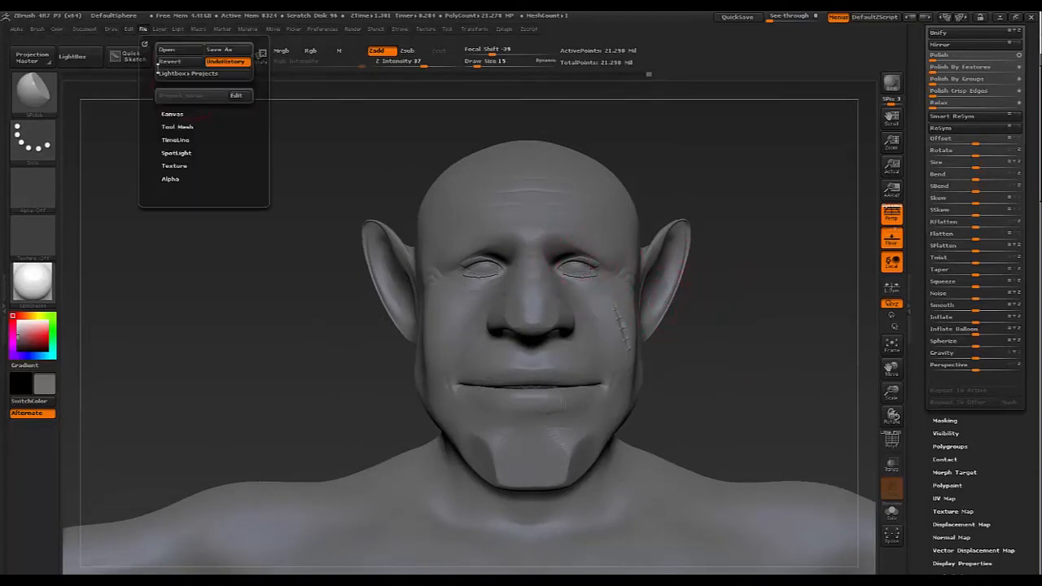
left_click(168, 50)
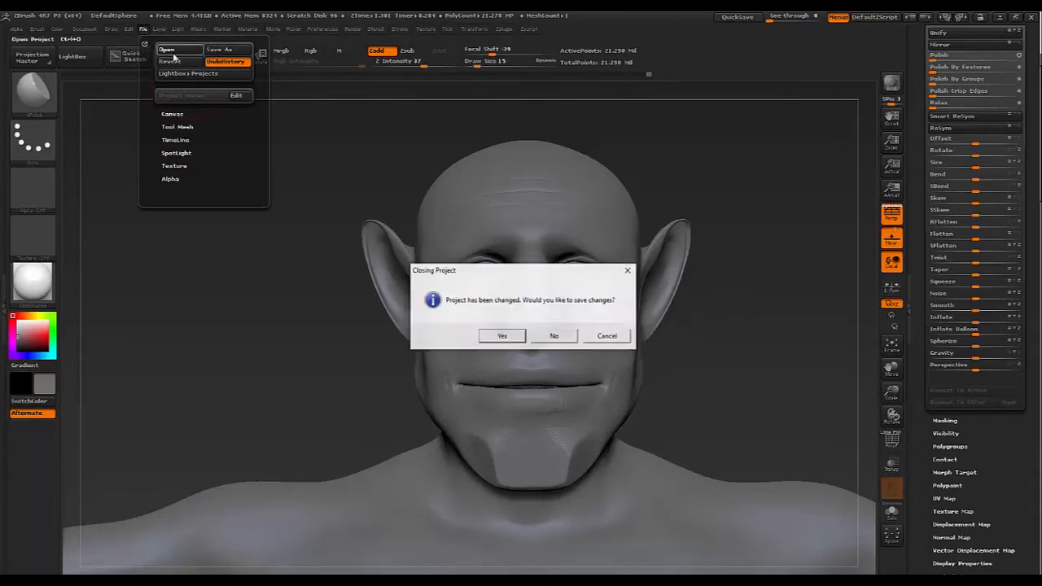
left_click(554, 337)
left_click(502, 286)
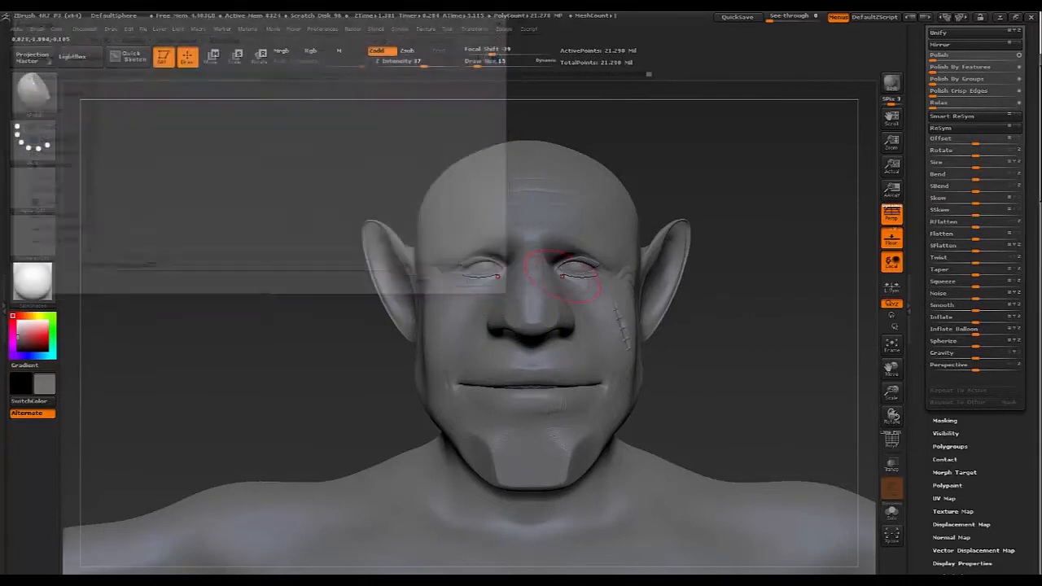
Start loading a saved ZTool and browse to the IC_TUTORIAL folder on New Volume (D:)
scroll(959, 97, "up", 5)
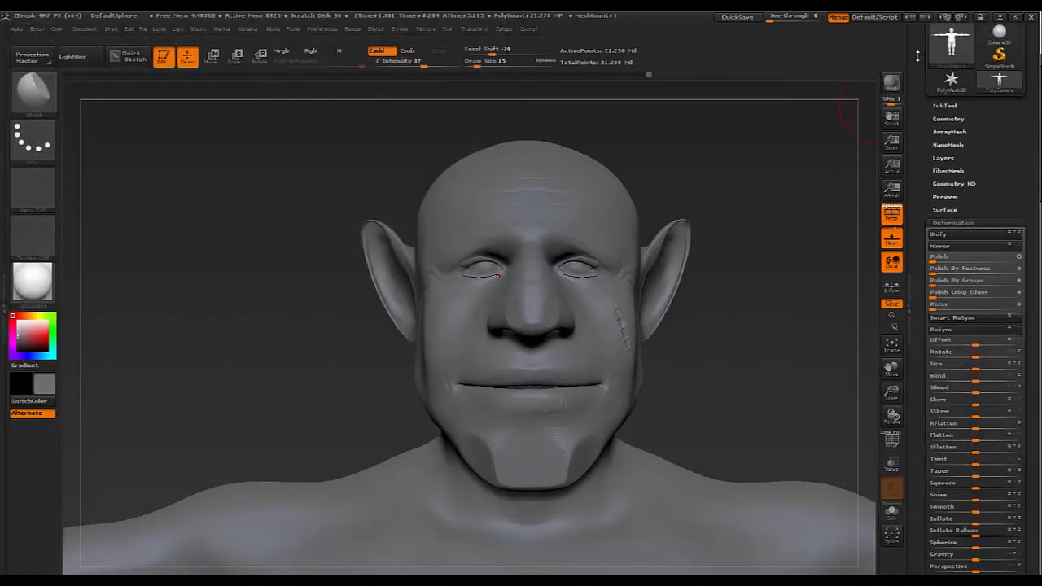
scroll(958, 93, "up", 3)
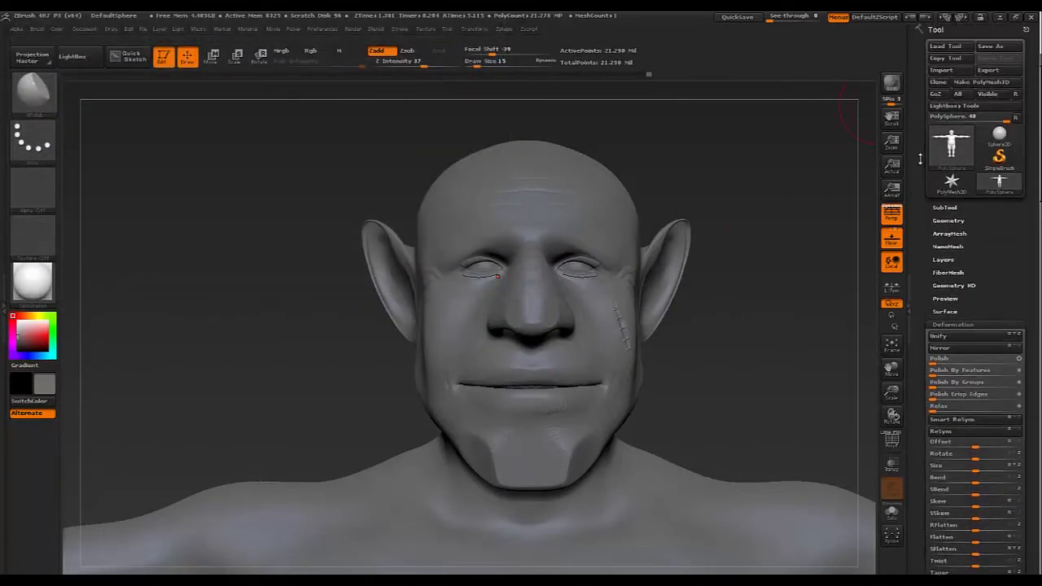
left_click(944, 48)
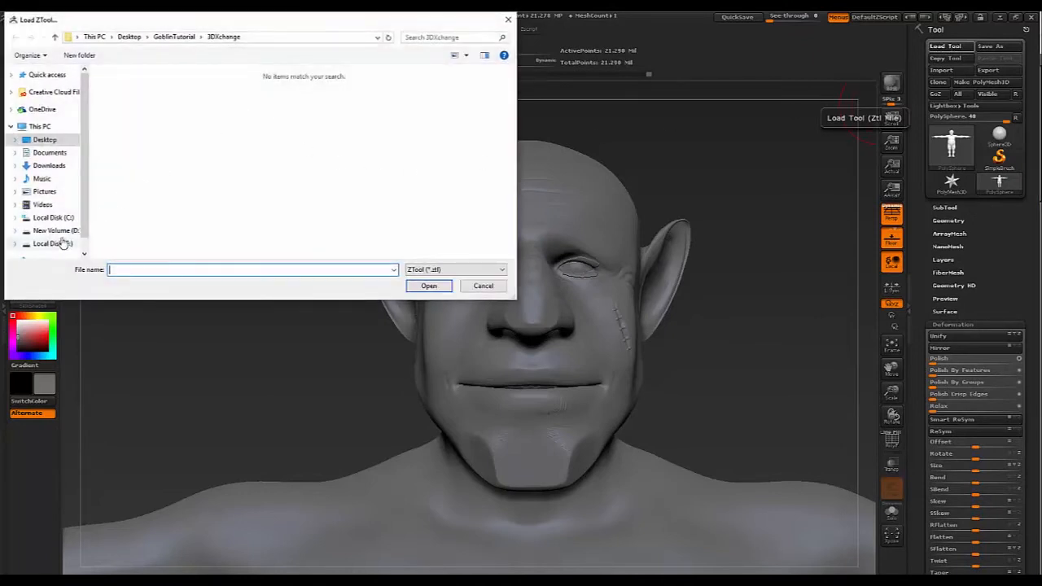
left_click(57, 231)
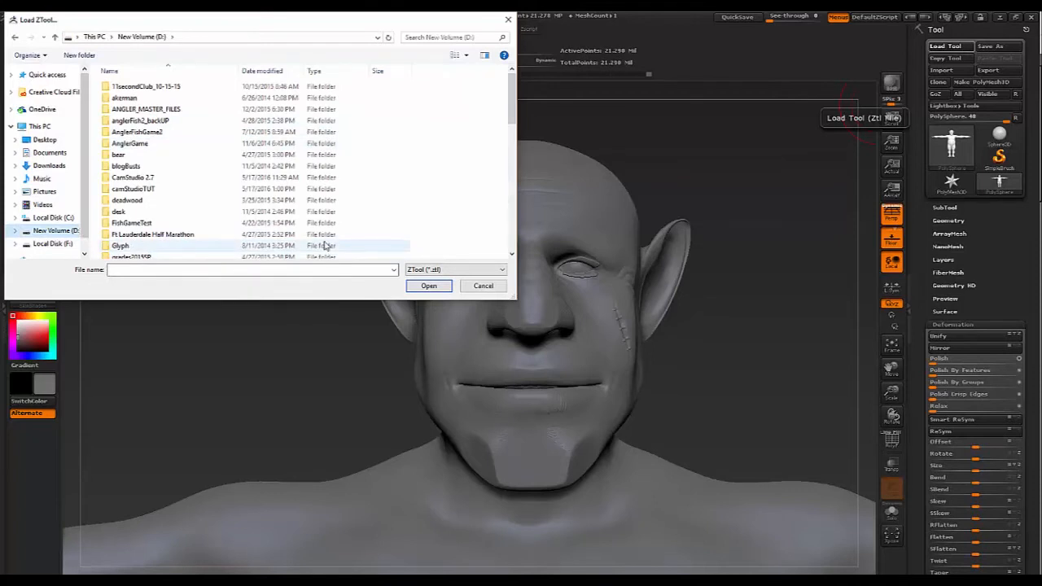
scroll(277, 232, "down", 3)
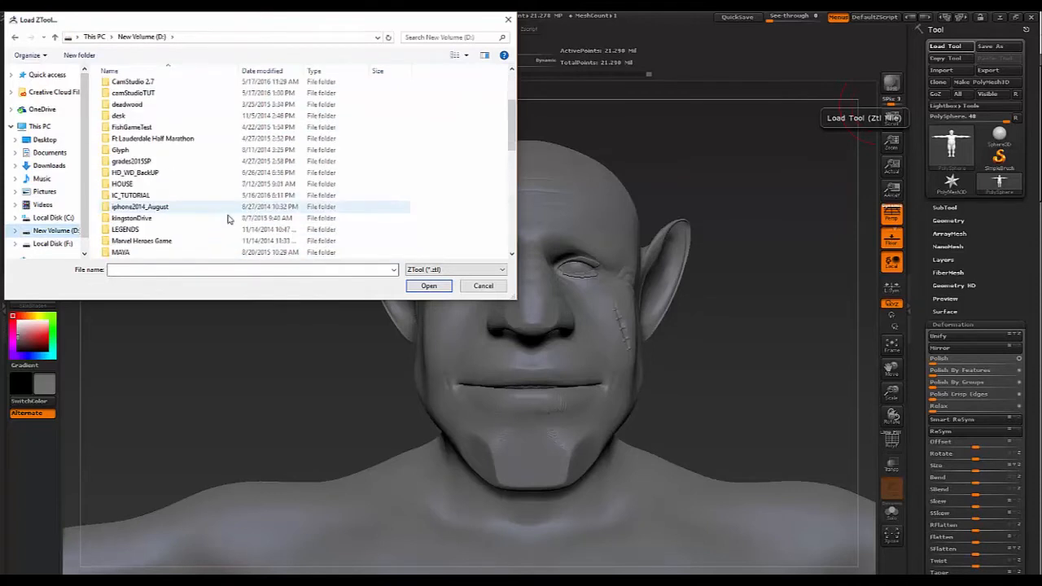
double_click(137, 204)
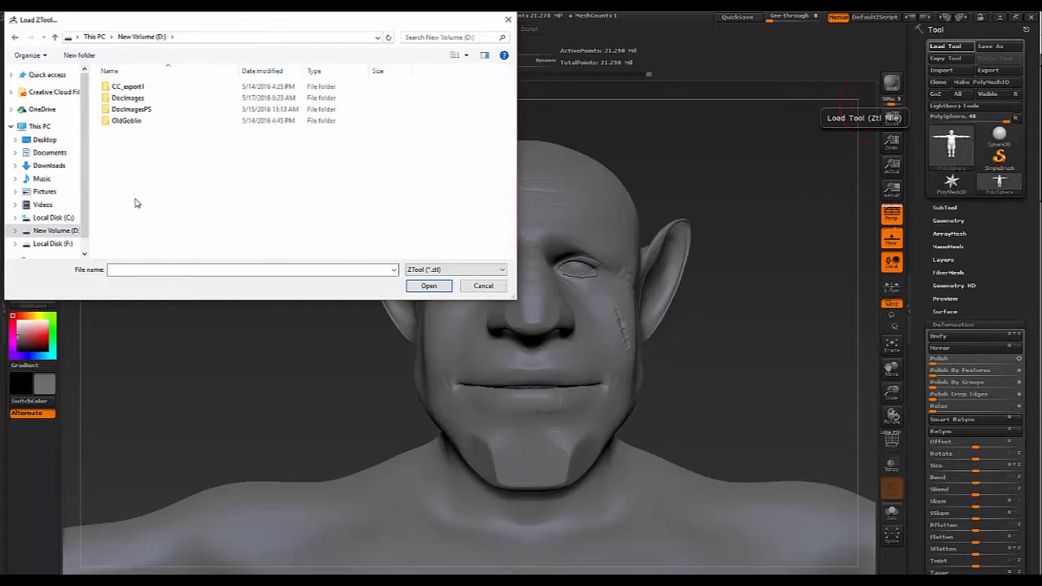
Load the painted goblin ZTool stored under CC_export1, baseMeshFiles, 3DXC_export_1, ZBrushExport_1, ZbrushFiles, movies
double_click(128, 86)
double_click(131, 87)
double_click(131, 88)
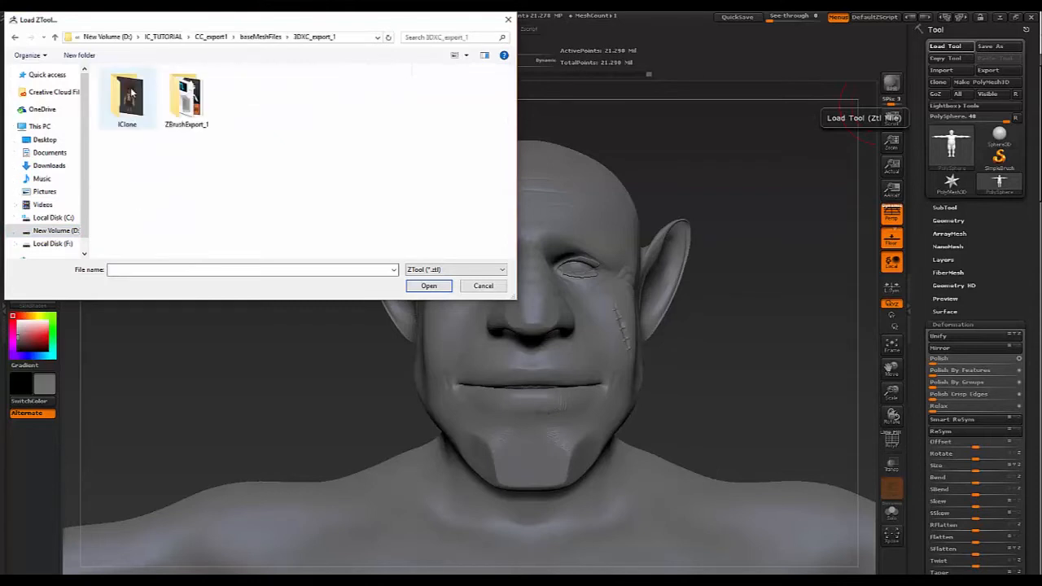
double_click(172, 105)
double_click(130, 120)
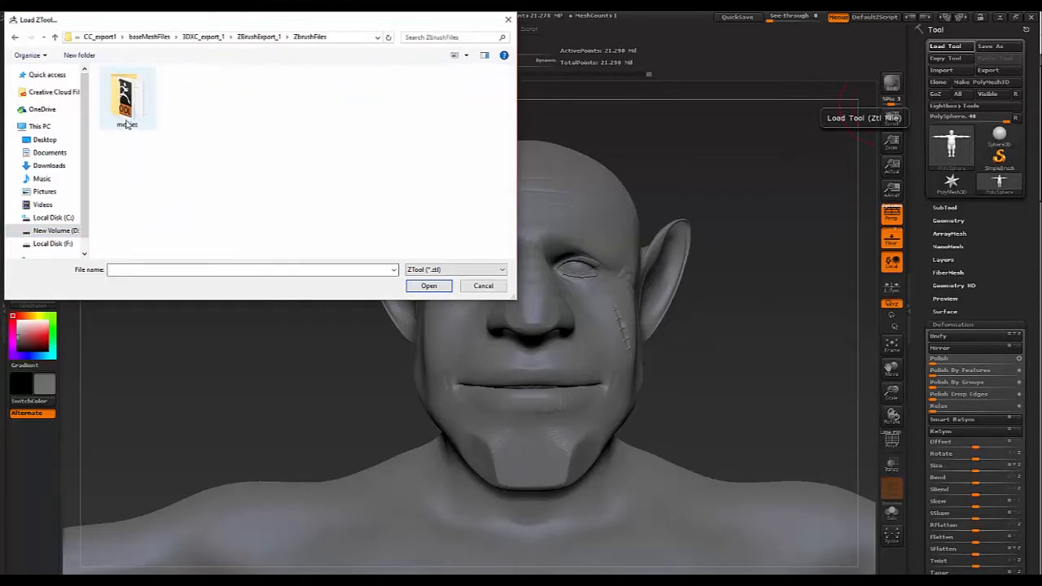
double_click(130, 104)
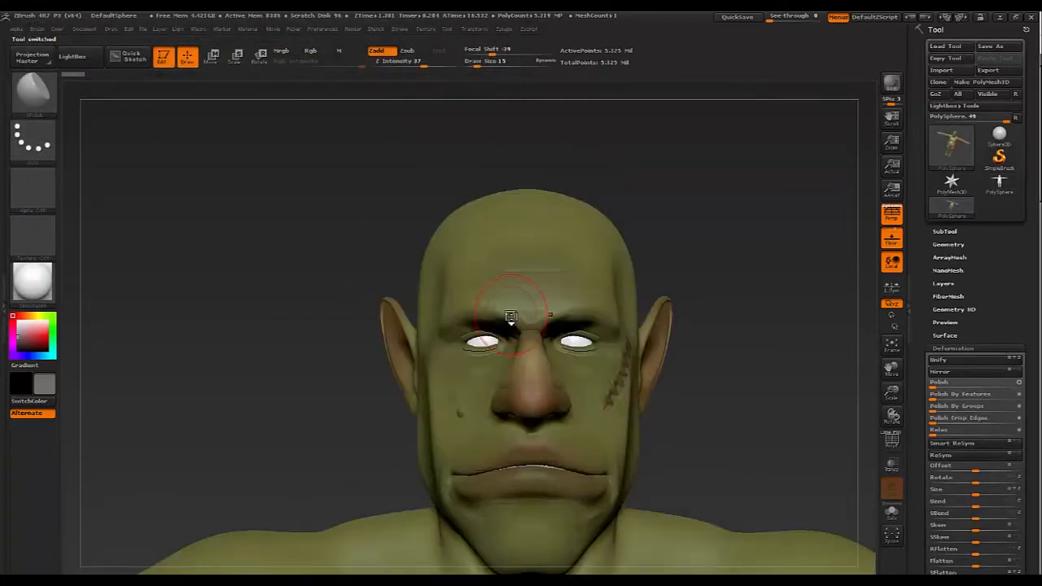
Examine the painted goblin's full figure, torso and head
left_click_drag(727, 418, 736, 385)
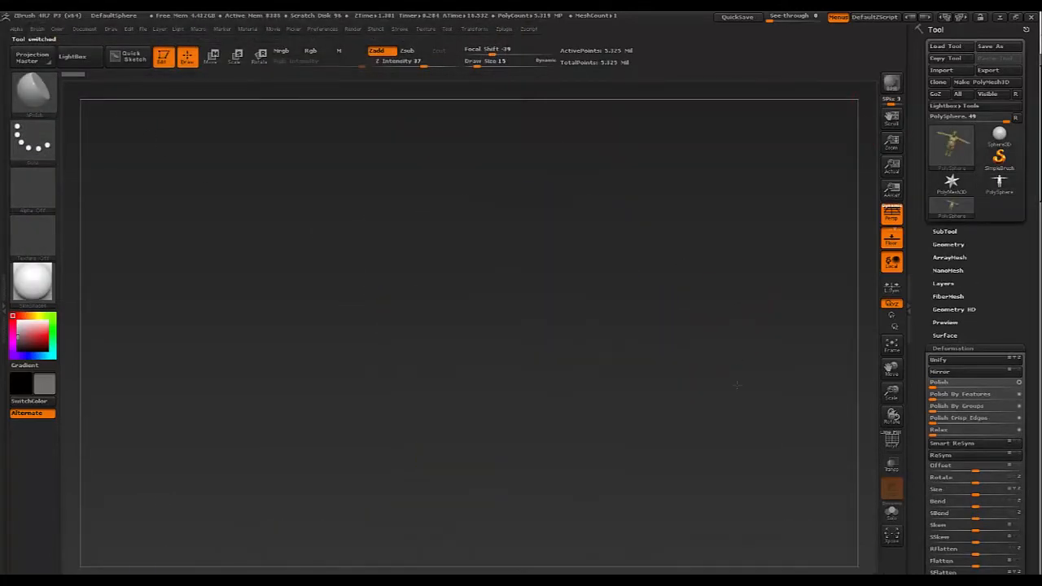
key("f")
mouse_move(689, 426)
left_mouse_down()
mouse_move(681, 437)
mouse_move(691, 465)
mouse_move(684, 459)
mouse_move(671, 490)
mouse_move(682, 431)
mouse_move(663, 425)
mouse_move(676, 437)
left_mouse_up()
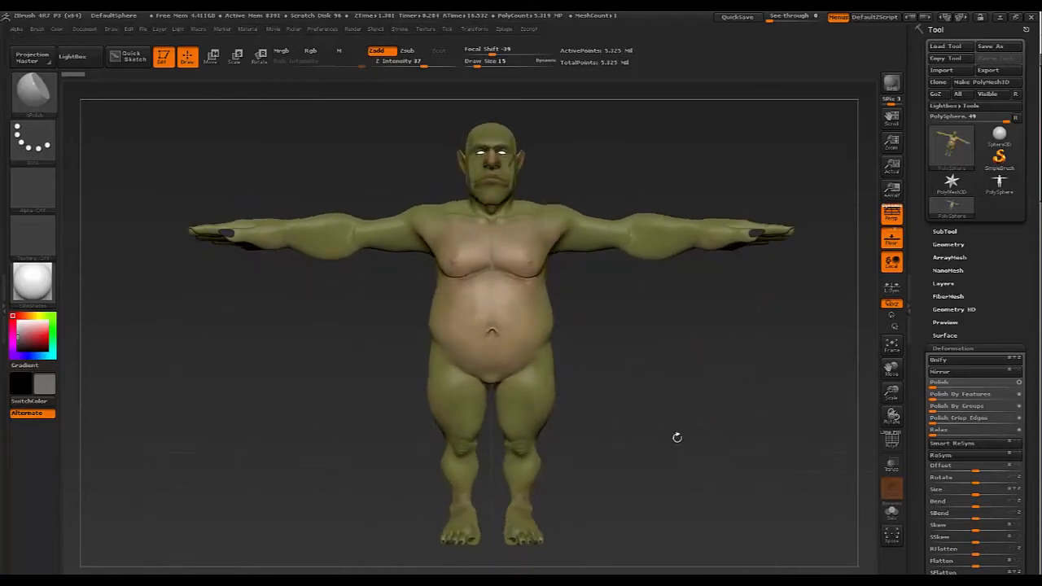
left_click_drag(668, 402, 726, 479, "alt")
left_click_drag(688, 234, 685, 266, "alt")
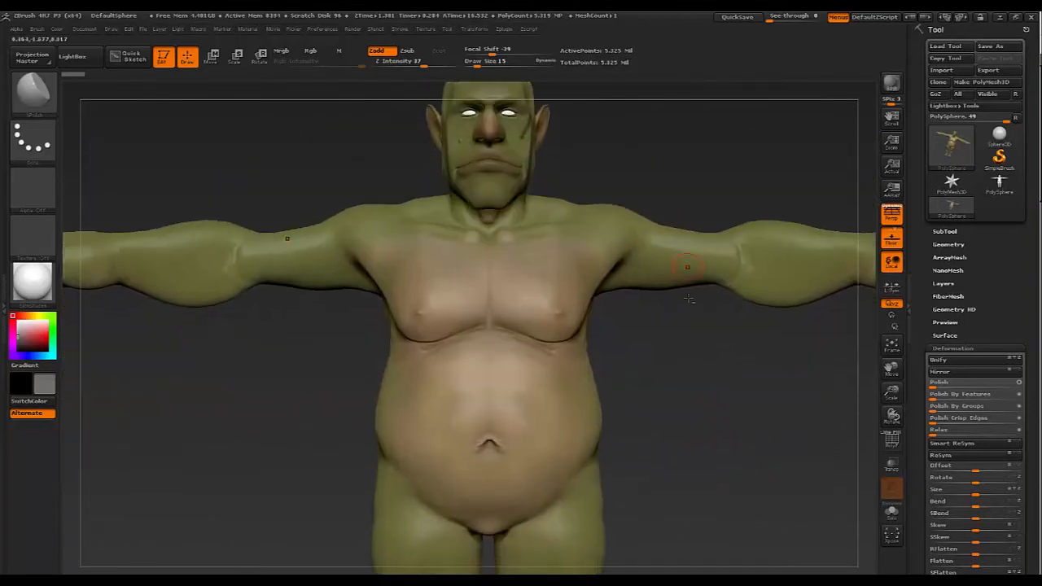
left_click_drag(689, 374, 652, 502, "alt")
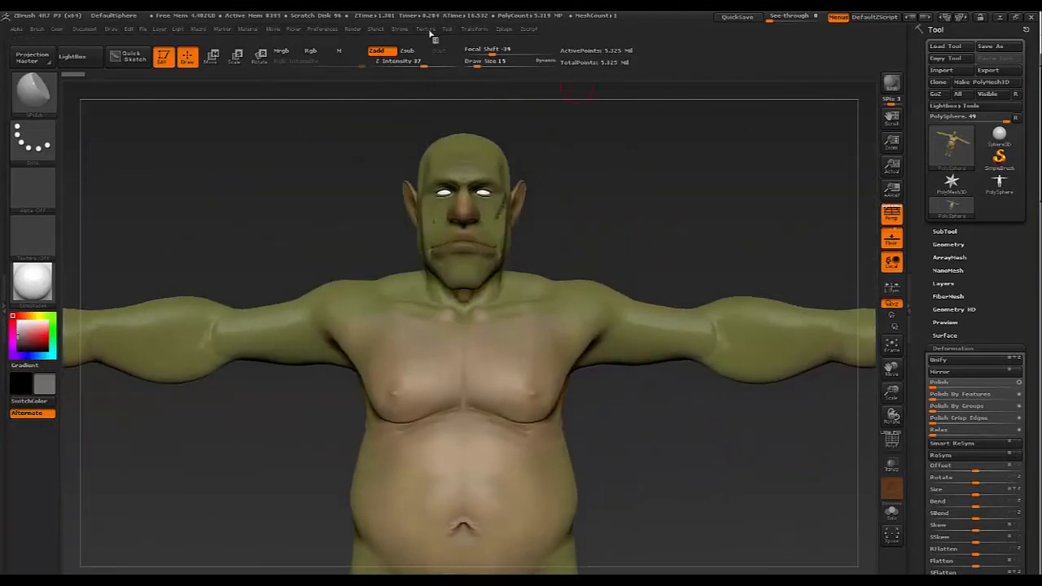
Add the gallery panorama Texture 01 to Spotlight and scale the image down over the goblin's torso
left_click(426, 29)
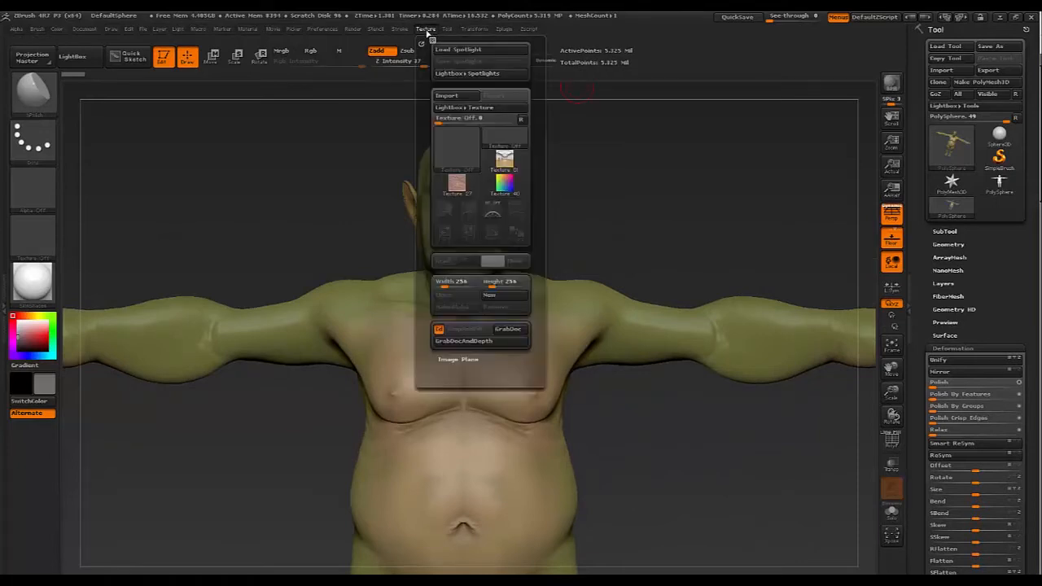
left_click(446, 96)
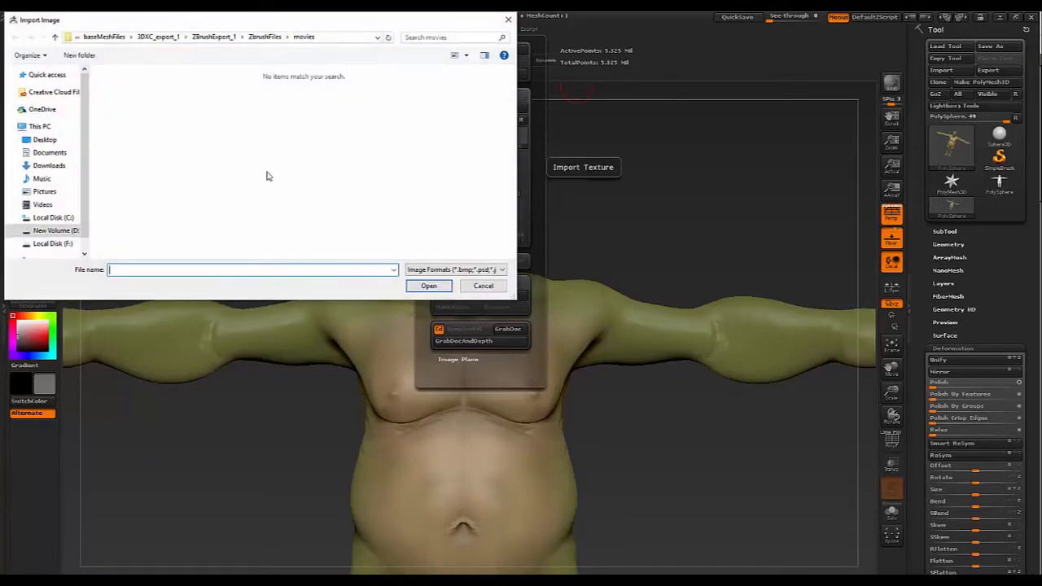
left_click(489, 286)
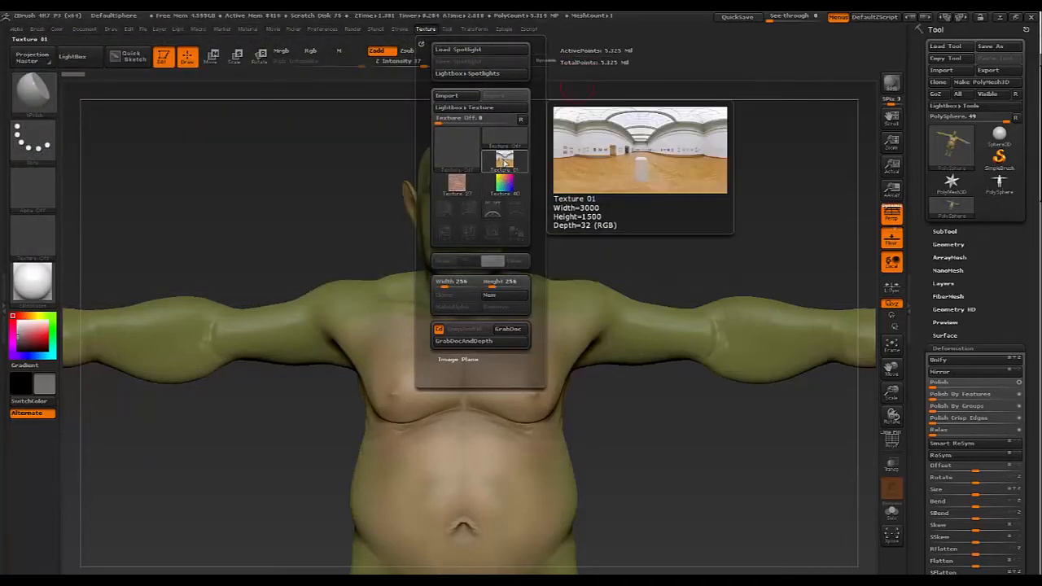
left_click(505, 162)
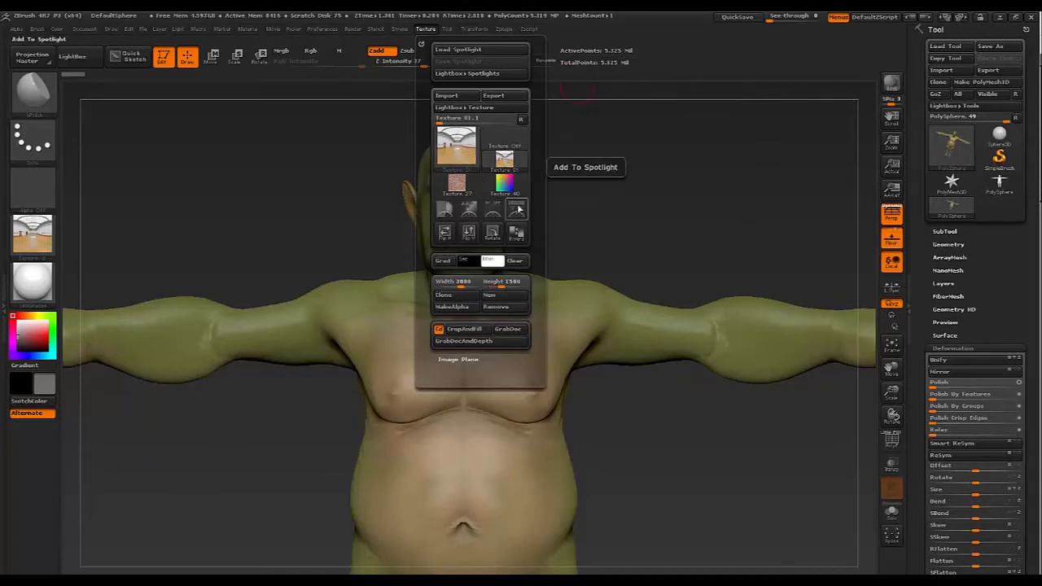
left_click(518, 213)
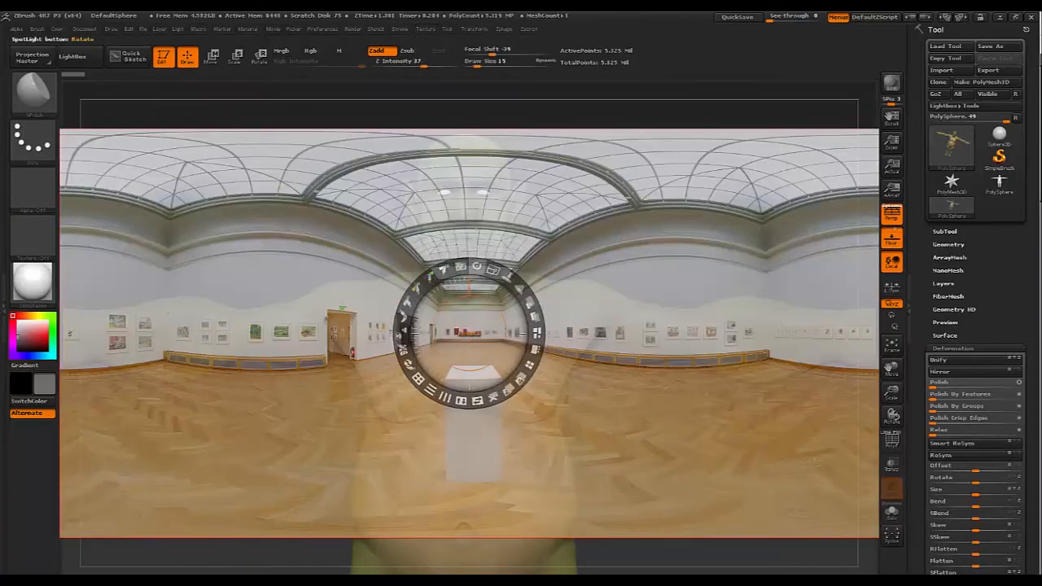
left_click_drag(493, 271, 476, 265)
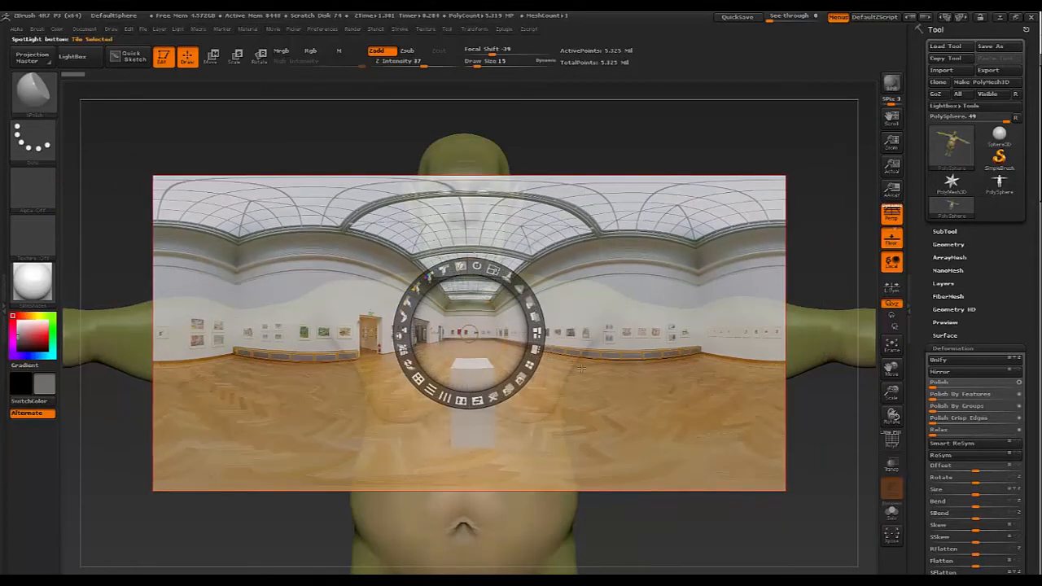
Switch Spotlight to painting mode at the goblin's back and set up the Standard brush with Rgb on and Zadd off
key("z")
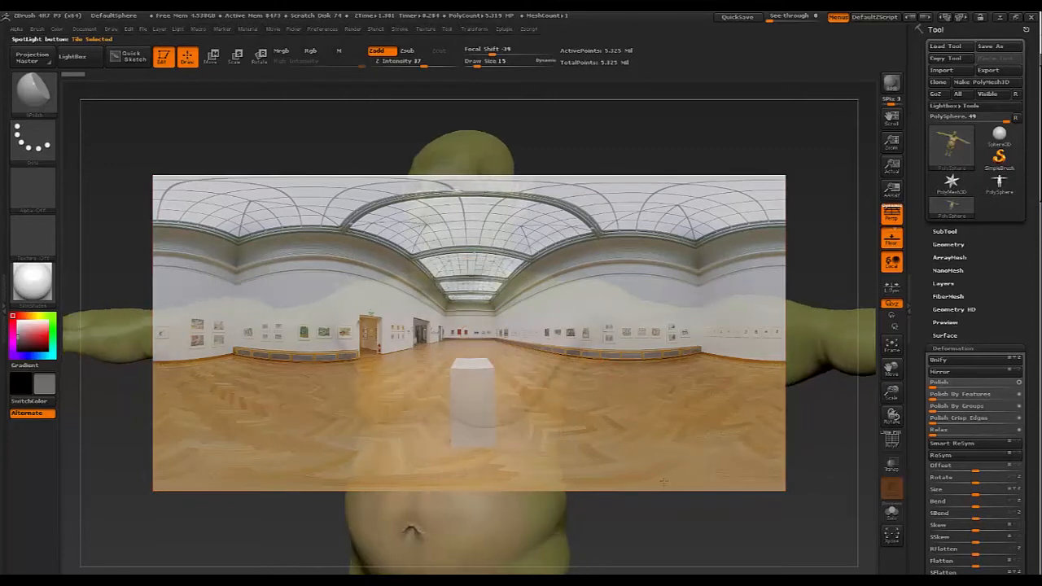
left_click_drag(659, 480, 689, 457)
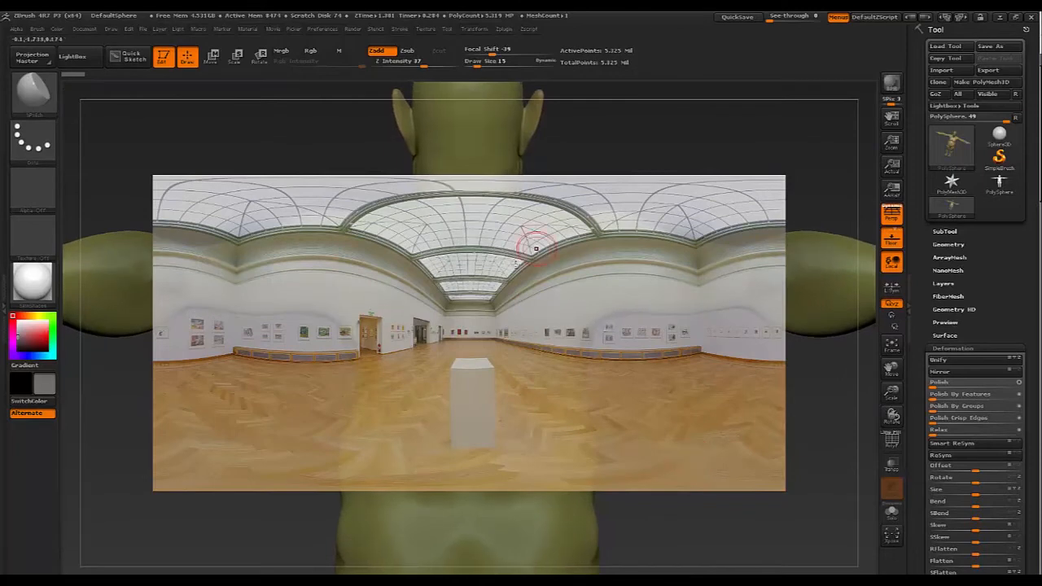
left_click(40, 91)
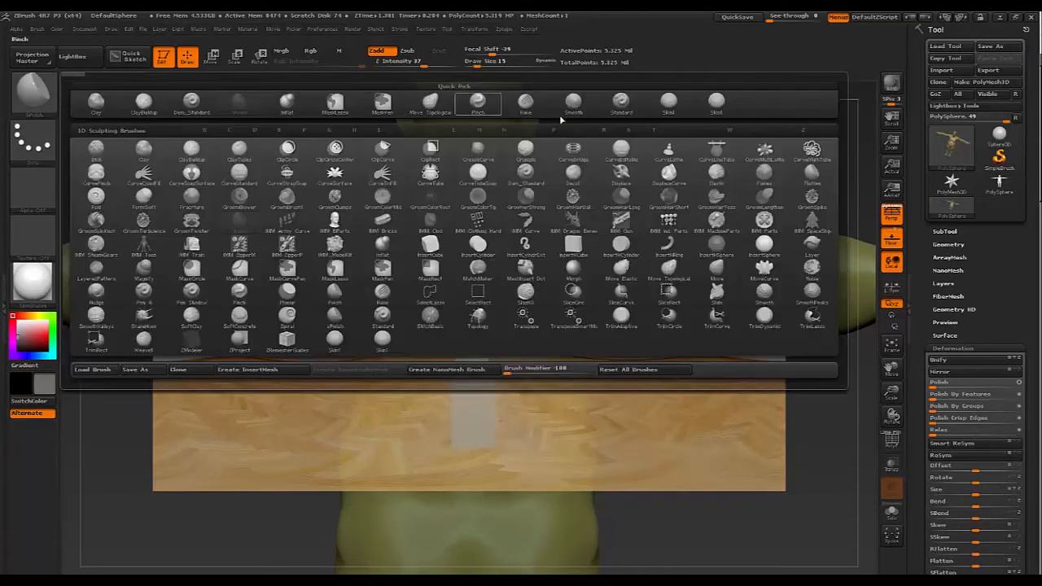
left_click(622, 103)
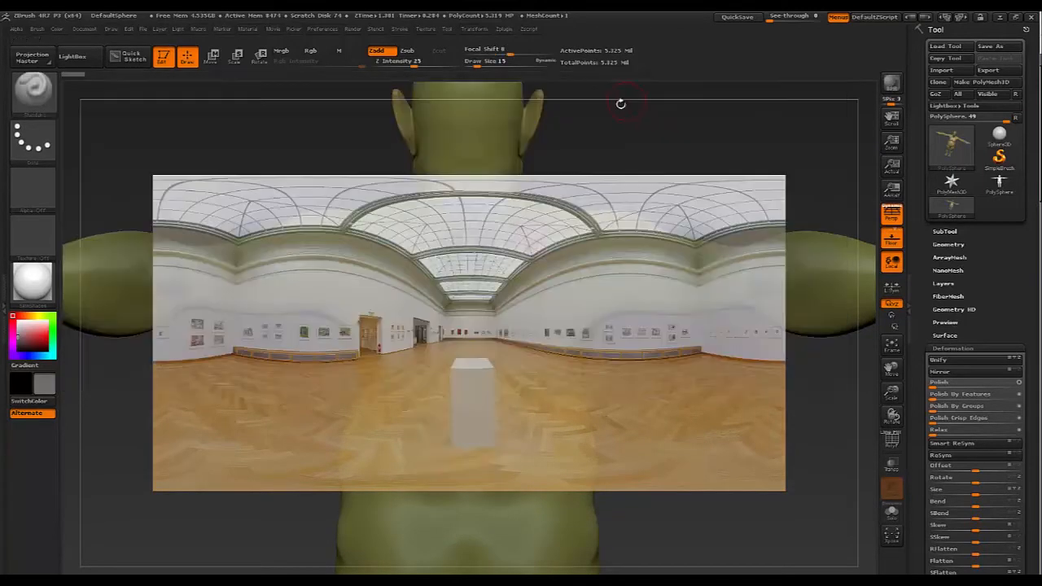
left_click(311, 51)
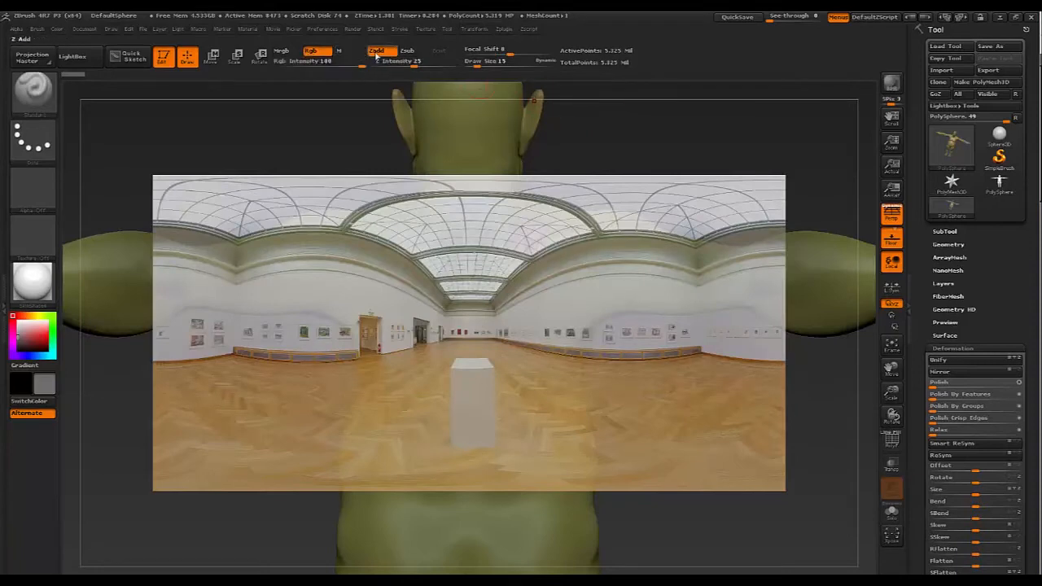
left_click(376, 50)
Enlarge the draw size to 45 and paint the gallery image through Spotlight onto the goblin's upper back
key("bracketright")
key("bracketright")
key("bracketright")
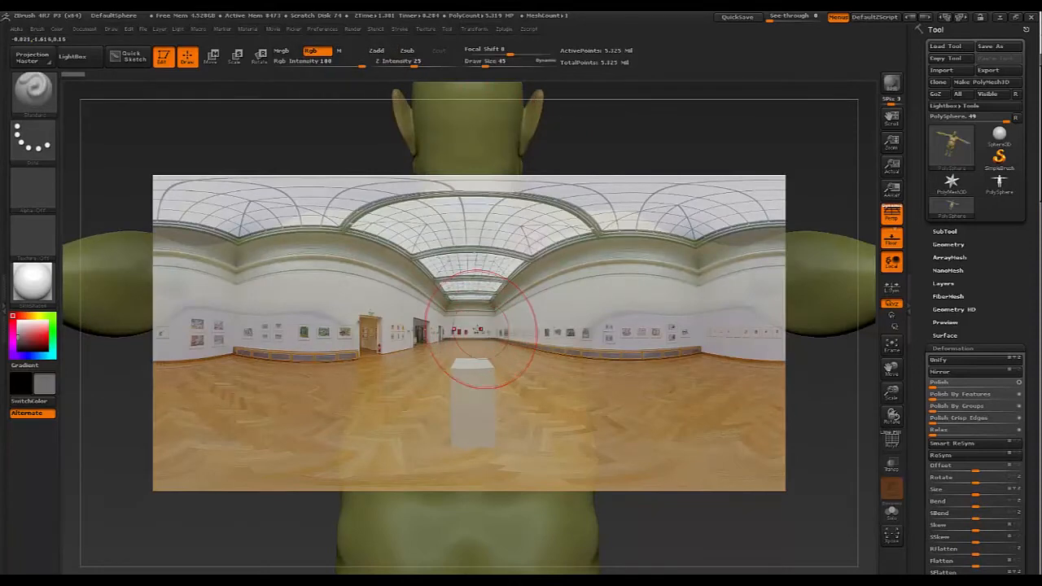
left_click_drag(406, 311, 389, 318)
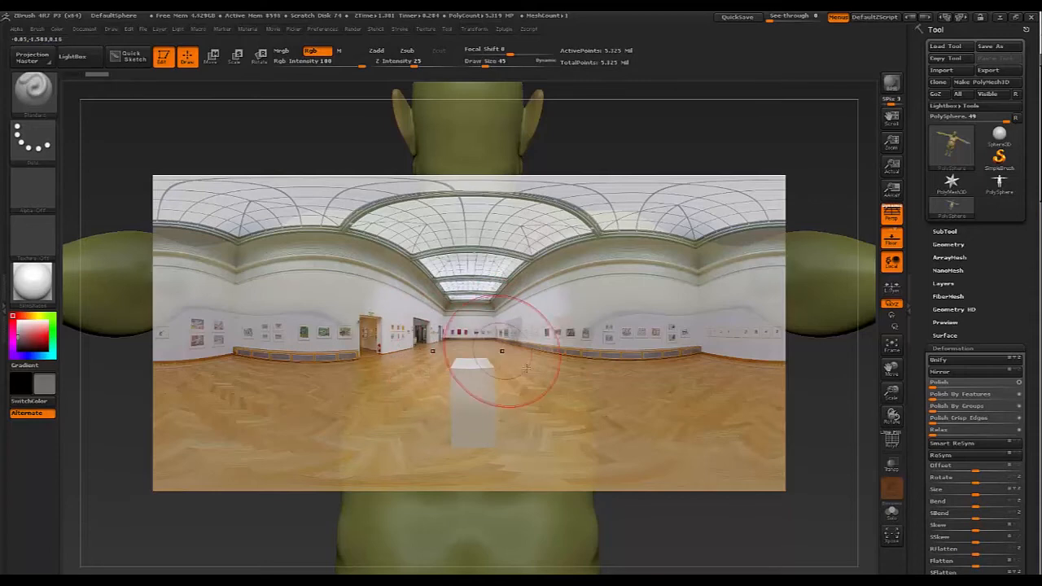
left_click_drag(686, 460, 702, 470)
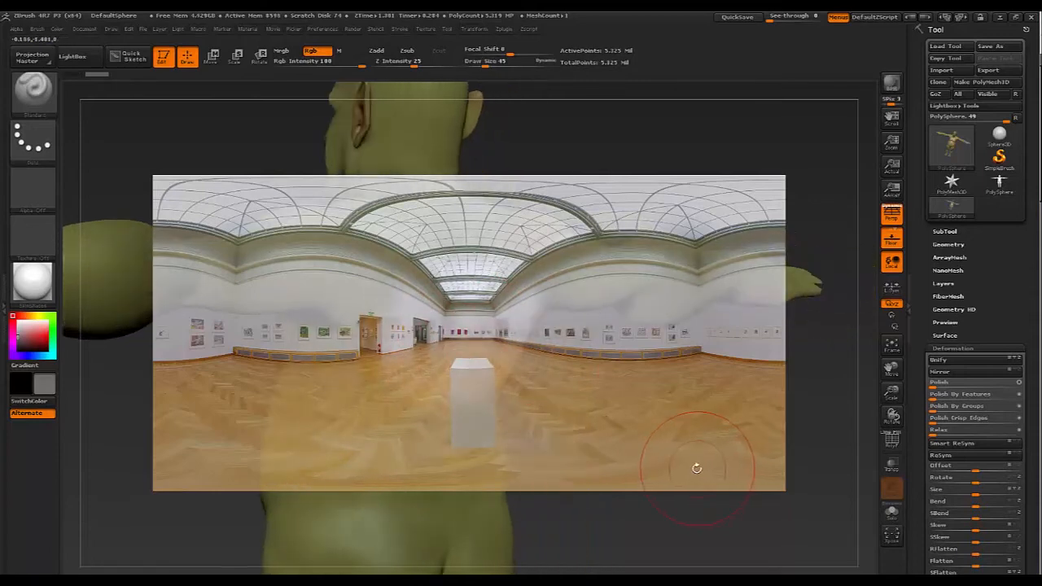
Nudge the Spotlight image slightly upward and hide Spotlight to inspect the projection on the goblin's back
key("z")
key("z")
key("z")
mouse_move(623, 444)
left_mouse_down()
mouse_move(637, 431)
mouse_move(614, 421)
mouse_move(621, 437)
left_mouse_up()
key("z")
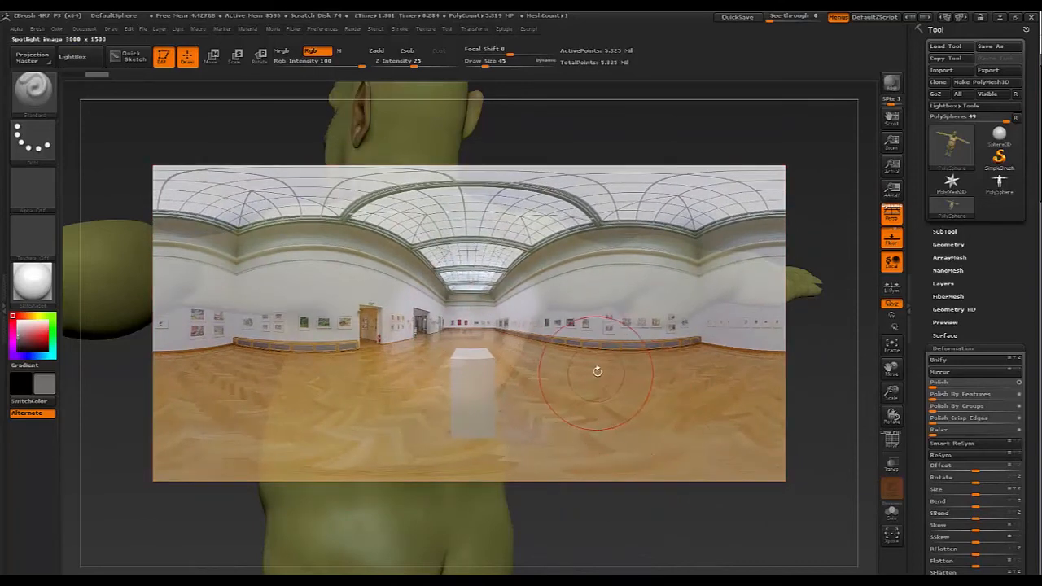
key("shift")
key("shift+z")
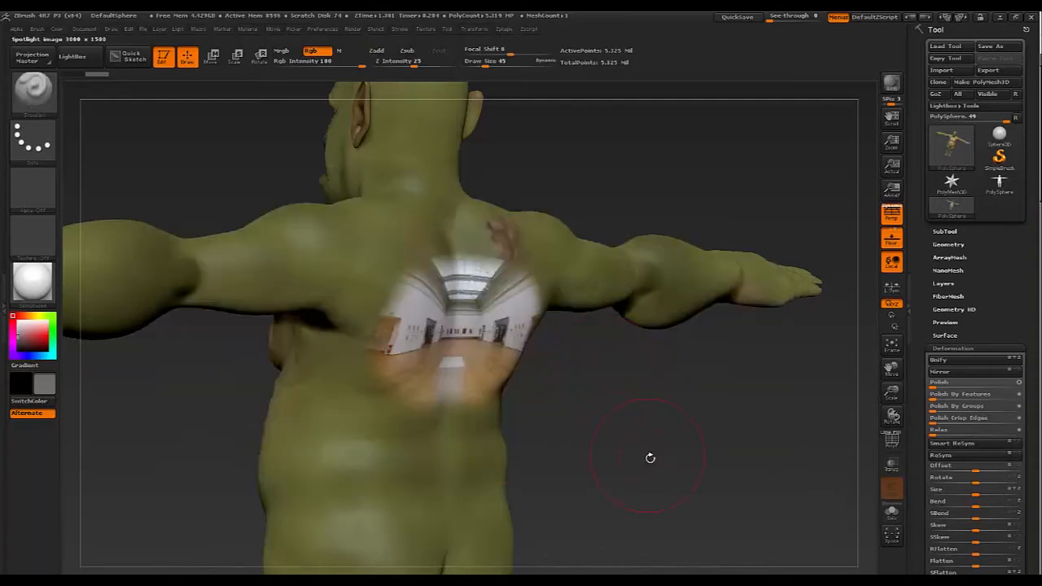
mouse_move(651, 457)
left_mouse_down("shift")
mouse_move(632, 460)
mouse_move(706, 465)
mouse_move(695, 464)
mouse_move(729, 447)
mouse_move(729, 428)
mouse_move(724, 459)
mouse_move(714, 459)
mouse_move(734, 459)
mouse_move(719, 456)
mouse_move(707, 478)
left_mouse_up("shift")
left_click_drag(712, 442, 593, 354, "alt")
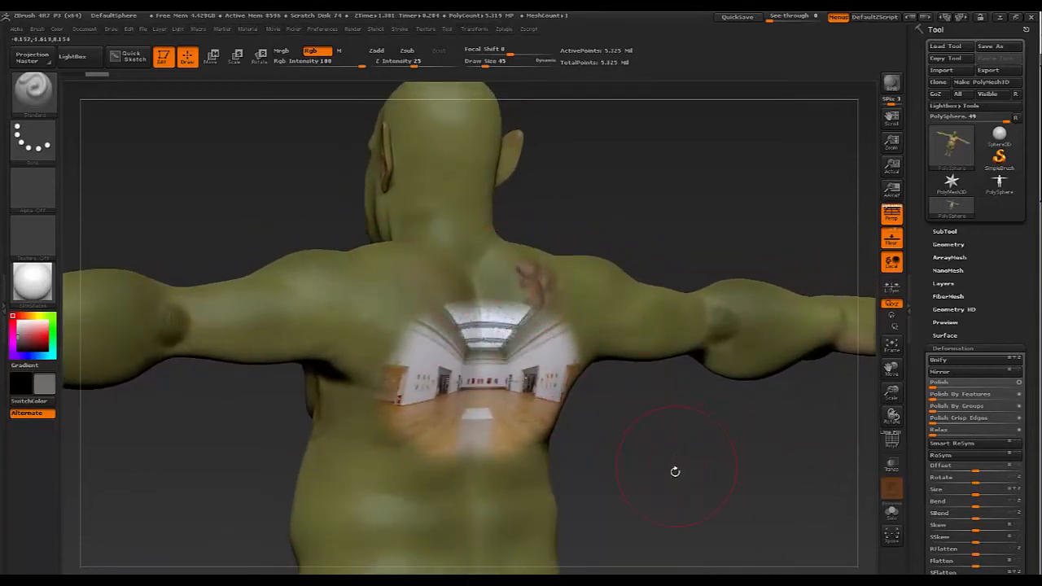
Set the draw size to 9 and the paint colour to red, then try a stroke on the goblin's cheek and undo it
left_click_drag(675, 478, 698, 583)
left_click_drag(678, 244, 683, 342, "alt")
left_click_drag(690, 198, 696, 393, "alt")
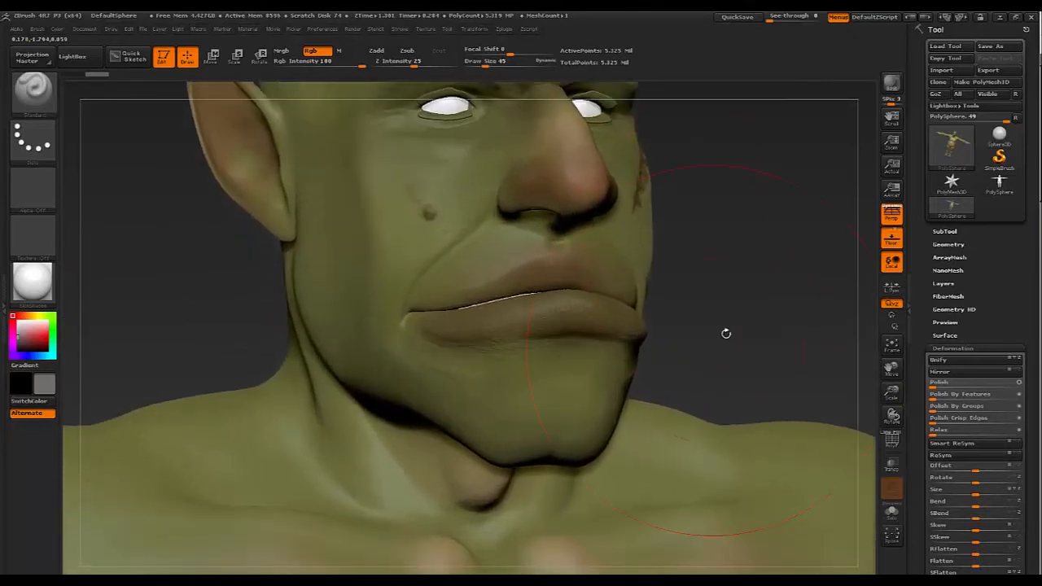
left_click_drag(725, 332, 701, 422, "alt")
left_click(941, 347)
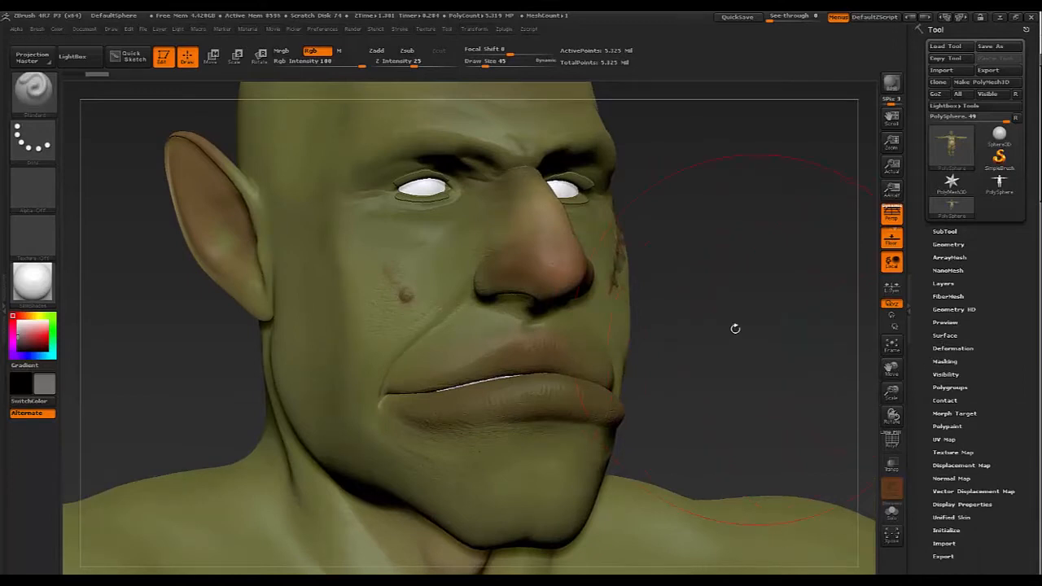
left_click_drag(735, 328, 691, 334)
key("s")
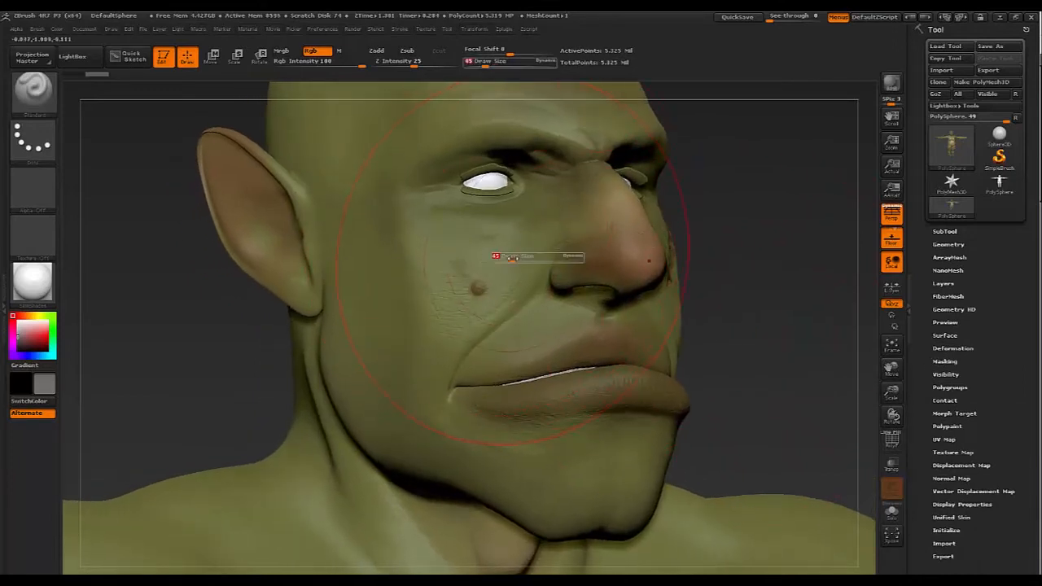
left_click_drag(509, 257, 499, 258)
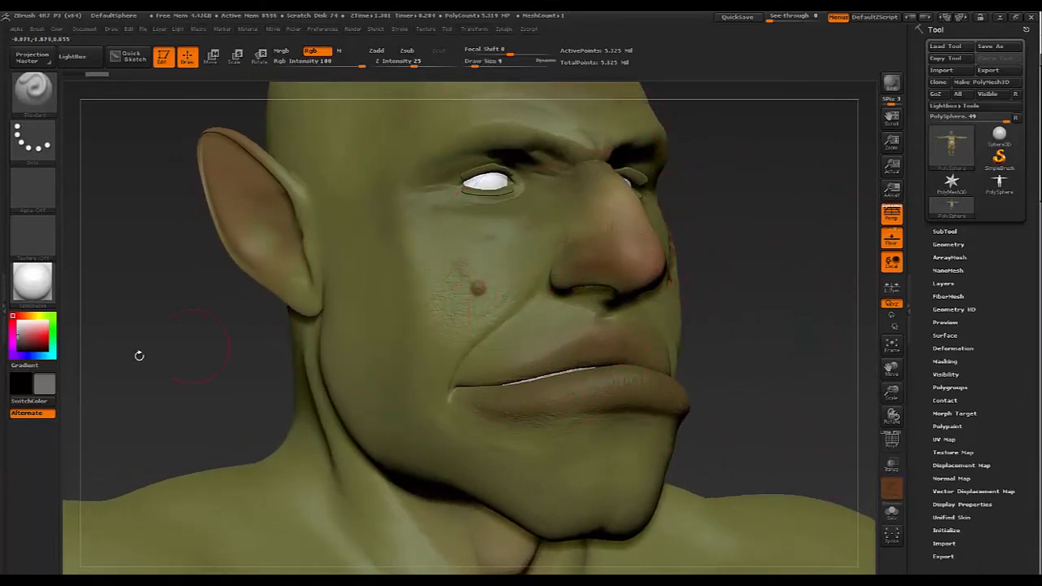
left_click(41, 337)
left_click_drag(497, 238, 421, 305)
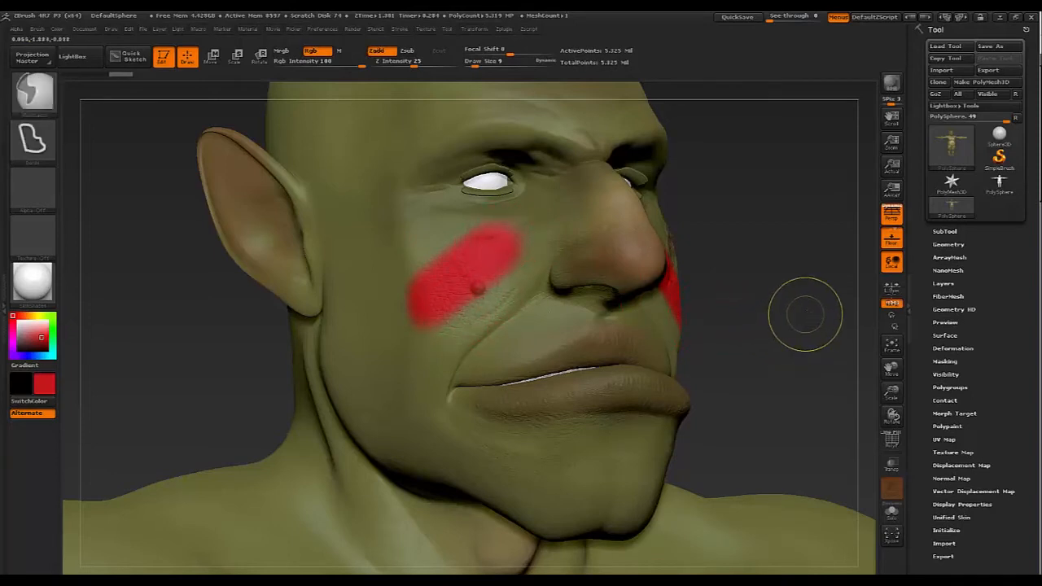
key("ctrl+z")
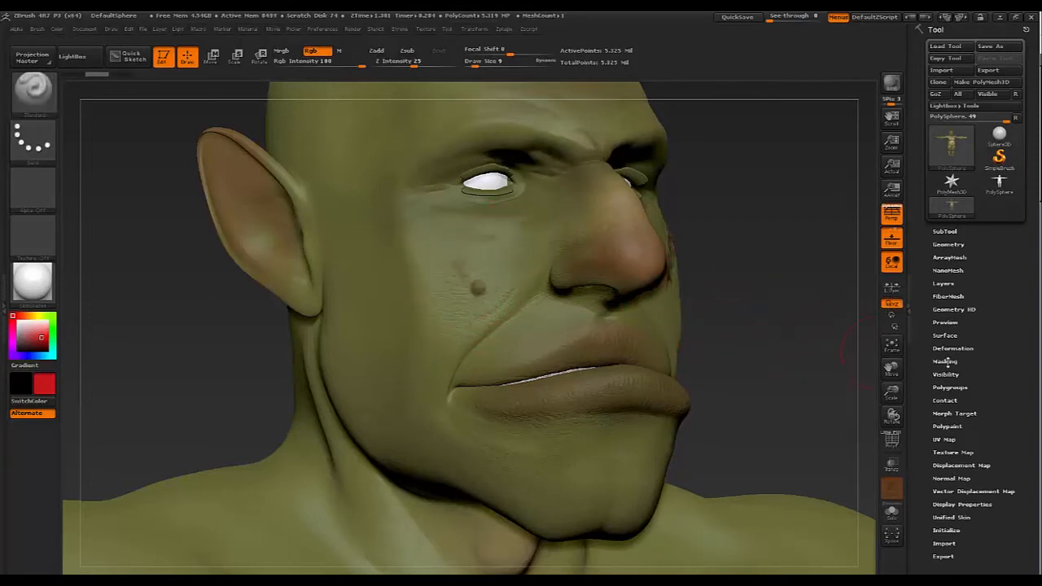
Mask the goblin's skin by cavity
left_click(945, 361)
scroll(932, 391, "down", 5)
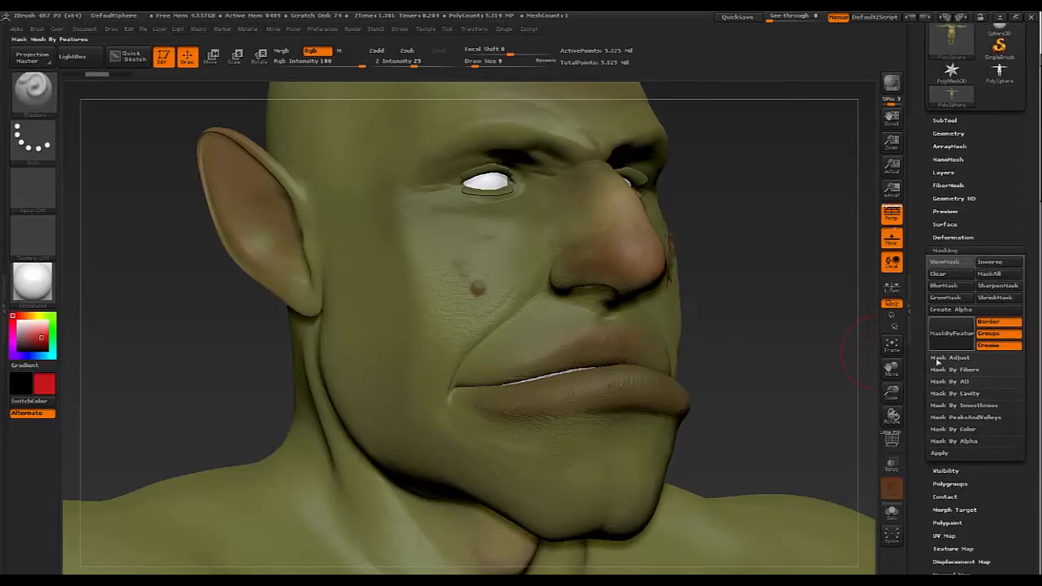
left_click(960, 394)
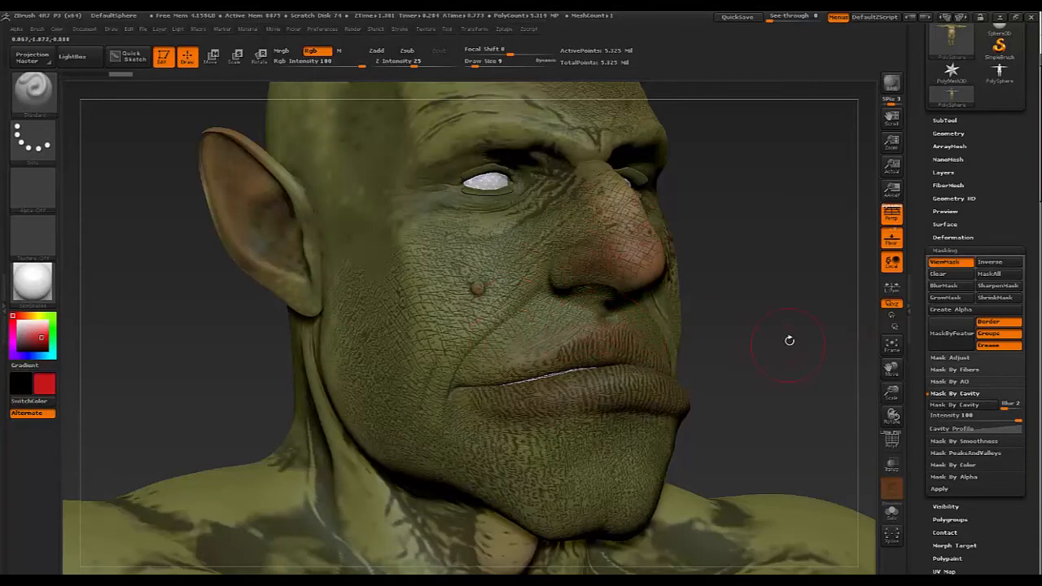
left_click_drag(789, 340, 798, 357)
Try inverting the cavity mask and switch it back to its original direction
key("ctrl")
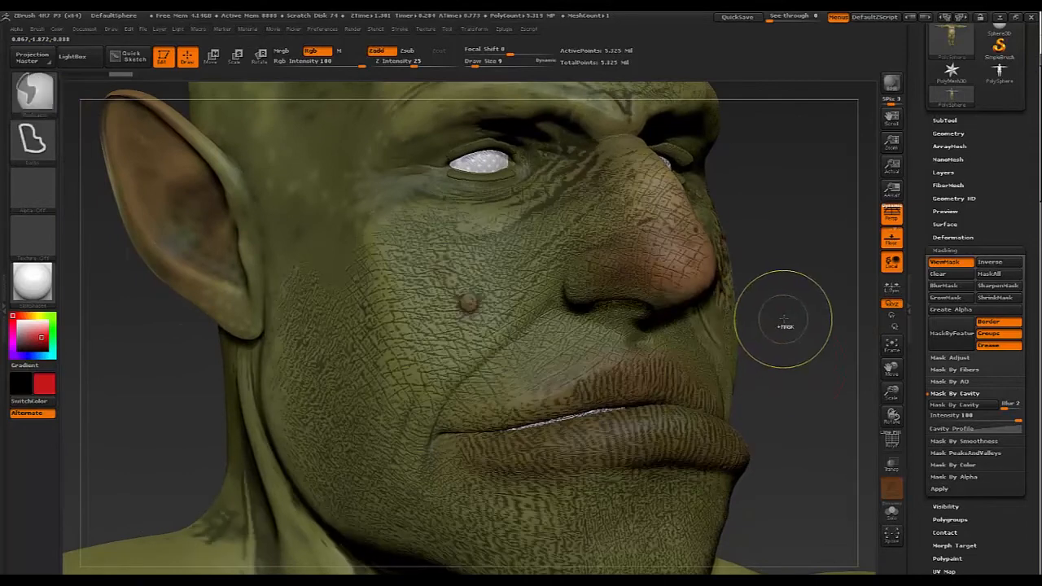
left_click(785, 320, "ctrl")
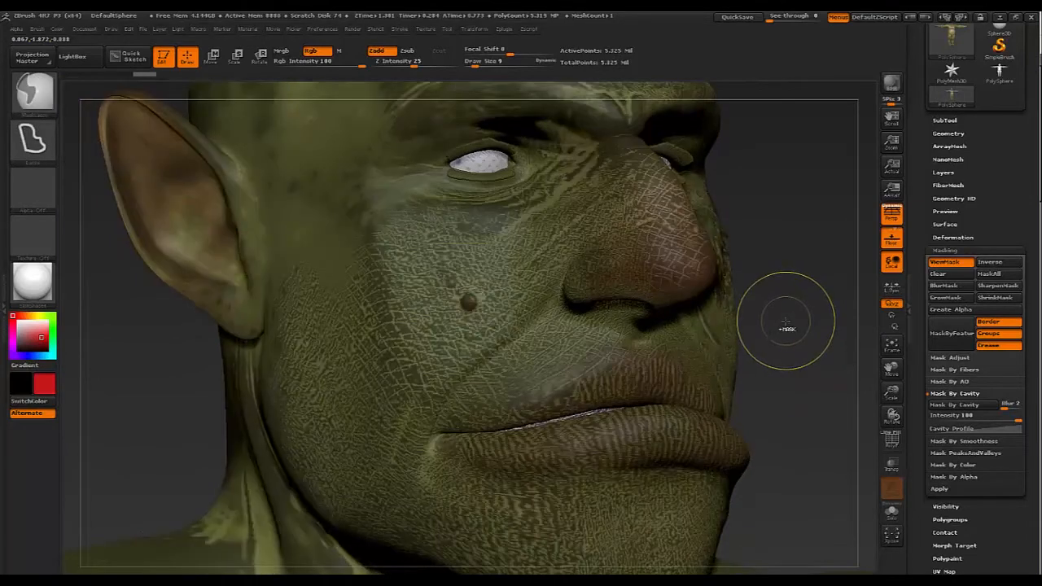
left_click(786, 321, "ctrl")
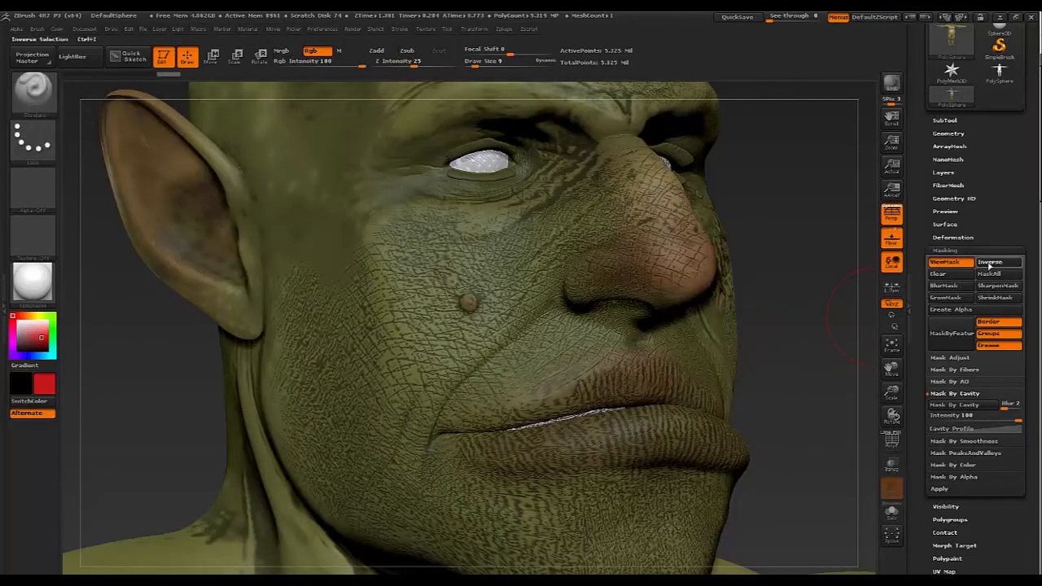
left_click(989, 263)
left_click(989, 263)
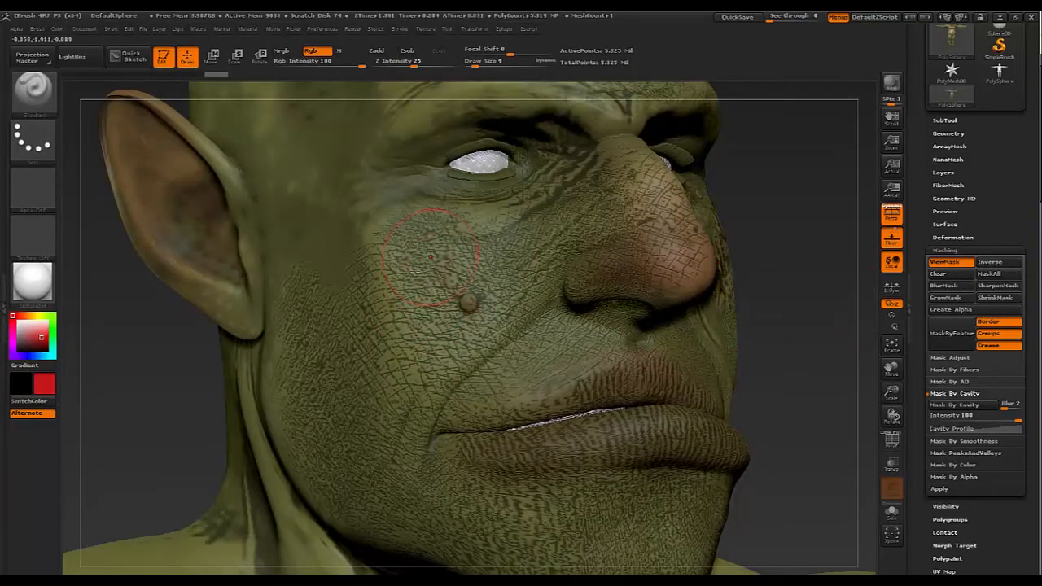
Paint a red patch on the goblin's cheek through the cavity mask and check it with the mask display off
mouse_move(429, 257)
left_mouse_down()
mouse_move(417, 303)
mouse_move(433, 358)
mouse_move(476, 341)
mouse_move(466, 263)
left_mouse_up()
key("ctrl")
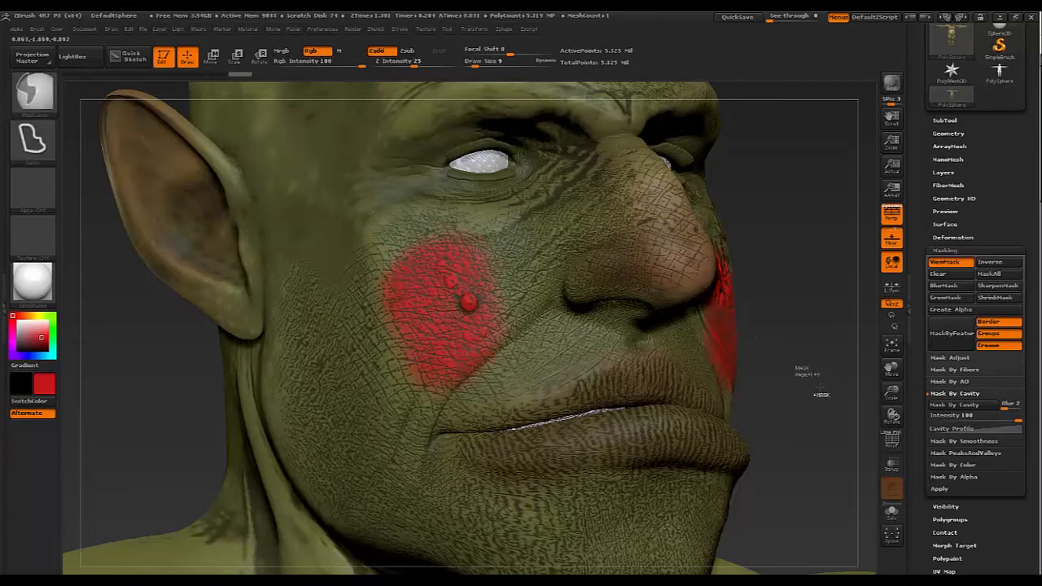
key("ctrl+h")
left_click_drag(803, 375, 811, 374)
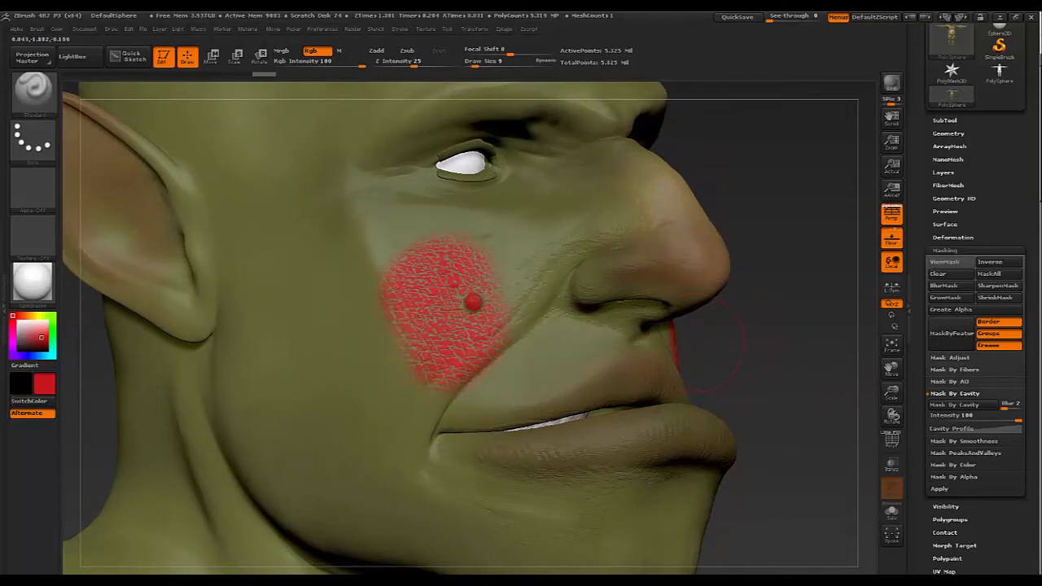
key("ctrl+h")
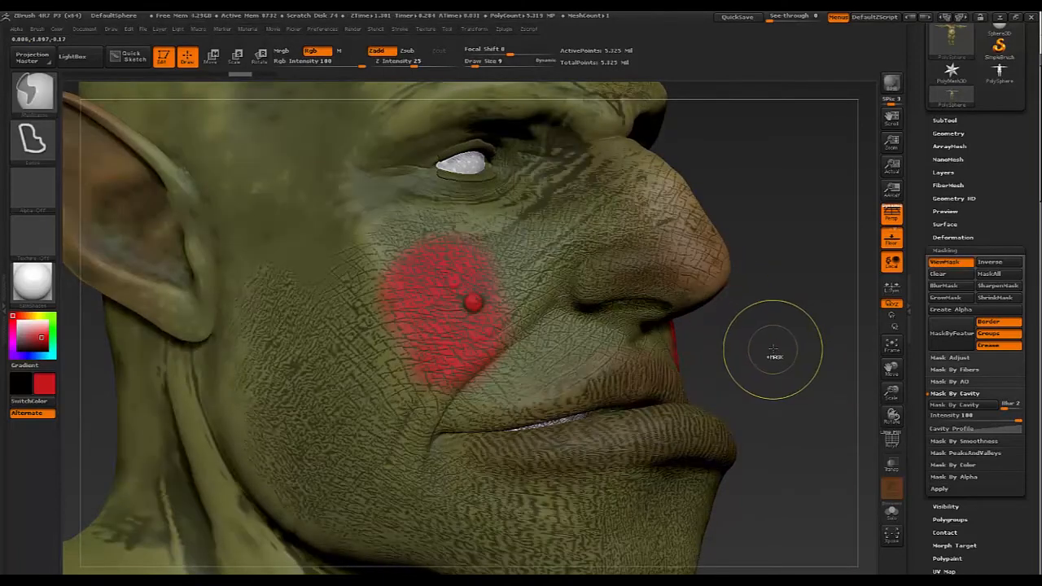
Paint over the red cheek patch in dark green through the cavity mask with a draw size of 13
left_click(52, 326)
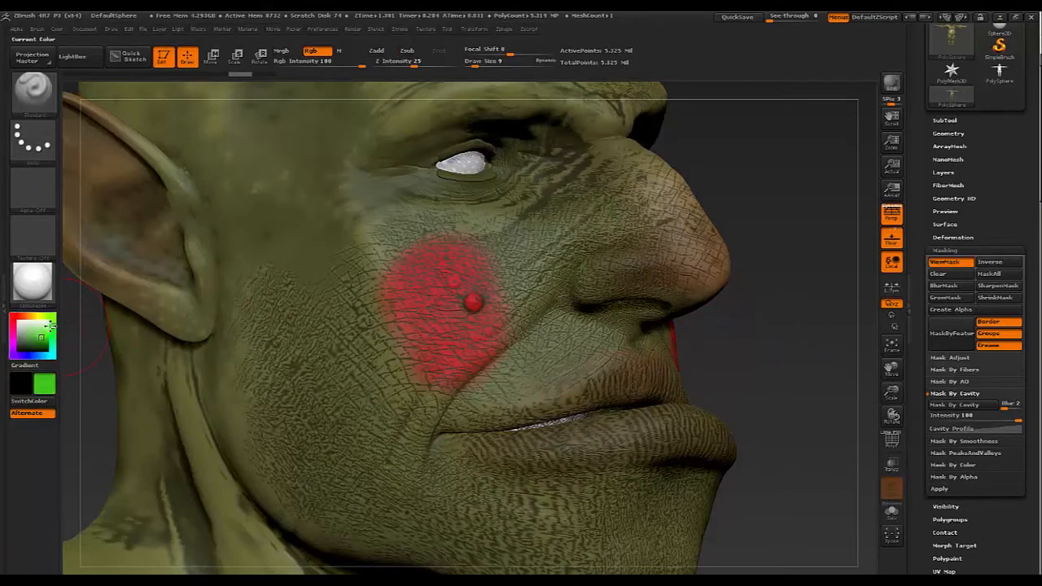
left_click(28, 345)
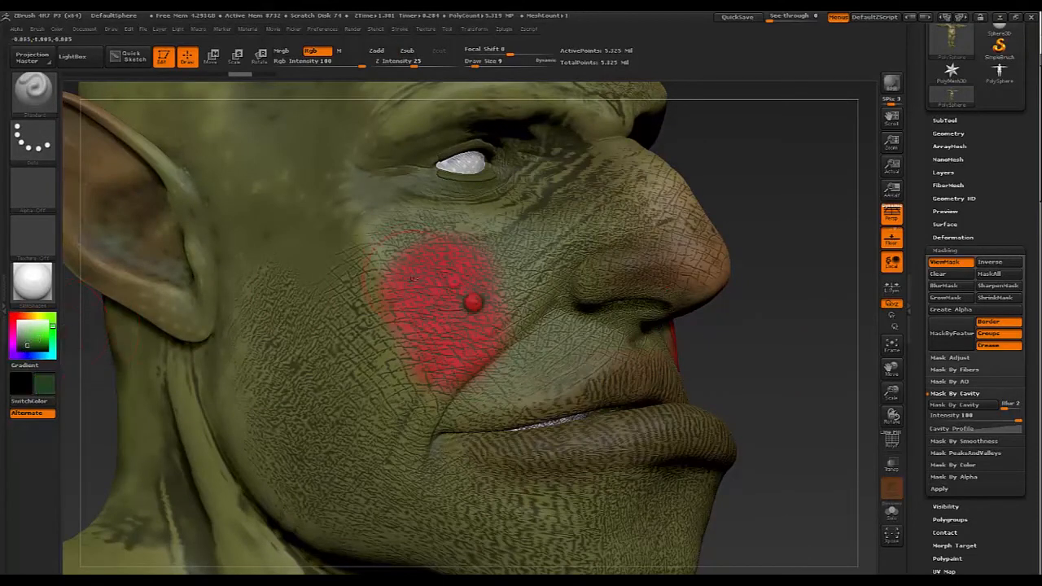
key("s")
left_click_drag(412, 279, 427, 282)
mouse_move(405, 358)
left_mouse_down()
mouse_move(494, 348)
mouse_move(411, 324)
mouse_move(403, 407)
left_mouse_up()
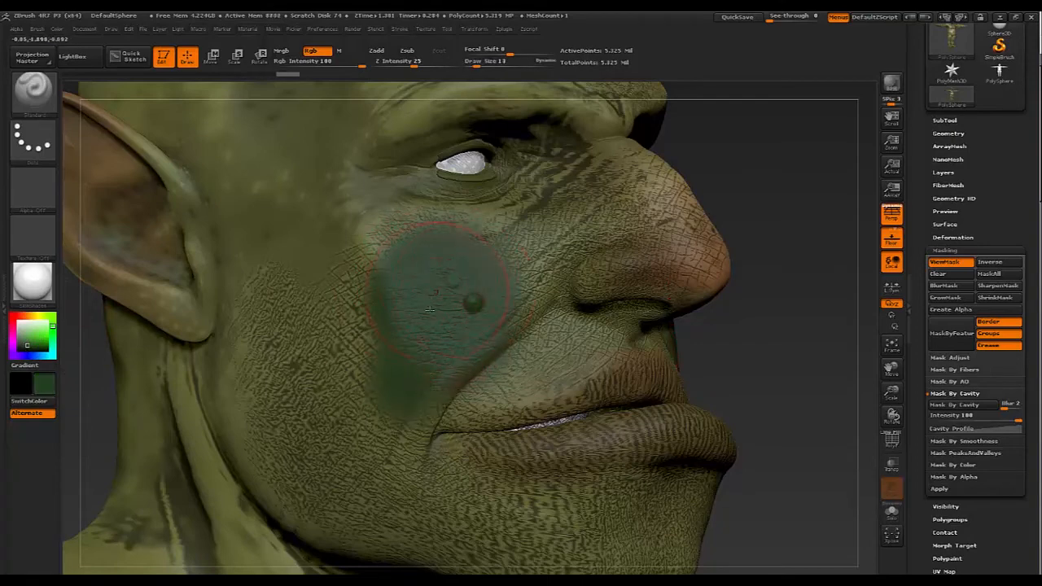
Invert the cavity mask, paint the goblin's cheek in a brighter green through it, and hide the mask display
left_click(750, 334, "ctrl")
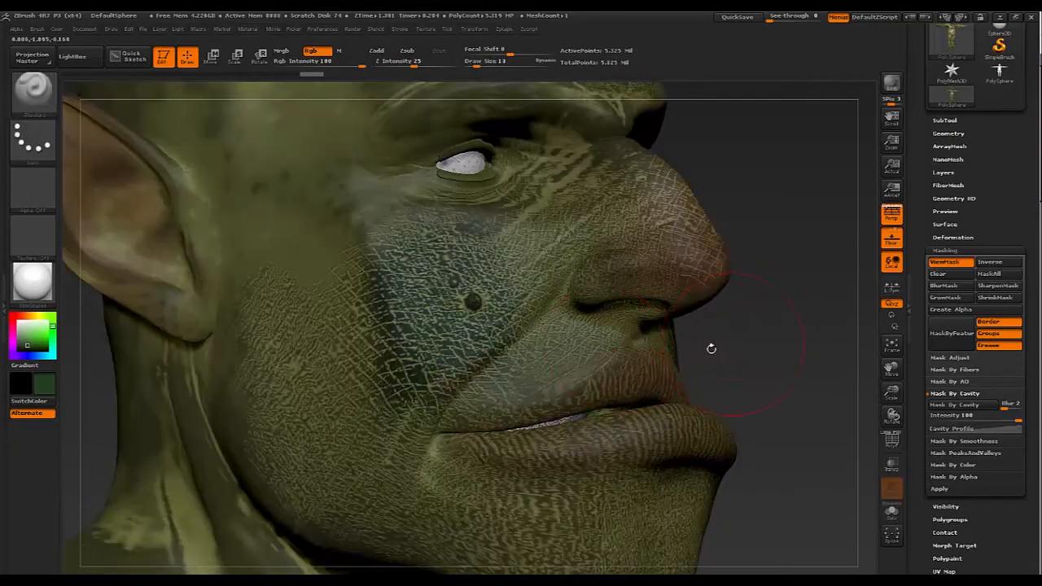
left_click(31, 341)
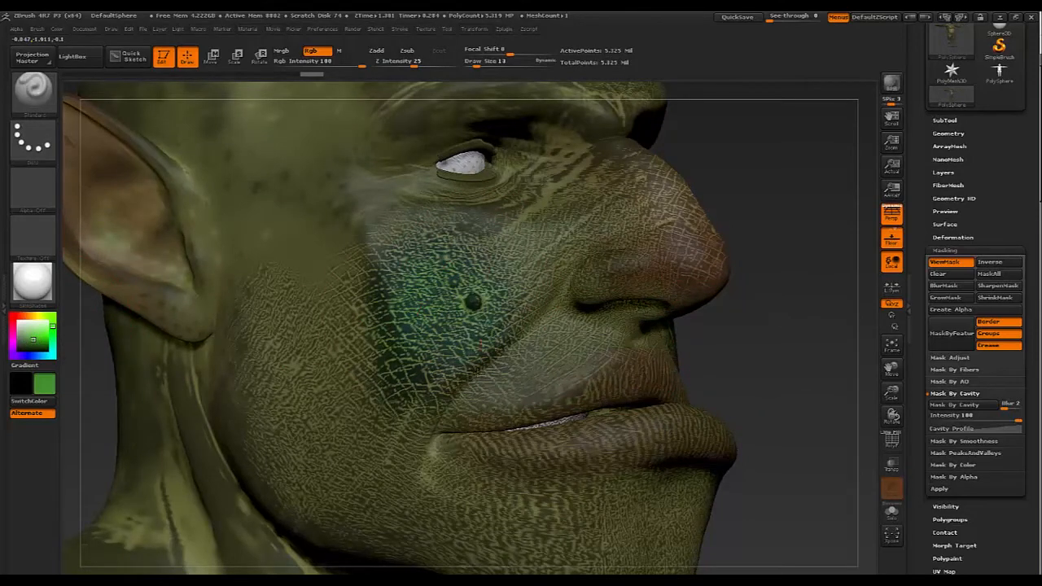
key("ctrl+h")
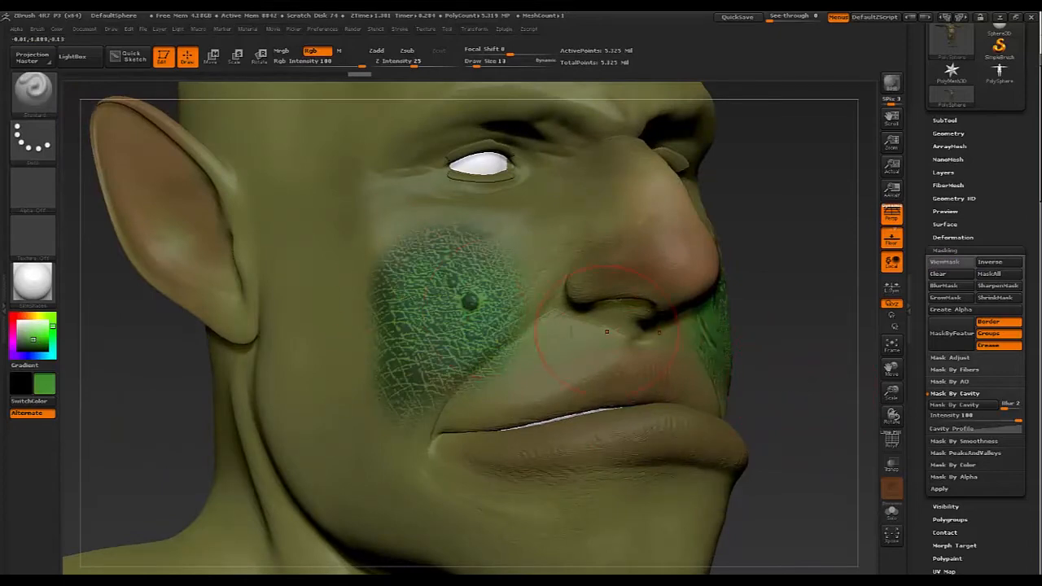
left_click_drag(808, 437, 725, 407, "alt")
left_click_drag(324, 365, 235, 363, "alt")
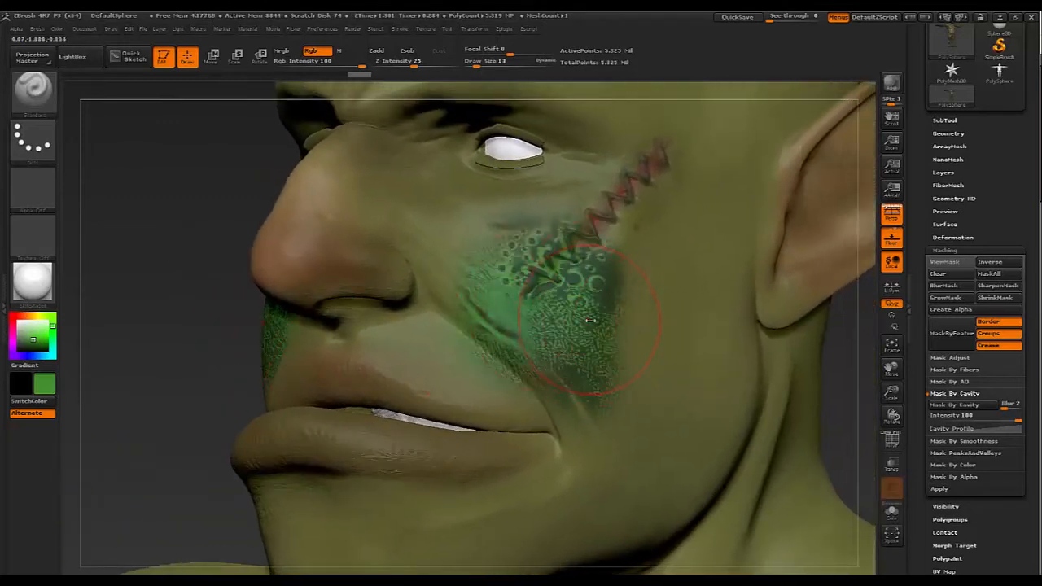
Blend the green skin detail on the scarred cheek with the Smooth brush at a draw size of 7, with Rgb on and Zadd off
key("s")
left_click_drag(593, 319, 588, 318)
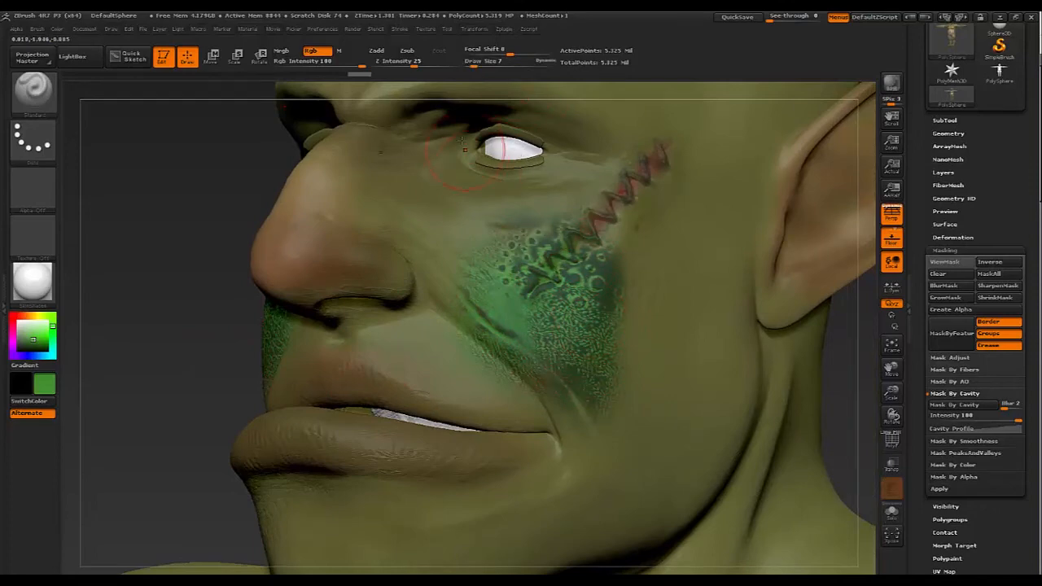
key("shift")
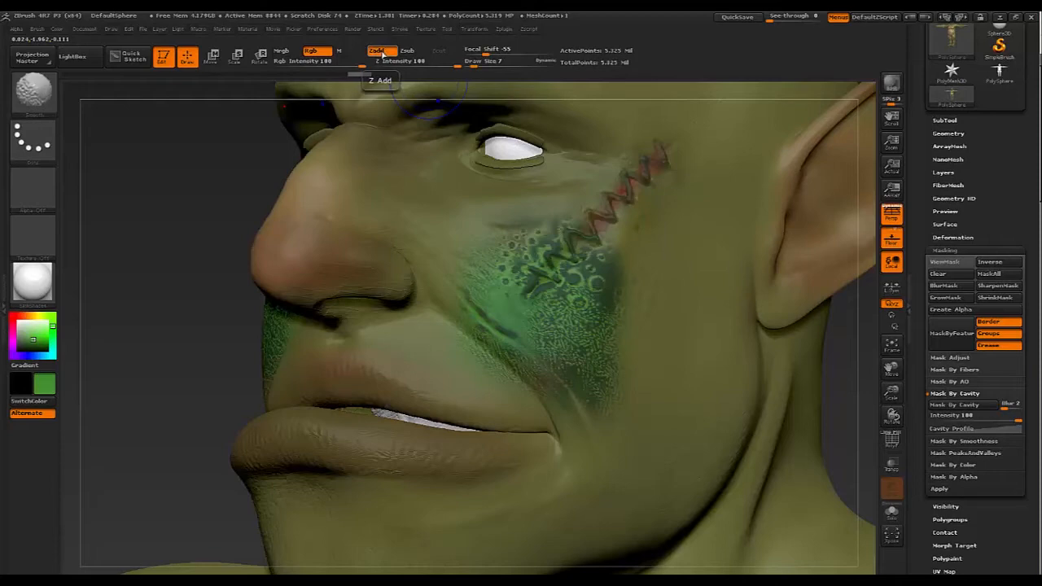
left_click_drag(534, 334, 593, 347)
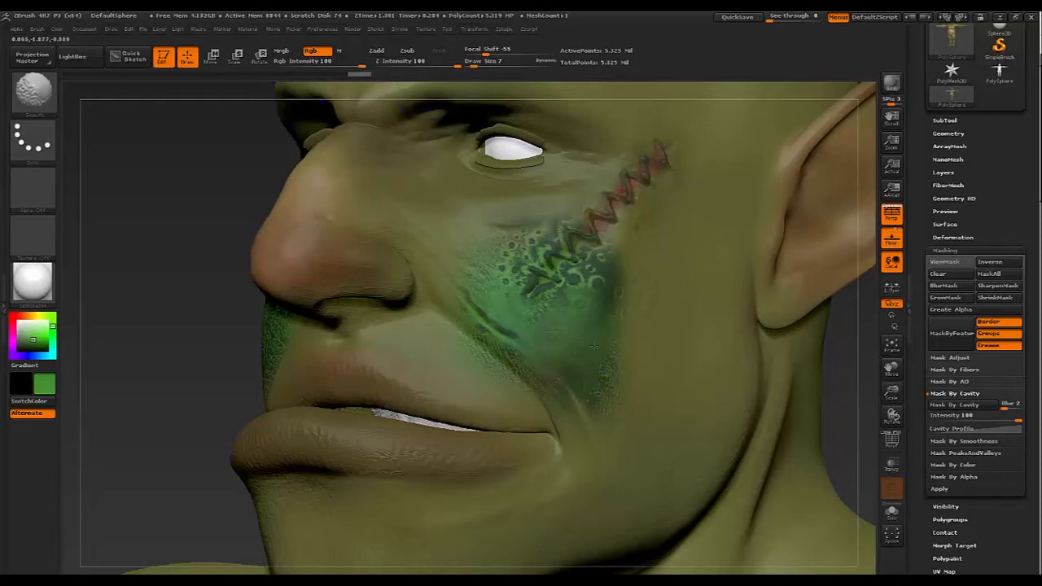
mouse_move(598, 272)
left_mouse_down("shift")
mouse_move(529, 281)
mouse_move(527, 236)
left_mouse_up("shift")
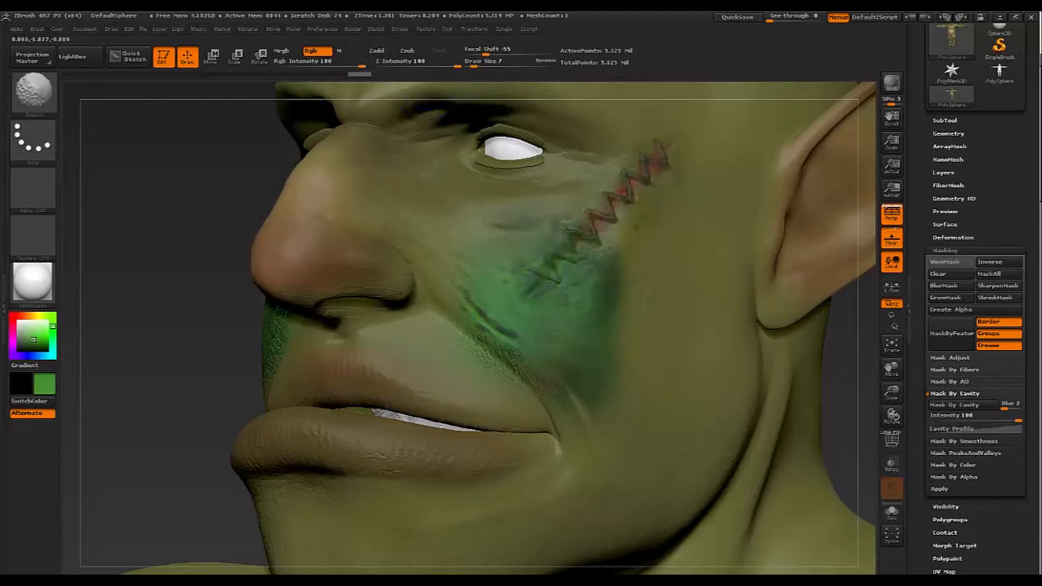
left_click_drag(476, 308, 488, 330, "shift")
left_click_drag(571, 372, 598, 382, "shift")
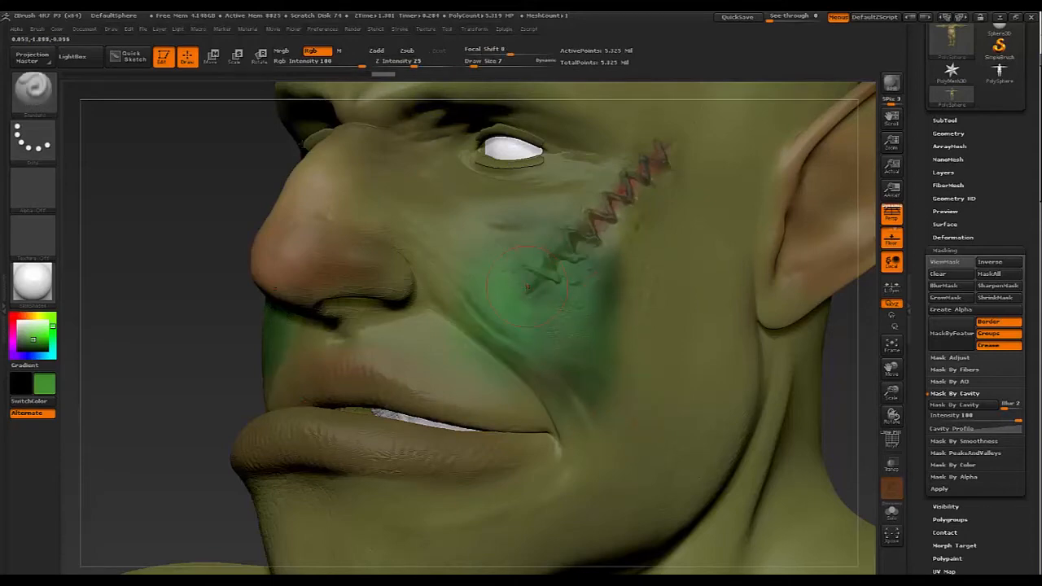
Switch to the hPolish brush and set it to apply only colour, with Rgb on and Zadd off
key("b")
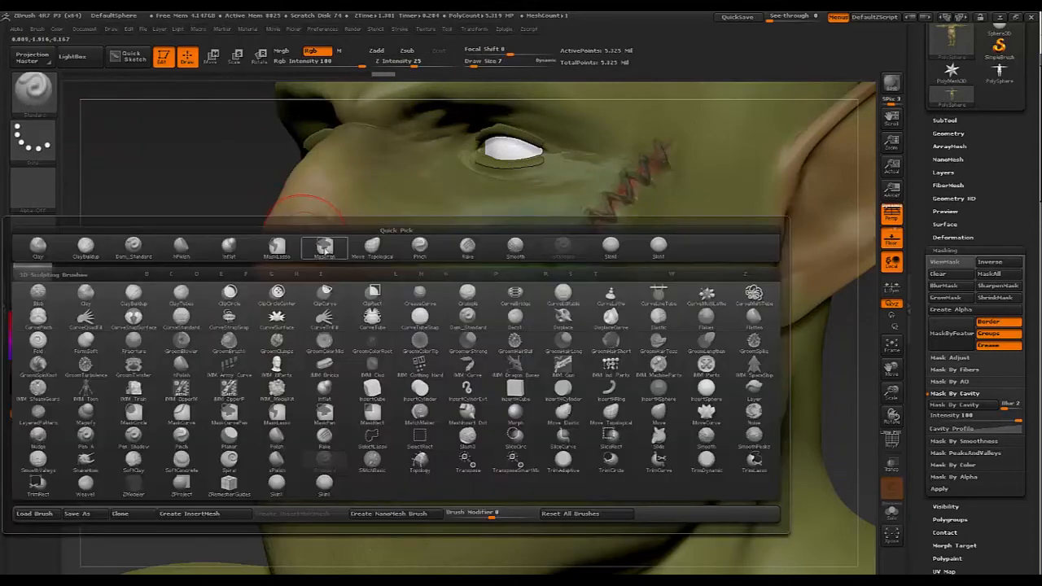
key("h")
key("p")
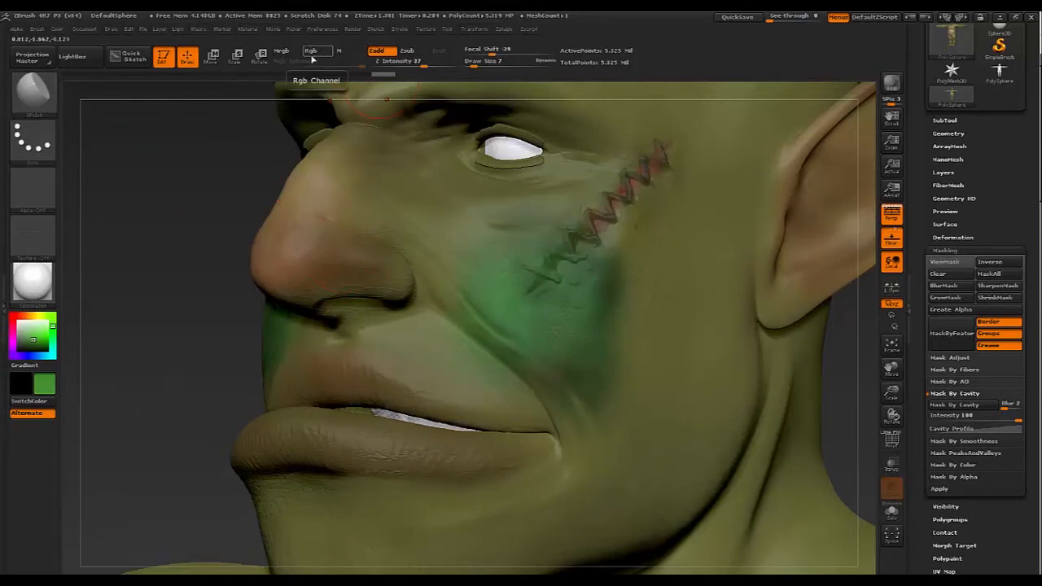
mouse_move(191, 219)
left_mouse_down("alt")
mouse_move(256, 234)
mouse_move(233, 233)
mouse_move(275, 174)
left_mouse_up("alt")
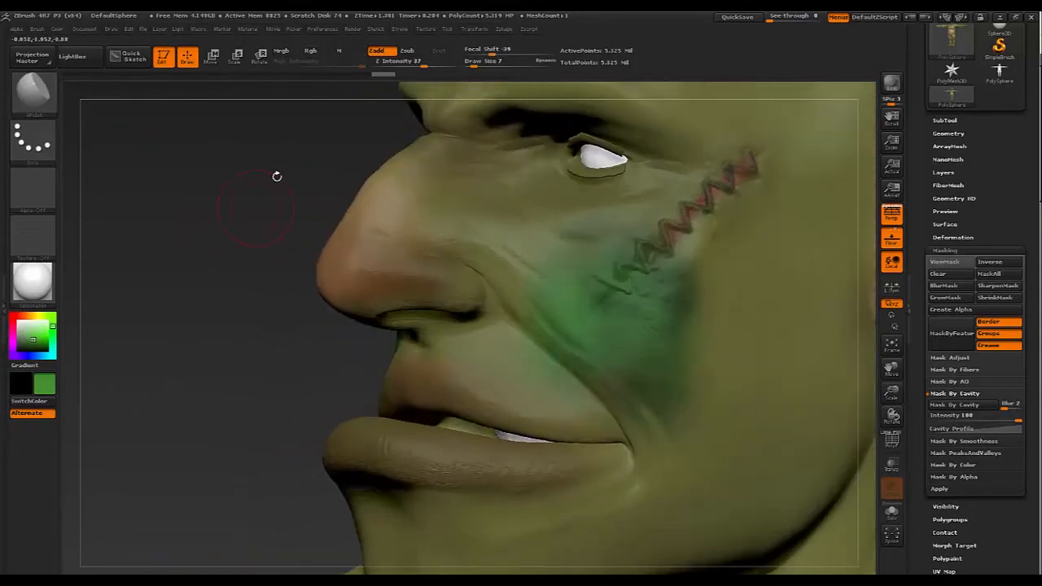
left_click(312, 52)
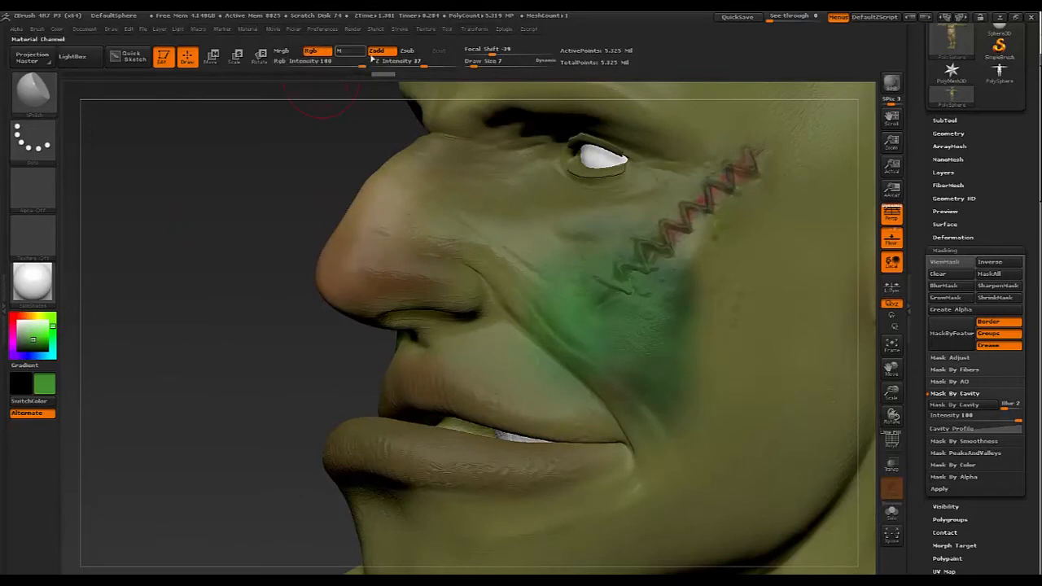
left_click(376, 51)
Paint the cheek scar and nearby spots bright red, and tint the fold beside the nose at an Rgb intensity of 13
mouse_move(284, 180)
left_mouse_down("alt")
mouse_move(291, 191)
mouse_move(258, 196)
mouse_move(188, 374)
mouse_move(204, 367)
mouse_move(175, 369)
left_mouse_up("alt")
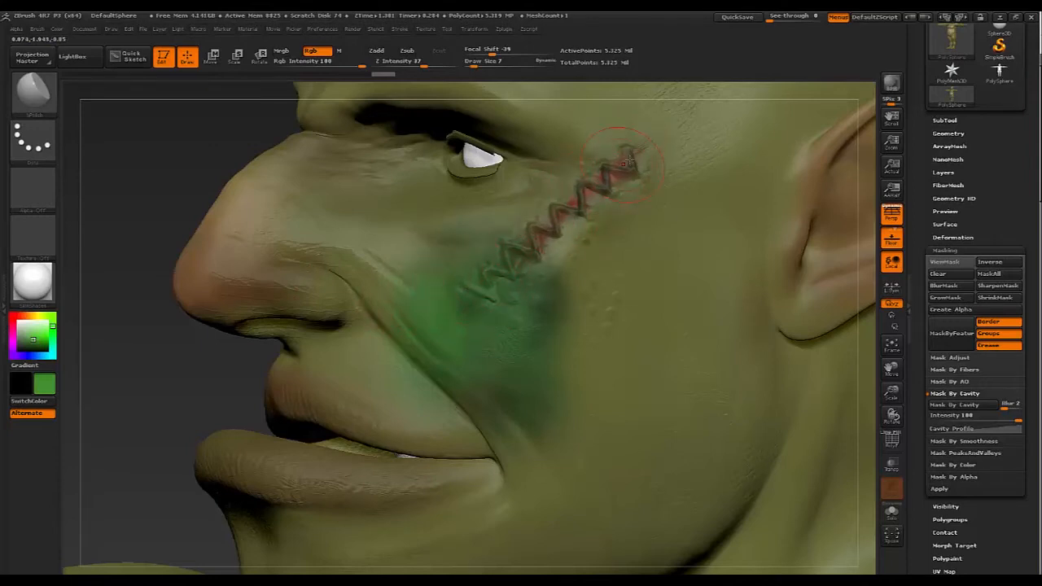
left_click_drag(207, 359, 182, 368, "alt")
left_click(37, 315)
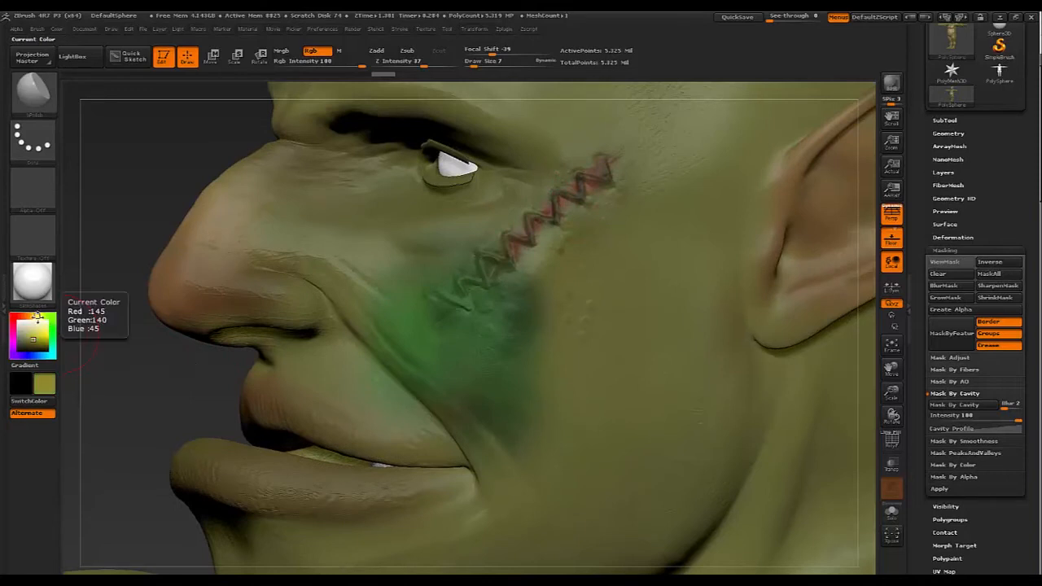
left_click(12, 316)
left_click_drag(36, 334, 45, 337)
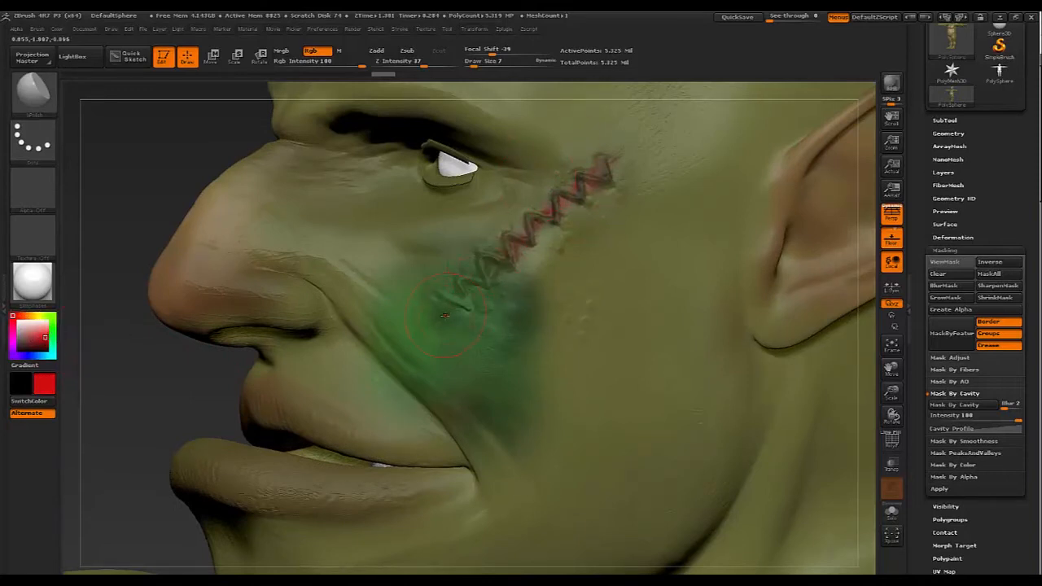
mouse_move(444, 316)
left_mouse_down()
mouse_move(525, 213)
mouse_move(603, 168)
left_mouse_up()
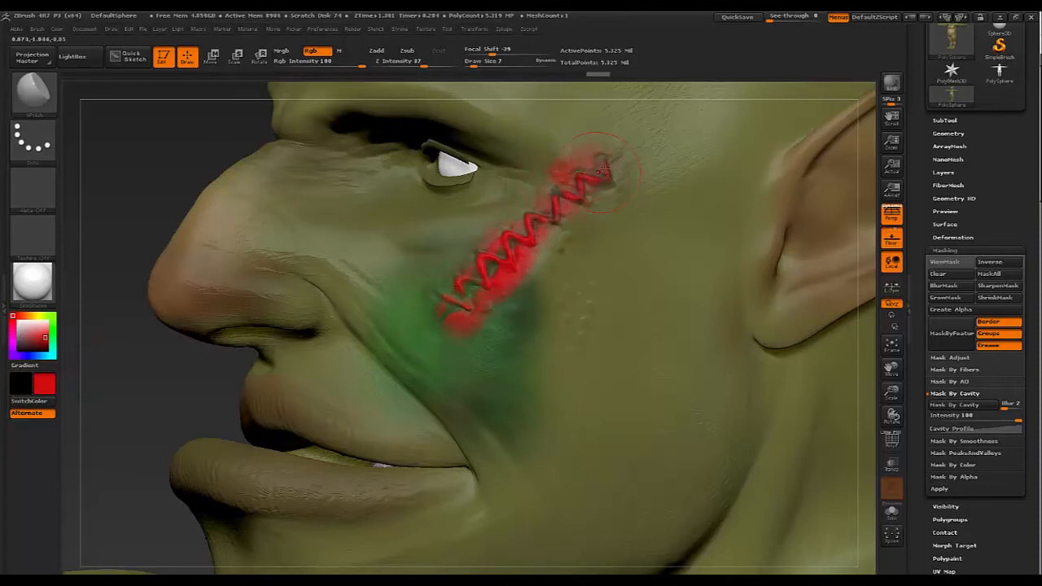
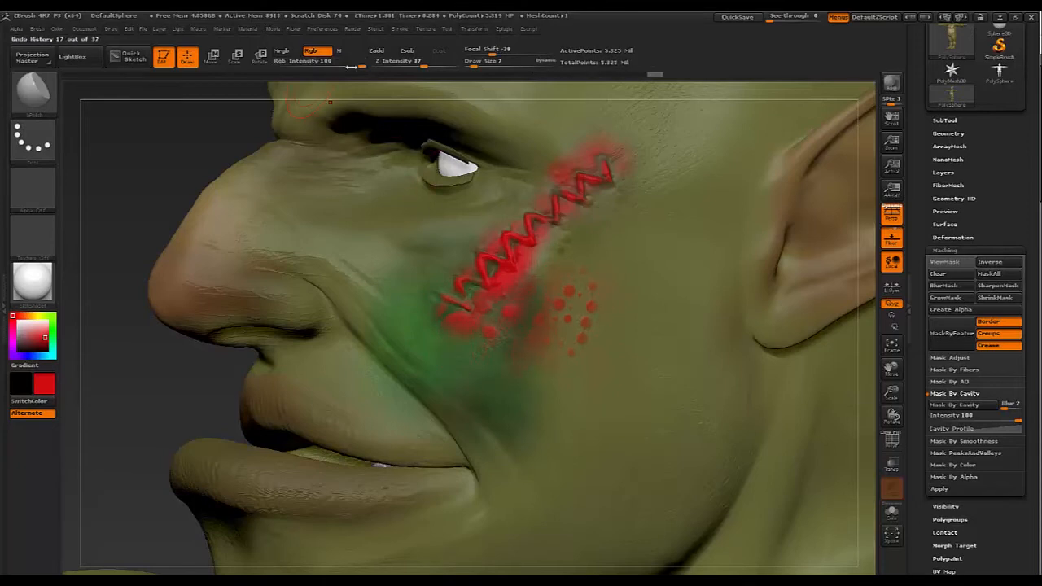
left_click_drag(359, 65, 303, 91)
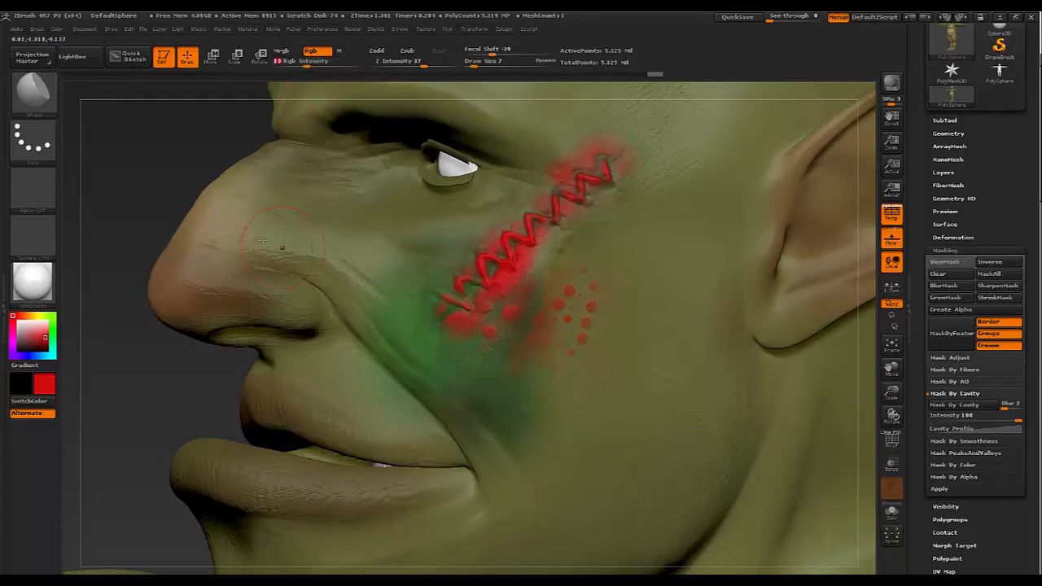
mouse_move(263, 240)
left_mouse_down()
mouse_move(228, 243)
mouse_move(255, 274)
mouse_move(319, 273)
mouse_move(335, 295)
mouse_move(296, 275)
left_mouse_up()
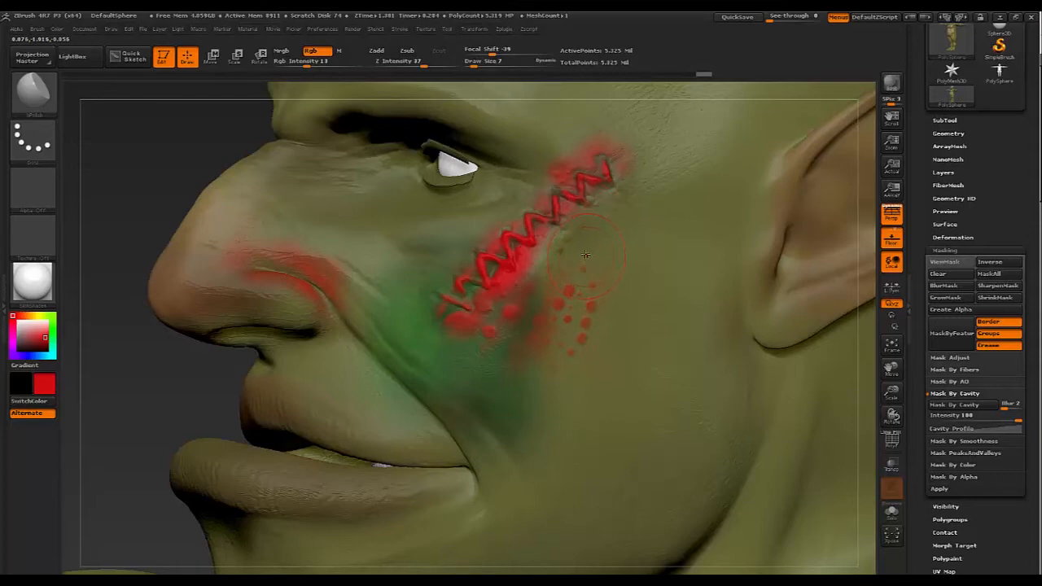
Frame the whole goblin, collapse the masking settings and drop the mesh to its lowest subdivision level
key("f")
left_click_drag(621, 337, 653, 381)
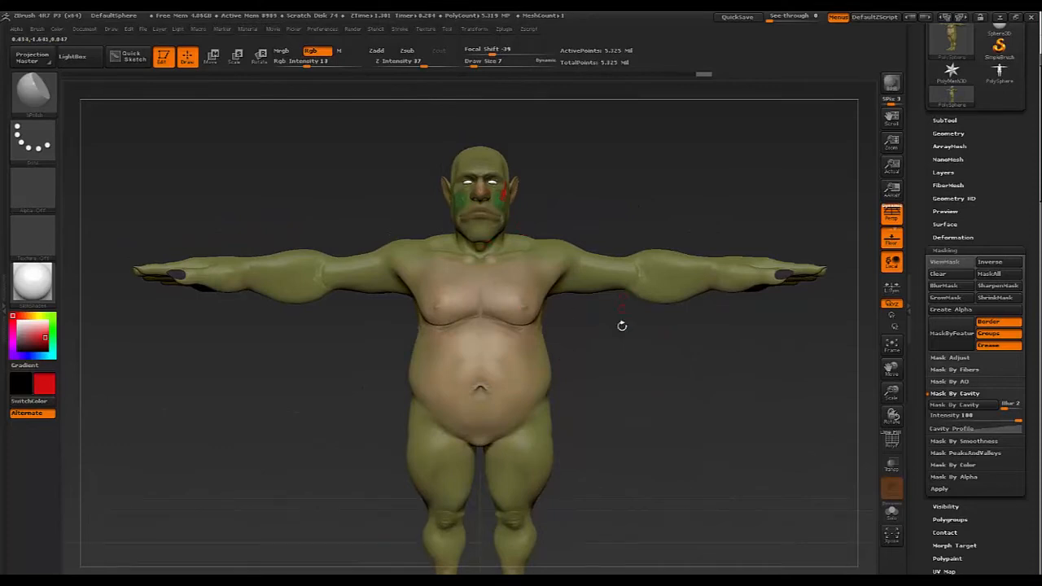
left_click_drag(623, 406, 635, 376, "alt")
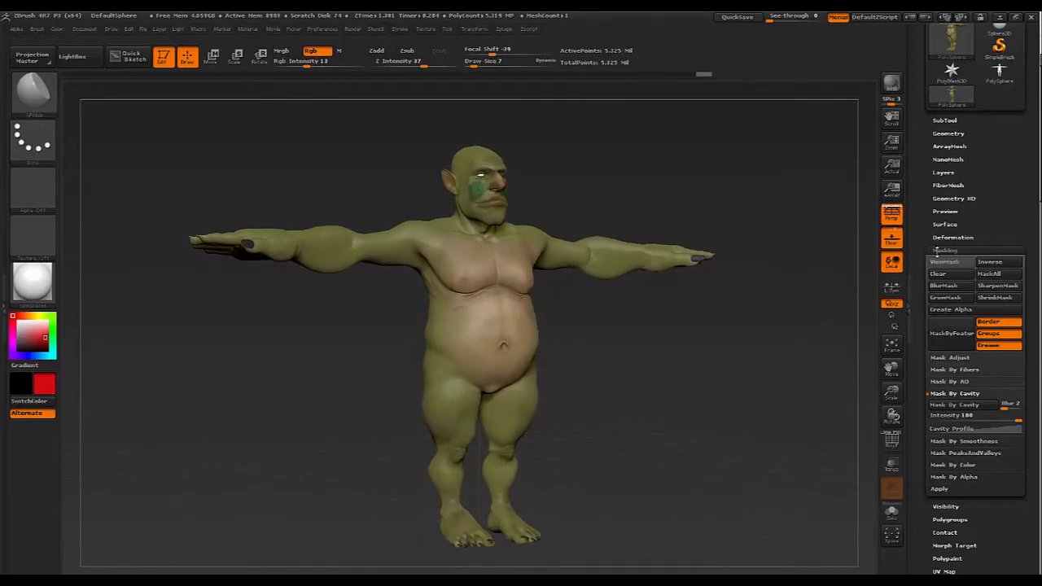
left_click(936, 251)
left_click_drag(916, 204, 916, 317)
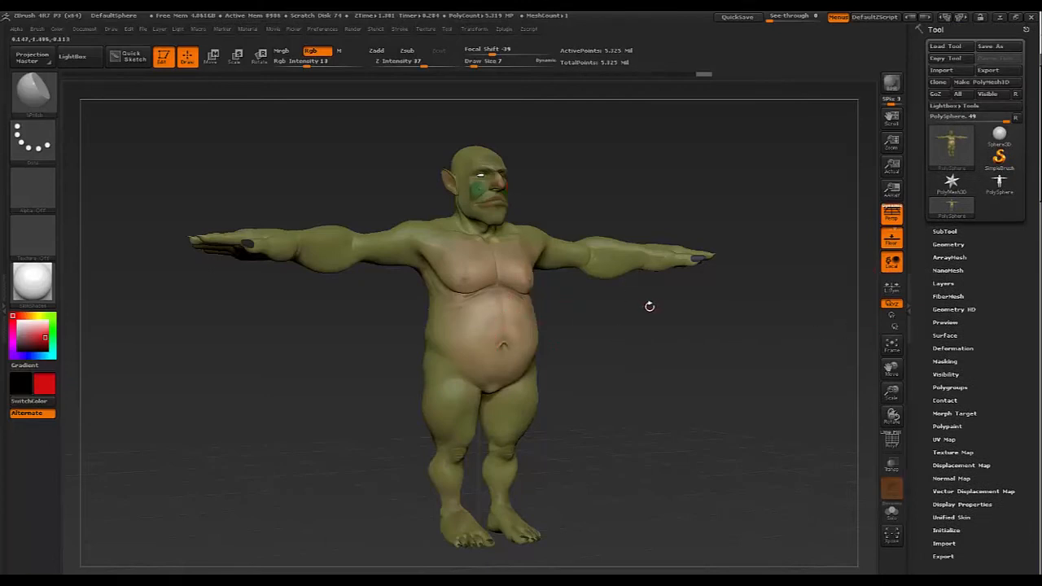
key("shift")
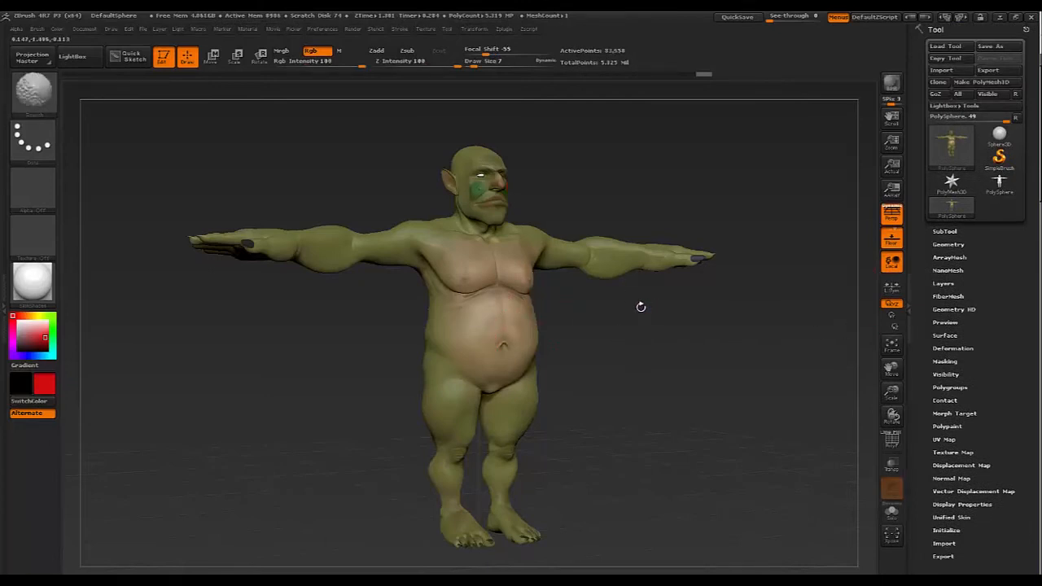
key("shift+d")
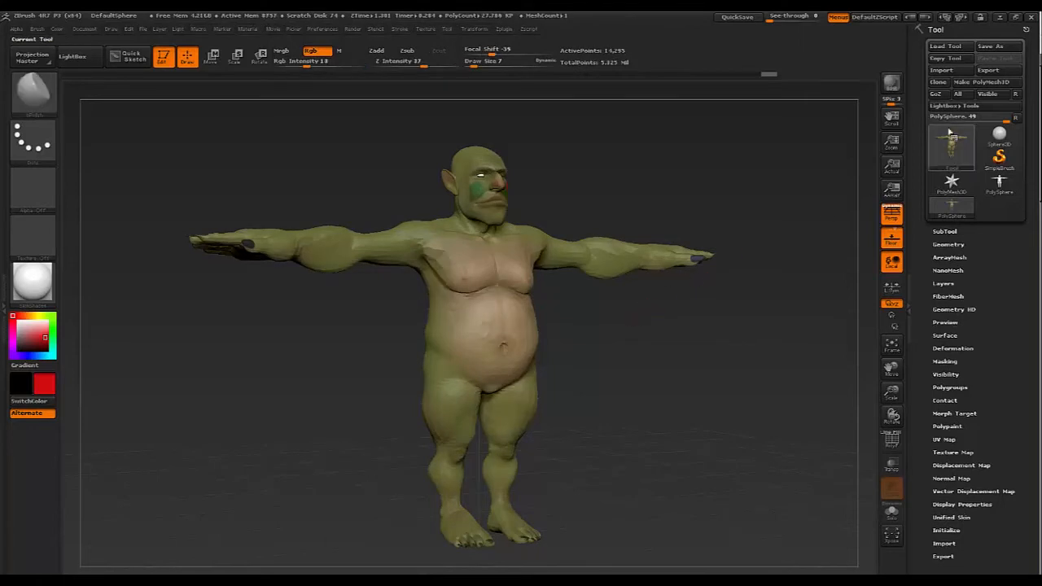
Open the OBJ export dialog for the low-resolution goblin and close it without saving
left_click(986, 71)
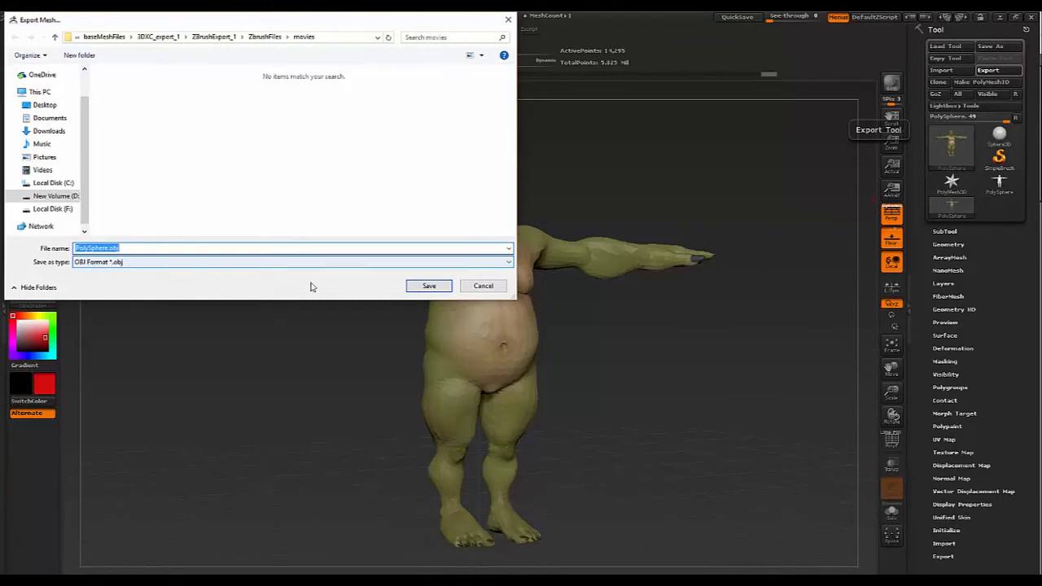
left_click(482, 286)
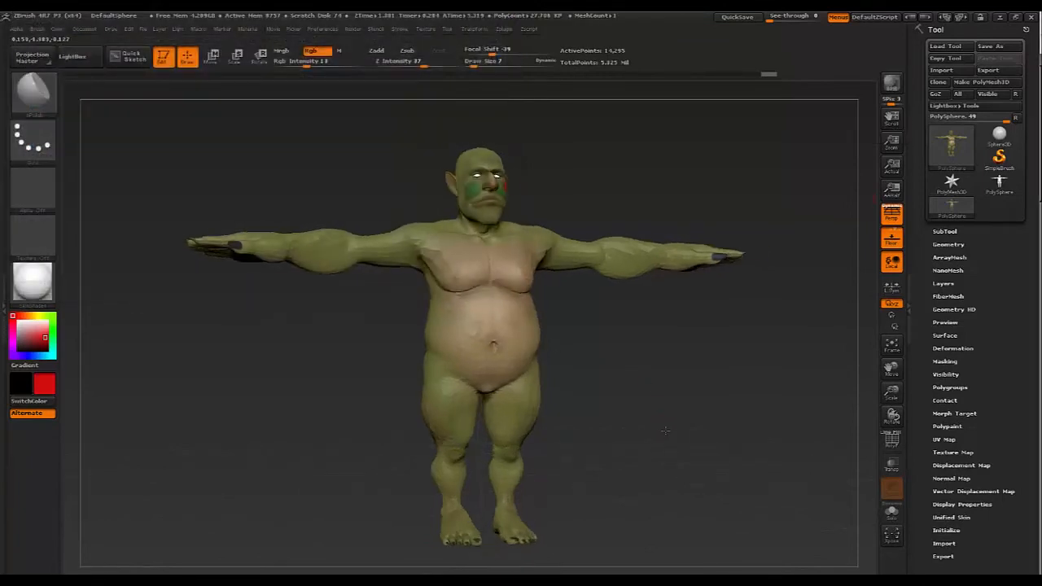
mouse_move(665, 431)
left_mouse_down("shift")
mouse_move(643, 420)
mouse_move(656, 410)
mouse_move(677, 419)
left_mouse_up("shift")
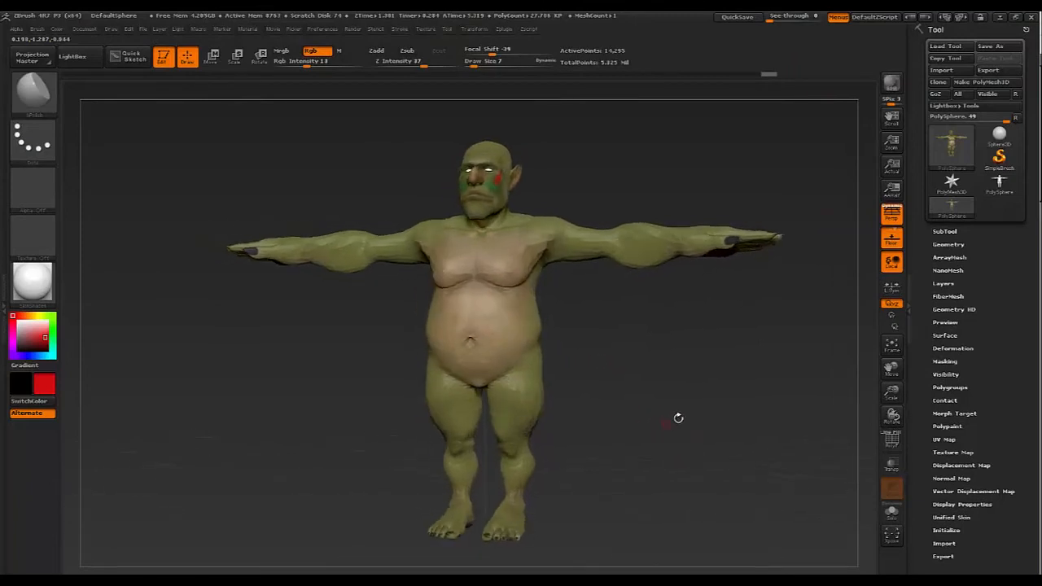
Load the saved tool PolySphere.ZTL and drop the goblin to its lowest subdivision level
left_click(942, 49)
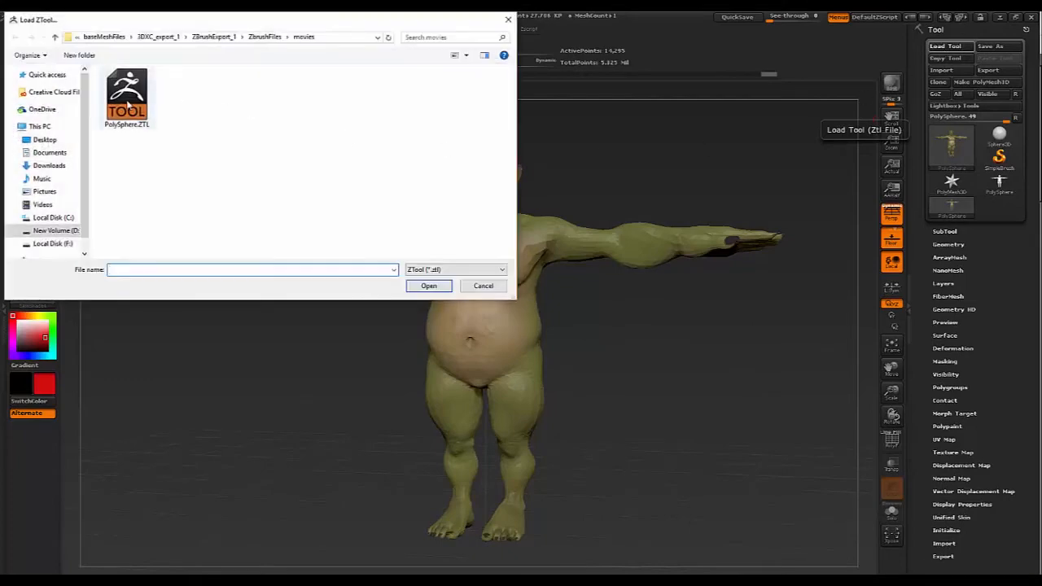
double_click(124, 101)
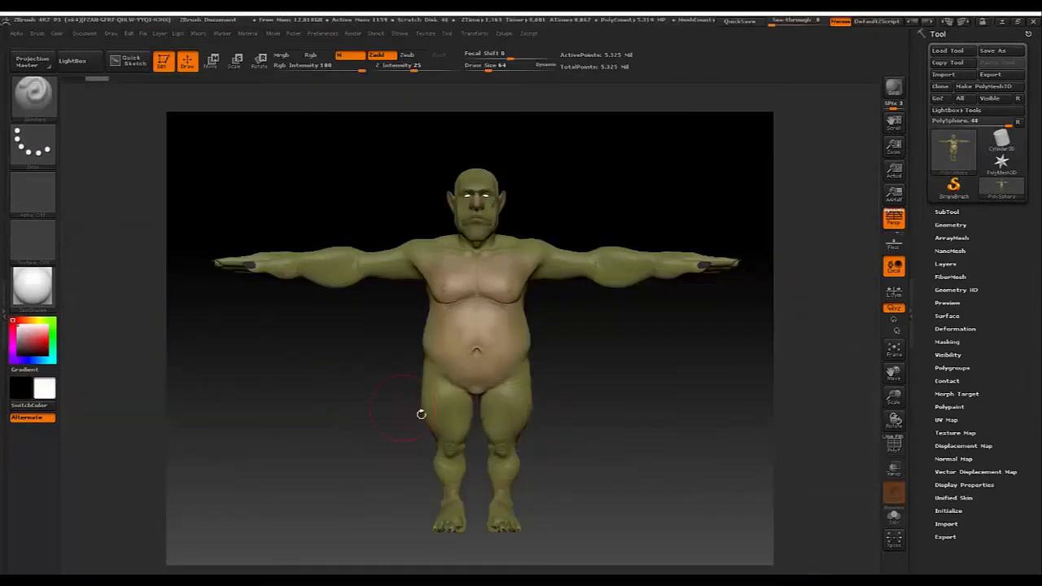
key("shift+d")
key("shift+d")
key("shift+d")
key("shift+d")
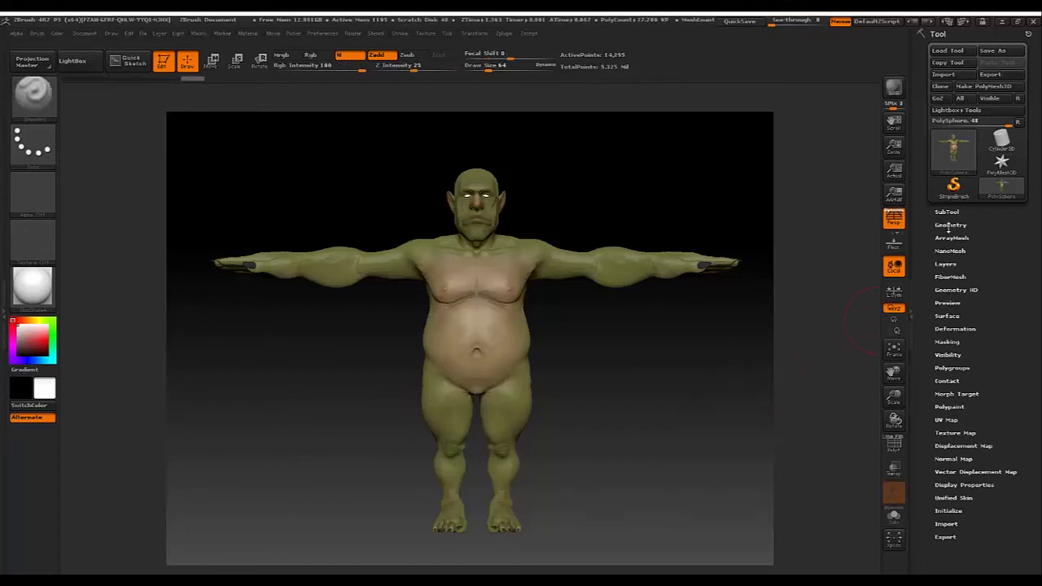
Open the polygroup settings, turn on the PolyFrame display and examine the goblin's polygroups from several angles
left_click(946, 367)
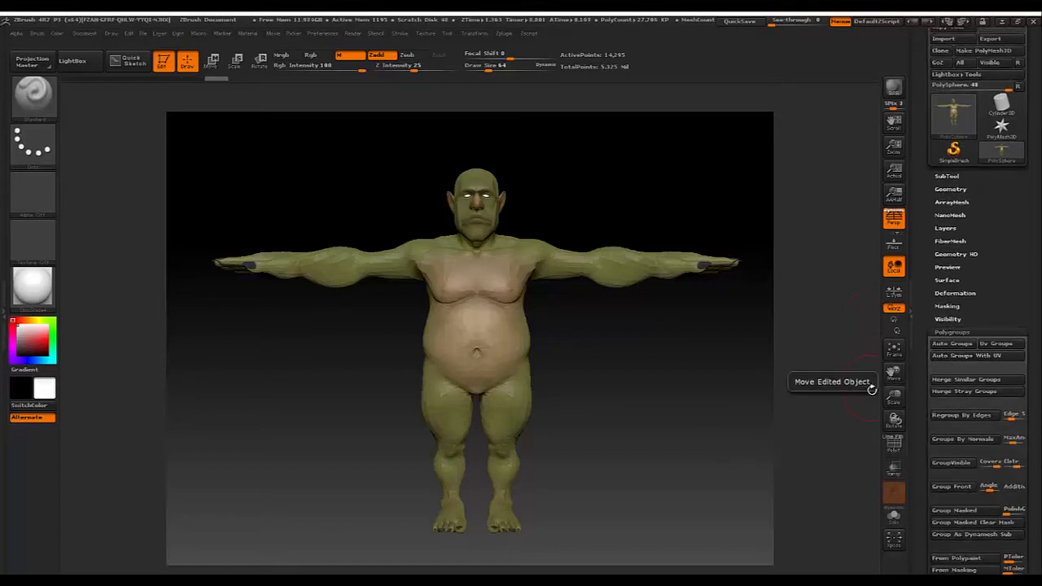
left_click(894, 444)
left_click_drag(608, 410, 637, 420)
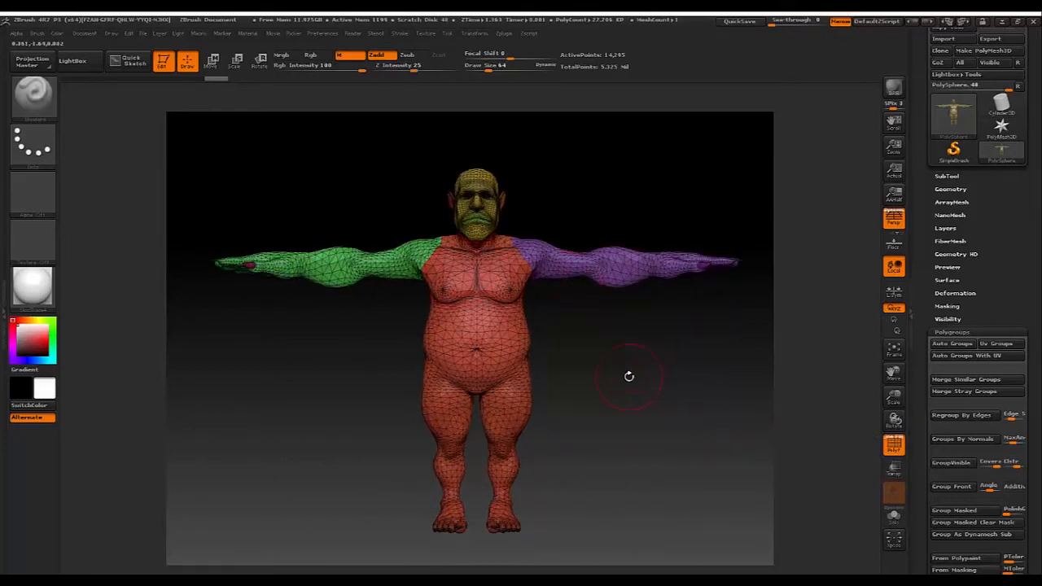
left_click_drag(628, 376, 589, 384)
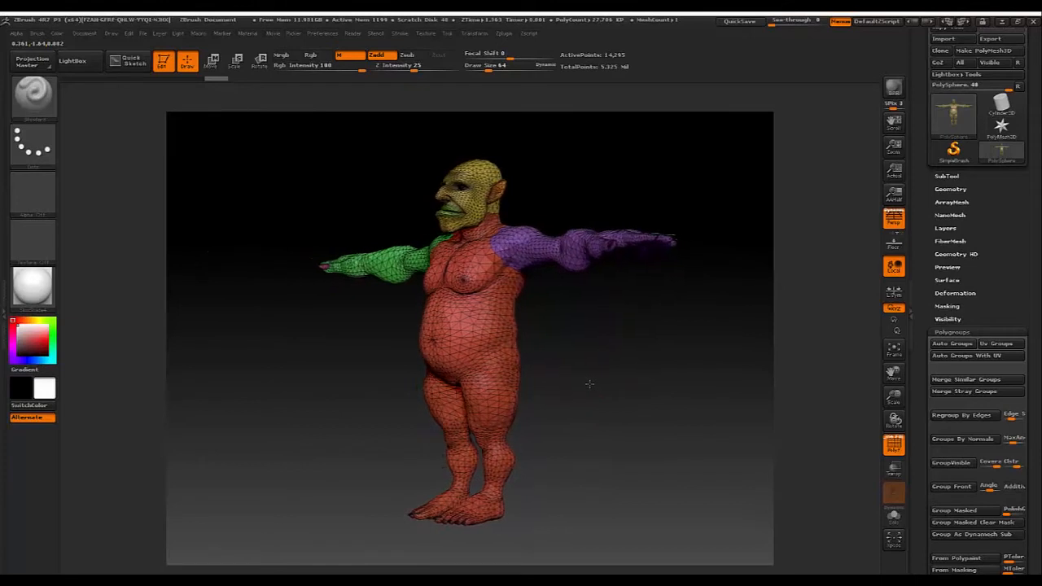
left_click_drag(581, 339, 620, 353)
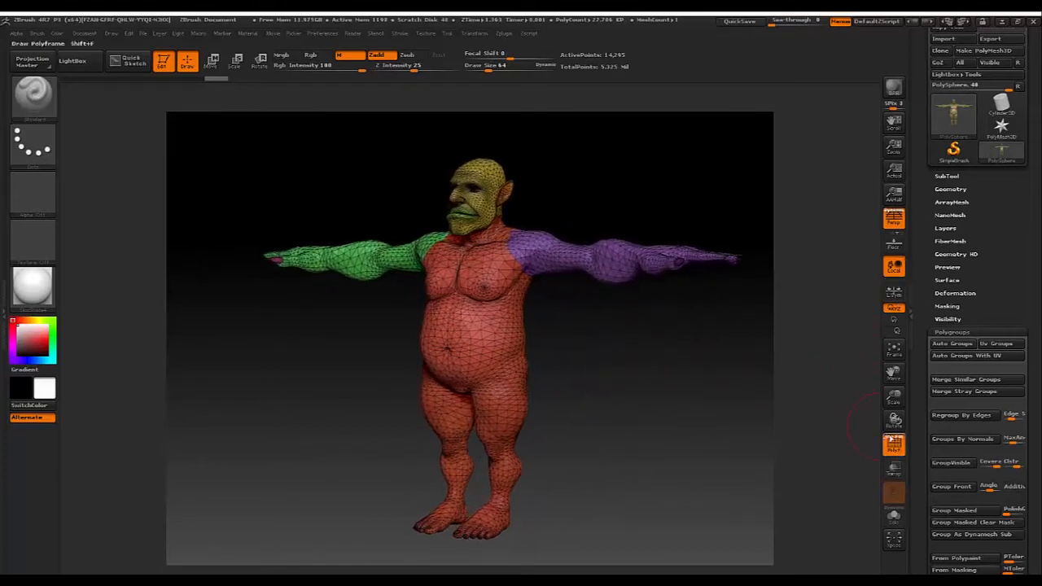
Turn off the PolyFrame display and set the Standard brush's auto-masking Mask By Polygroups to 100
left_click(893, 444)
mouse_move(765, 431)
left_mouse_down("alt")
mouse_move(721, 415)
mouse_move(630, 481)
mouse_move(578, 433)
mouse_move(597, 365)
mouse_move(607, 428)
mouse_move(624, 441)
mouse_move(647, 394)
mouse_move(298, 198)
left_mouse_up("alt")
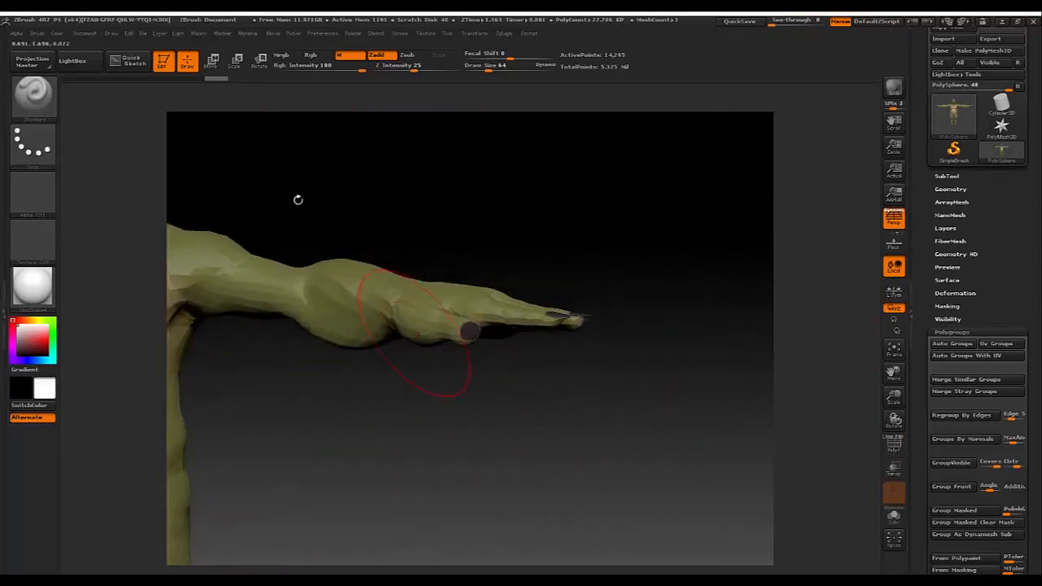
left_click(37, 34)
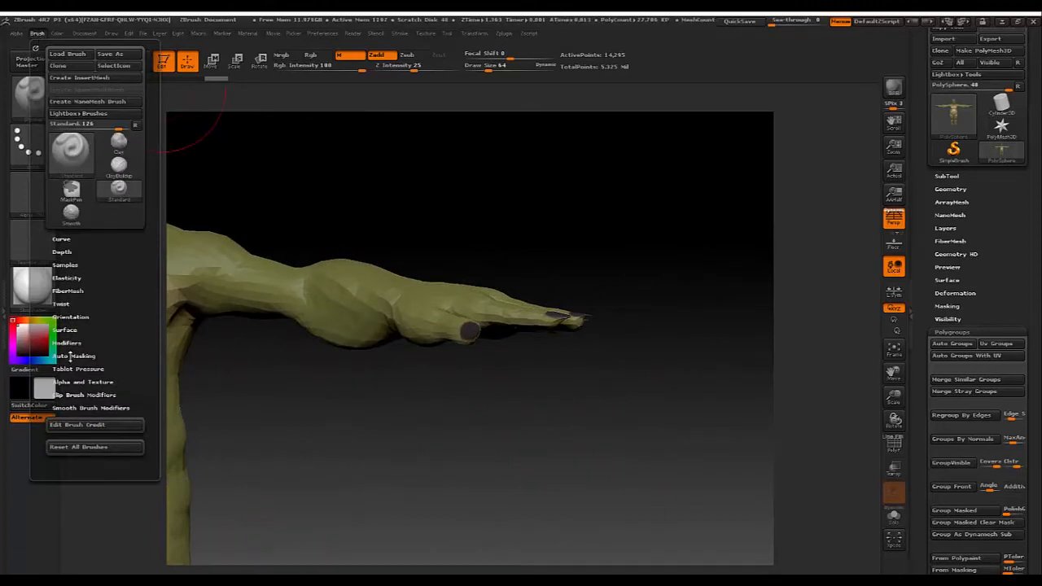
left_click(71, 356)
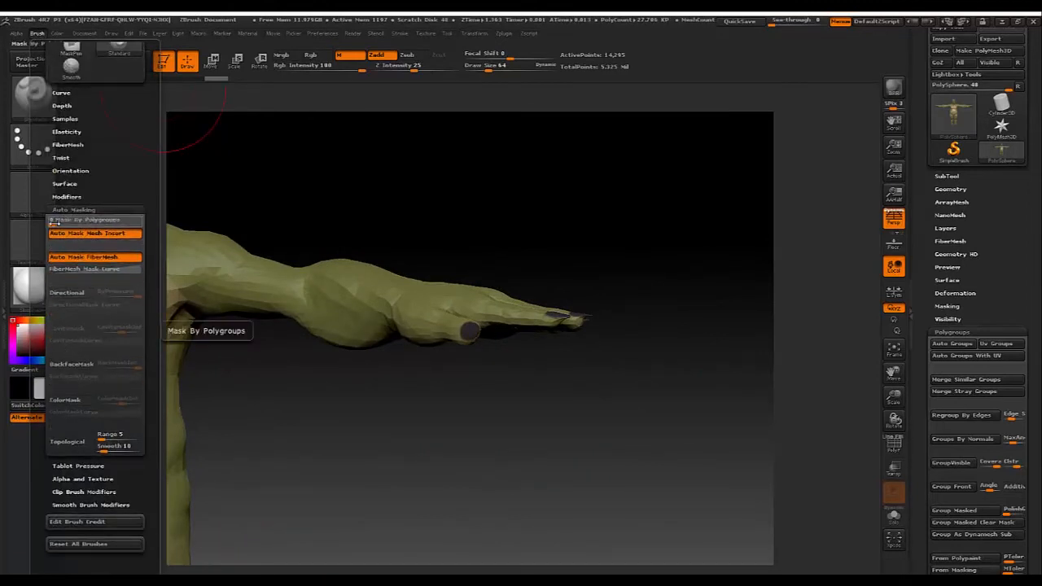
left_click_drag(53, 223, 147, 223)
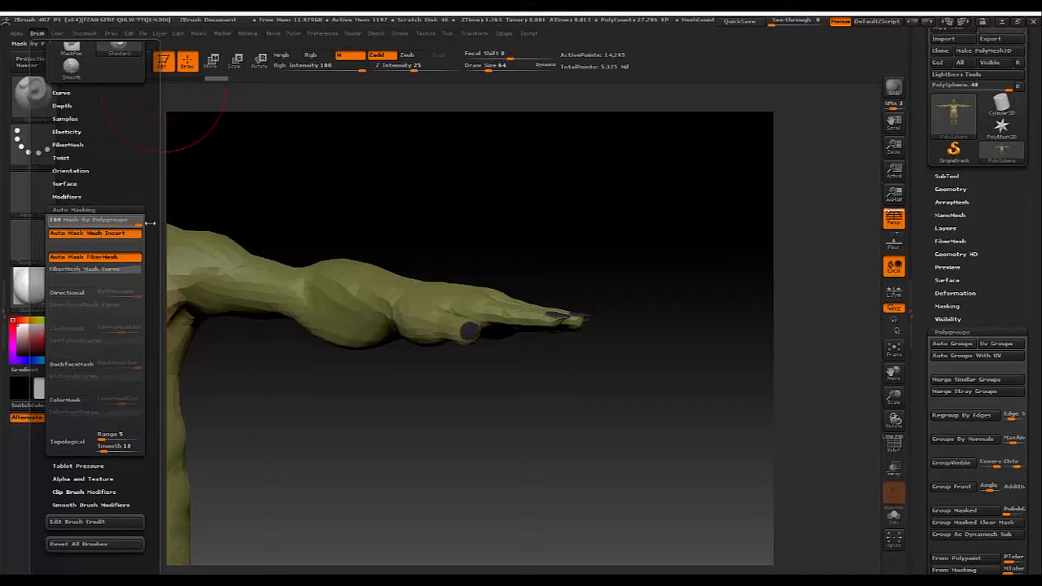
Choose red, set the Standard brush to Rgb only with Zadd off, and paint the goblin's thumbnail
left_click_drag(456, 425, 225, 367)
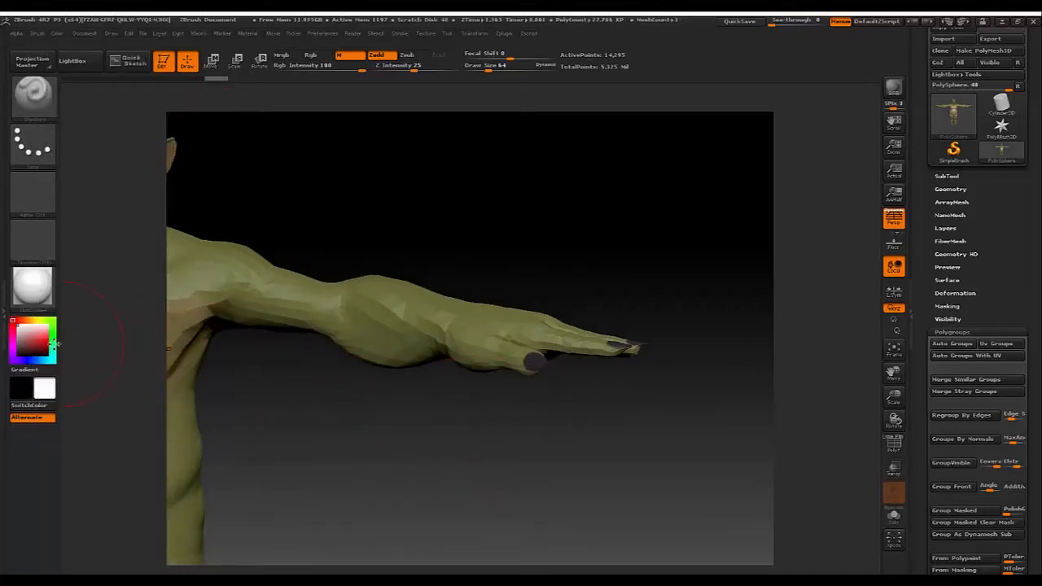
left_click(54, 345)
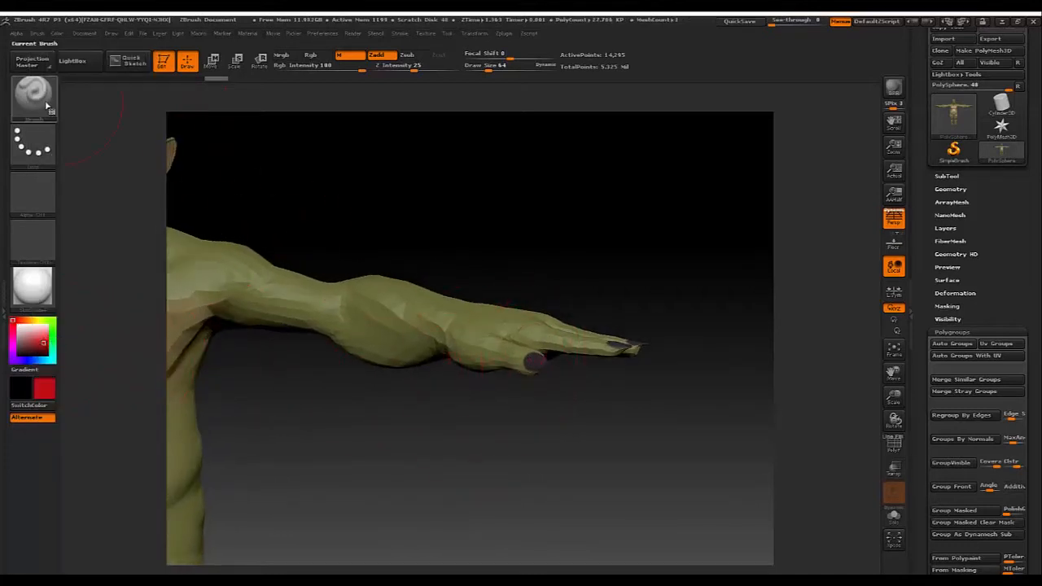
left_click(313, 55)
left_click(380, 55)
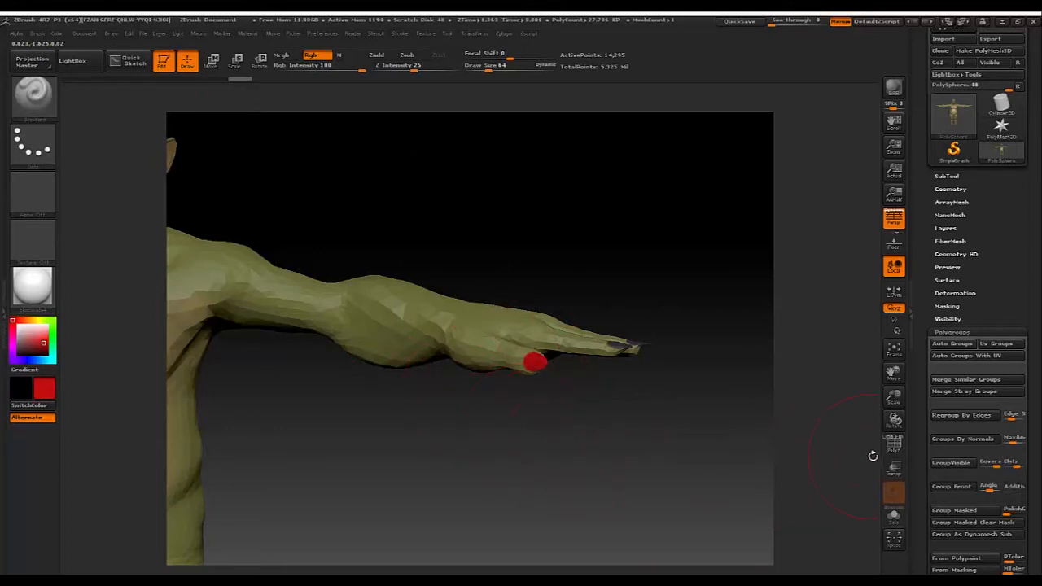
Isolate the head's main polygroup on the goblin and invert the visibility so the rest of the model shows instead
mouse_move(548, 477)
left_mouse_down("alt")
mouse_move(539, 379)
mouse_move(554, 483)
mouse_move(567, 458)
mouse_move(619, 483)
mouse_move(607, 459)
mouse_move(616, 443)
left_mouse_up("alt")
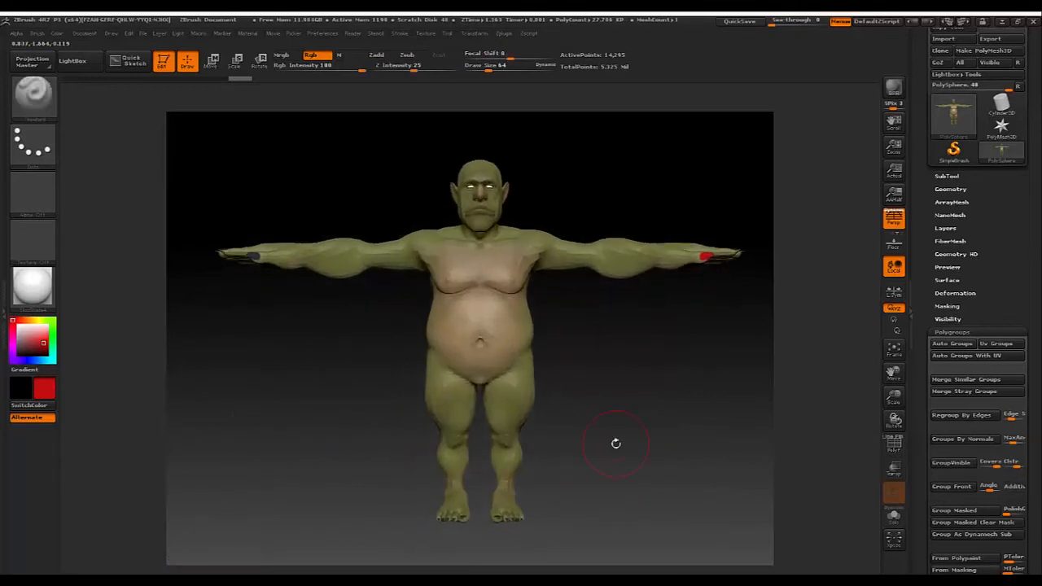
left_click(950, 331)
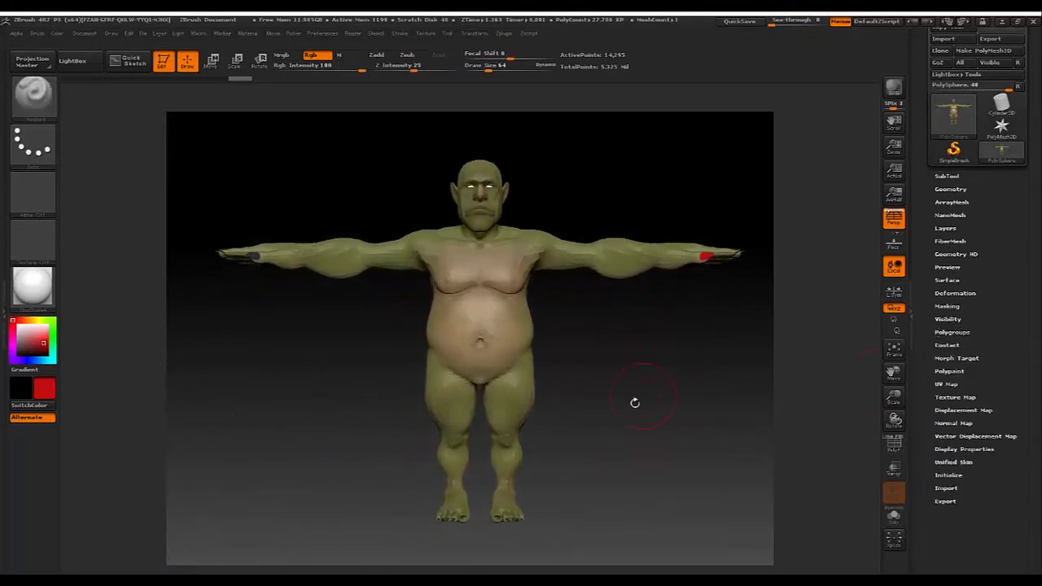
left_click_drag(634, 402, 616, 422, "alt")
left_click_drag(610, 374, 765, 505, "alt")
mouse_move(647, 272)
left_mouse_down()
mouse_move(689, 263)
mouse_move(584, 244)
mouse_move(667, 342)
mouse_move(601, 312)
mouse_move(683, 322)
left_mouse_up()
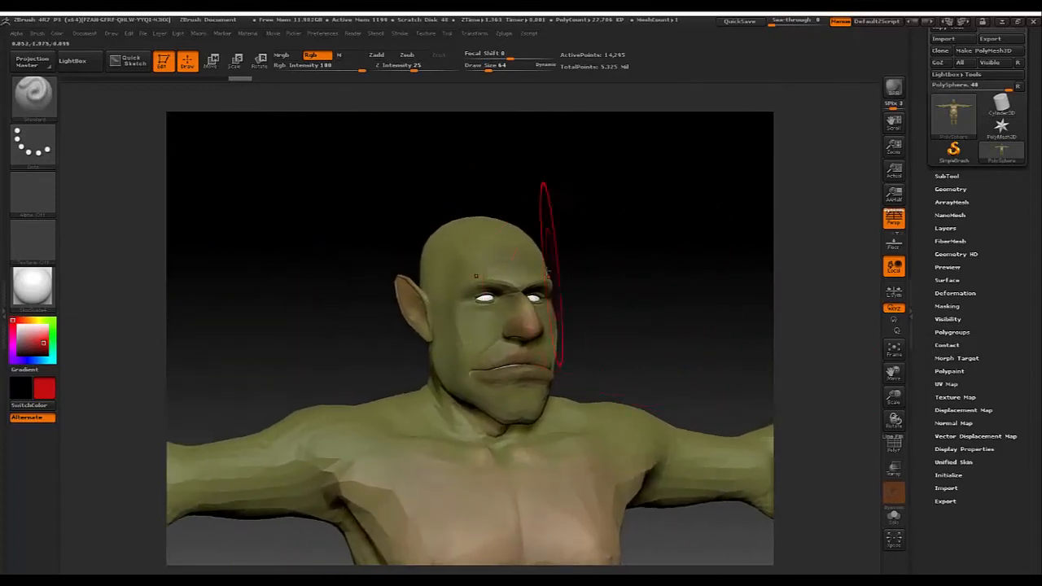
key("ctrl+shift")
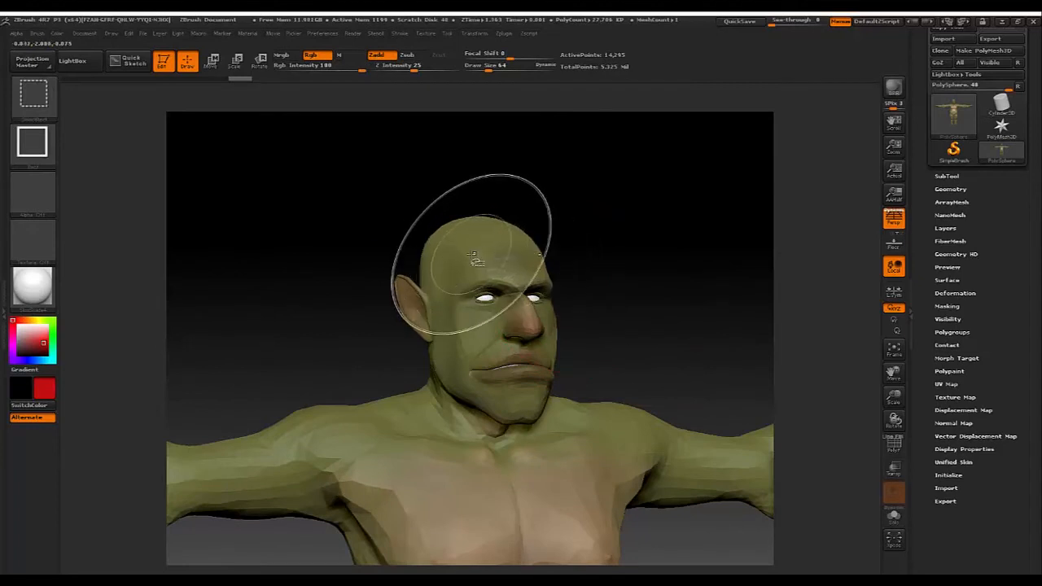
left_click(474, 259, "ctrl+shift")
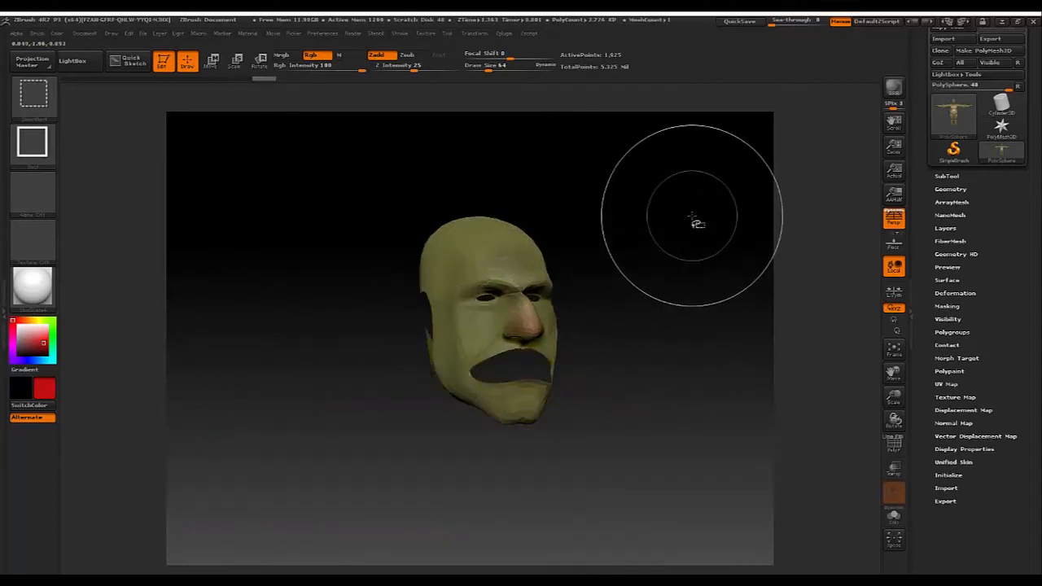
left_click_drag(692, 220, 690, 279, "ctrl+shift")
Hide the ears, lips and mouth interior groups, and invert the visibility to isolate the complete head without eyes and teeth
left_click(423, 314, "ctrl+shift")
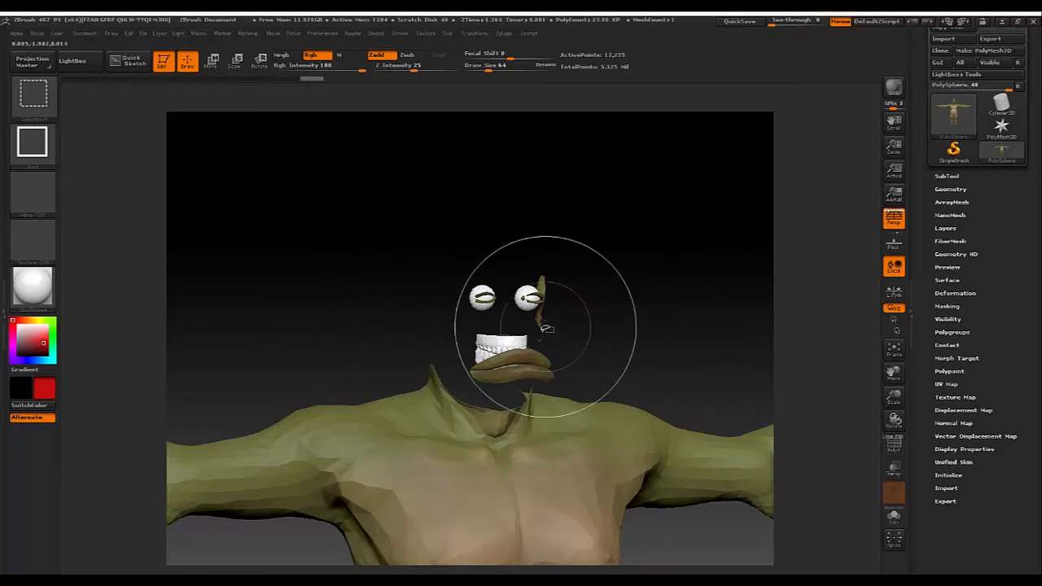
left_click(542, 284, "ctrl+shift")
left_click(529, 360, "ctrl+shift")
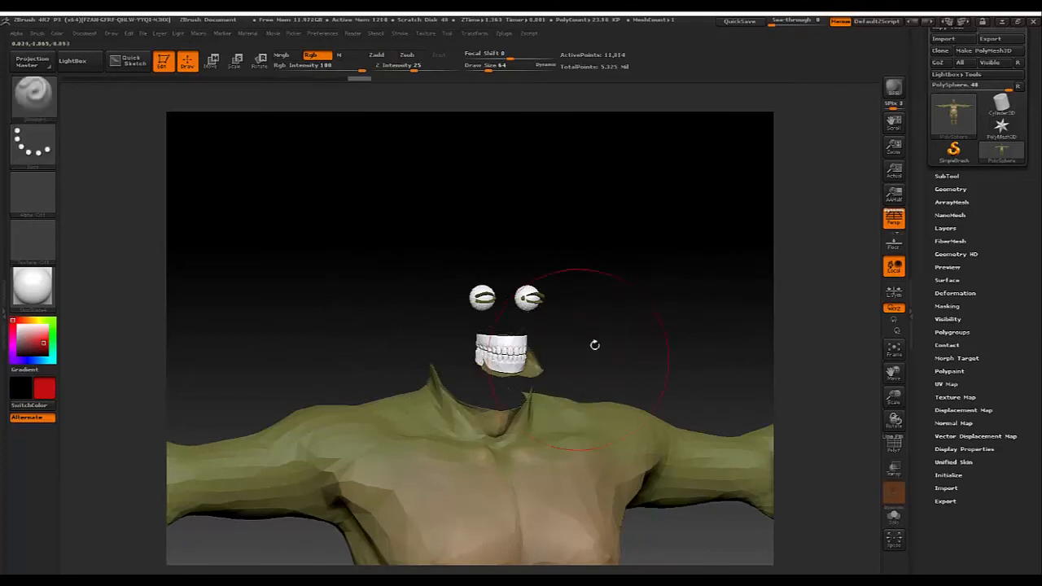
left_click_drag(593, 344, 600, 360)
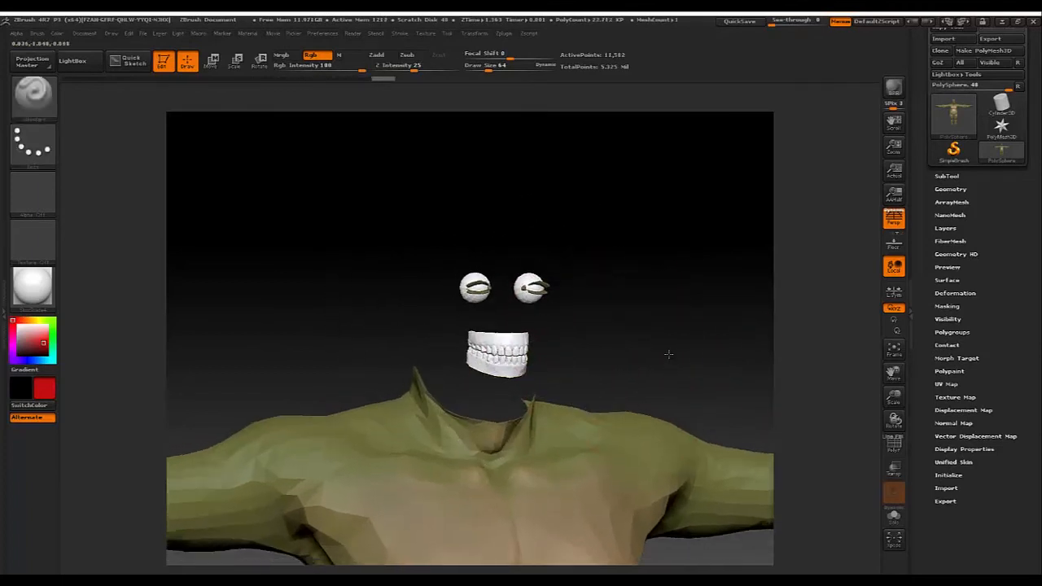
left_click_drag(668, 353, 646, 411)
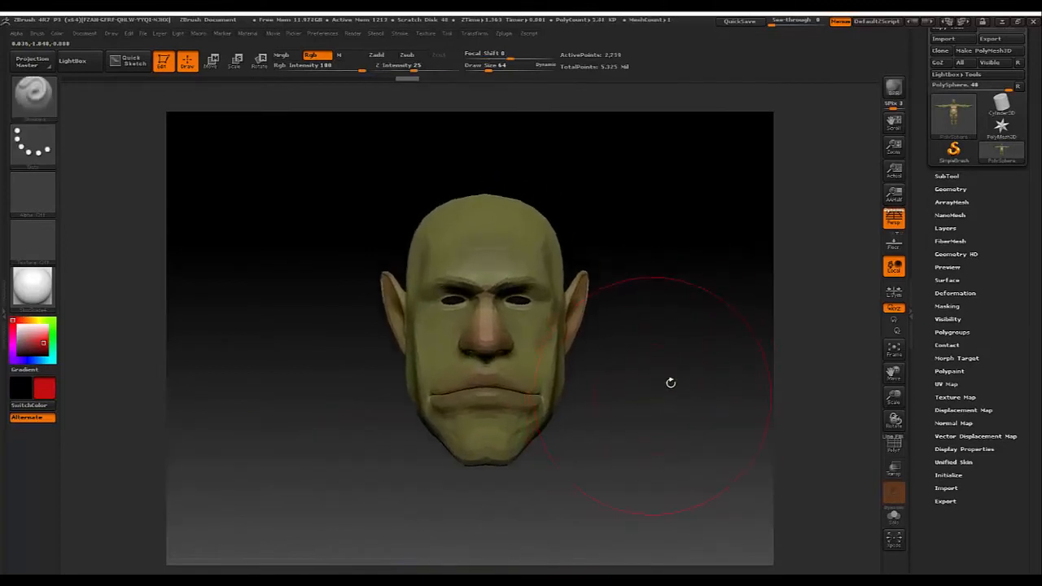
Raise the isolated head to its highest subdivision level and create a new texture map from its polypaint
key("ctrl+d")
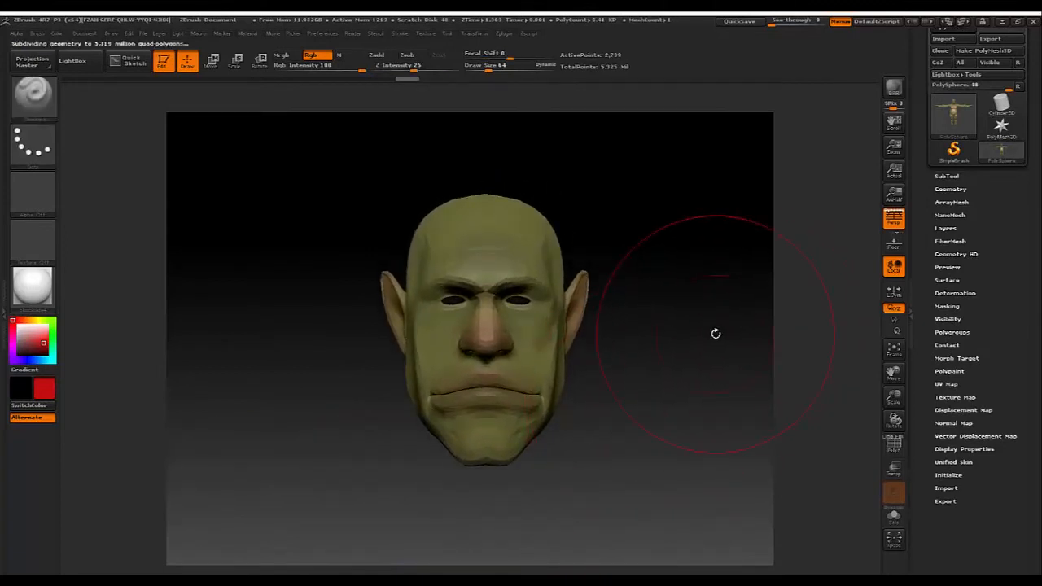
key("ctrl+d")
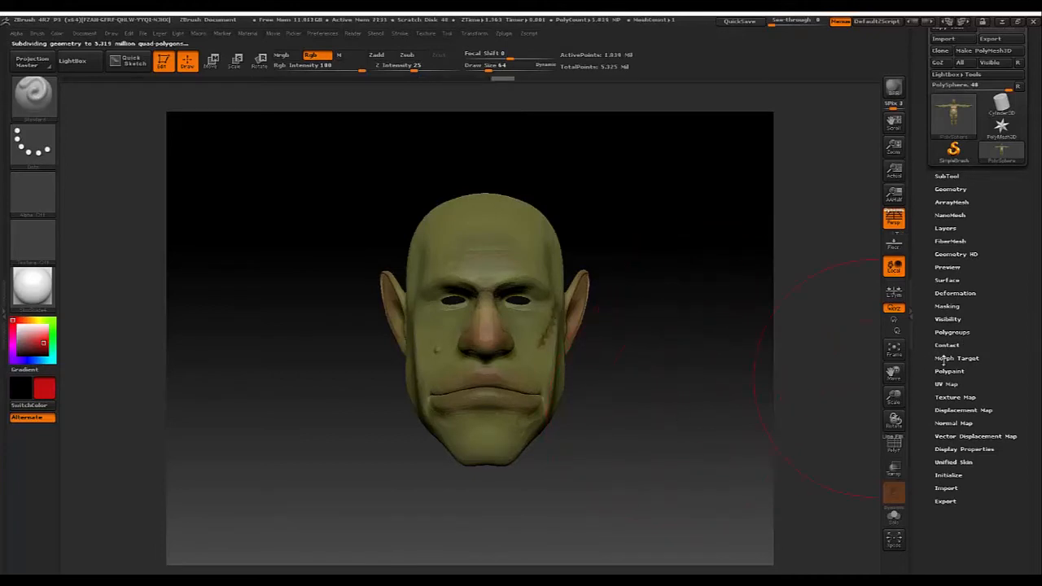
left_click(947, 396)
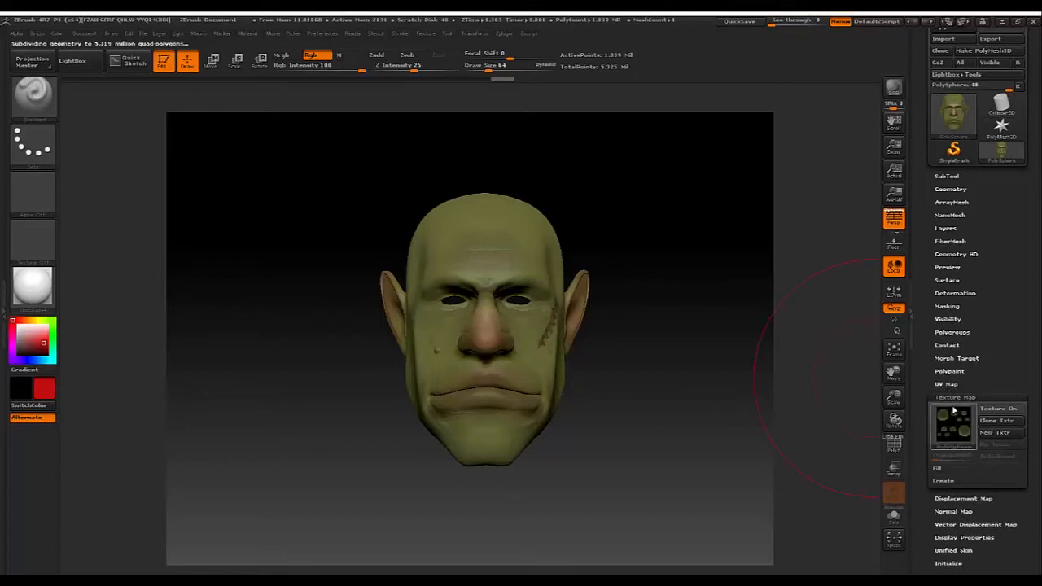
left_click(943, 480)
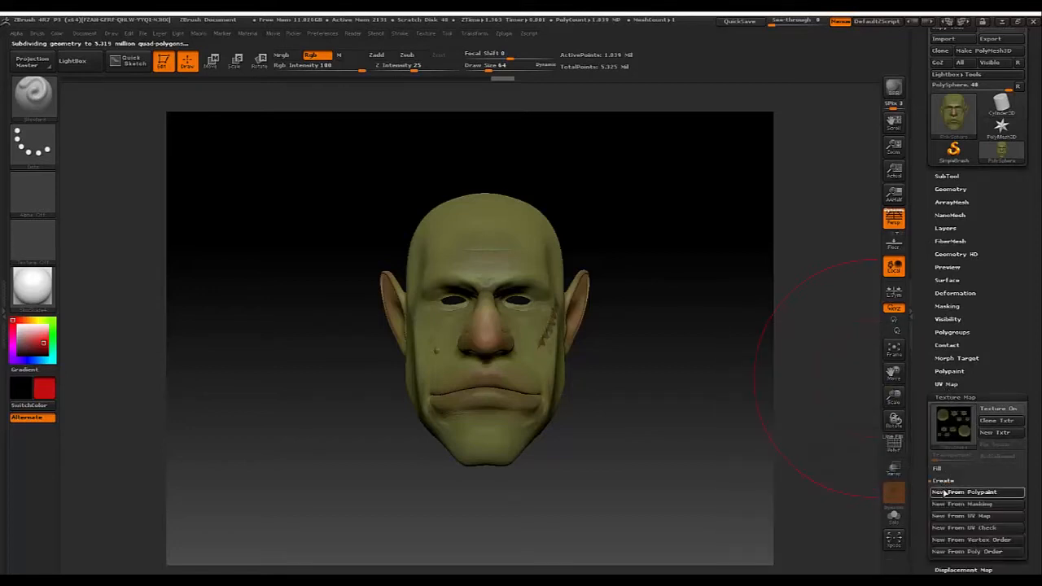
left_click(949, 492)
mouse_move(960, 424)
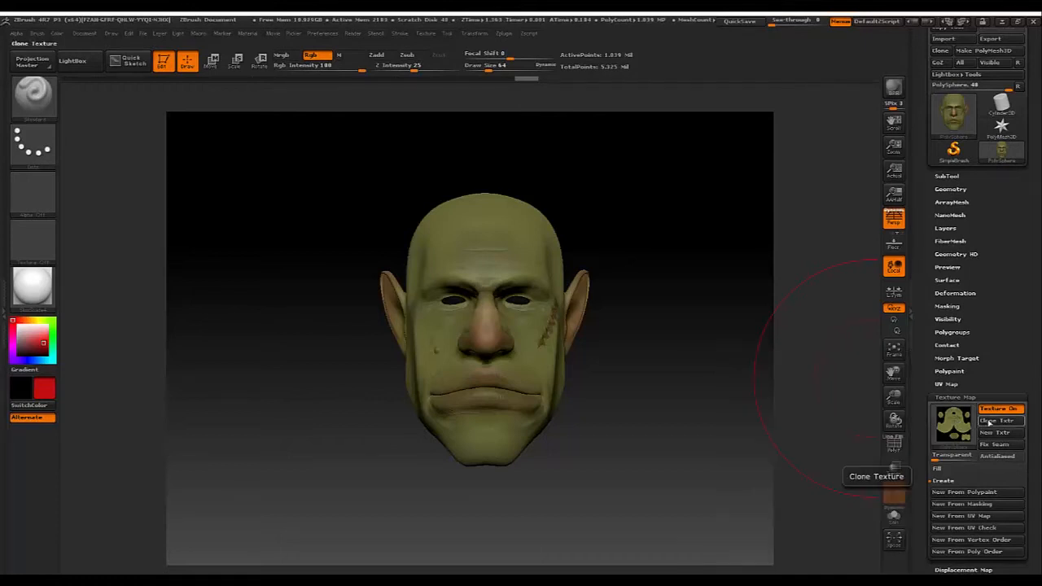
Clone the head's texture map into the texture library and flip the copy vertically
left_click(989, 420)
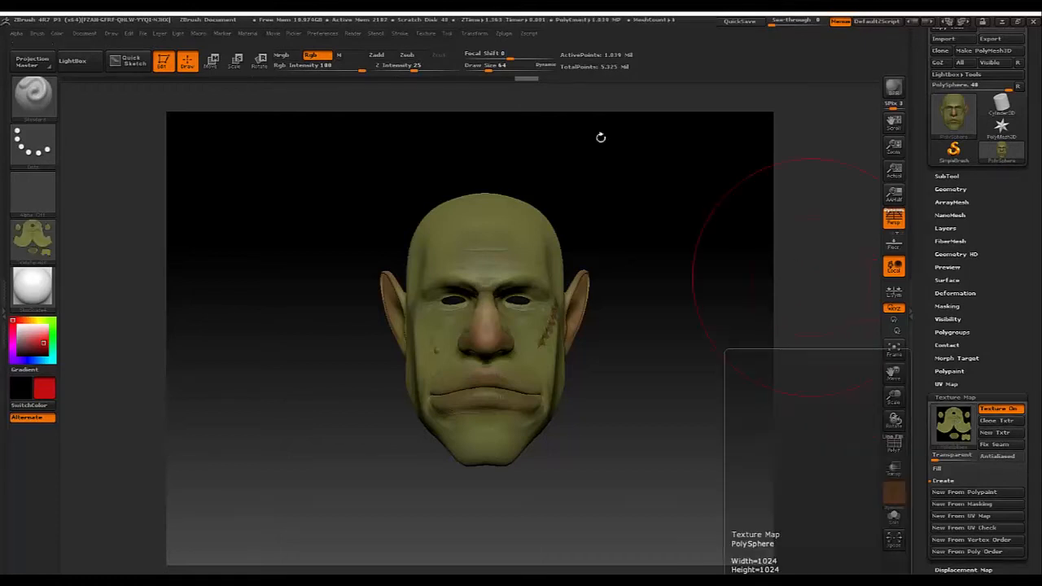
left_click(426, 34)
left_click(470, 260)
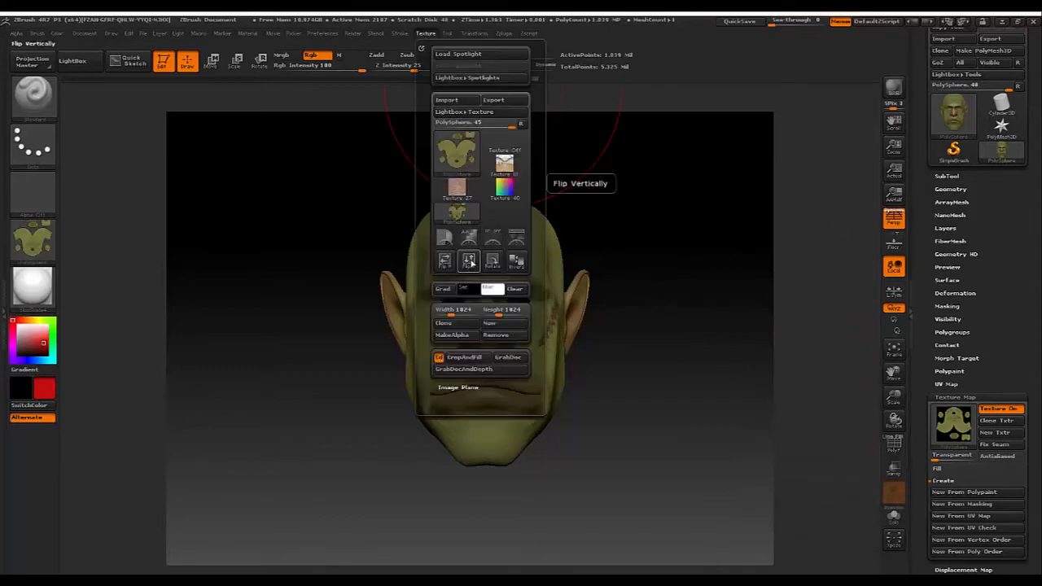
Export the flipped head texture as a PNG file named GoblinFaceTM
left_click(492, 101)
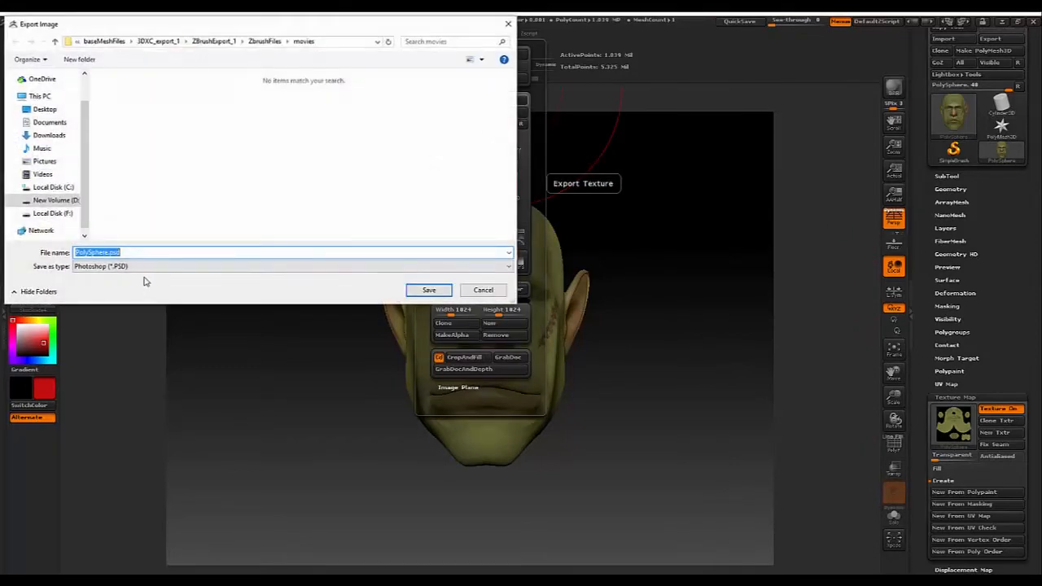
left_click(128, 267)
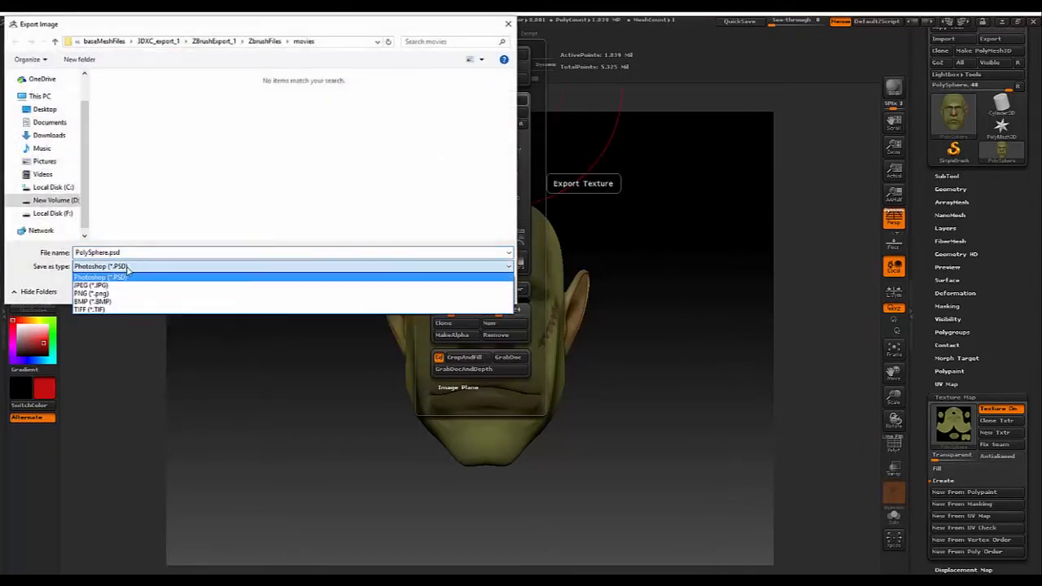
left_click(92, 294)
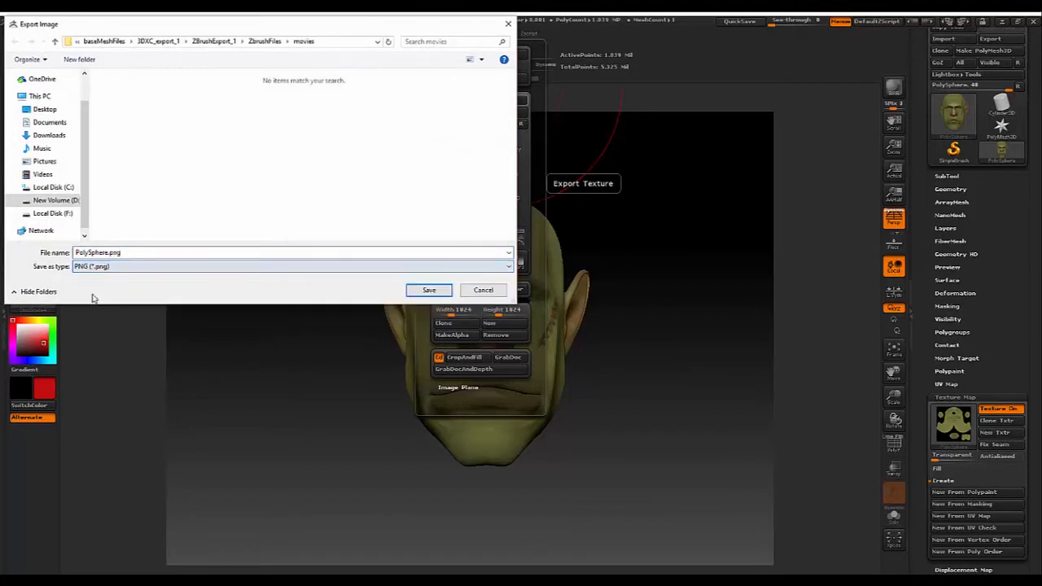
double_click(107, 253)
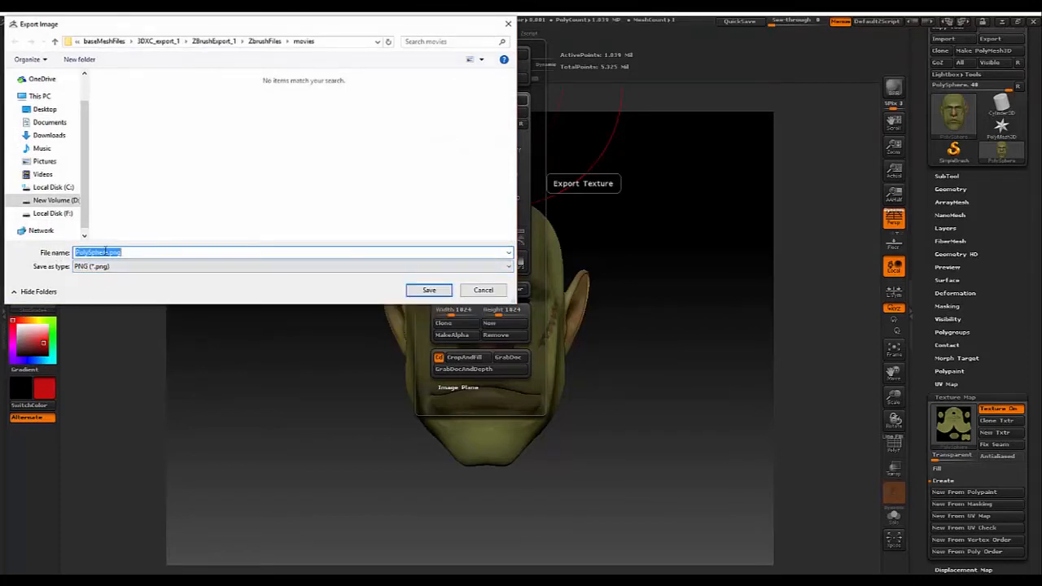
left_click_drag(105, 252, 52, 256)
type("GoblinFaceTM")
key("Return")
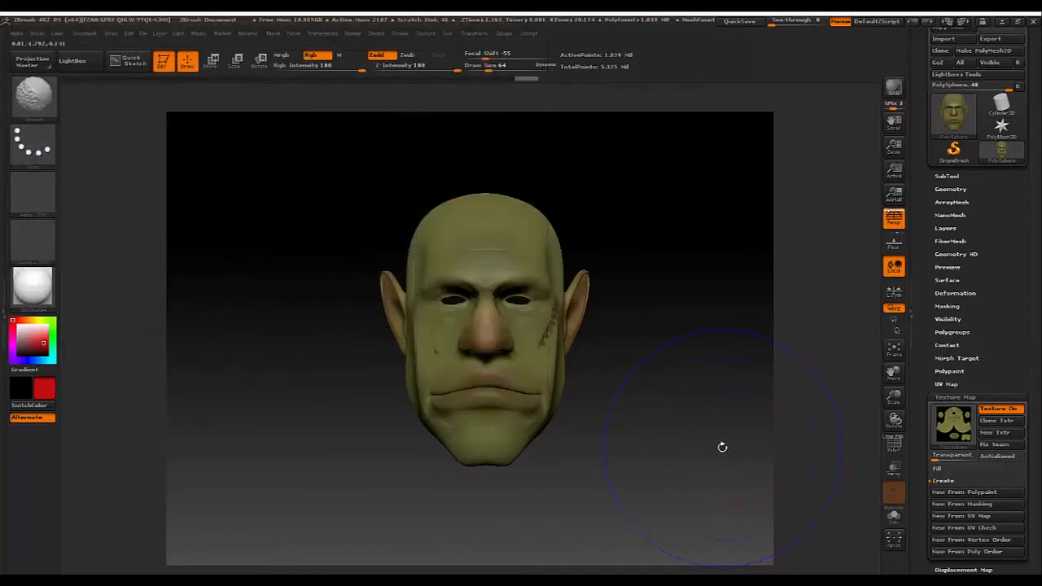
Drop the head to its lowest subdivision level and create a tangent normal map for it
key("shift+d")
key("shift+d")
key("shift+d")
key("shift+d")
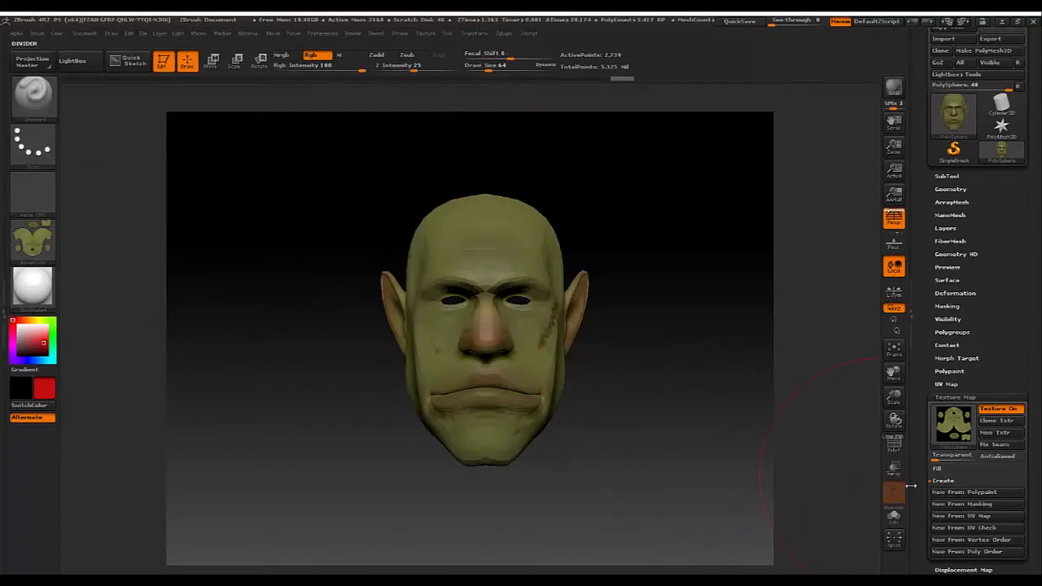
left_click_drag(922, 485, 936, 404)
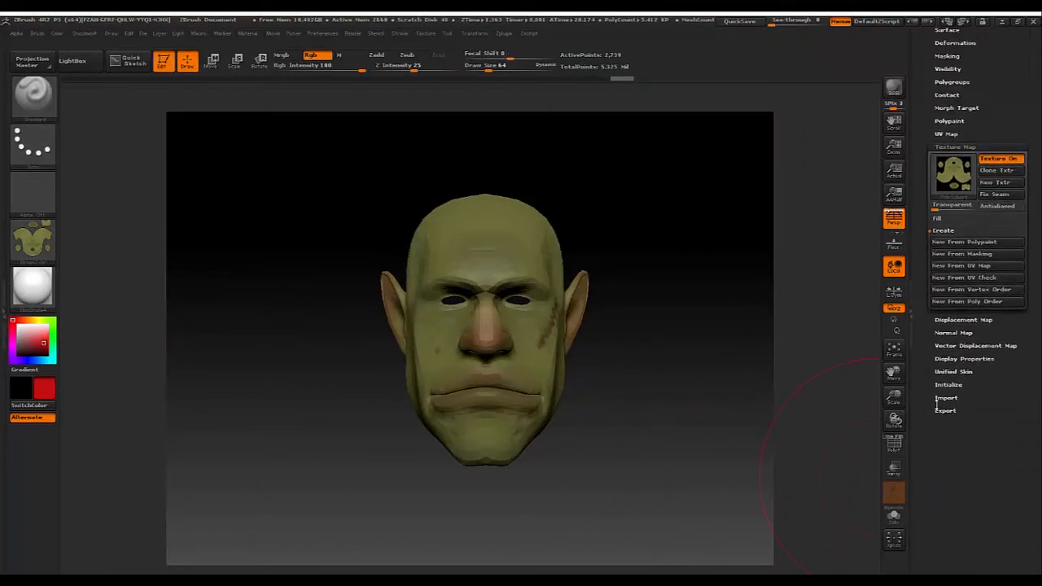
left_click(947, 333)
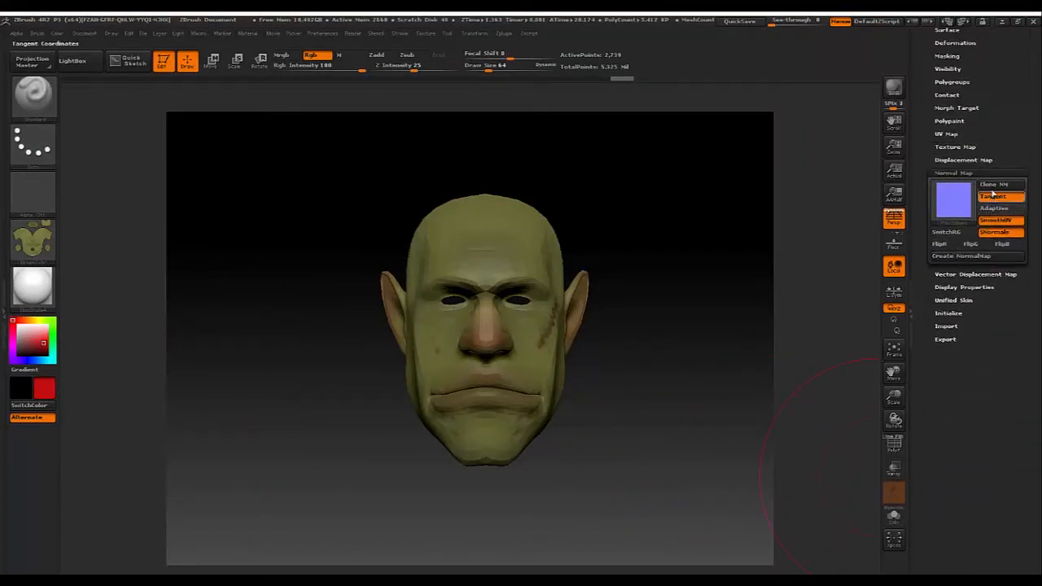
left_click(960, 256)
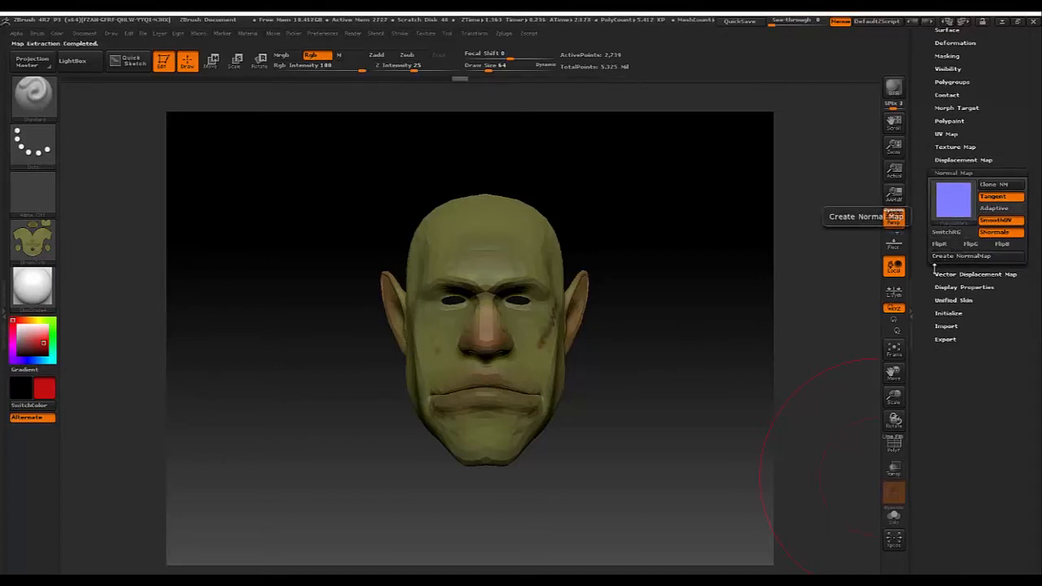
Clone the head's normal map into the texture library and bring up the texture export options
mouse_move(616, 420)
left_mouse_down()
mouse_move(640, 461)
mouse_move(676, 425)
left_mouse_up()
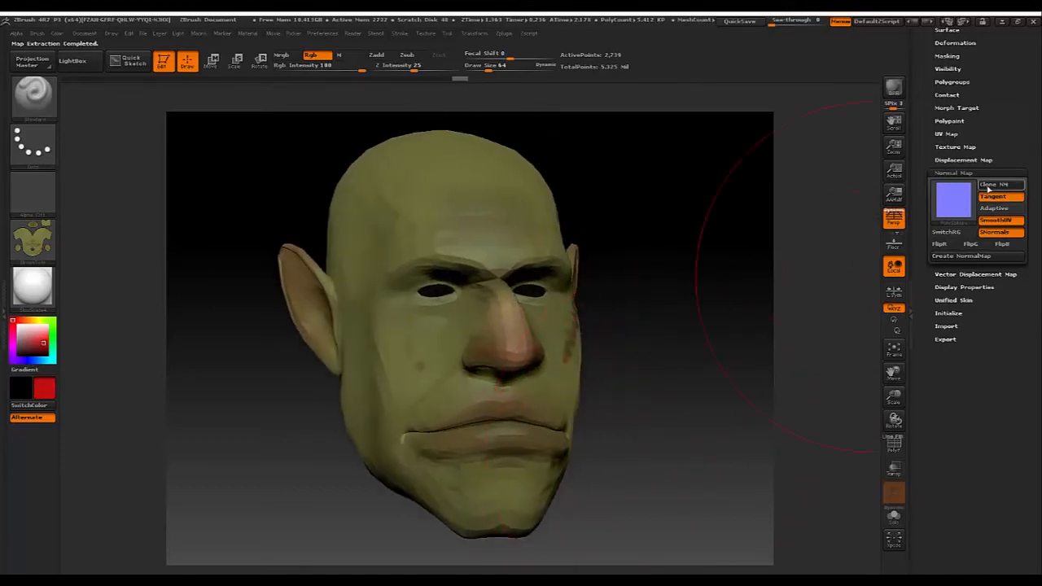
left_click(993, 184)
left_click(425, 33)
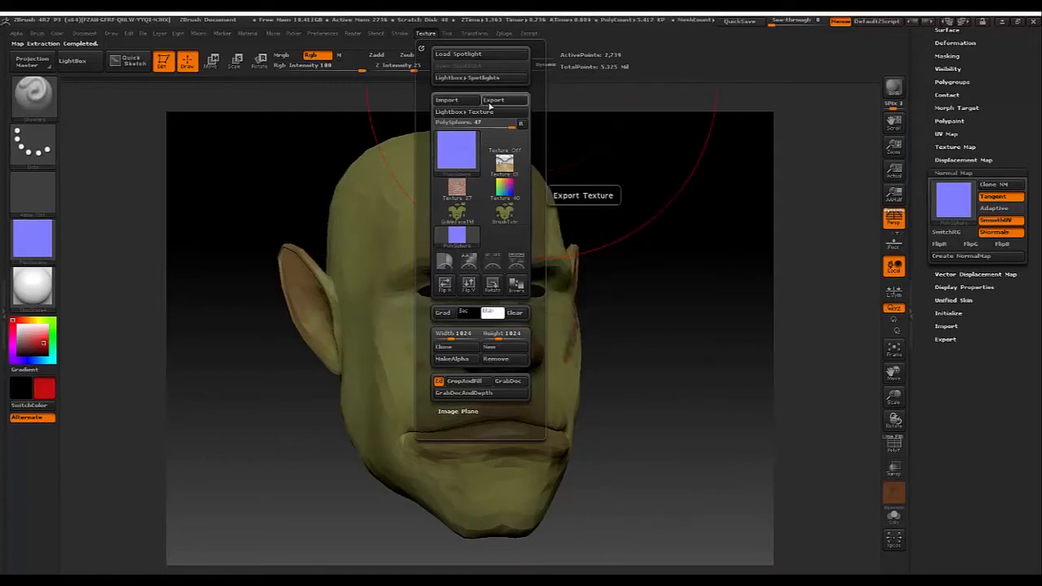
Show the whole goblin again and turn off the display of its texture map
mouse_move(683, 316)
left_mouse_down("alt")
mouse_move(673, 241)
mouse_move(677, 325)
left_mouse_up("alt")
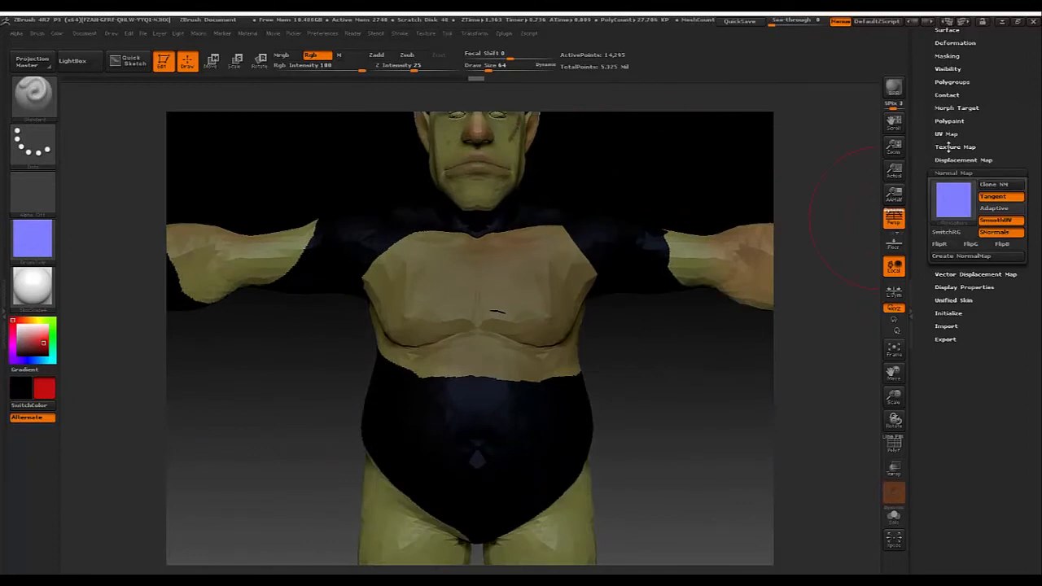
left_click(954, 146)
left_click(998, 158)
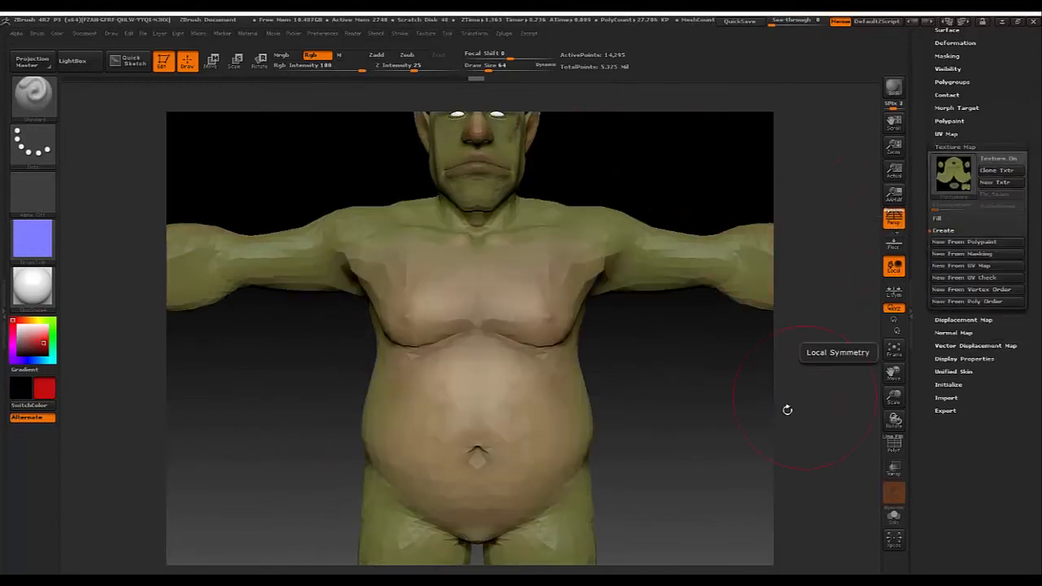
Isolate the goblin's body with torso, legs, arms and hands by picking their polygroups and inverting the visibility to hide the head
mouse_move(787, 409)
left_mouse_down("alt")
mouse_move(657, 337)
mouse_move(662, 389)
left_mouse_up("alt")
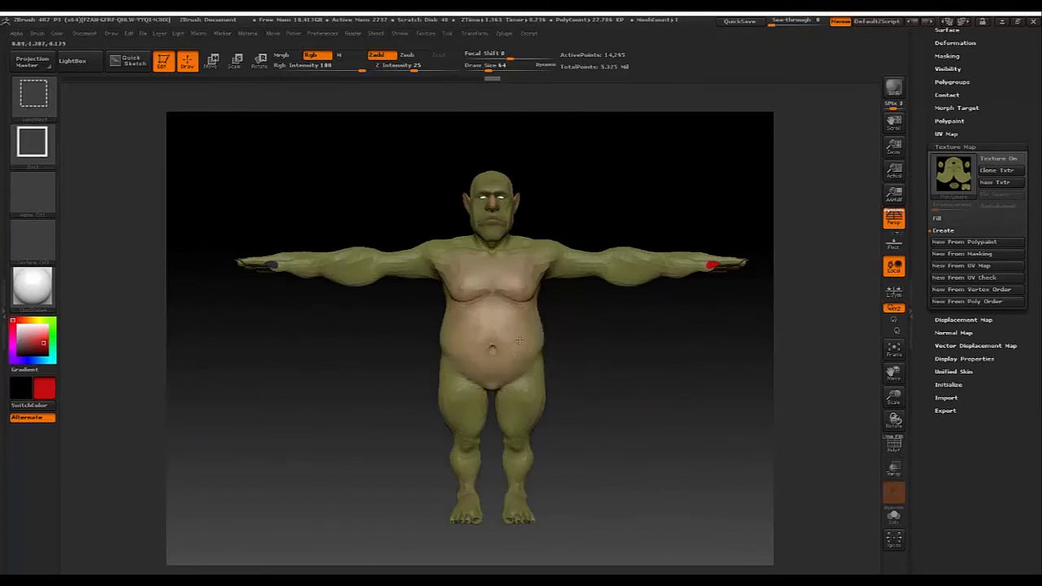
left_click(518, 341, "ctrl+shift")
left_click(621, 451, "ctrl+shift")
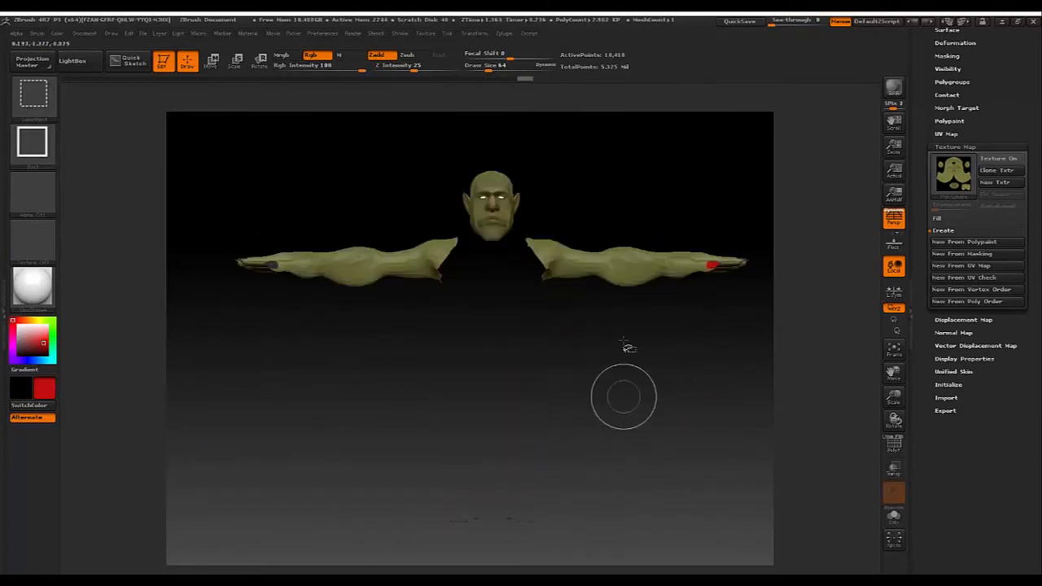
left_click(598, 269, "ctrl+shift")
left_click(435, 264, "ctrl+shift")
left_click(702, 480, "ctrl+shift")
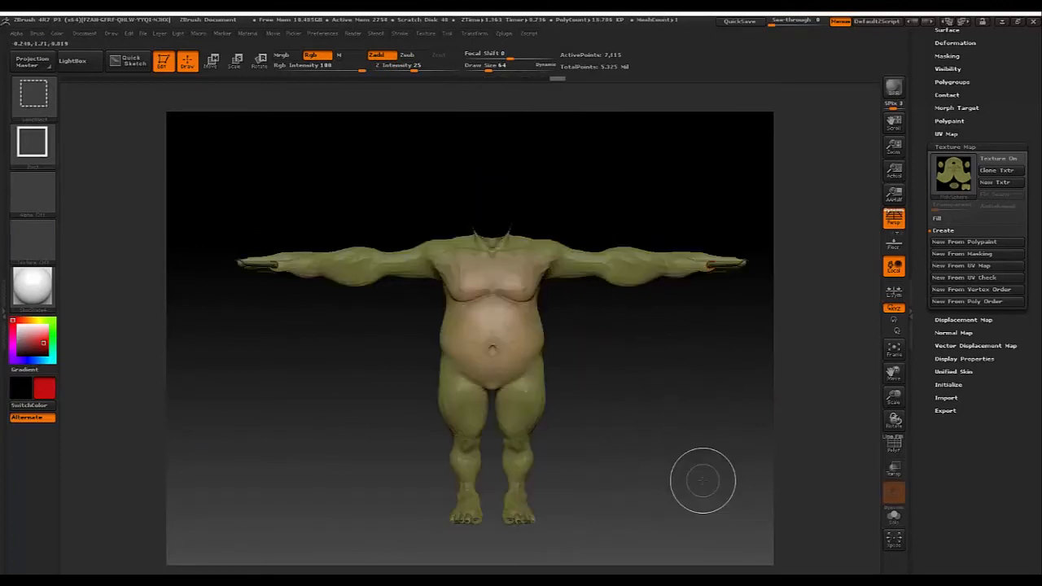
mouse_move(702, 480)
left_mouse_down()
mouse_move(749, 456)
mouse_move(797, 407)
left_mouse_up()
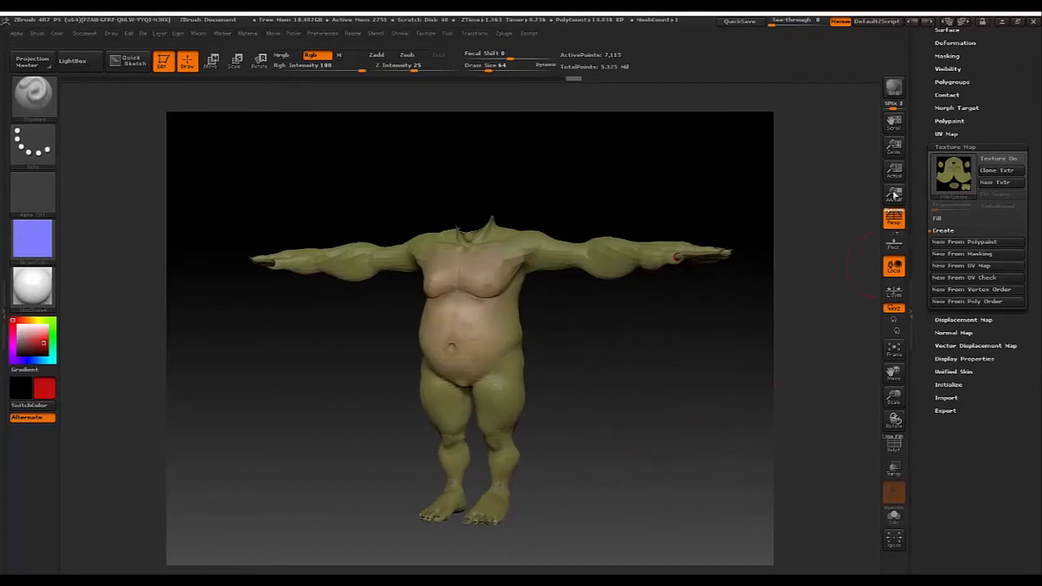
Raise the isolated body to its highest subdivision level and create a new texture map from its polypaint
key("ctrl+d")
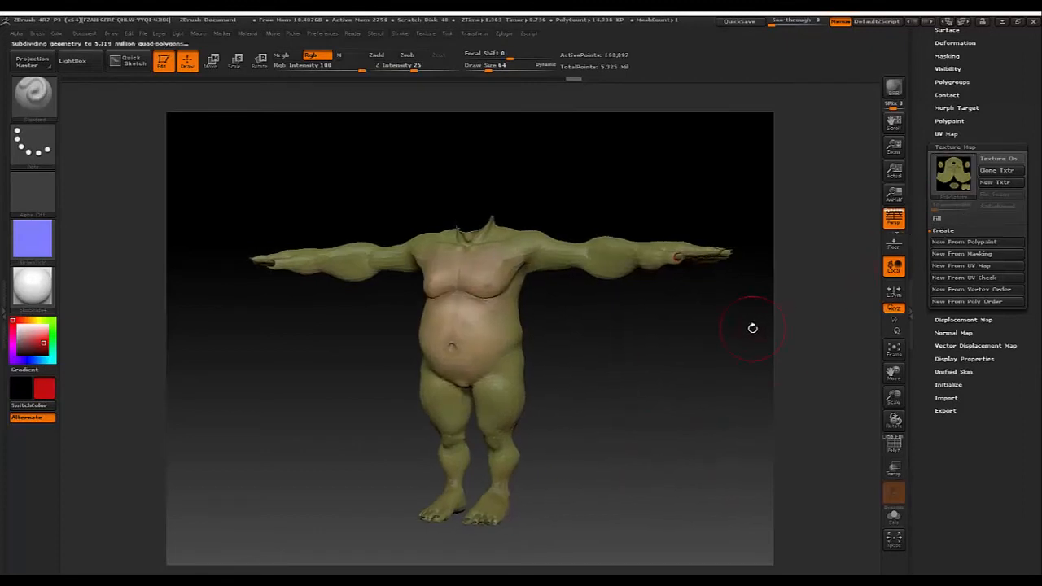
left_click(963, 242)
mouse_move(947, 180)
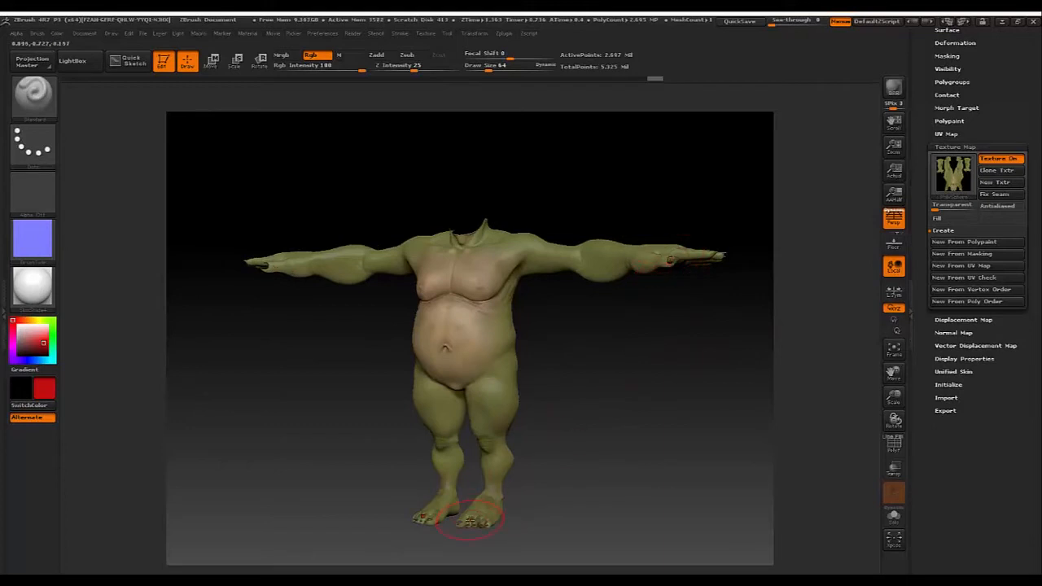
Show the hidden head again and turn the whole goblin to face the front
key("ctrl+shift")
left_click(629, 427, "ctrl+shift")
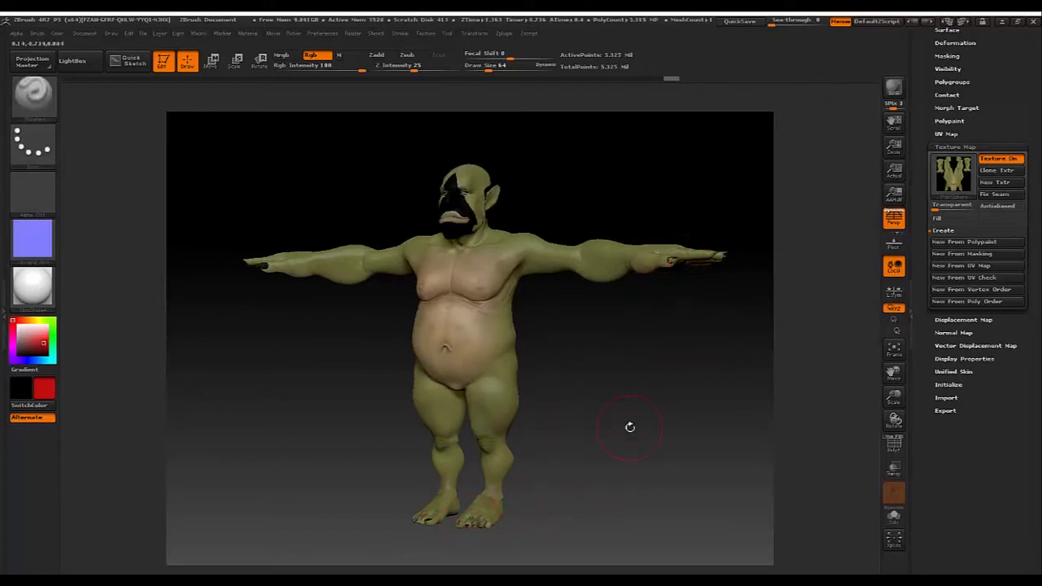
left_click_drag(628, 426, 627, 388)
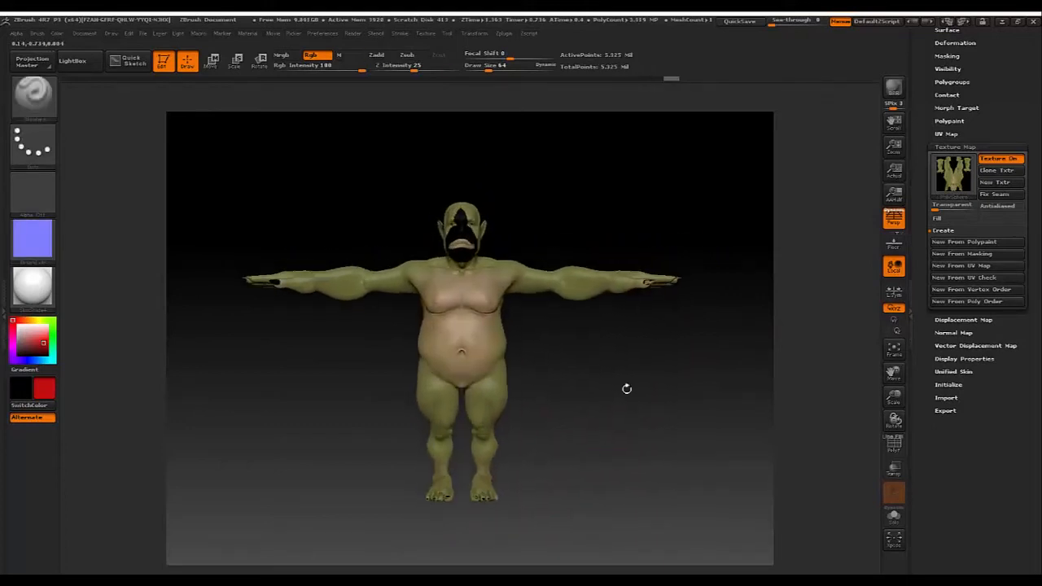
Switch to iClone 3DXchange 6, where the GoblinBase character is loaded, and frame the full figure
left_click(1003, 23)
left_click(390, 458)
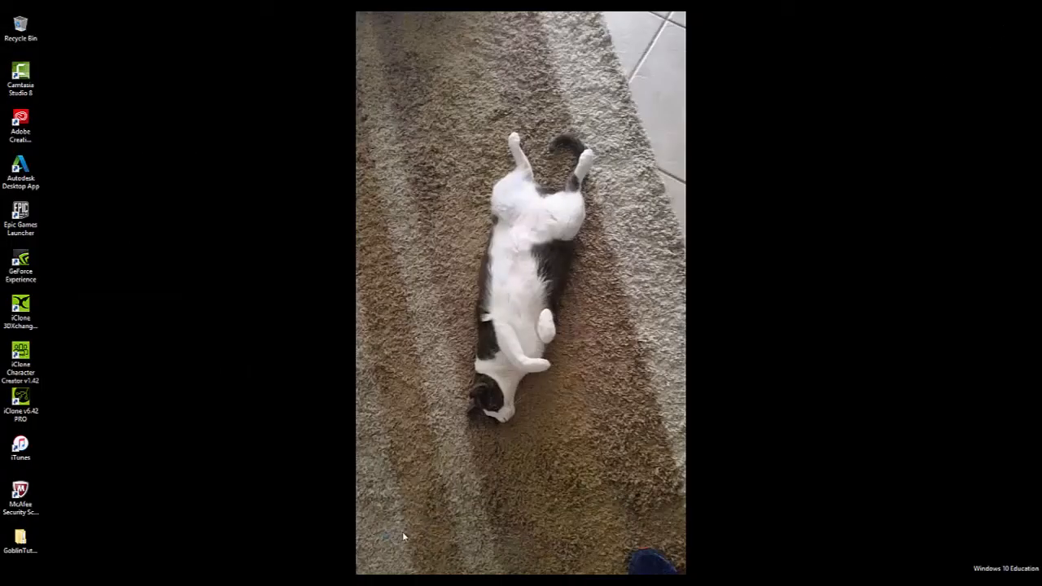
left_click(434, 580)
scroll(611, 407, "up", 1)
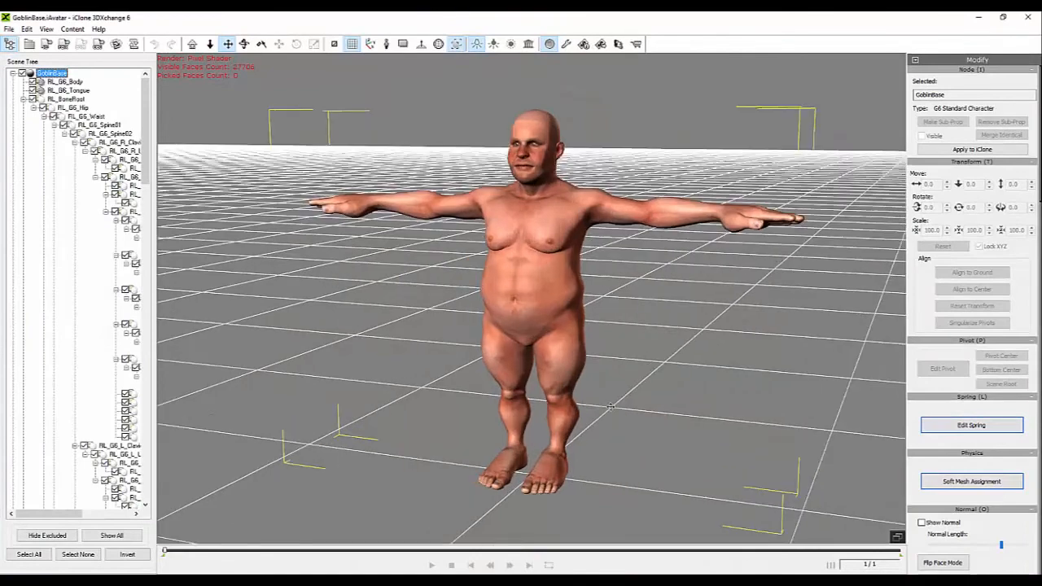
left_click_drag(637, 418, 637, 437)
right_click_drag(638, 437, 636, 403)
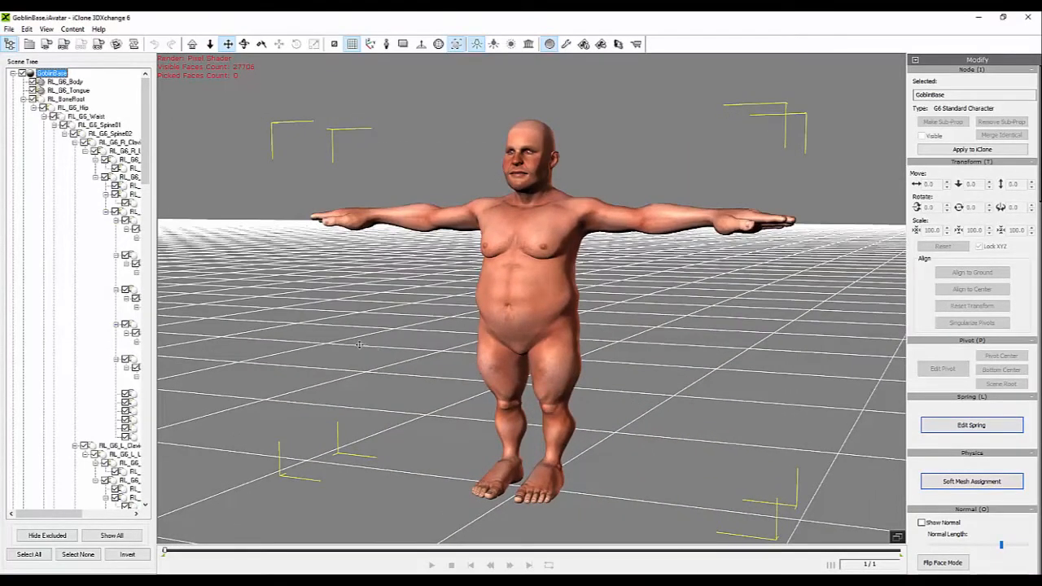
Replace the RL_G6_Body mesh with GoblinBaseZ.OBJ from the ZBrush folder, keeping the Y-Up orientation
left_click(12, 43)
left_click(914, 60)
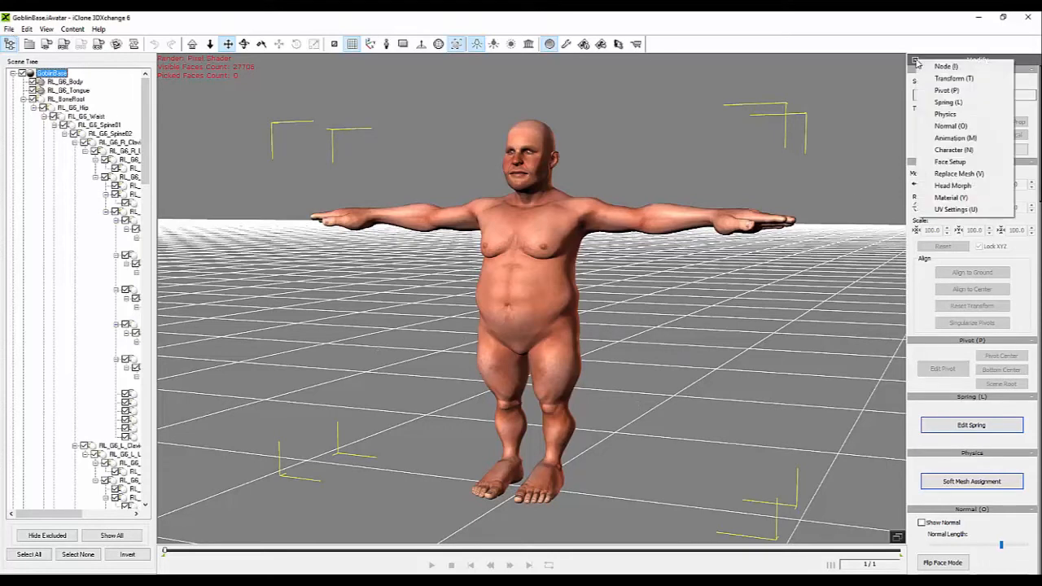
left_click(951, 162)
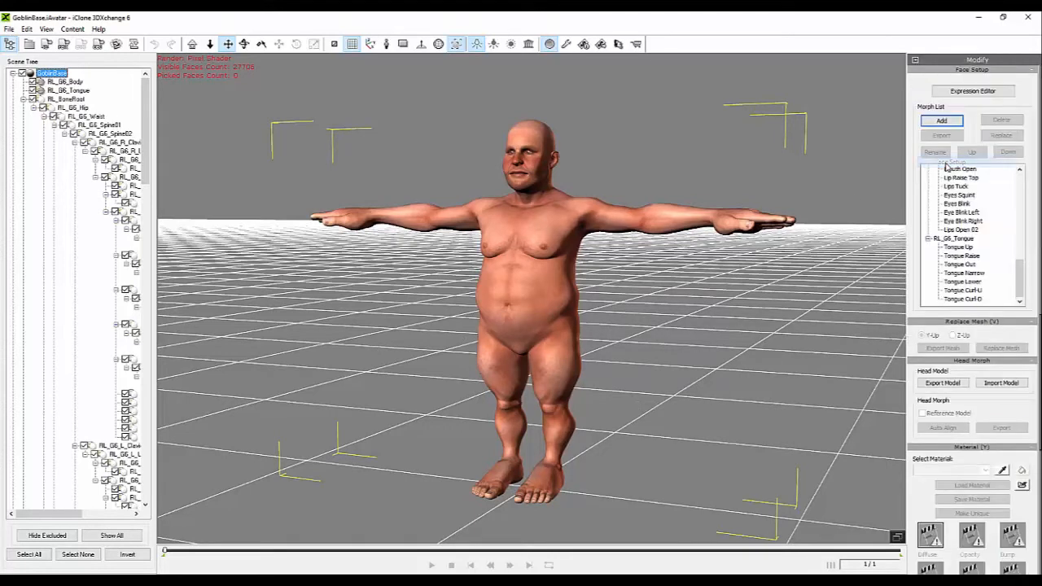
left_click_drag(1027, 285, 1028, 194)
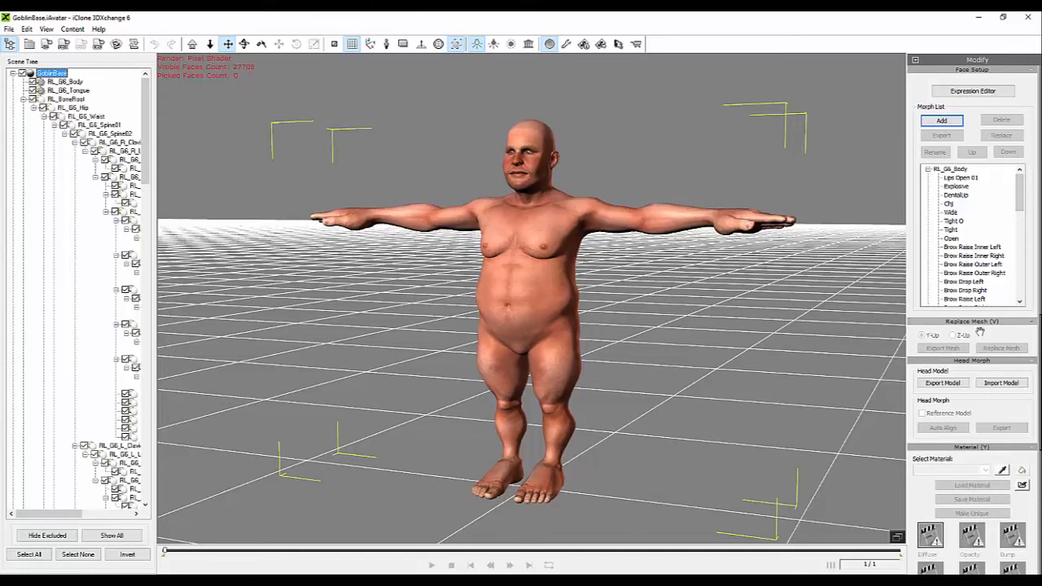
left_click(954, 169)
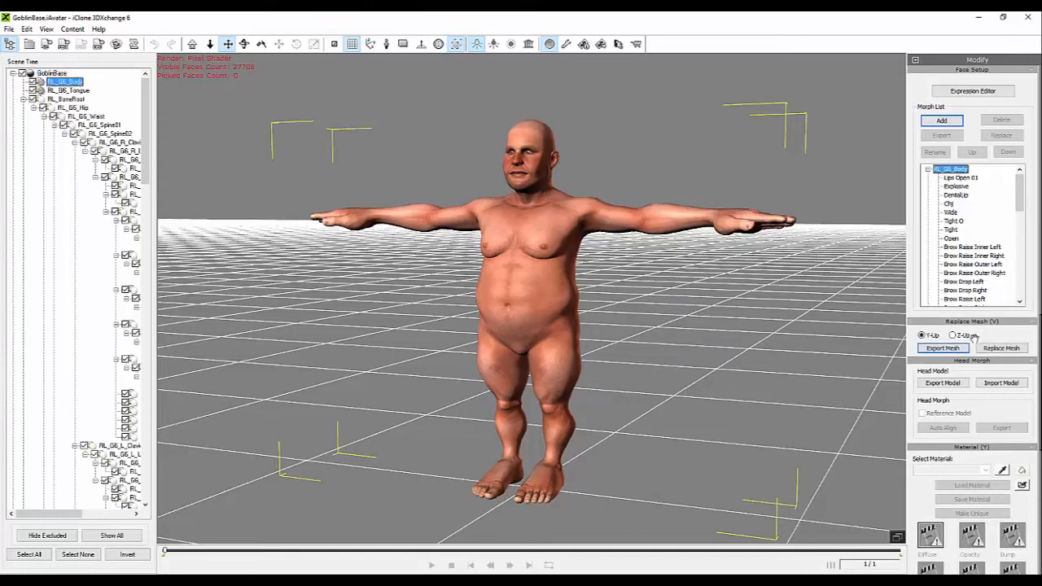
left_click(999, 348)
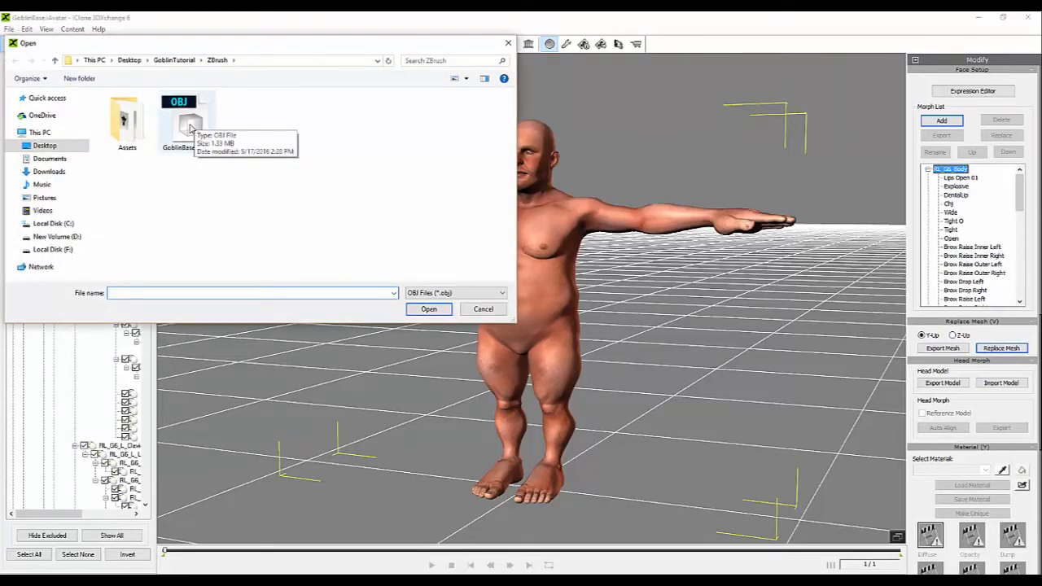
double_click(186, 126)
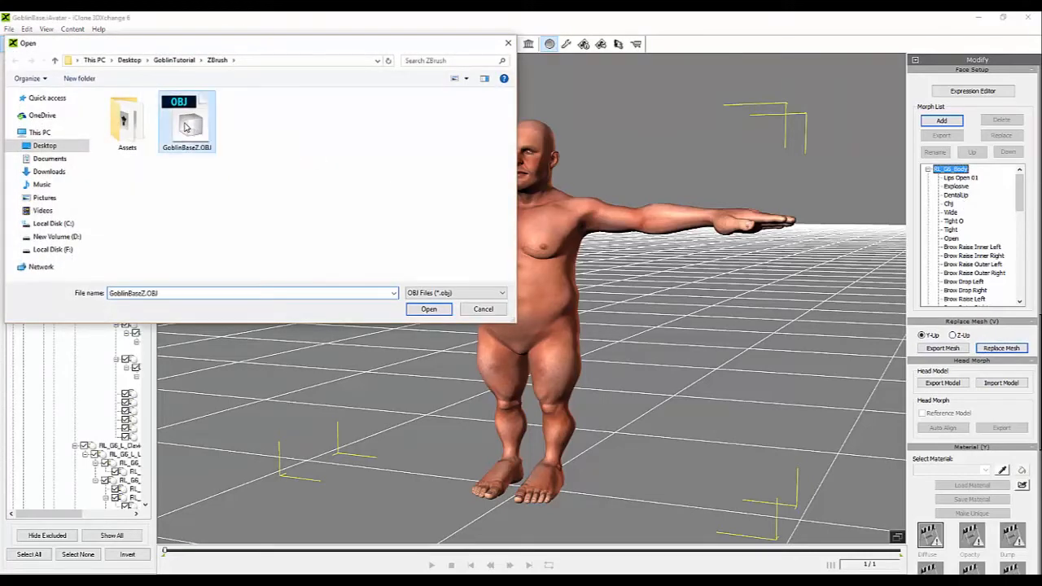
left_click(499, 313)
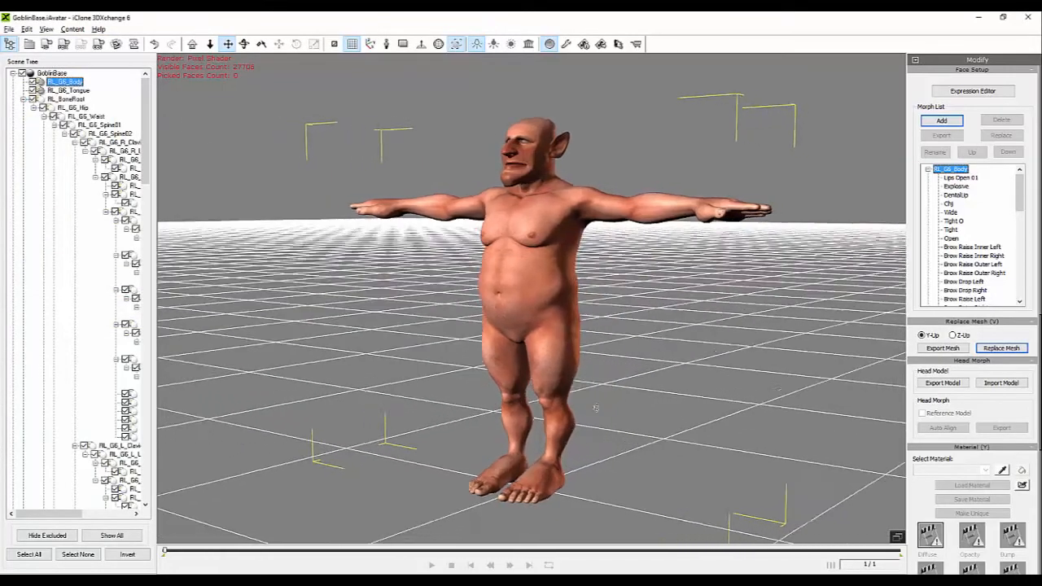
mouse_move(679, 411)
right_mouse_down()
mouse_move(744, 411)
mouse_move(623, 408)
mouse_move(672, 415)
right_mouse_up()
Pick the Skin_Head material and load goblinFace_TM.png as diffuse and goblinFace_NM.png as bump from the ZBrushExport_1 Textures folder
left_click(915, 61)
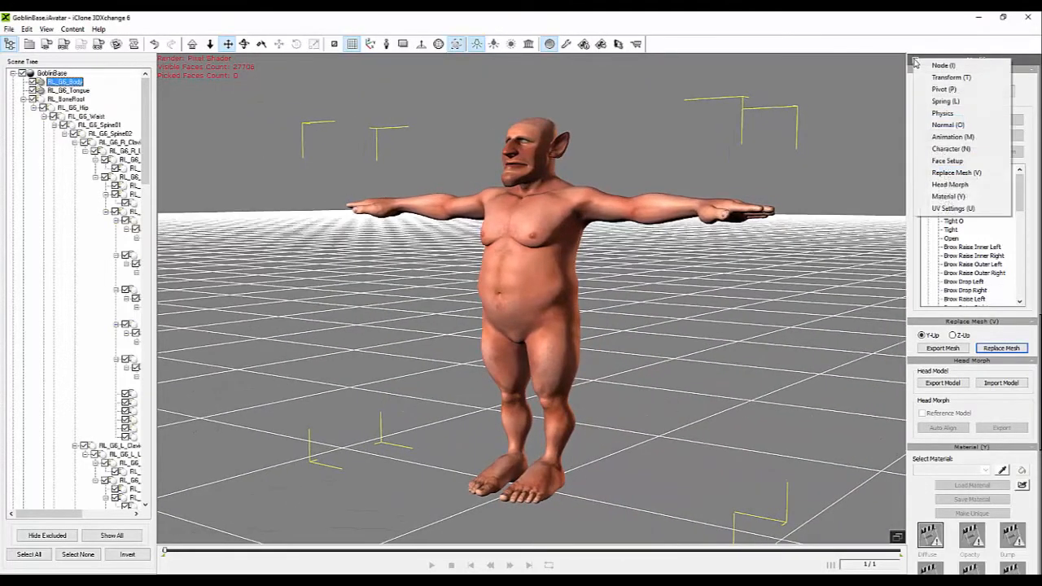
left_click(938, 197)
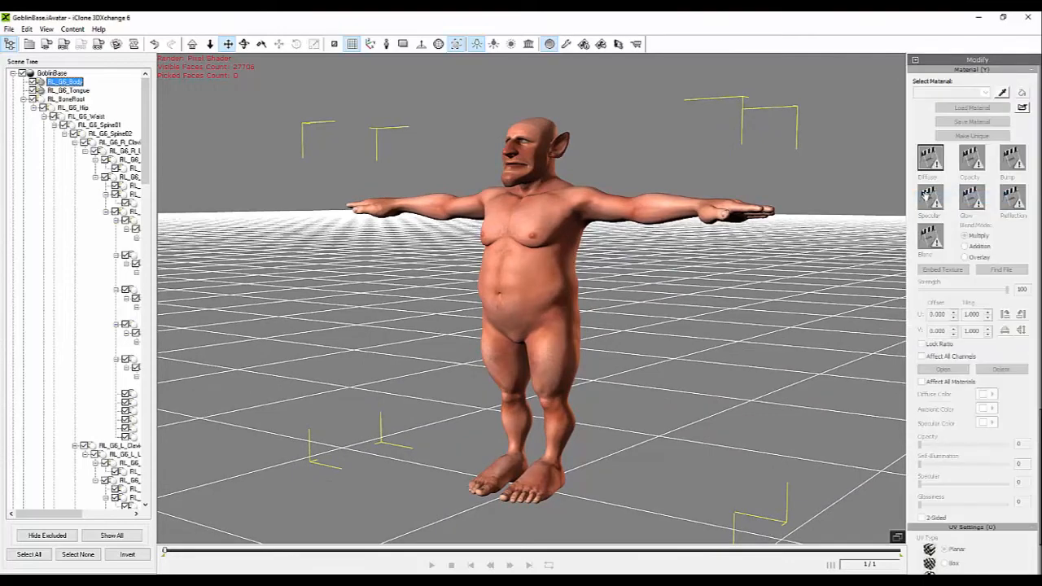
left_click(537, 127)
double_click(932, 161)
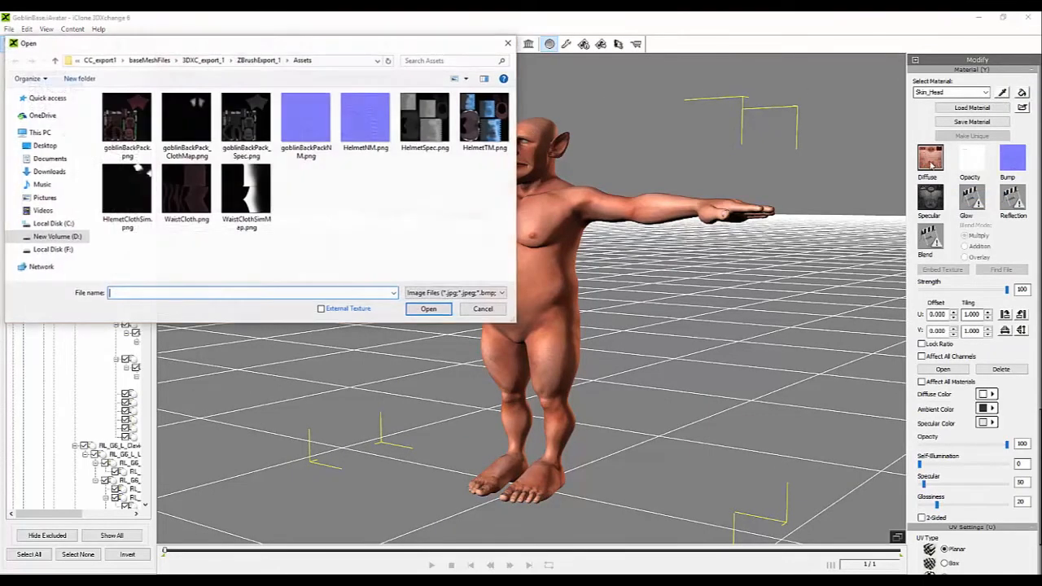
left_click(144, 62)
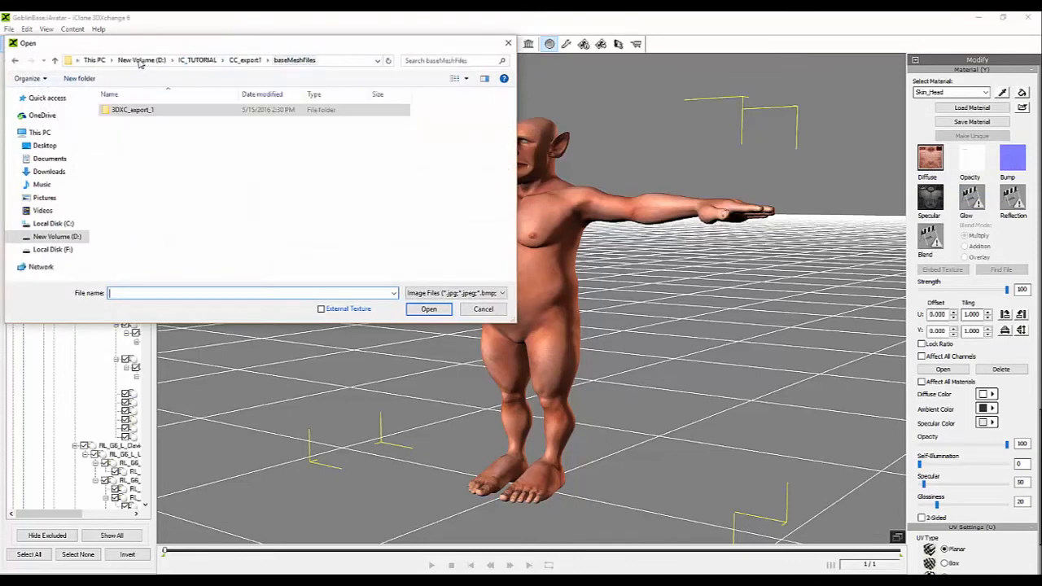
left_click(246, 61)
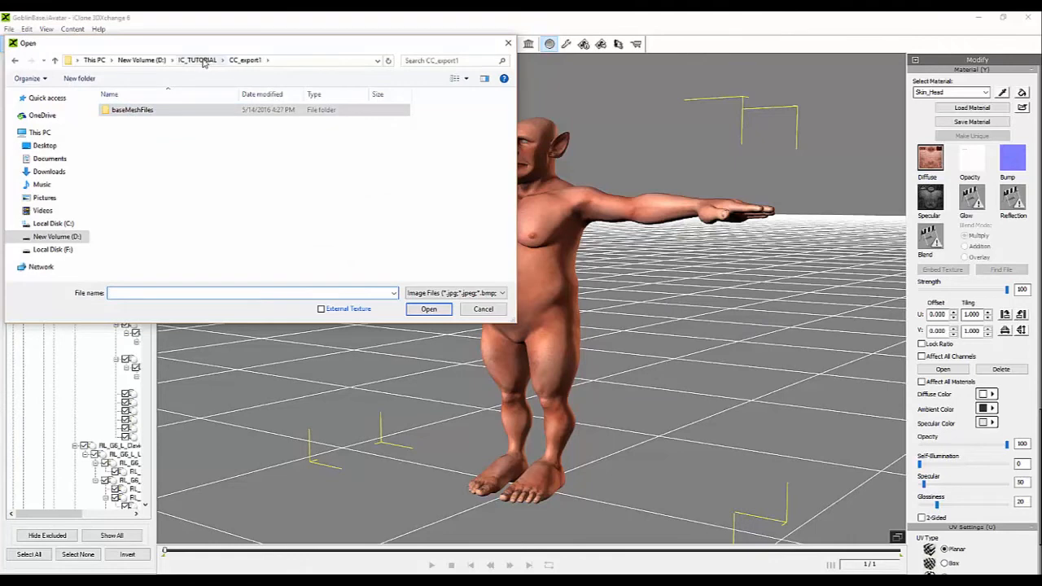
double_click(136, 109)
double_click(132, 111)
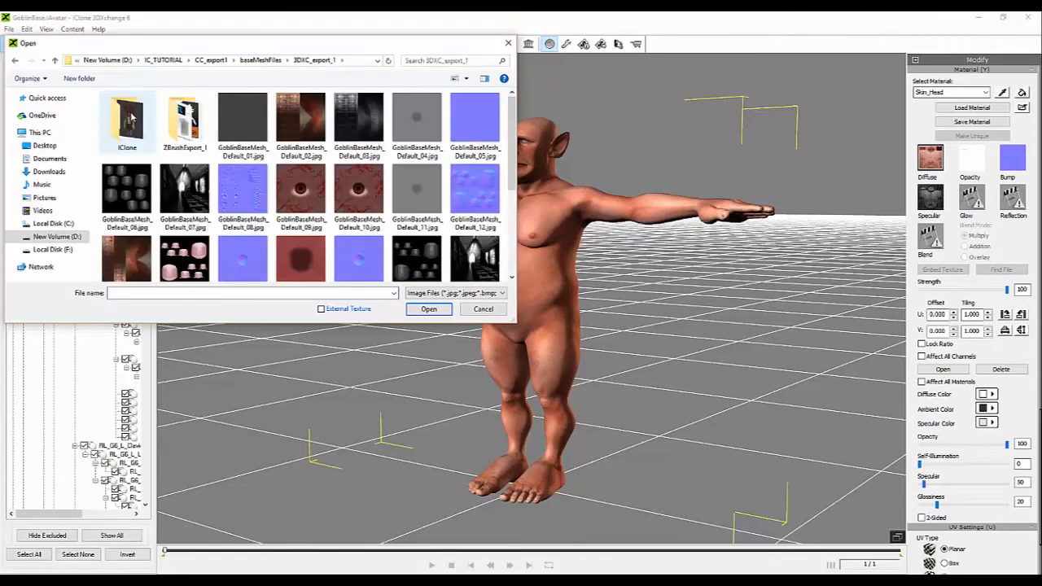
double_click(192, 131)
double_click(129, 134)
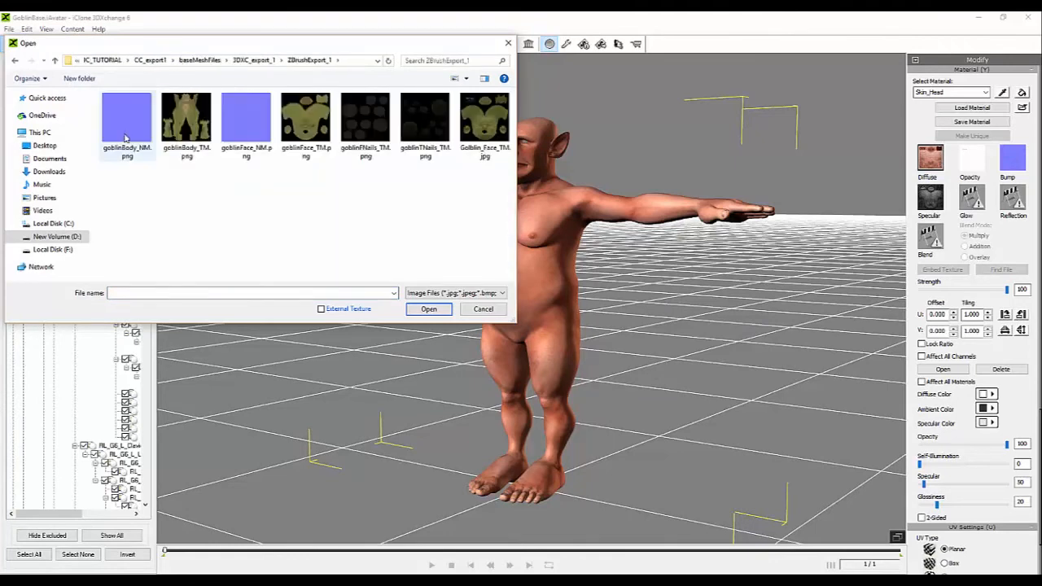
double_click(307, 122)
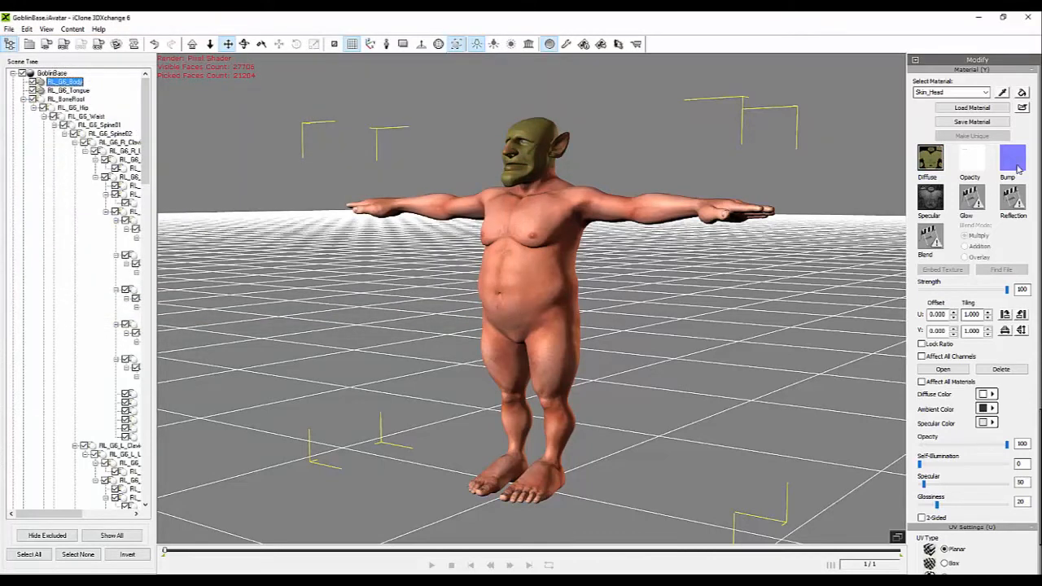
double_click(1014, 160)
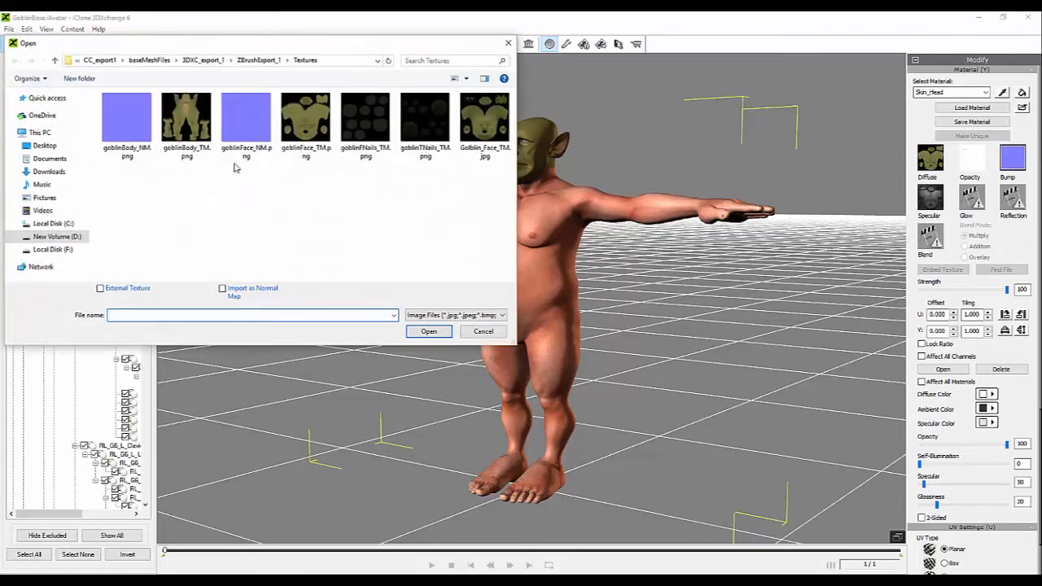
double_click(244, 127)
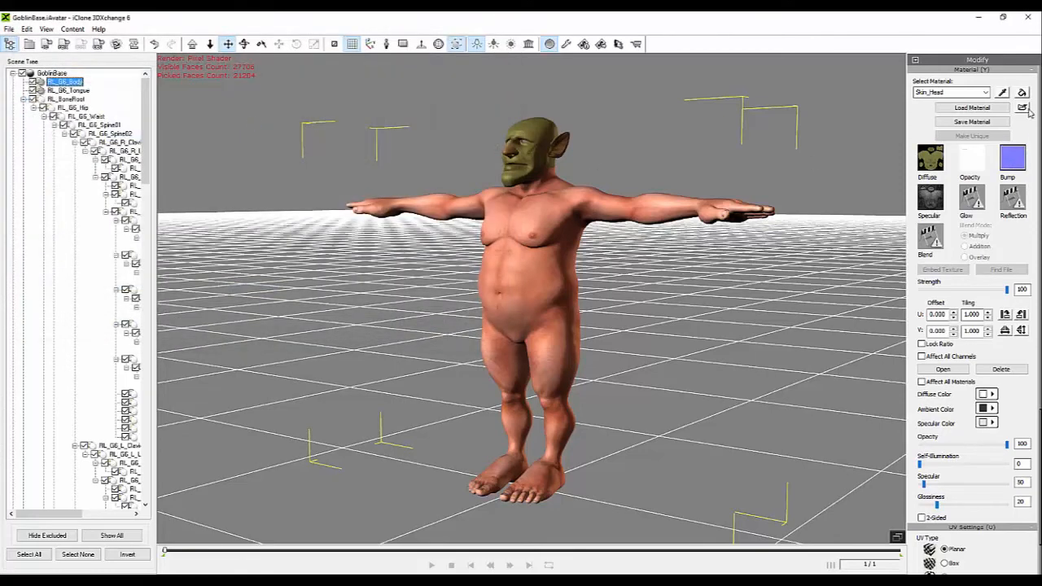
Pick the Skin_Body material and load goblinBody_TM.png as its diffuse map and goblinBody_NM.png as its bump map
left_click(1006, 93)
left_click(627, 205)
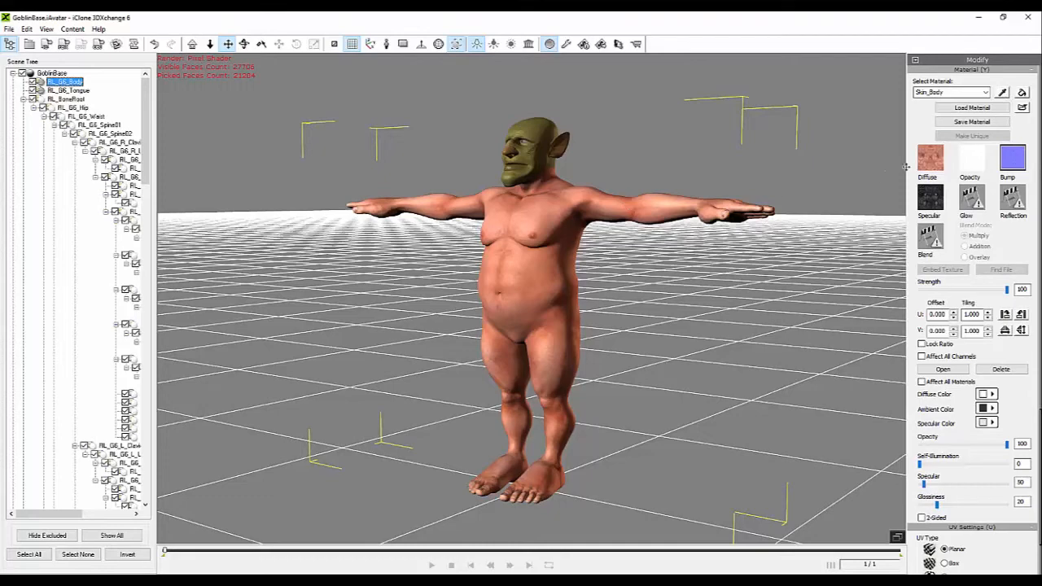
double_click(929, 158)
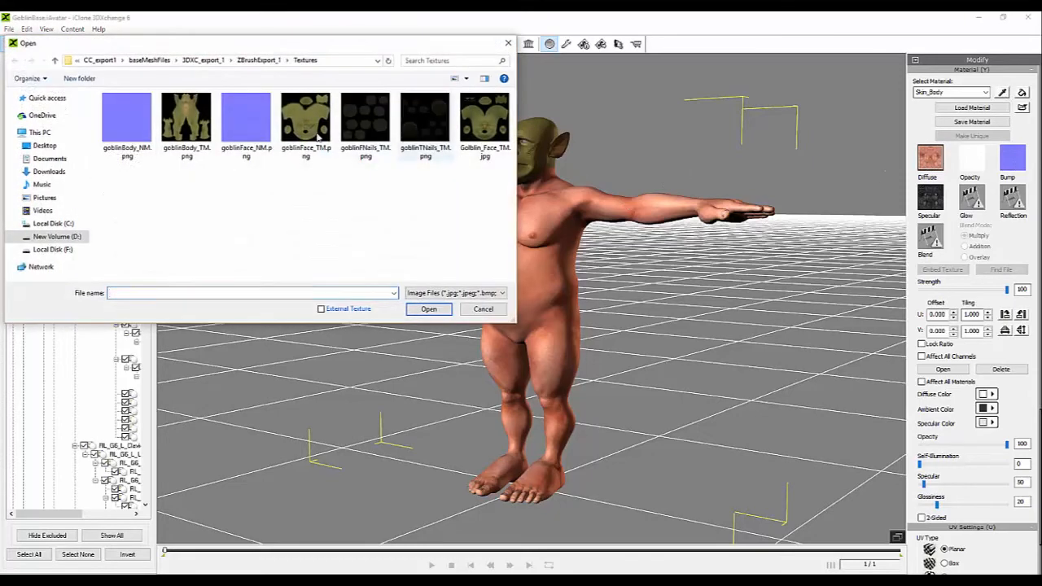
double_click(186, 118)
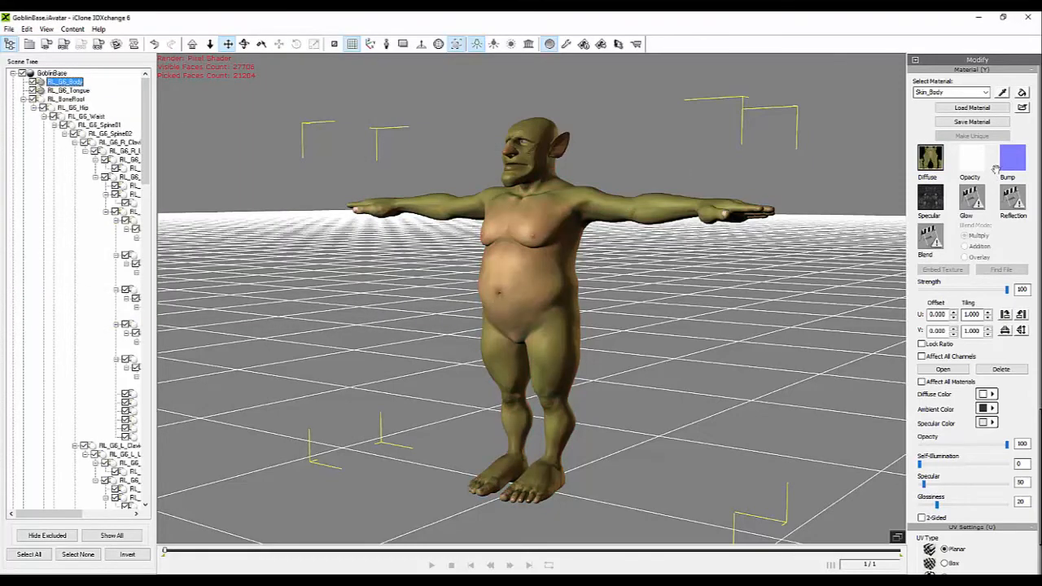
double_click(1013, 158)
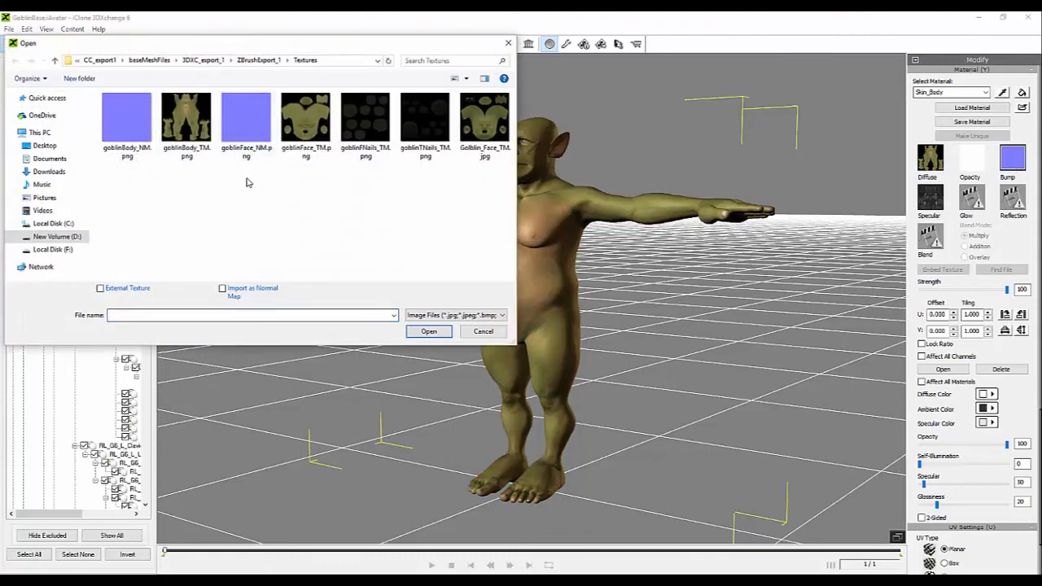
double_click(123, 117)
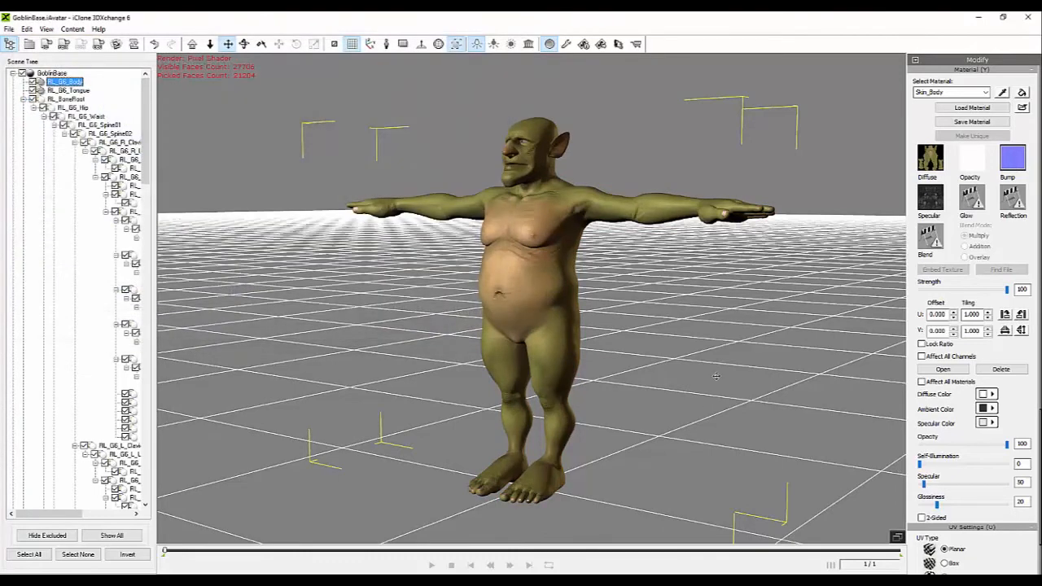
Pick the fingernail material on the goblin's hand and load goblinFNails_TM.png as its diffuse map
scroll(732, 358, "up", 5)
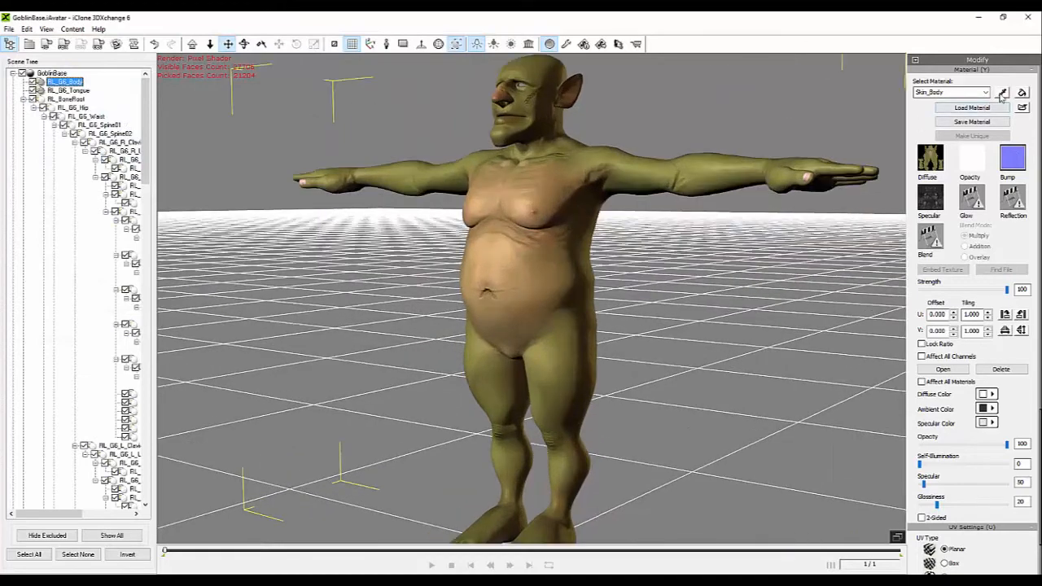
left_click(808, 181)
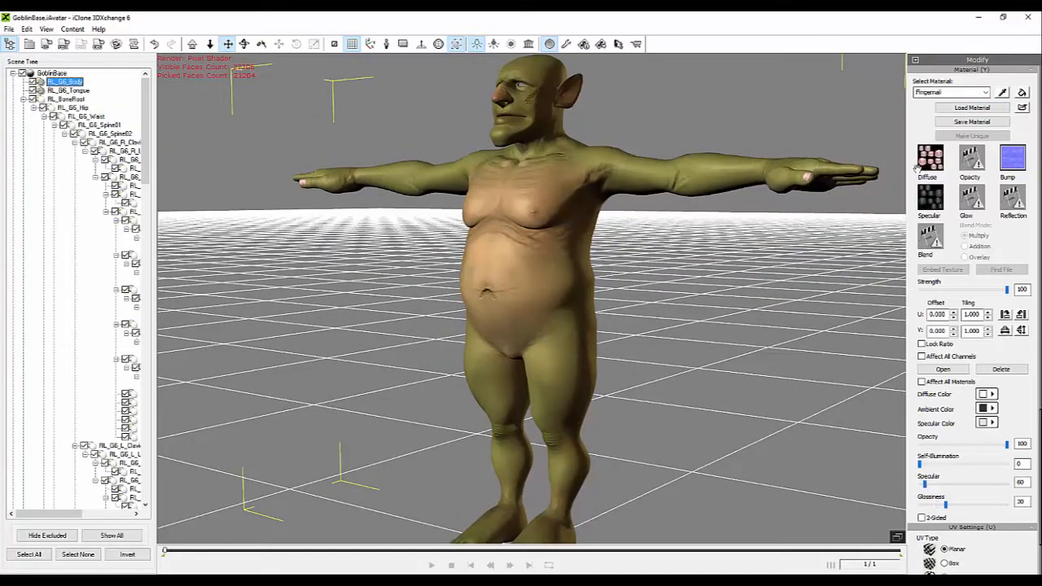
double_click(1012, 157)
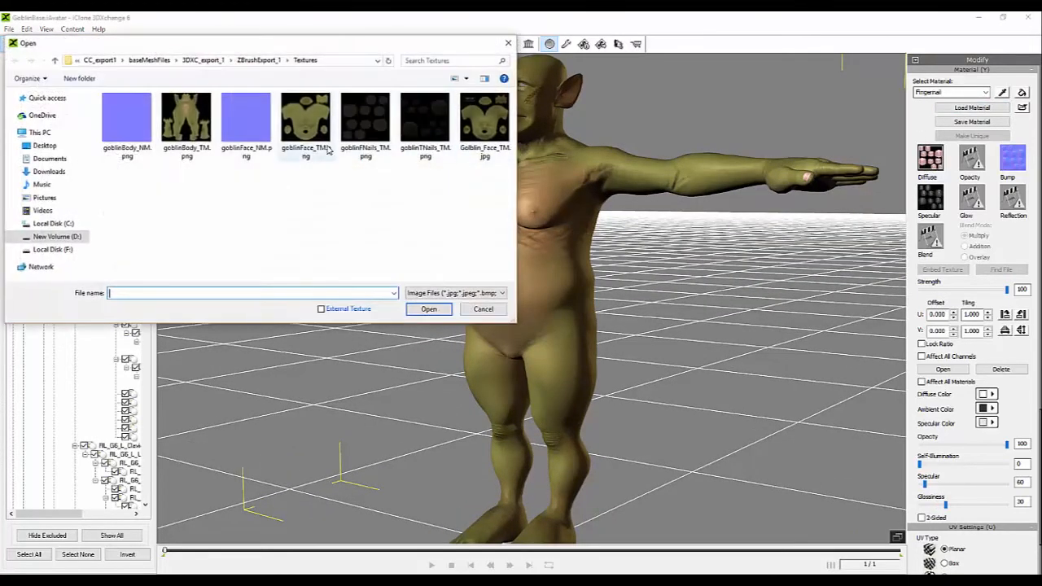
double_click(365, 131)
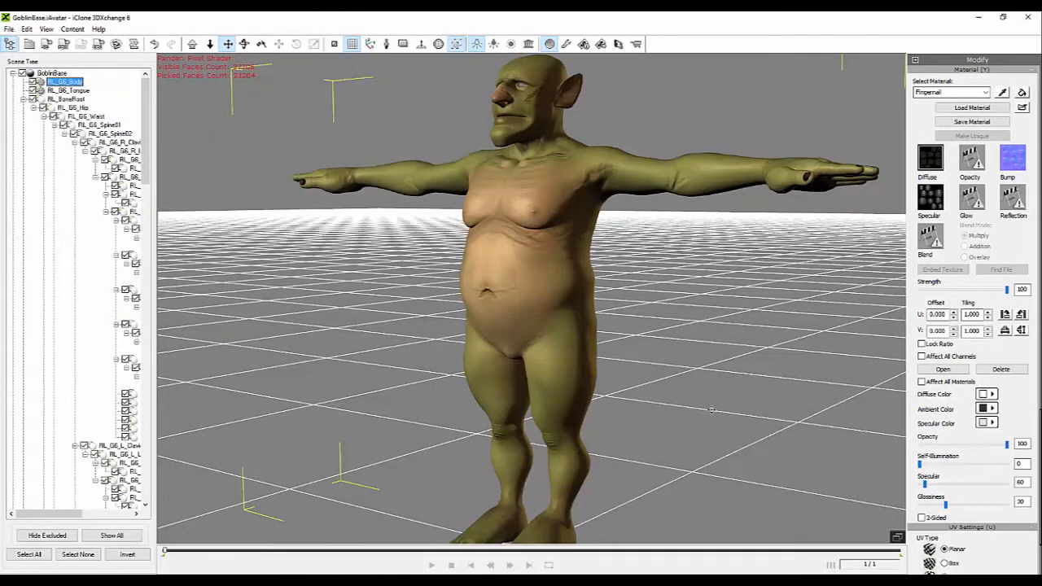
Pick the toenail material on the goblin's foot and load goblinTNails_TM.png as its diffuse map
middle_click_drag(635, 521, 640, 411)
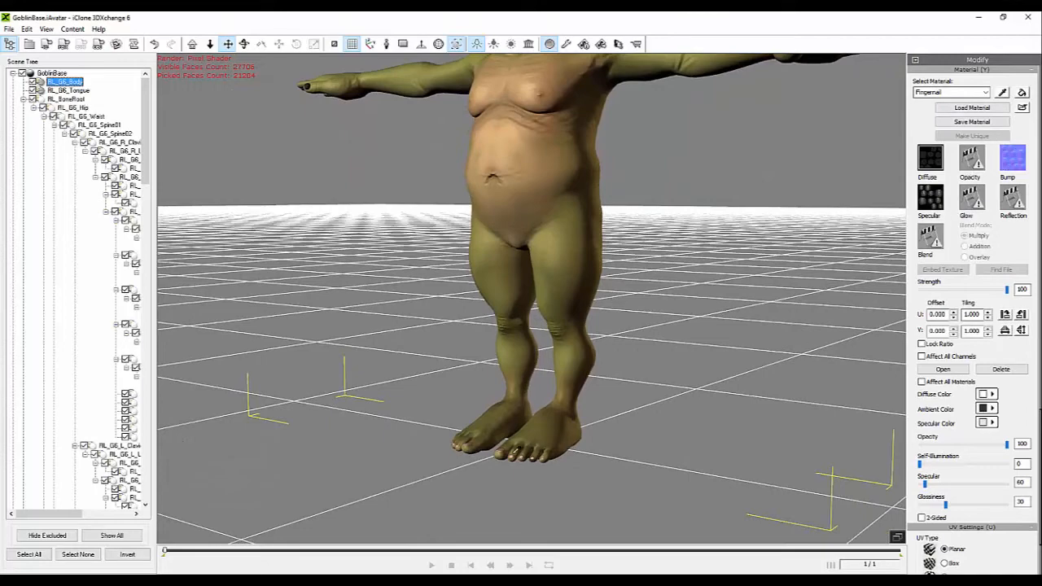
left_click(502, 453)
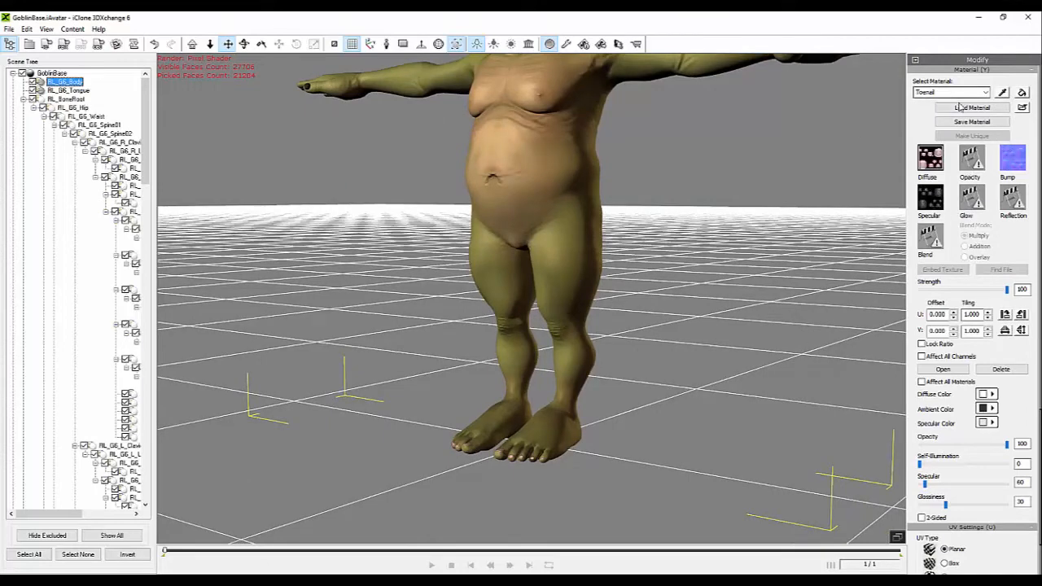
double_click(929, 166)
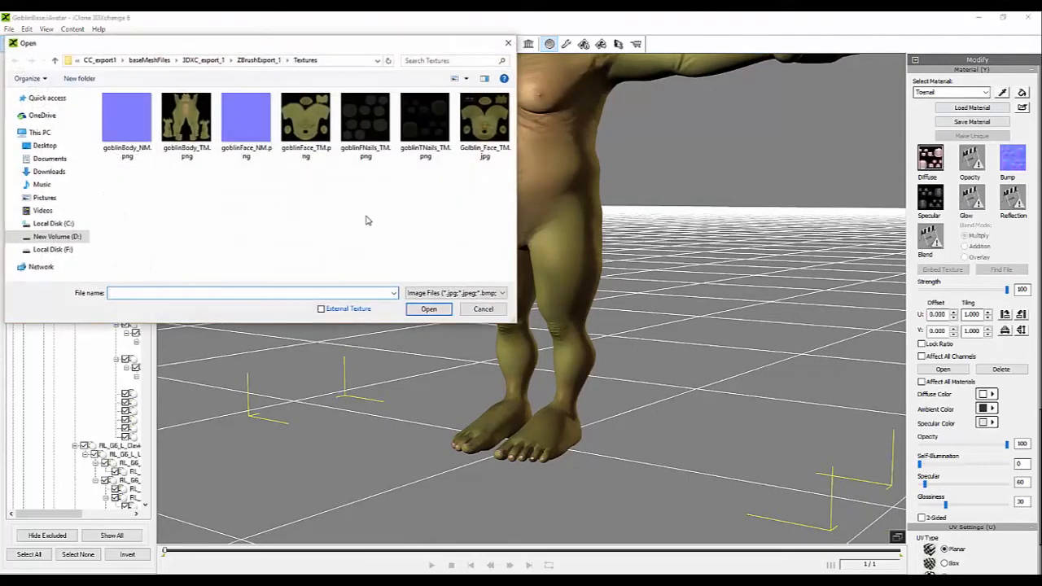
double_click(418, 126)
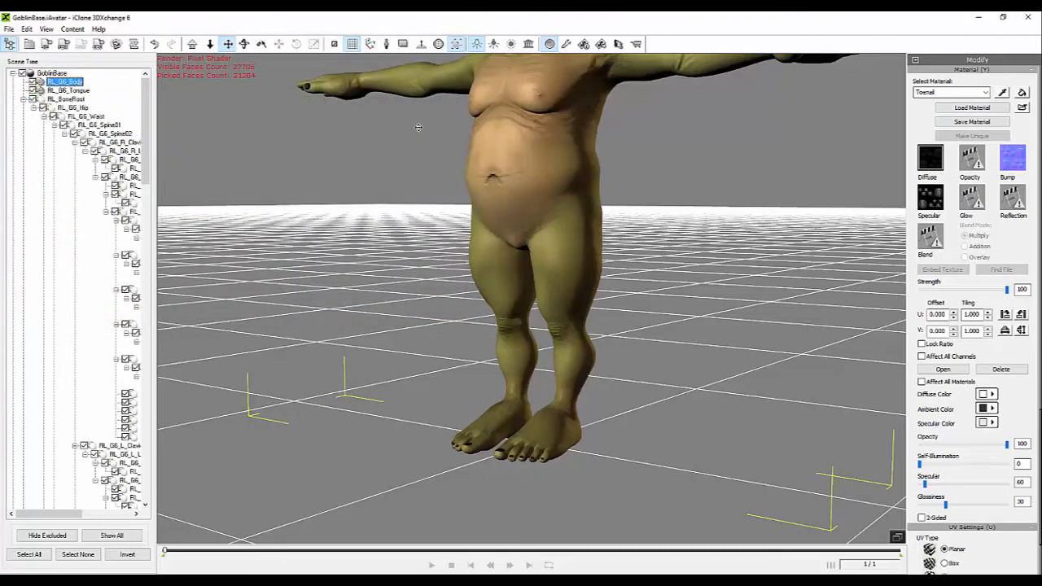
Export the whole character as GoblinBase for iClone 6 with external textures embedded at 1024x1024, replacing the existing GoblinBase.iAvatar
scroll(674, 333, "down", 5)
scroll(674, 334, "down", 2)
left_click_drag(674, 333, 670, 346)
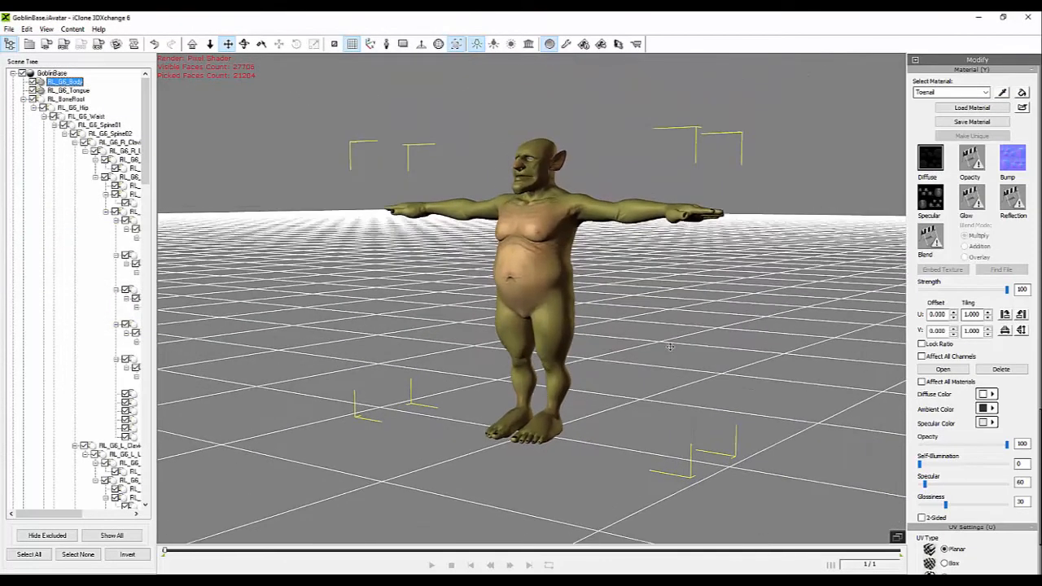
right_click_drag(658, 324, 638, 341)
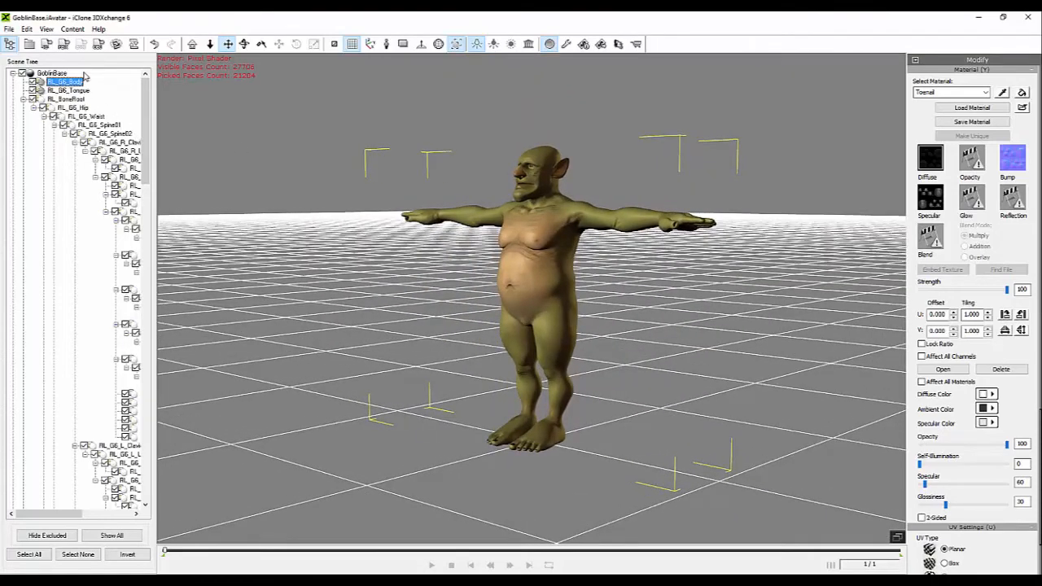
left_click(47, 47)
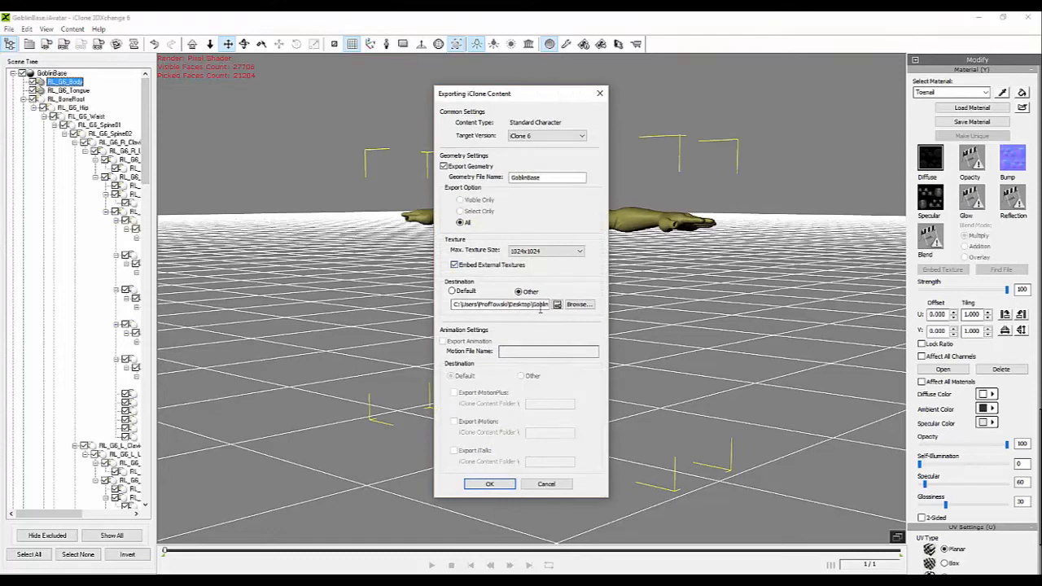
left_click(510, 486)
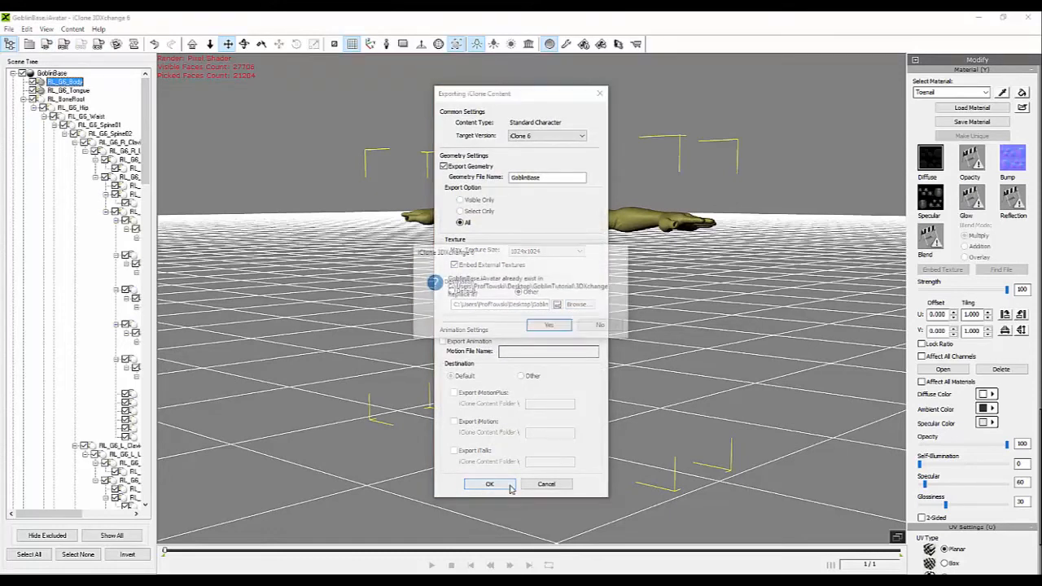
left_click(549, 326)
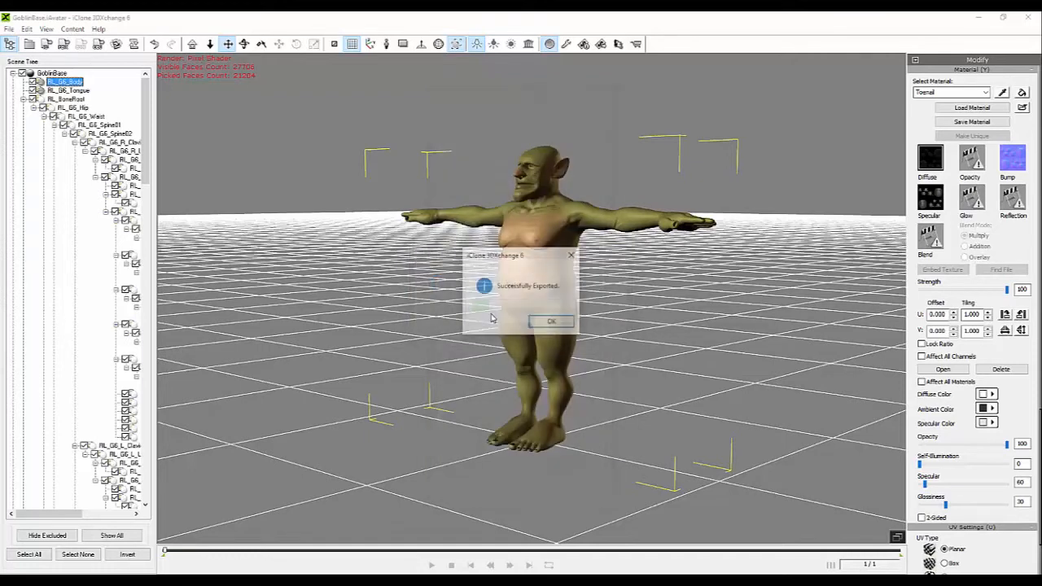
left_click(552, 324)
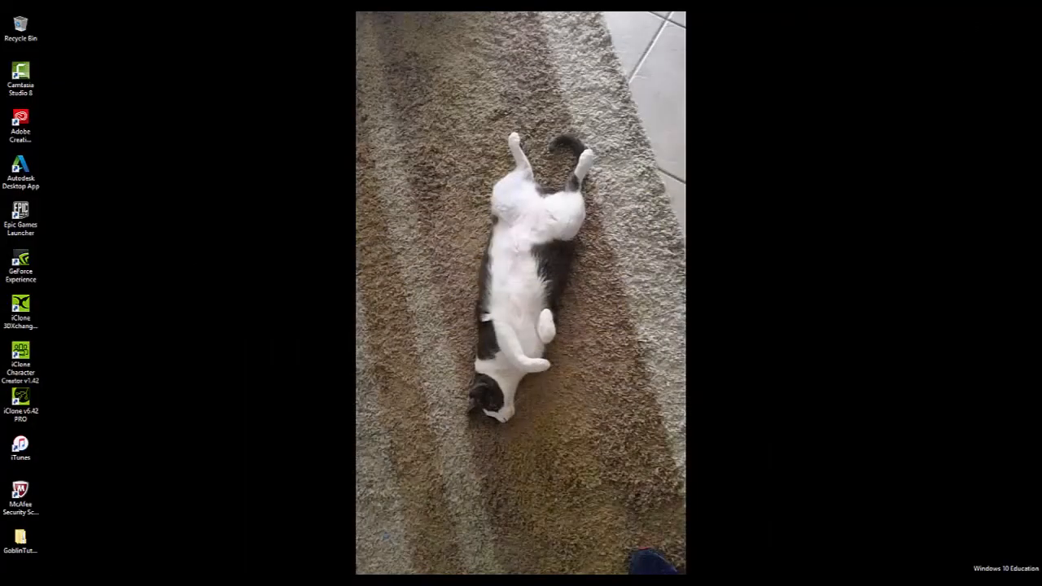
Switch to iClone Character Creator and open GoblinBase.iAvatar from the GoblinTutorial 3DXchange folder, viewing the goblin from the front and side
left_click(464, 573)
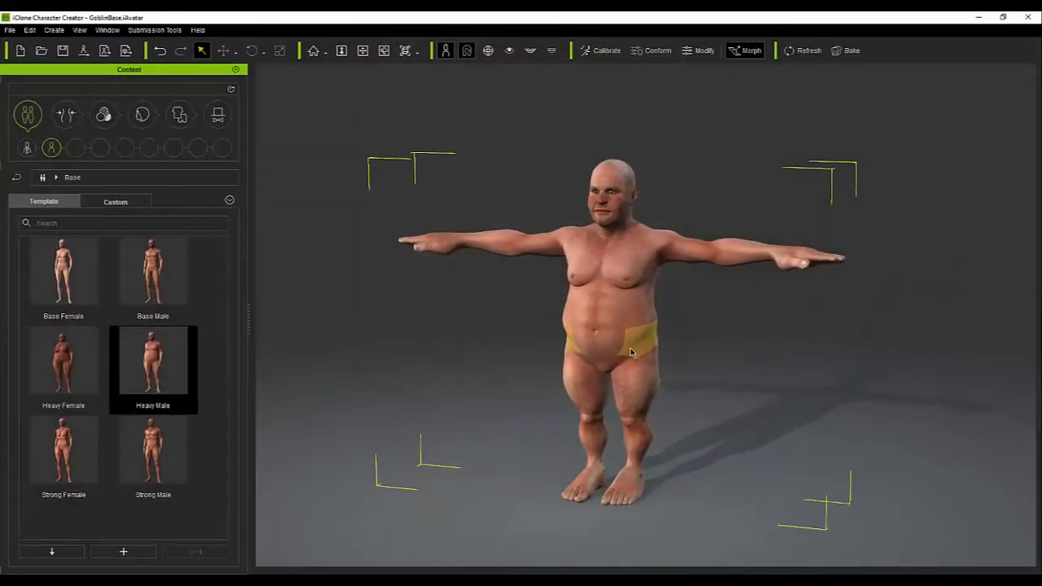
left_click(10, 30)
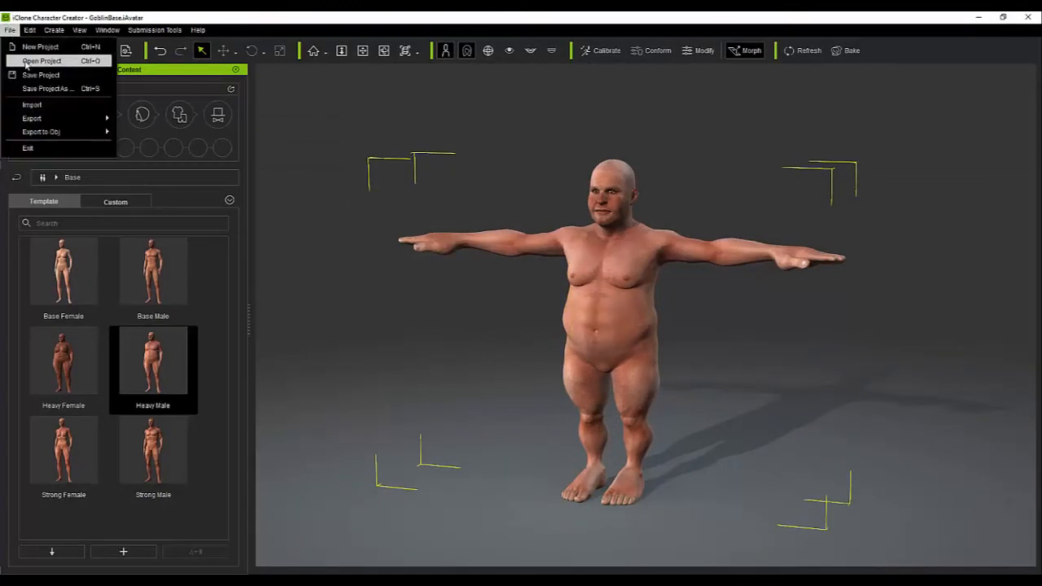
left_click(25, 61)
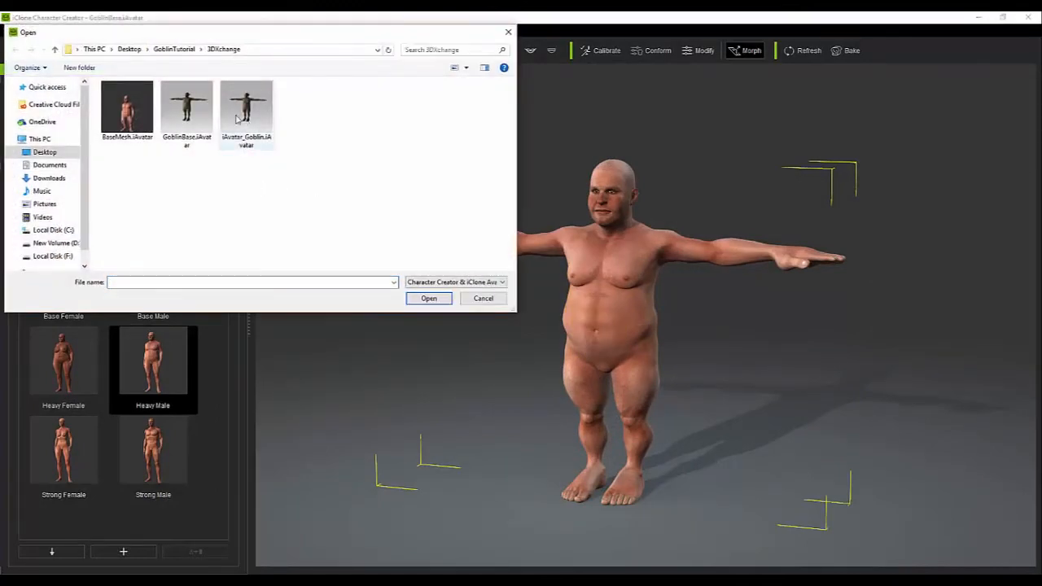
double_click(187, 110)
left_click(546, 324)
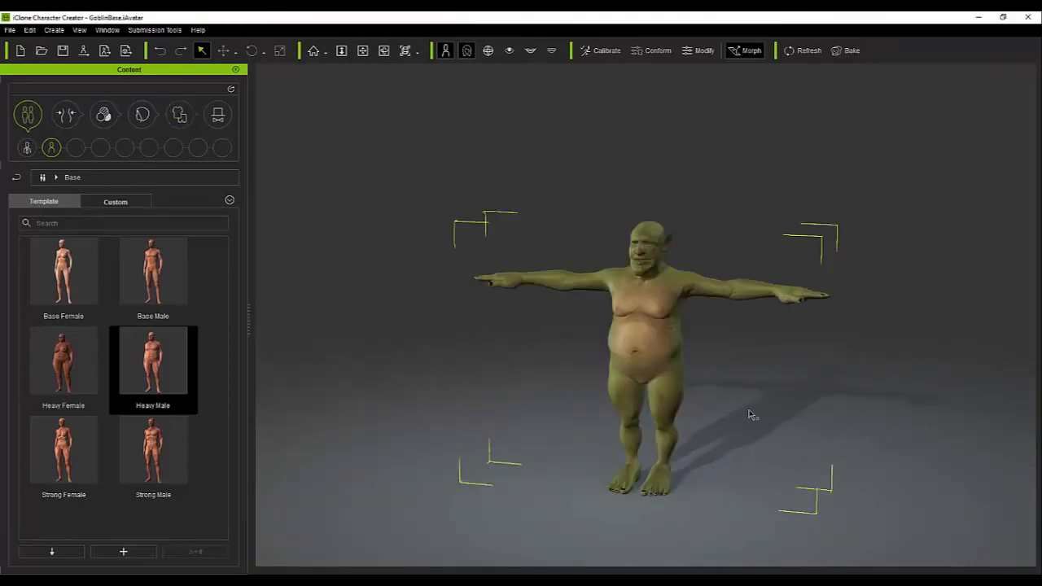
right_click_drag(765, 414, 803, 411)
middle_click_drag(767, 407, 747, 381)
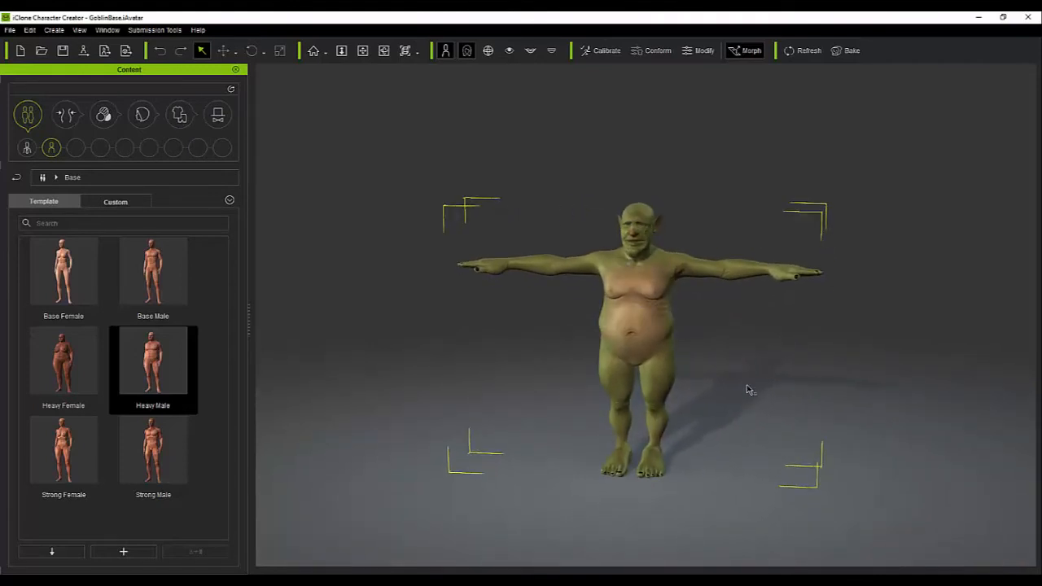
right_click_drag(780, 405, 636, 273)
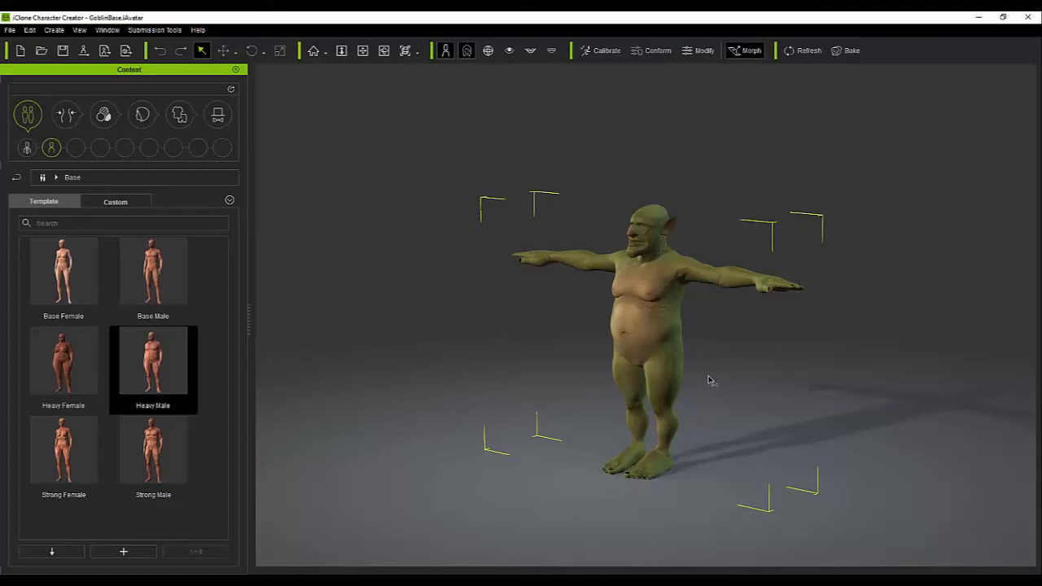
Open GoblinBaseMesh.iAvatar from the 3DXC_export_2 folder inside ZBrushExport_1, under IC_TUTORIAL on drive D
left_click(10, 30)
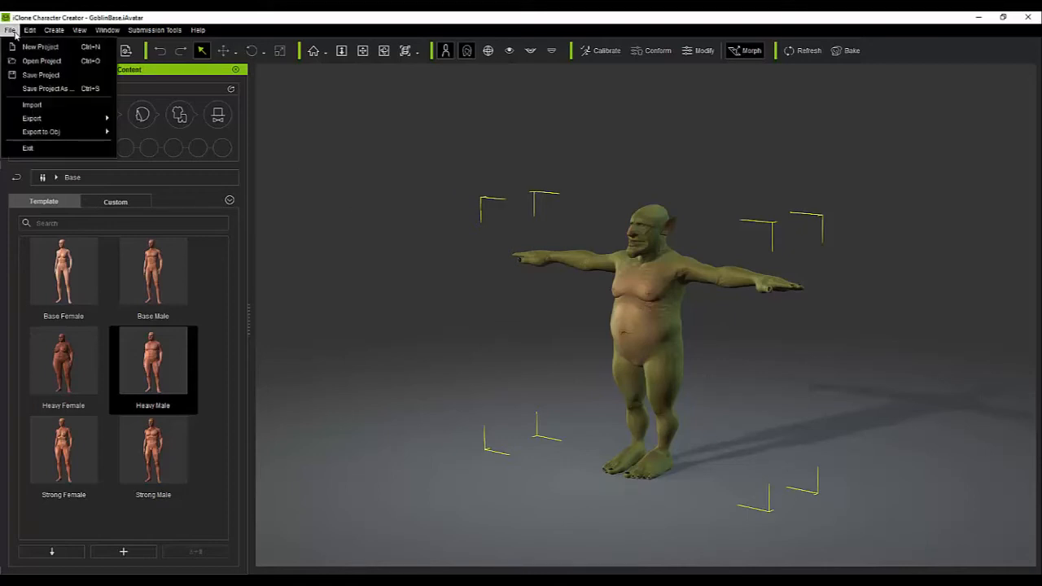
left_click(28, 61)
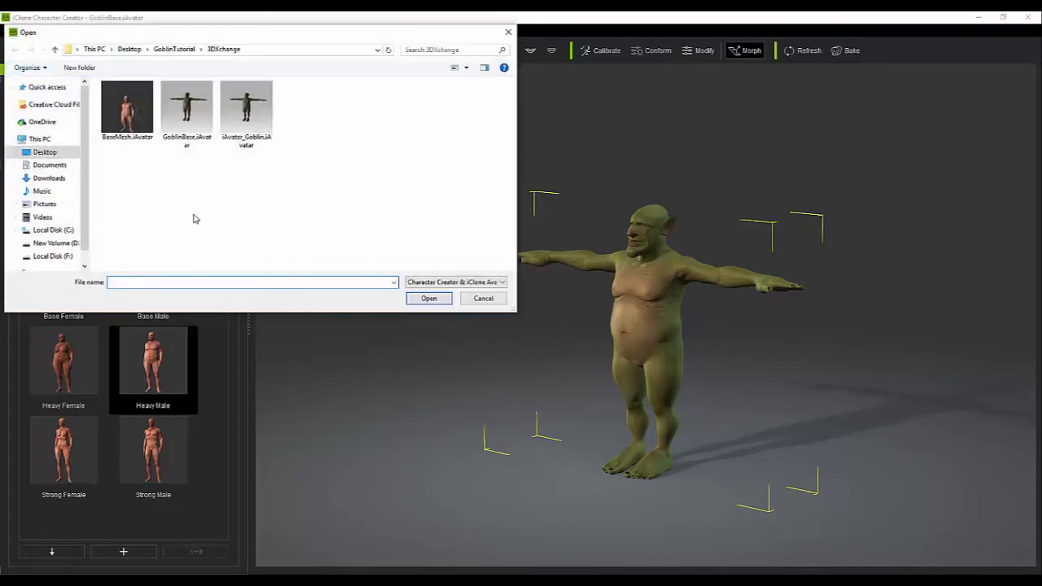
left_click(54, 243)
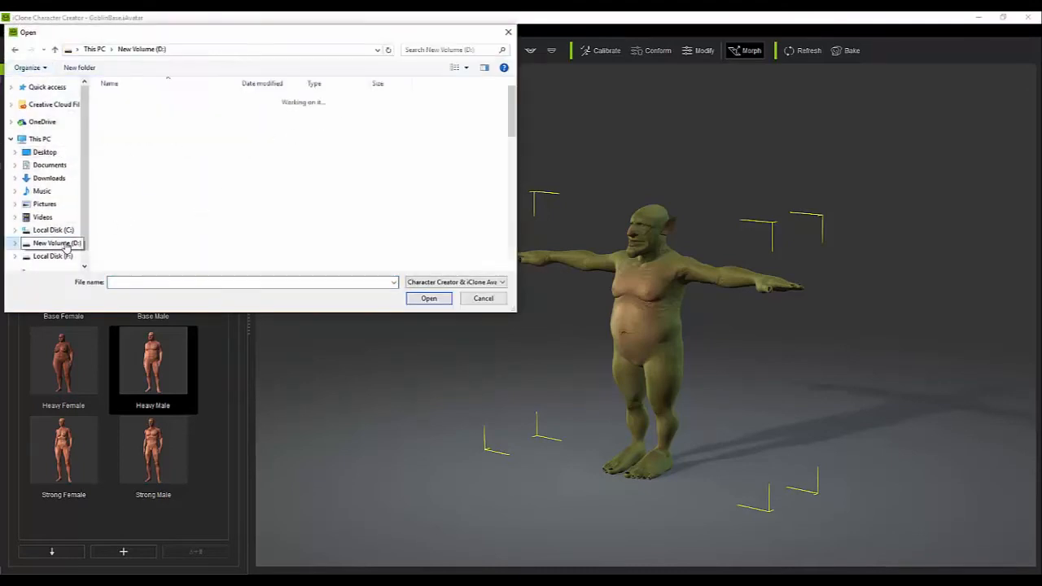
scroll(140, 252, "down", 3)
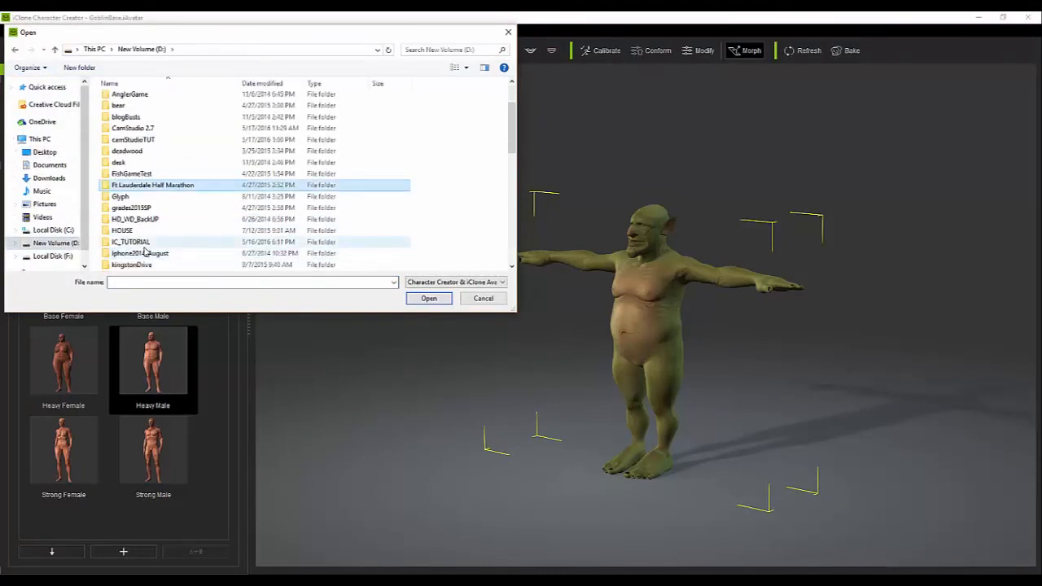
double_click(137, 208)
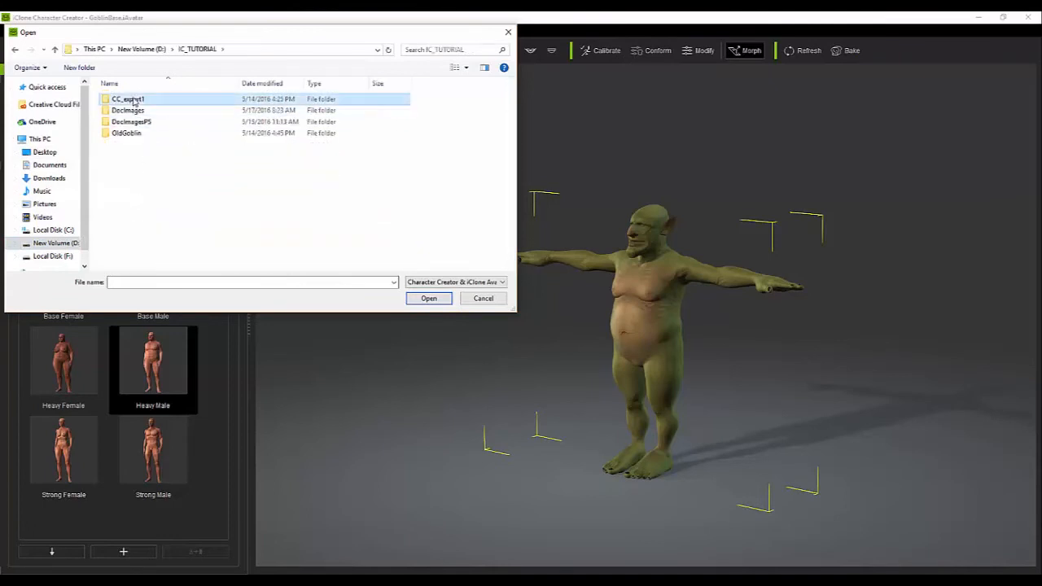
double_click(133, 100)
double_click(133, 99)
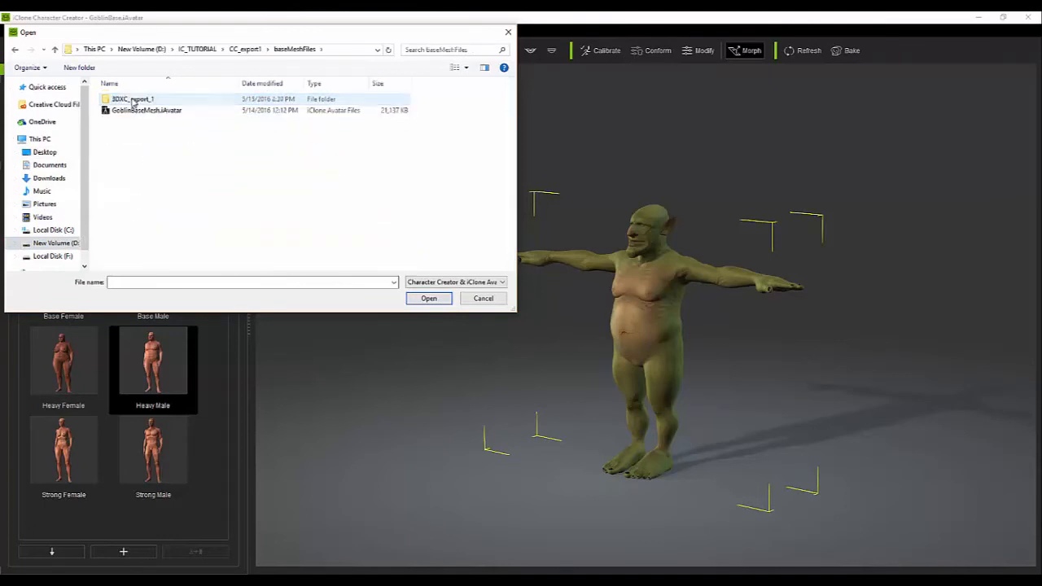
double_click(133, 100)
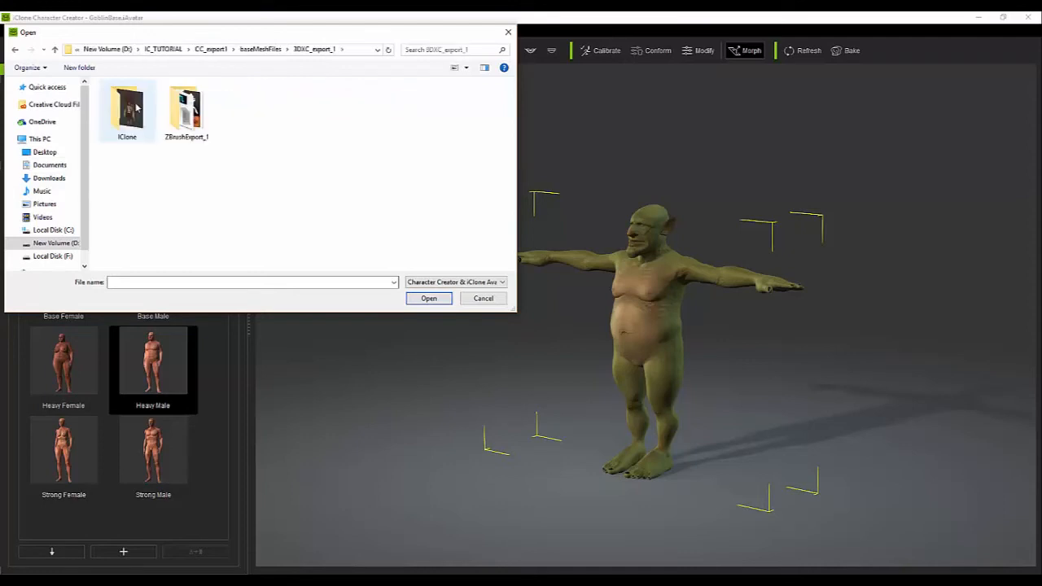
double_click(184, 108)
double_click(135, 99)
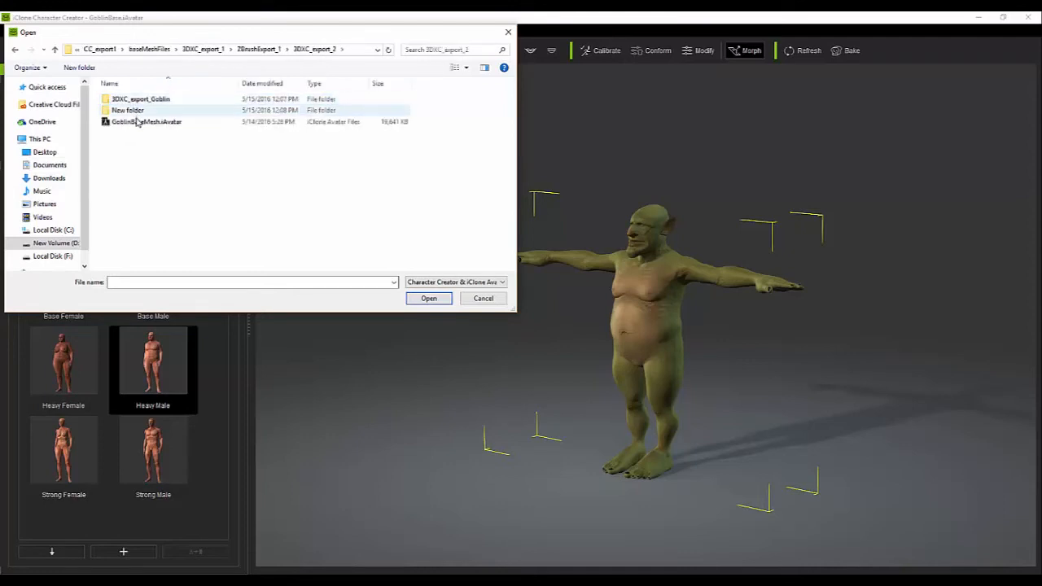
double_click(137, 121)
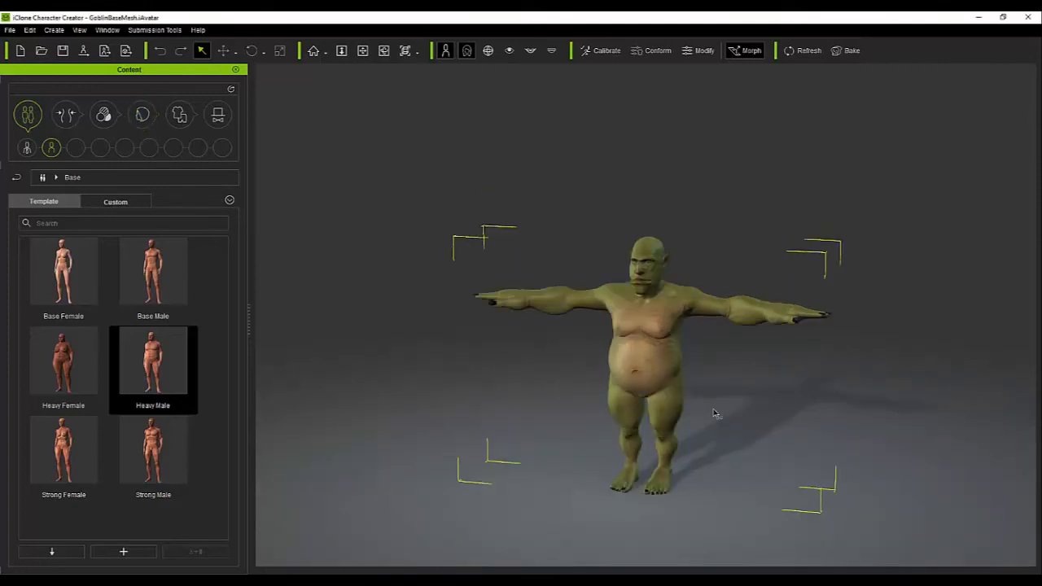
Examine the loaded goblin's body shape, skin textures and nails from several angles
scroll(723, 409, "up", 3)
middle_click_drag(763, 427, 744, 374)
right_click_drag(770, 417, 795, 376)
scroll(714, 417, "up", 2)
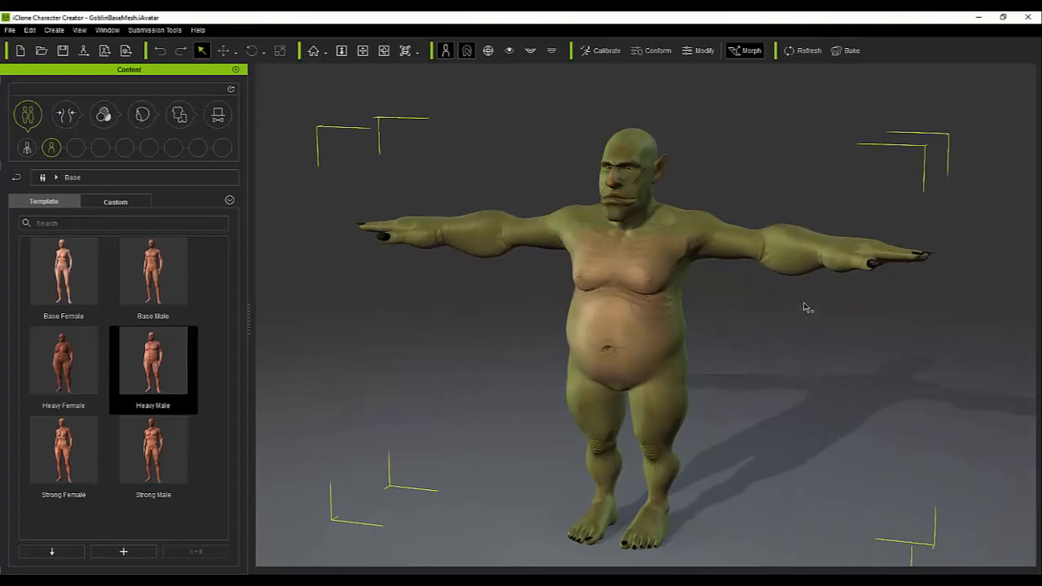
right_click_drag(788, 426, 721, 398)
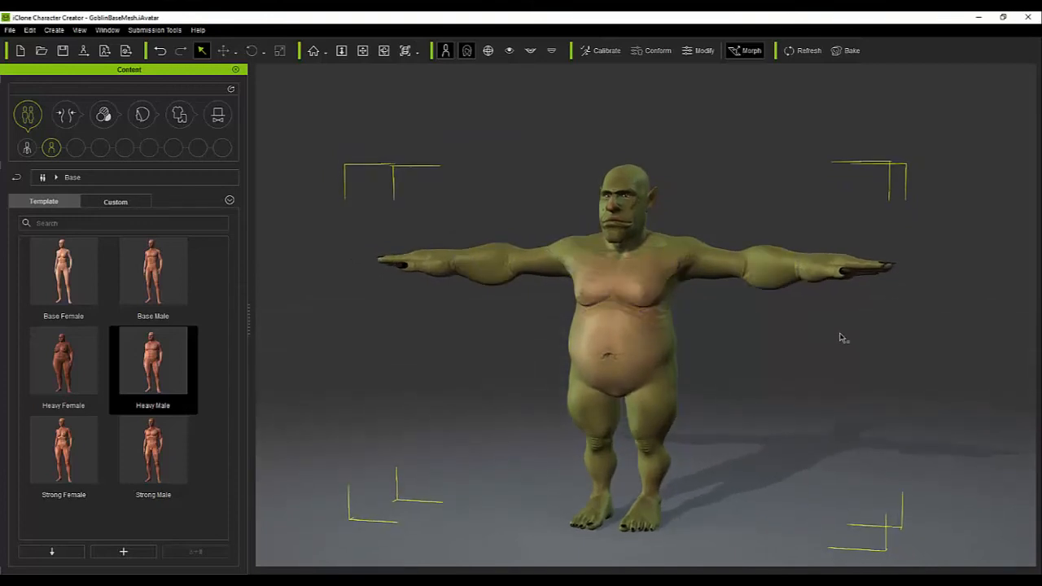
right_click_drag(800, 406, 700, 461)
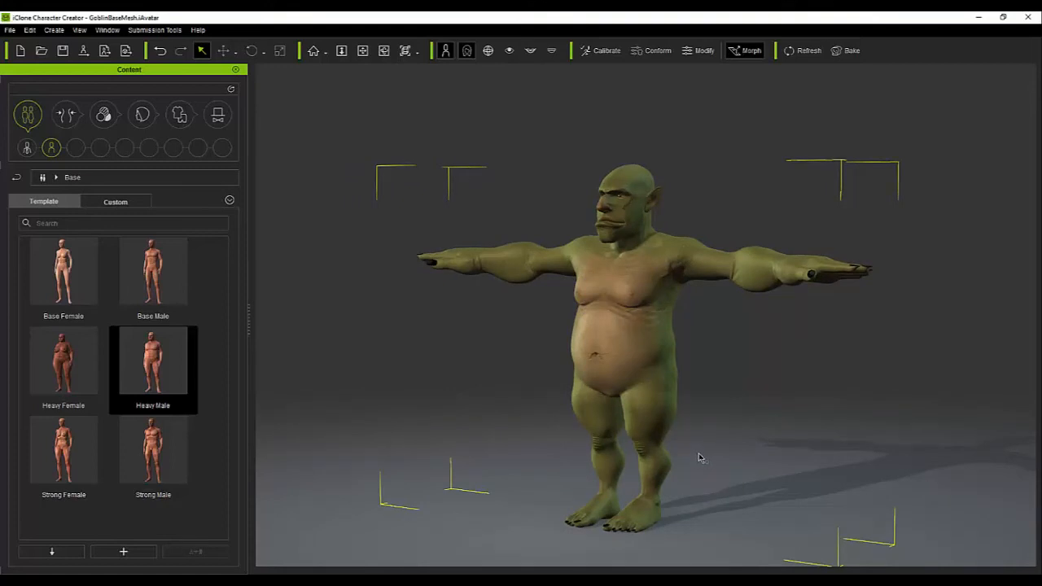
middle_click_drag(751, 431, 749, 408)
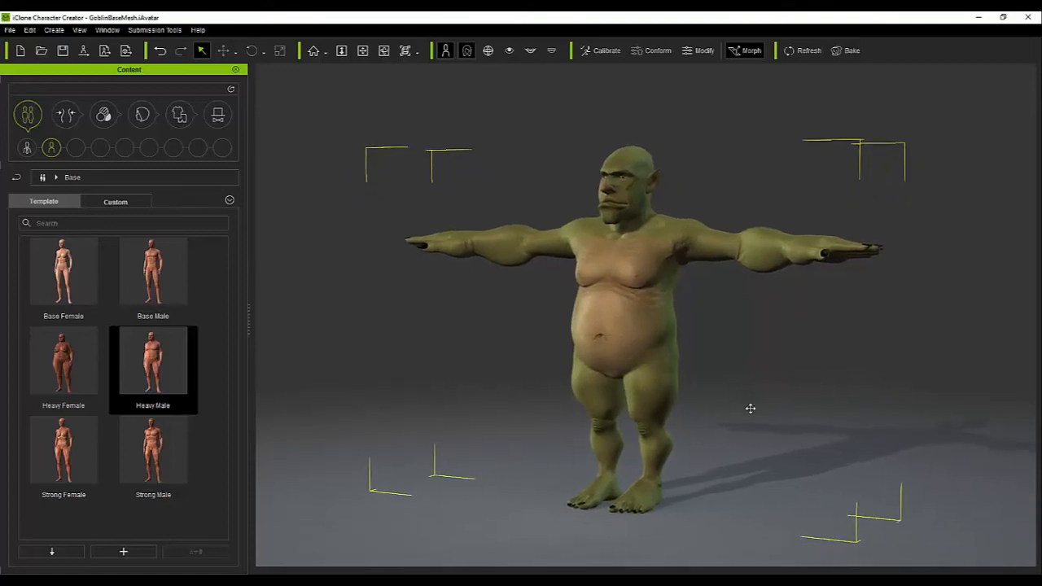
right_click_drag(737, 428, 698, 421)
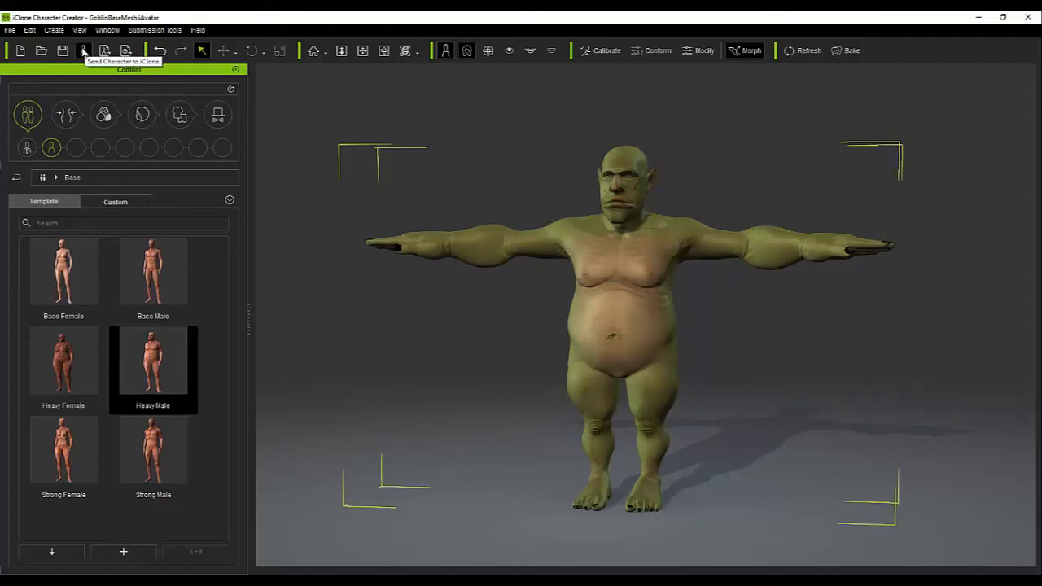
Send the goblin character to iClone and move it along X to about -132.7, beside the clothed goblin
left_click(83, 52)
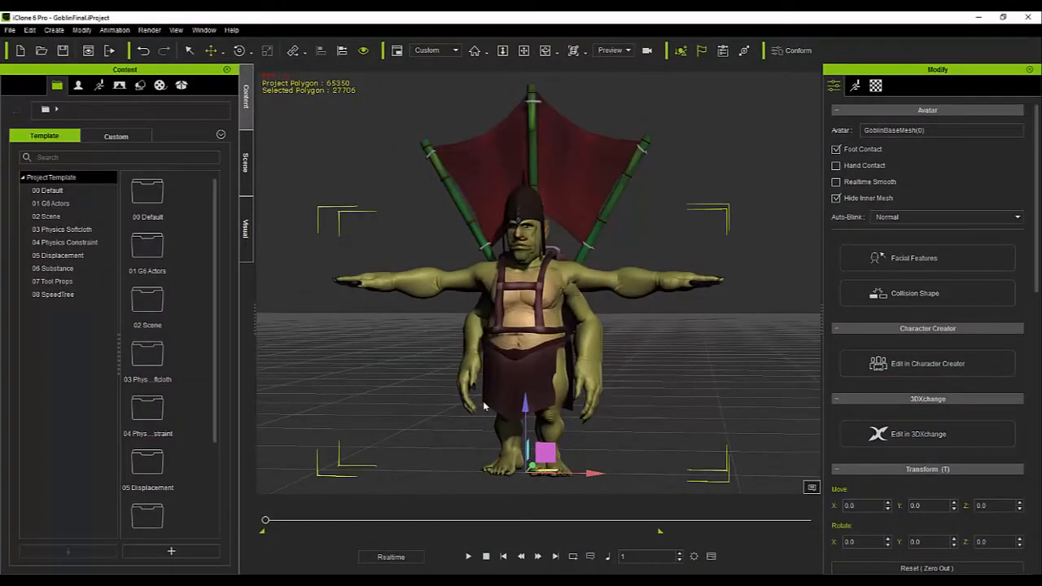
left_click_drag(596, 476, 368, 476)
scroll(619, 400, "down", 1)
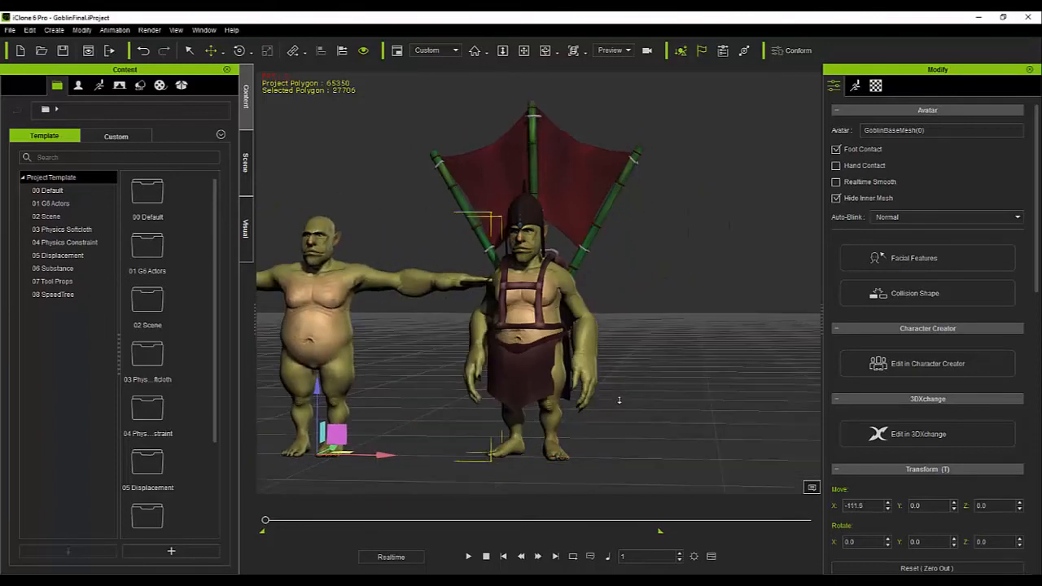
middle_click_drag(618, 407, 729, 401)
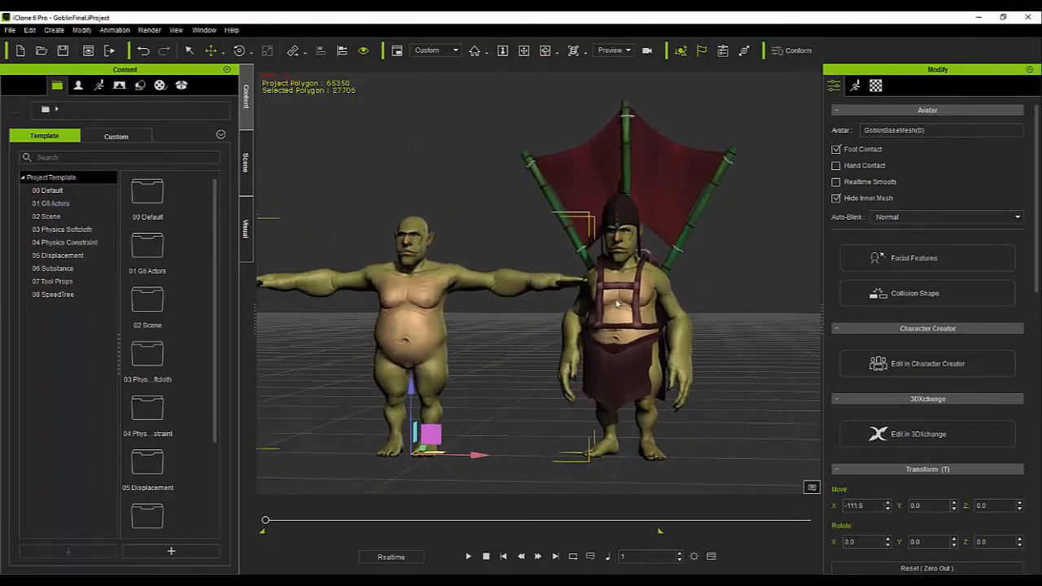
left_click_drag(477, 454, 437, 453)
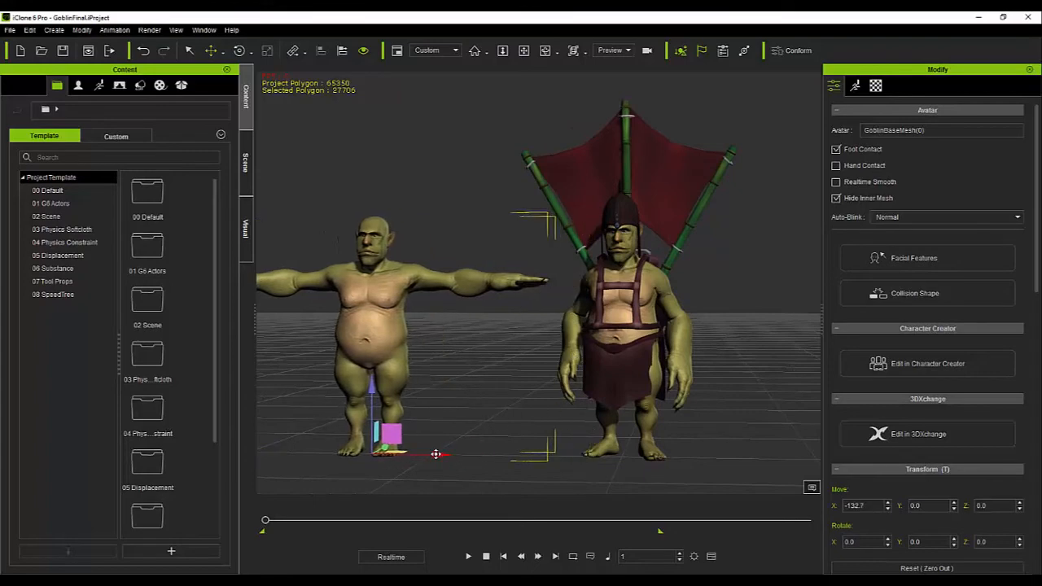
Start a new iClone project and send the goblin from Character Creator into the empty scene, viewing it from the front
left_click(10, 30)
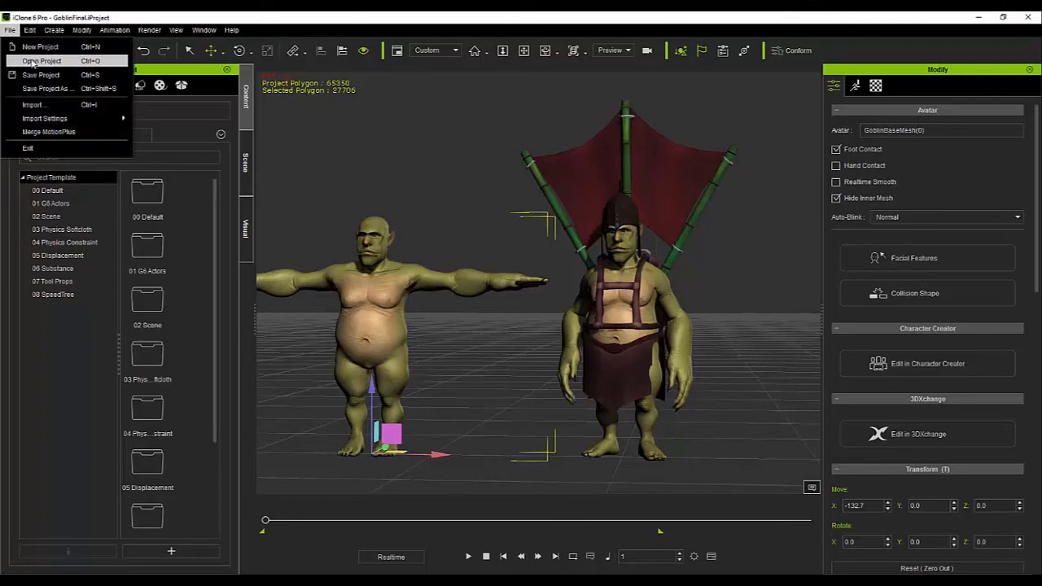
left_click(37, 47)
left_click(555, 324)
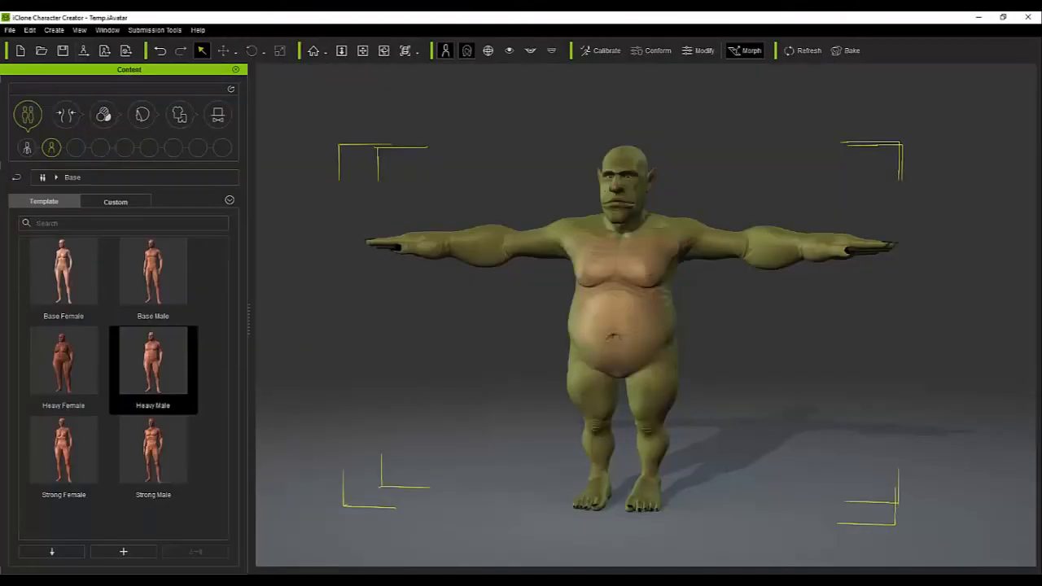
left_click(83, 51)
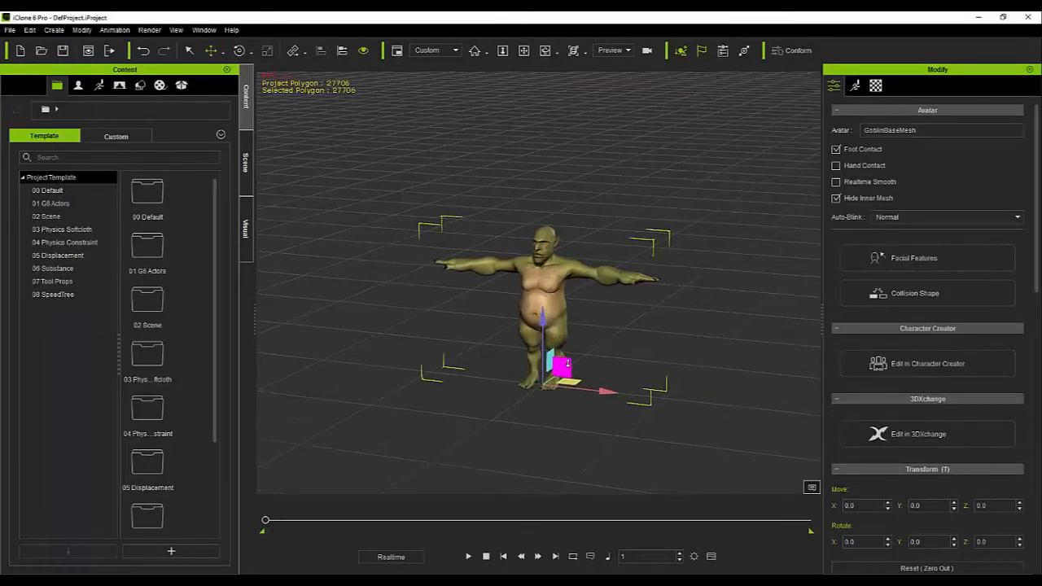
scroll(598, 366, "up", 5)
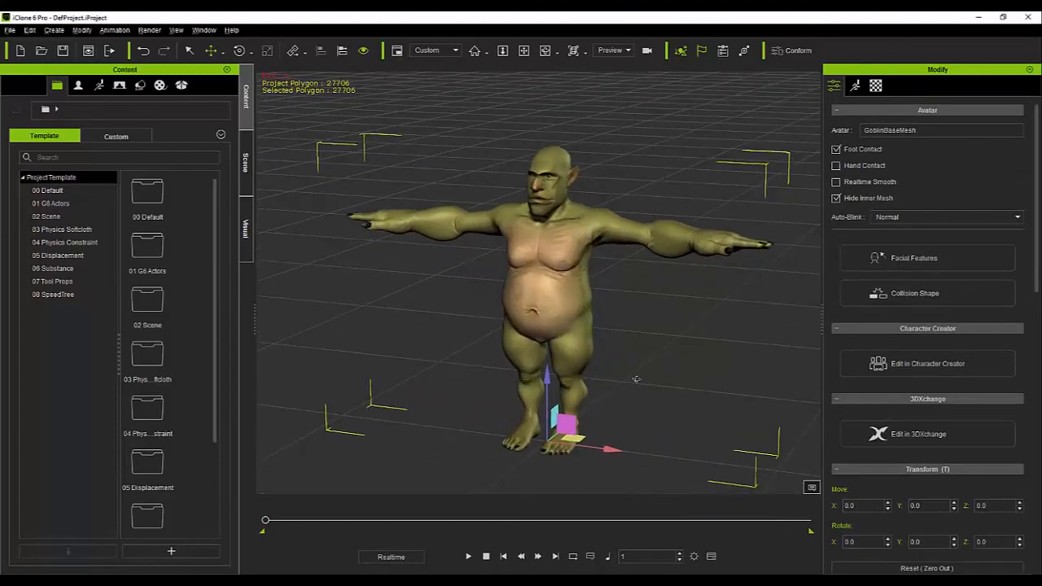
right_click_drag(636, 379, 656, 347)
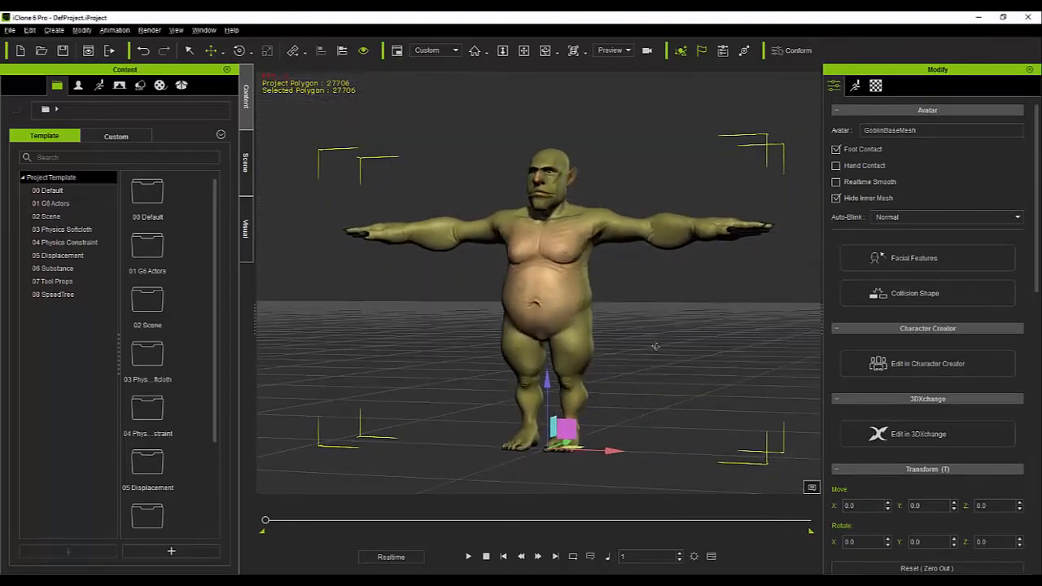
Switch to Character Creator, look at the goblin from the side and front, and switch to 3DXchange
left_click(979, 17)
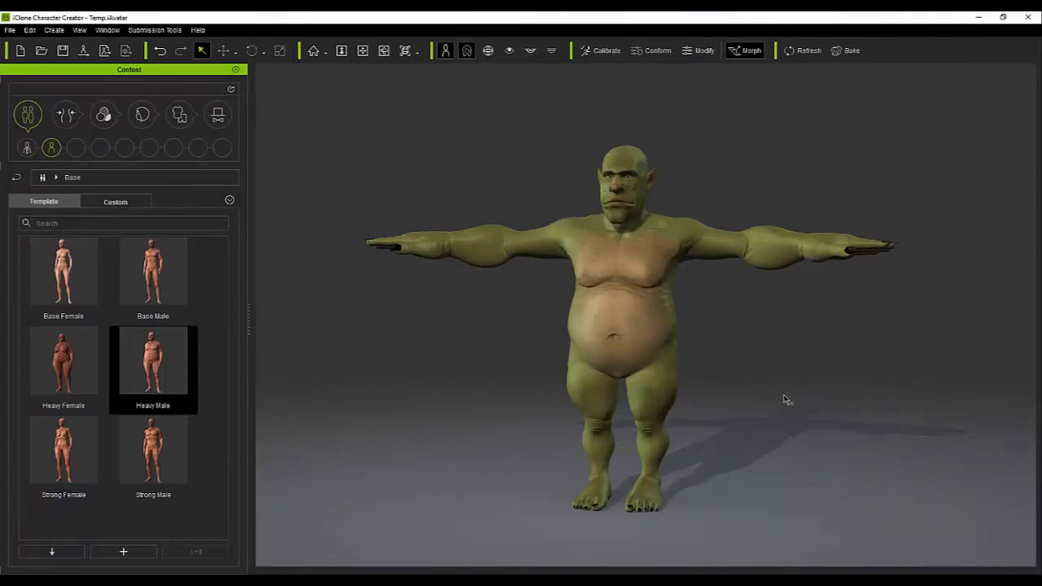
right_click_drag(787, 399, 659, 399)
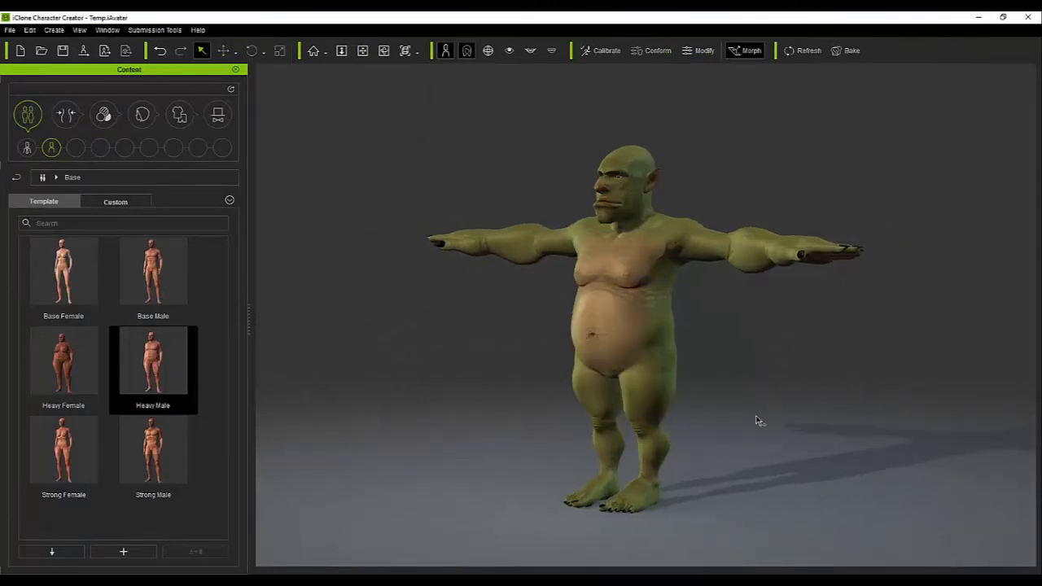
right_click_drag(755, 421, 888, 278)
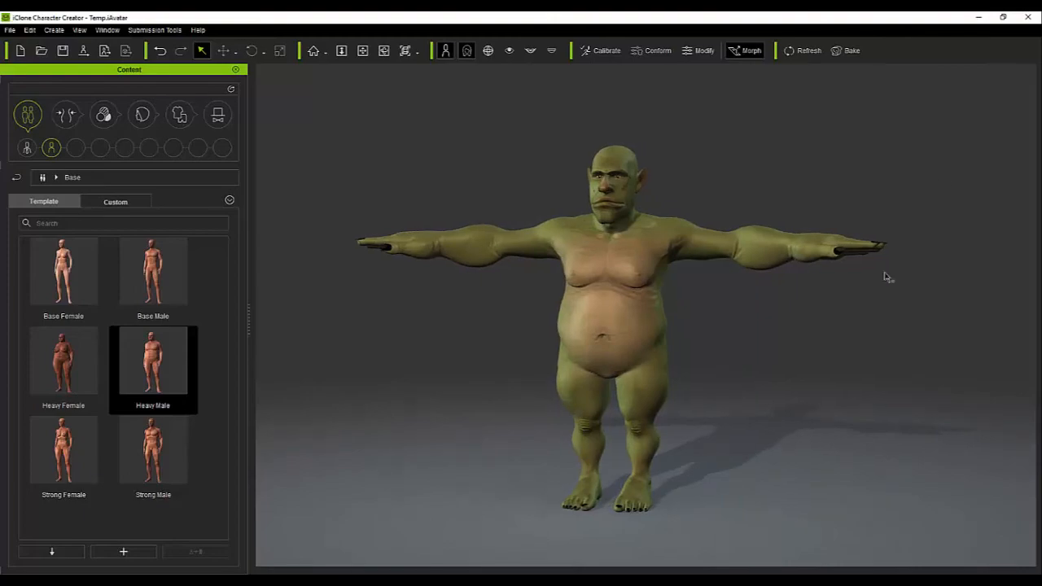
left_click(977, 18)
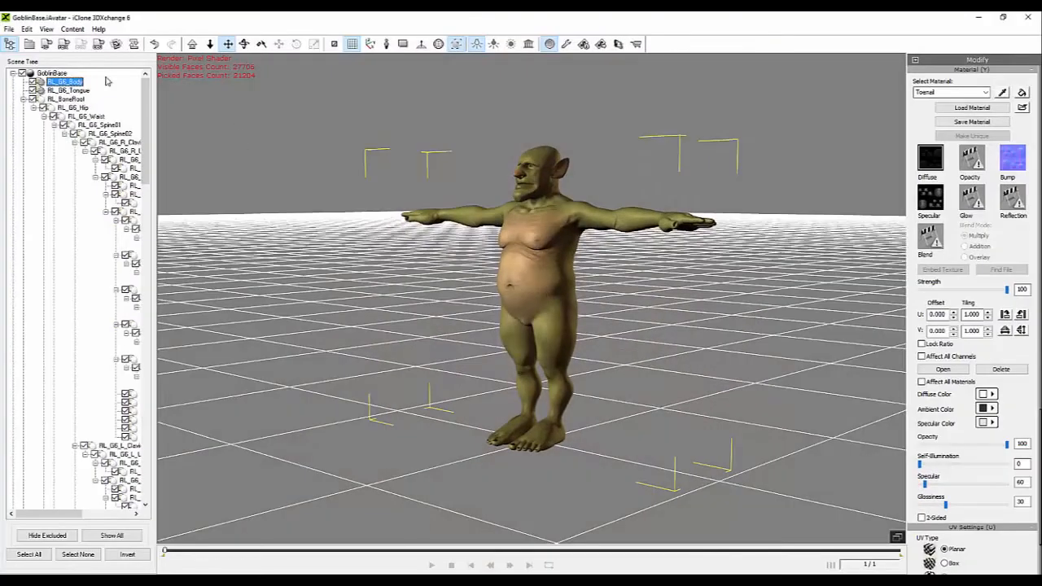
Open goblinBackPack.obj from the Assets folder inside ZBrushExport_1, under IC_TUTORIAL on drive D
left_click(8, 29)
left_click(25, 49)
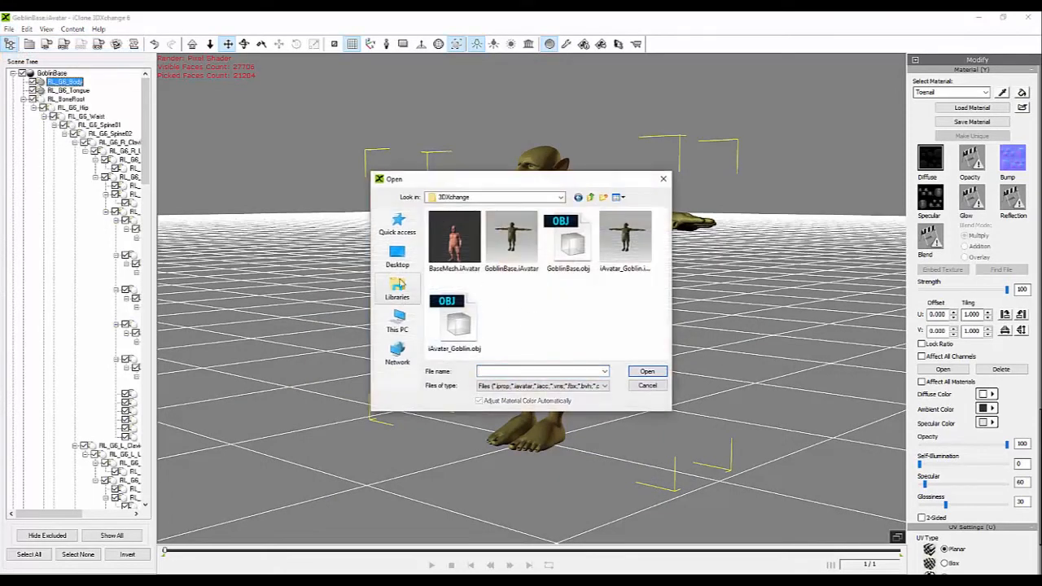
left_click(398, 257)
left_click(398, 320)
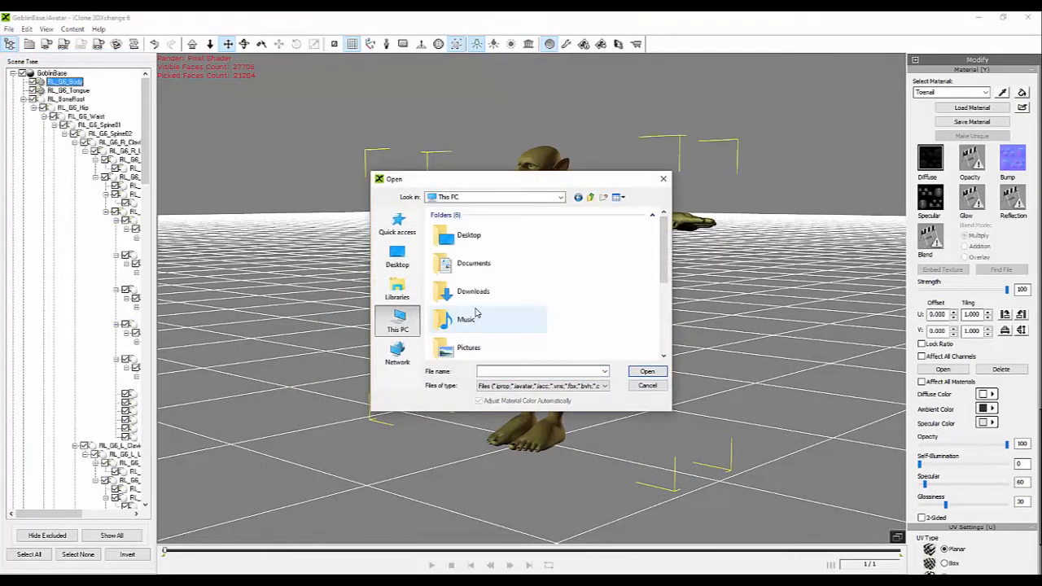
scroll(476, 314, "down", 2)
scroll(477, 313, "down", 2)
double_click(475, 313)
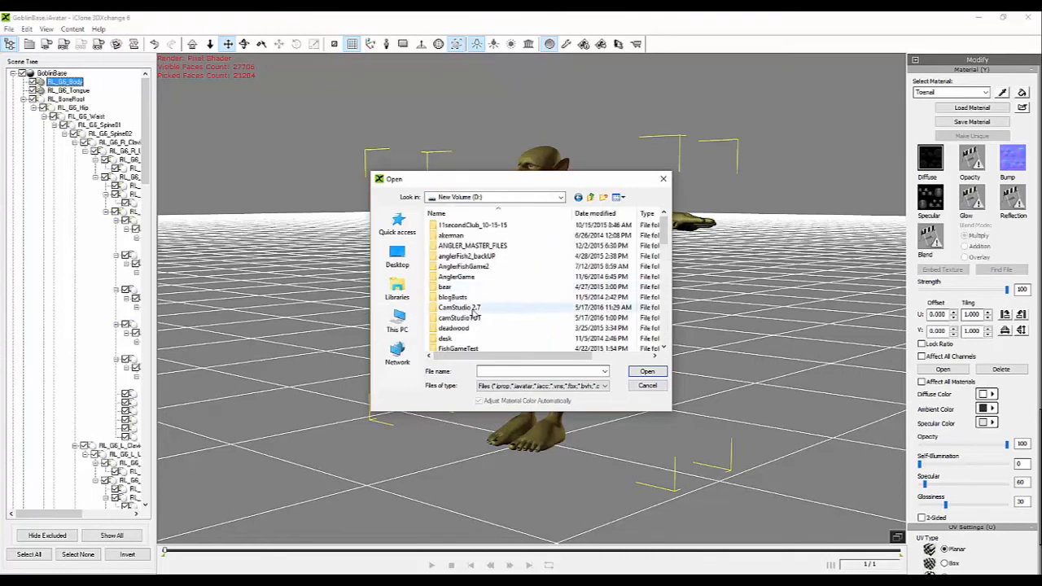
double_click(460, 317)
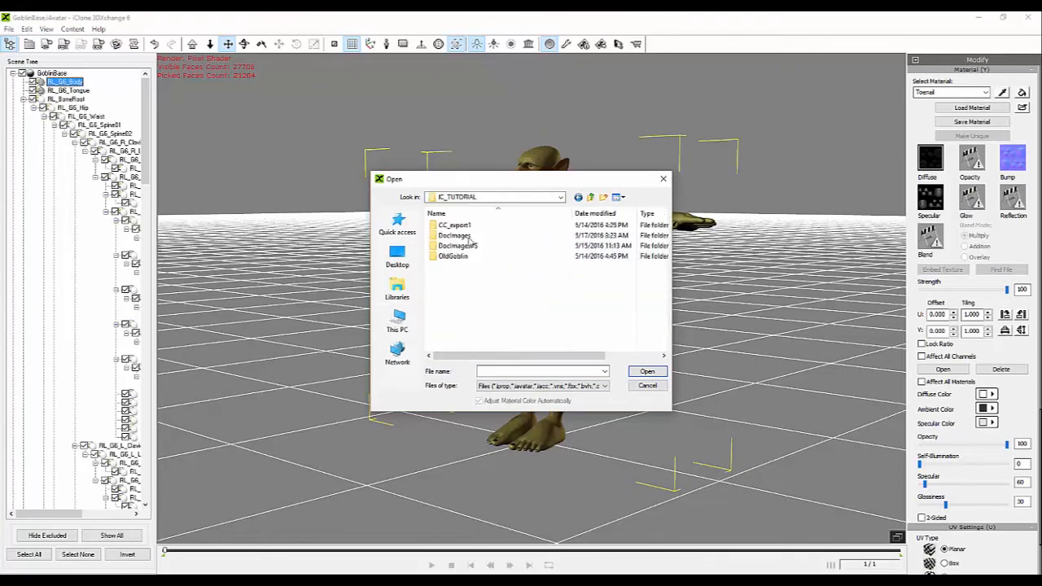
double_click(454, 225)
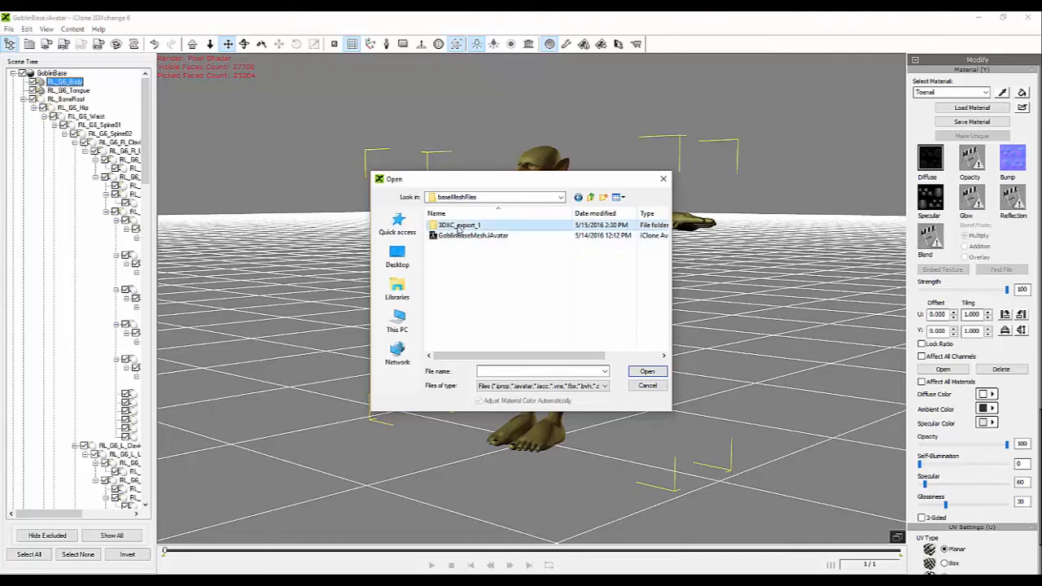
double_click(460, 227)
double_click(493, 249)
double_click(447, 235)
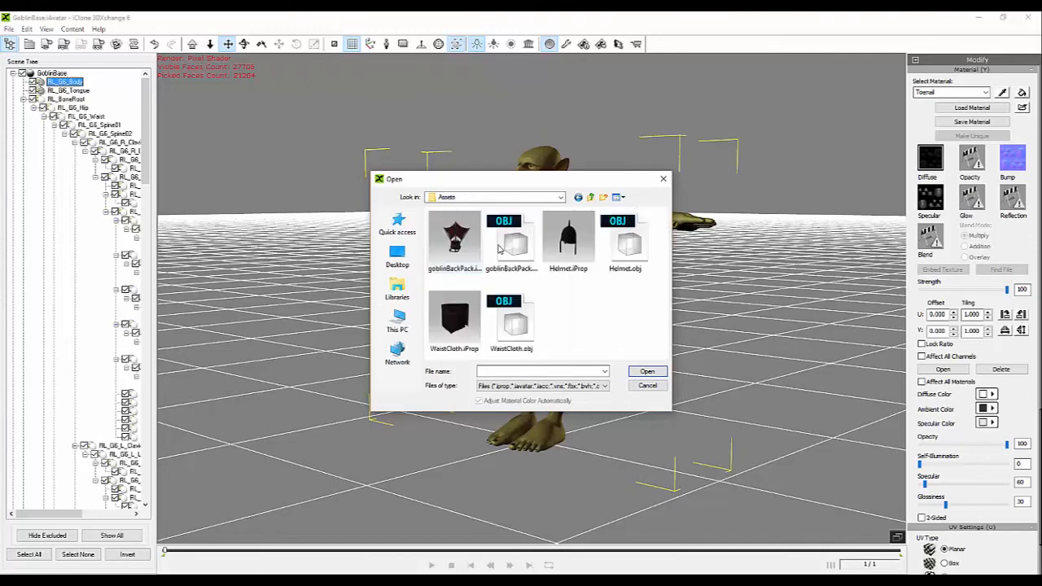
double_click(509, 242)
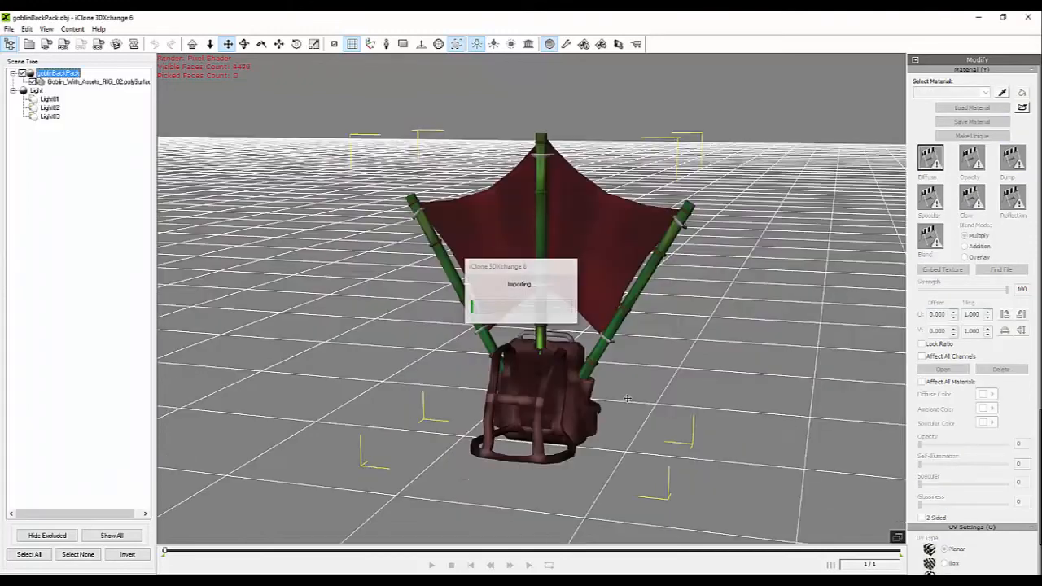
Pick the material on the backpack's red cloth and examine the textured prop from different angles
right_click_drag(662, 423, 641, 402)
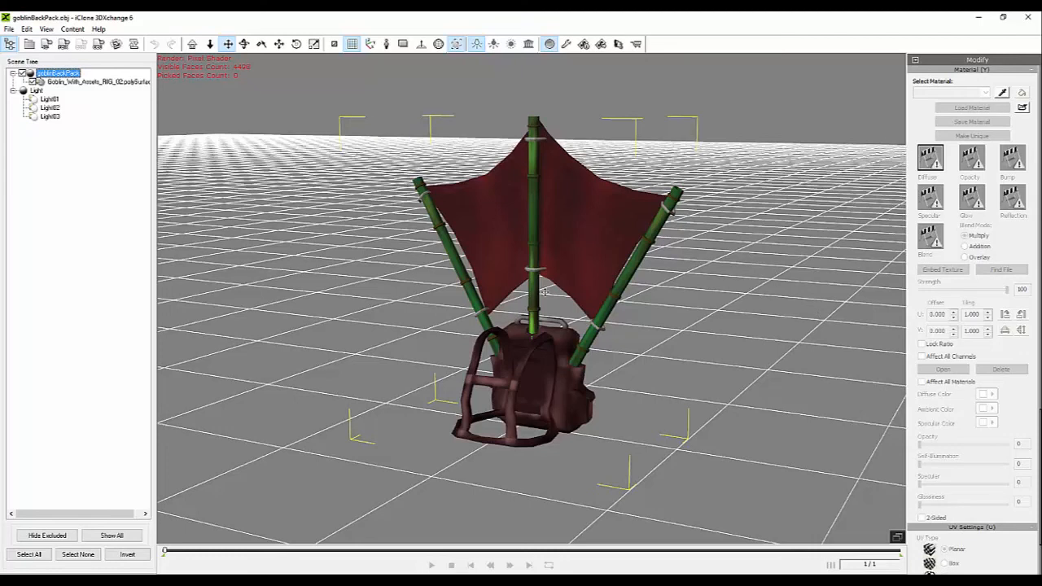
left_click(1002, 95)
left_click(606, 219)
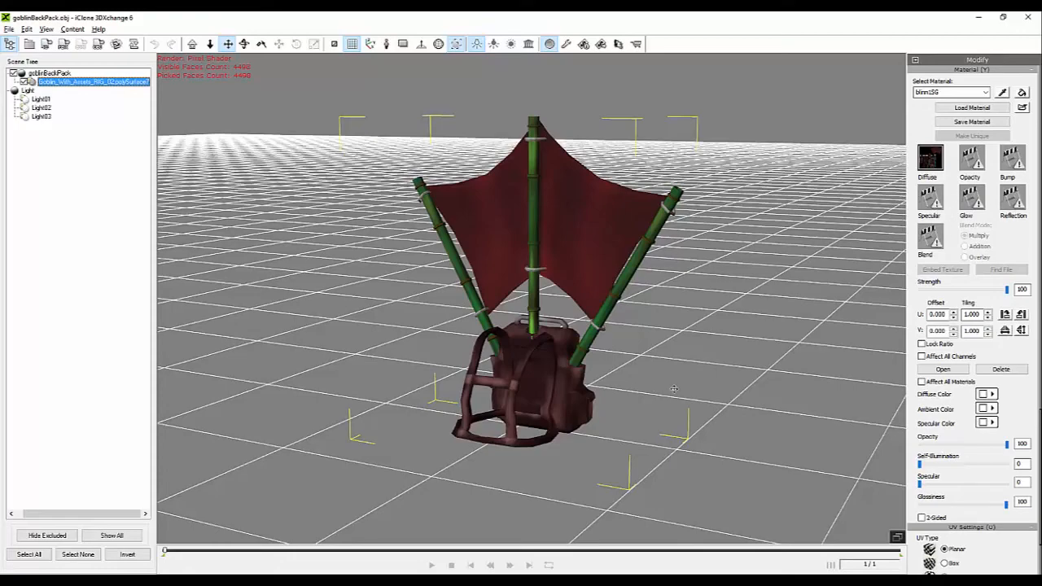
right_click_drag(673, 389, 747, 386)
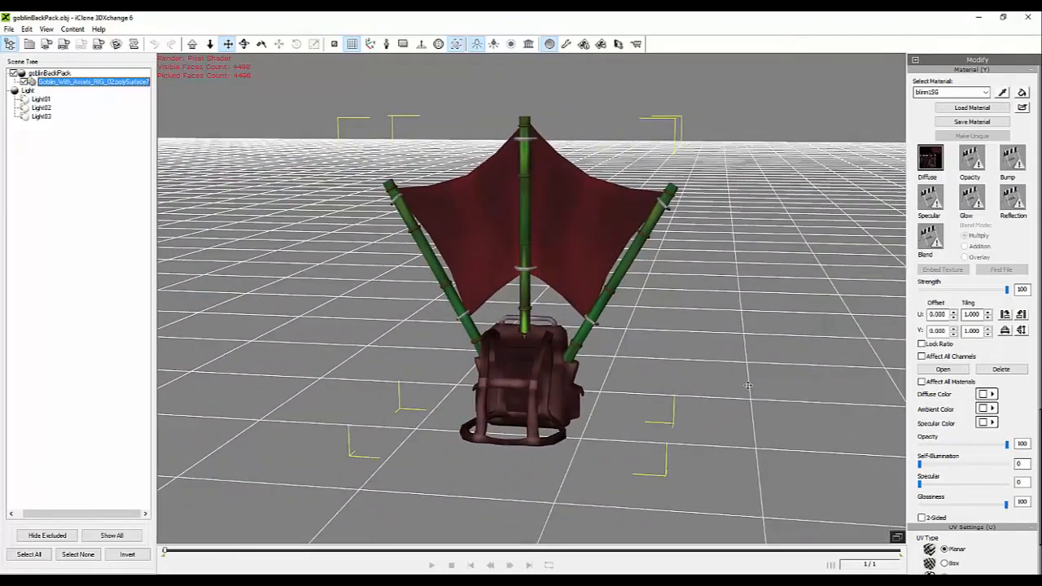
left_click(47, 45)
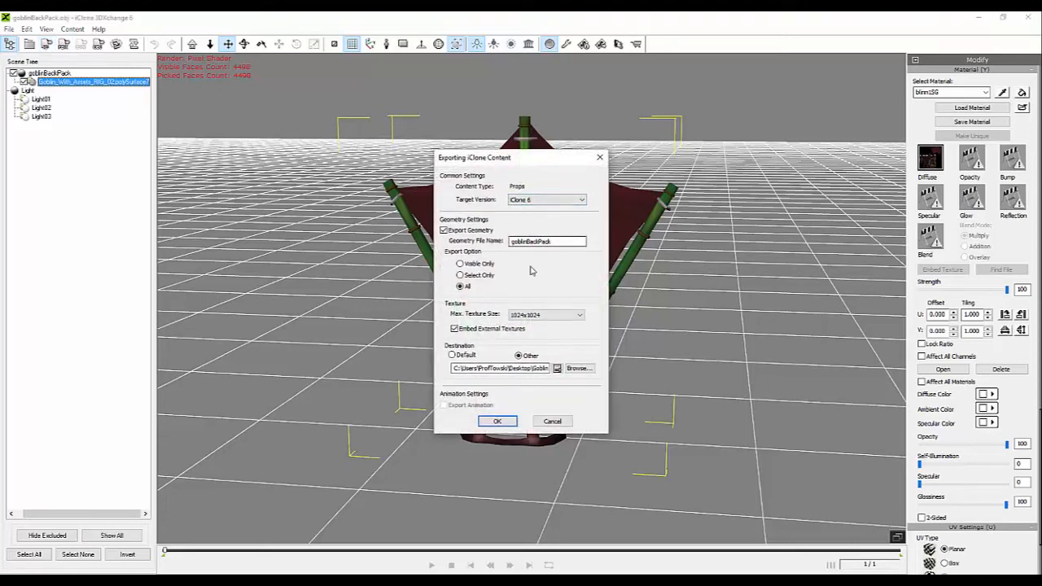
left_click(497, 421)
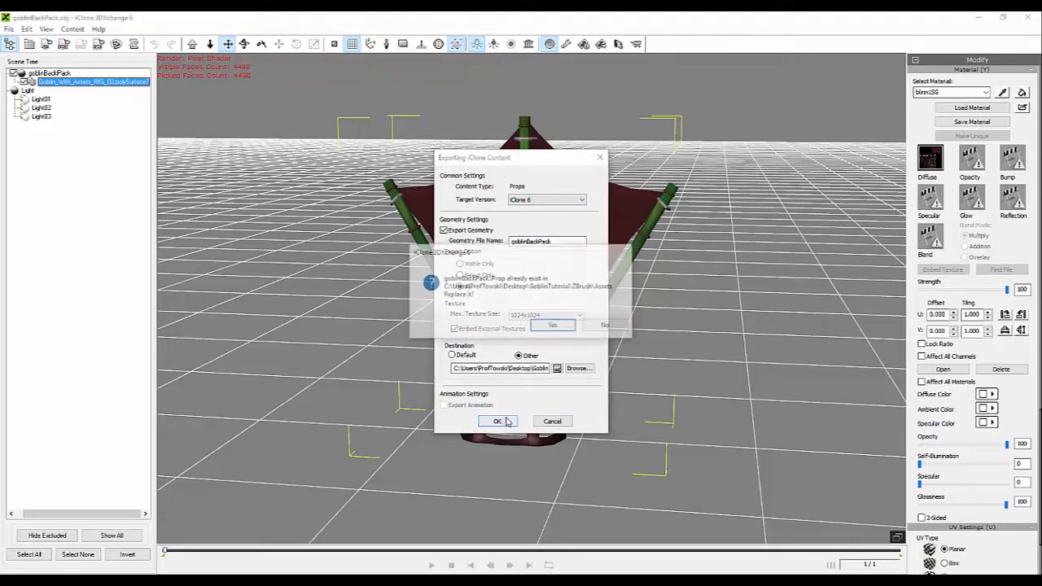
left_click(606, 327)
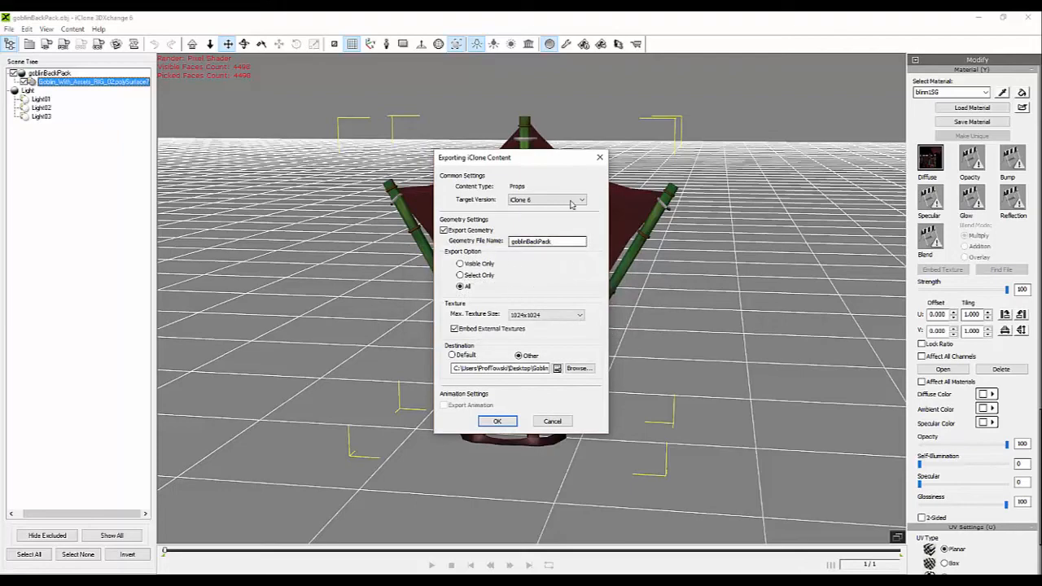
left_click(600, 157)
Open the Assets folder inside ZBrushExport_1, under IC_TUTORIAL on drive D, in File Explorer
left_click(979, 18)
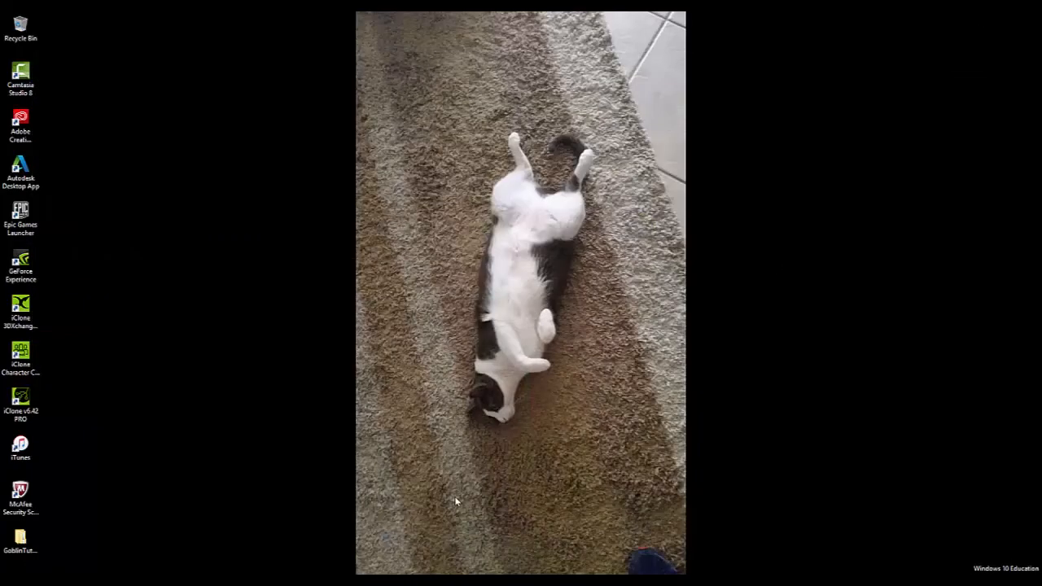
key("super")
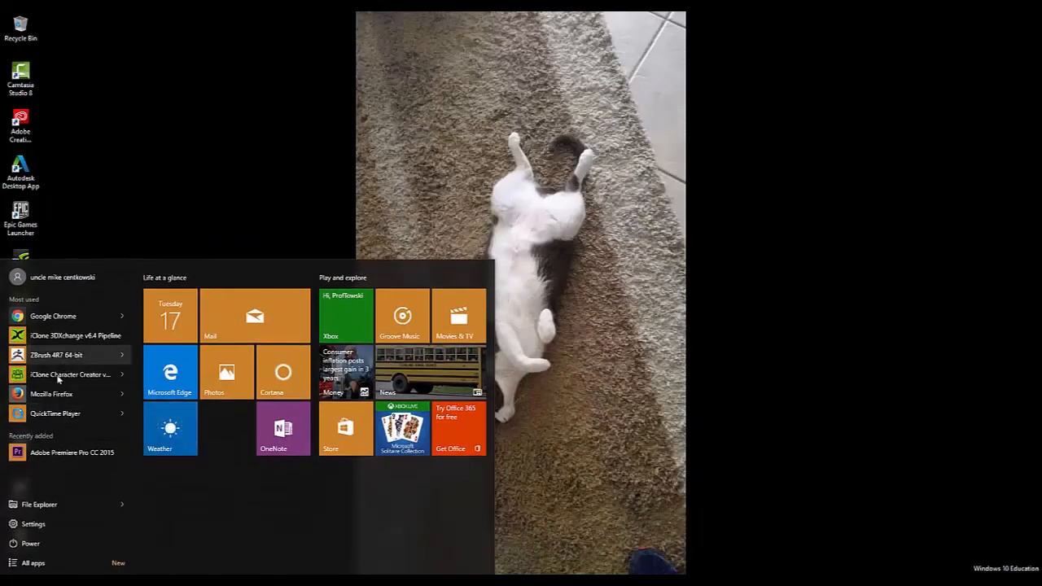
left_click(39, 504)
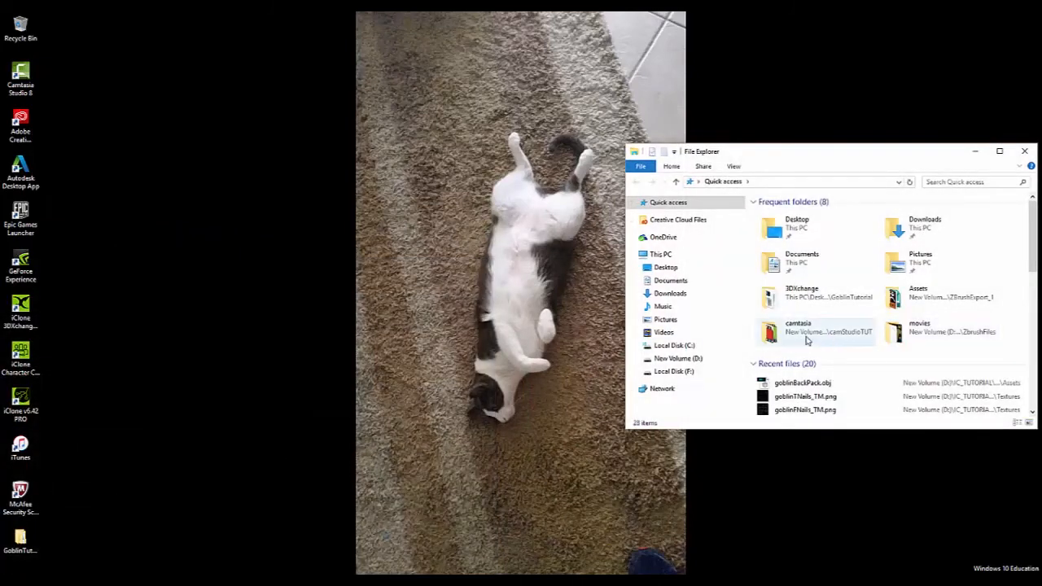
left_click(669, 359)
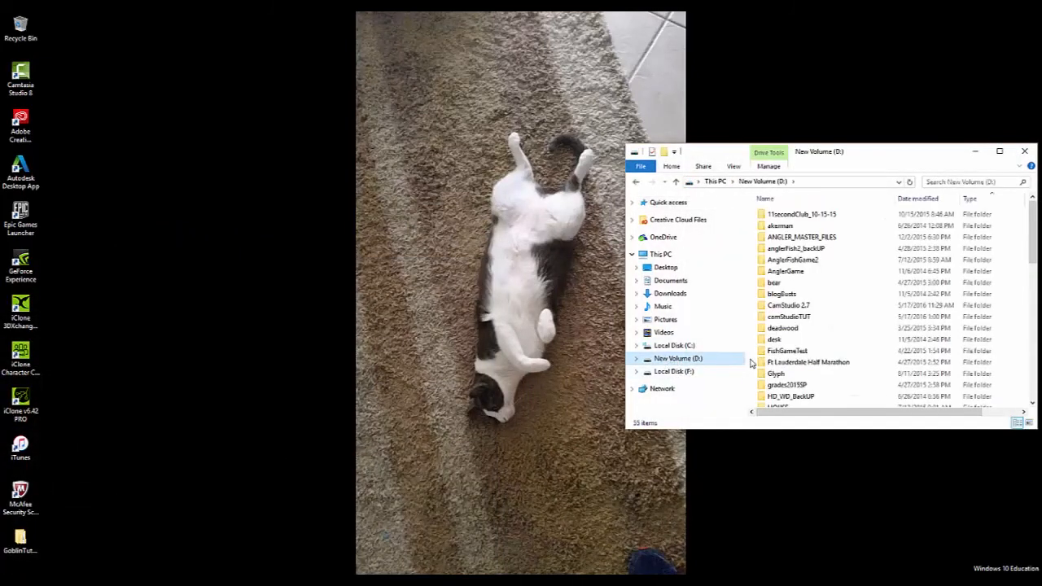
scroll(789, 396, "down", 2)
double_click(784, 390)
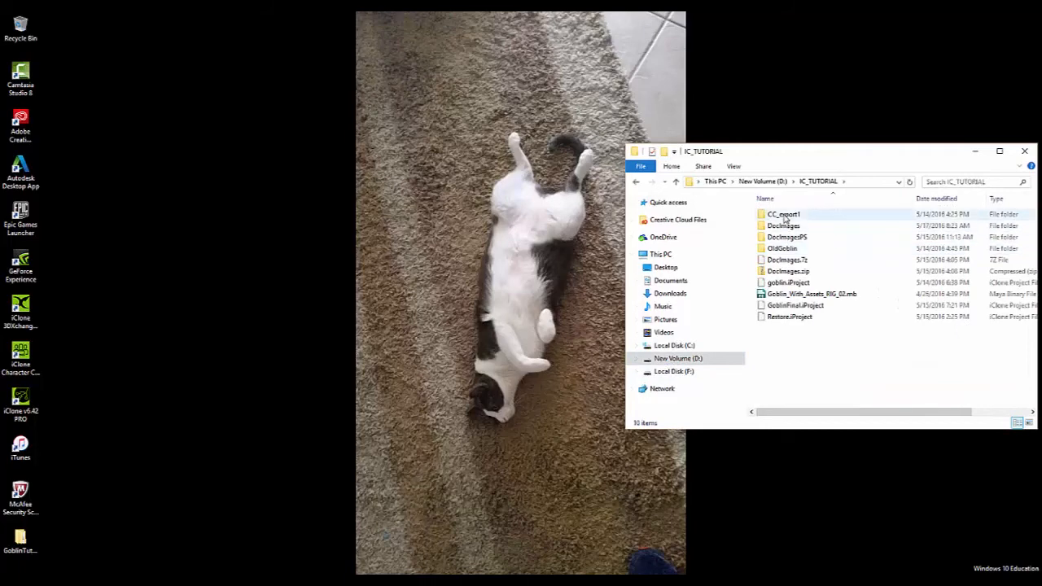
double_click(785, 215)
double_click(785, 216)
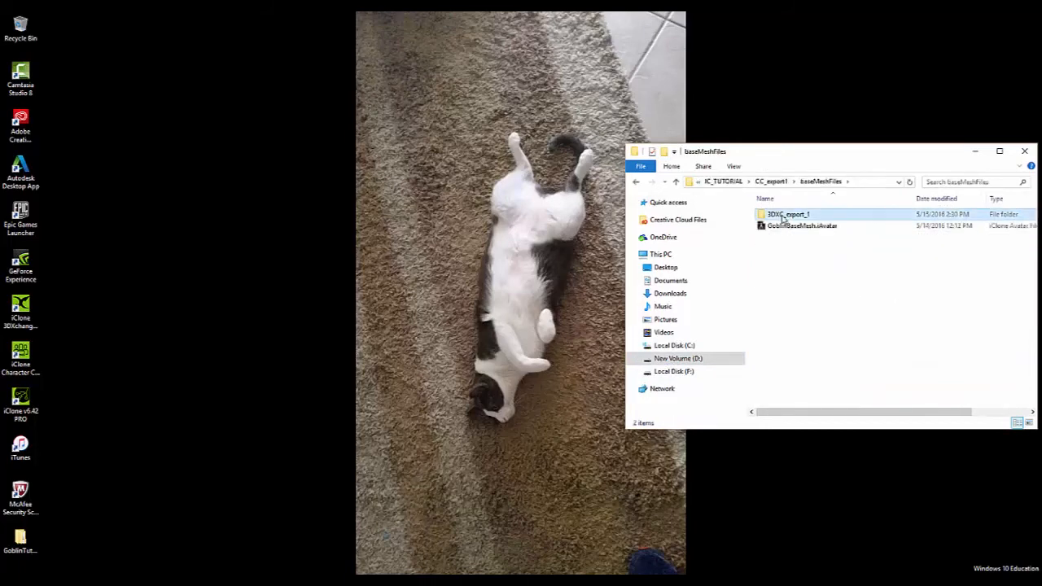
double_click(784, 216)
double_click(850, 223)
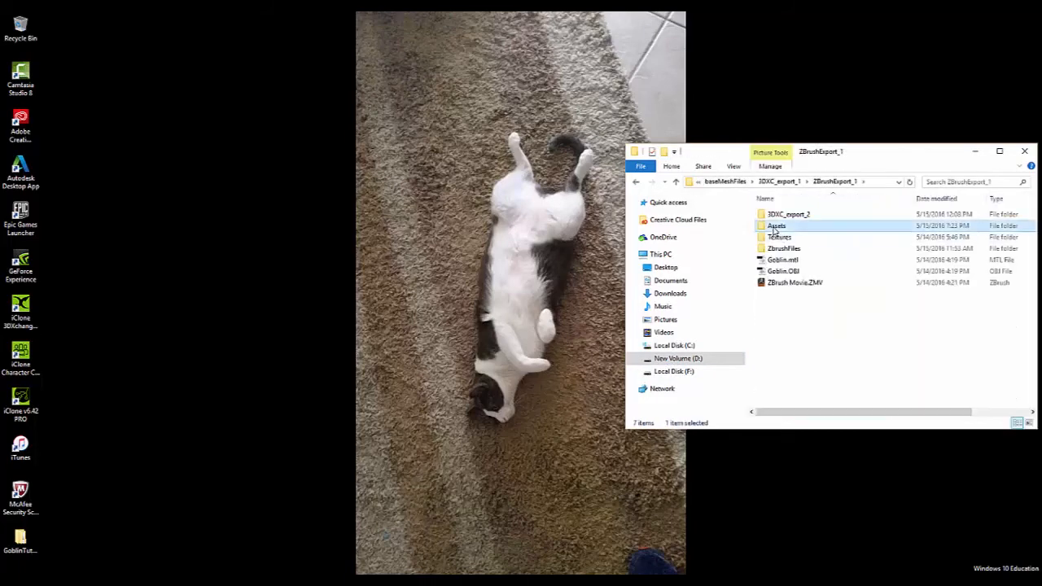
double_click(779, 229)
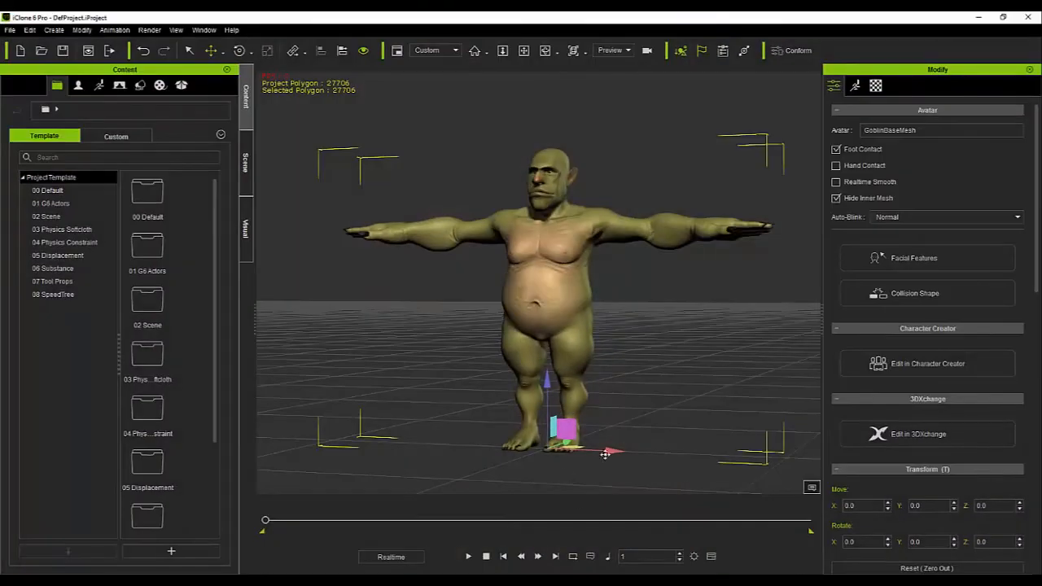
Add goblinBackPack.iProp from the Assets folder to the goblin's scene in iClone
key("alt+Tab")
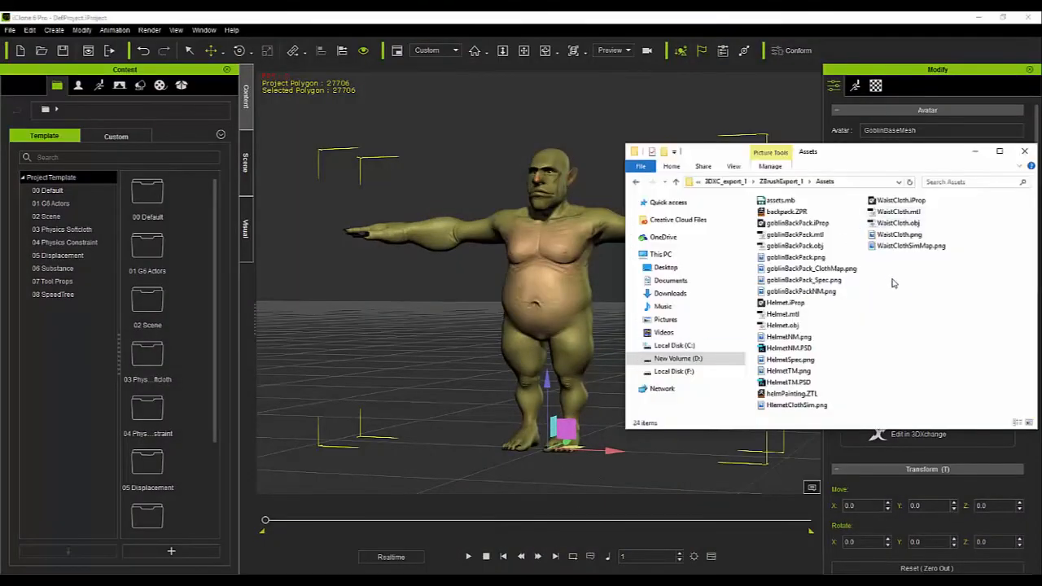
left_click_drag(796, 221, 451, 325)
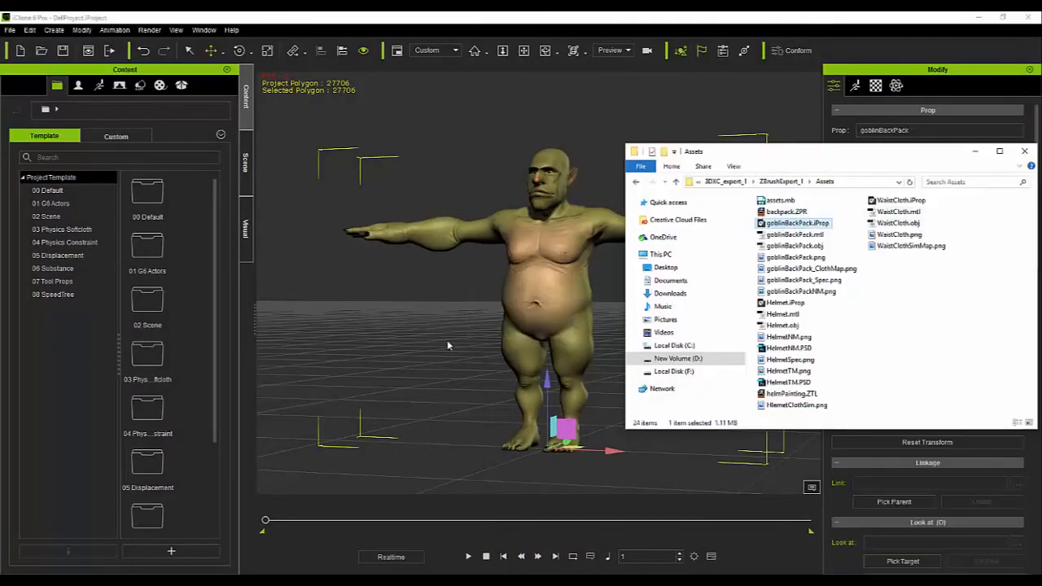
left_click(975, 154)
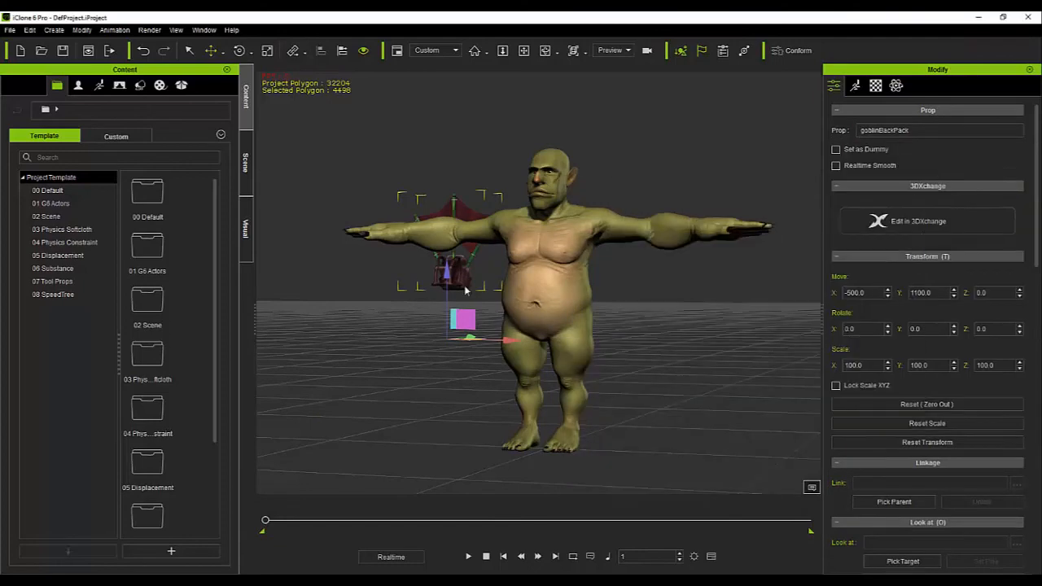
Set the backpack's X and Y positions to 0 and check its fit on the goblin from the side
double_click(858, 292)
type("0")
key("Return")
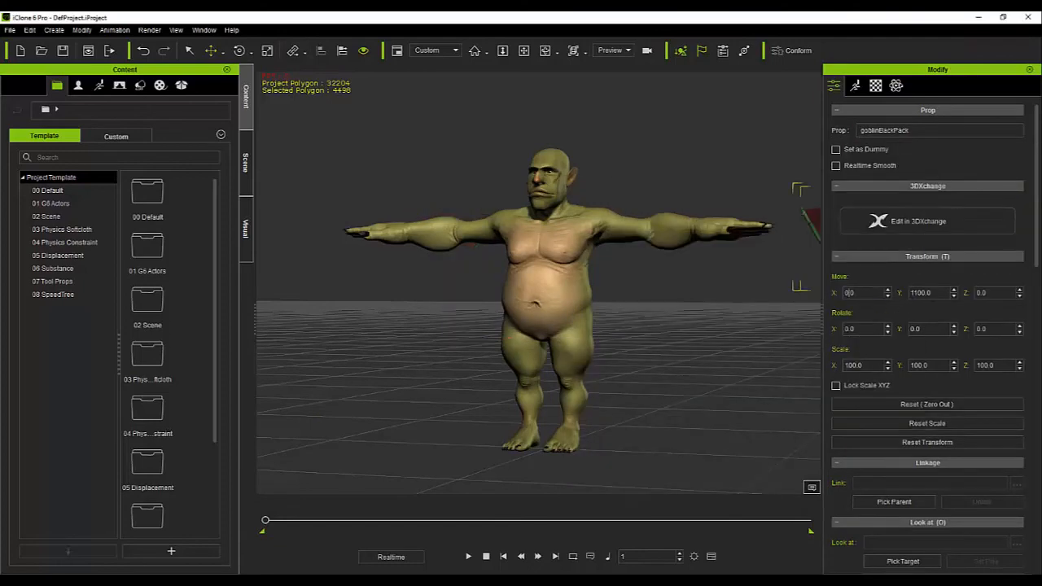
key("Tab")
type("0")
key("Return")
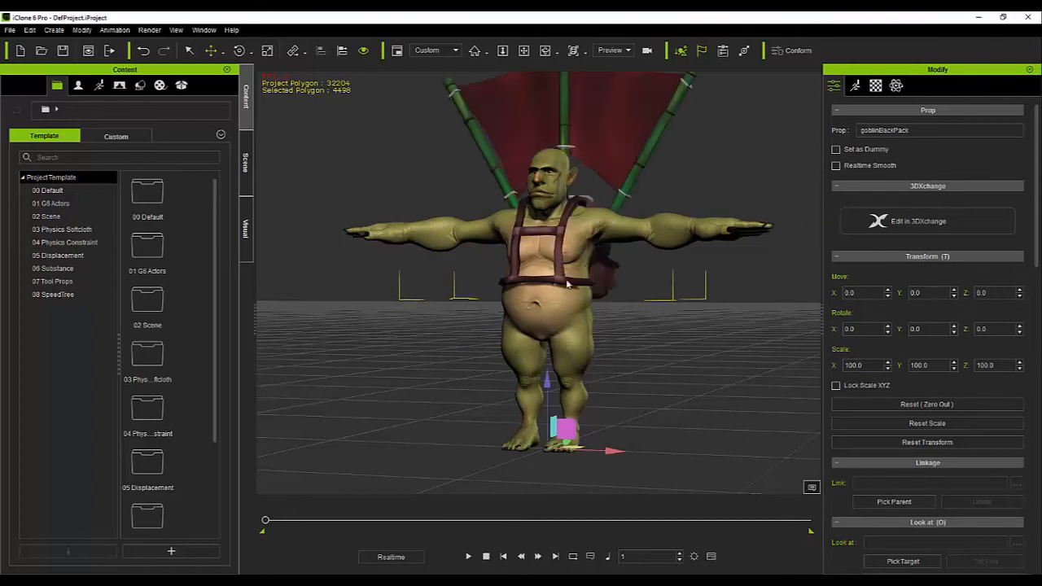
right_click_drag(679, 414, 504, 425)
right_click_drag(633, 388, 676, 424)
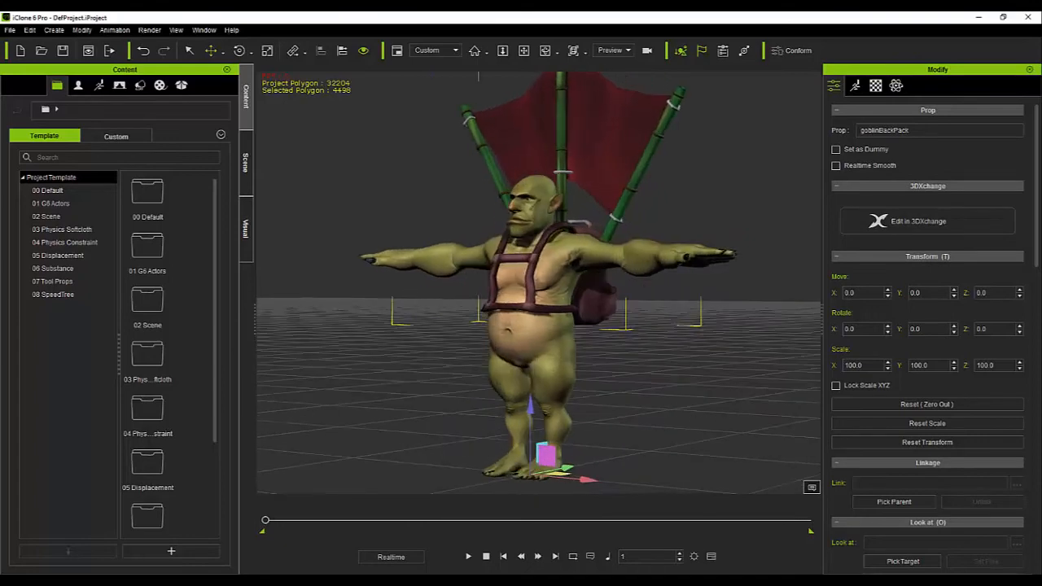
Add WaistCloth.iProp from the Assets folder to the iClone scene and clear the folder window out of the way
key("alt+Tab")
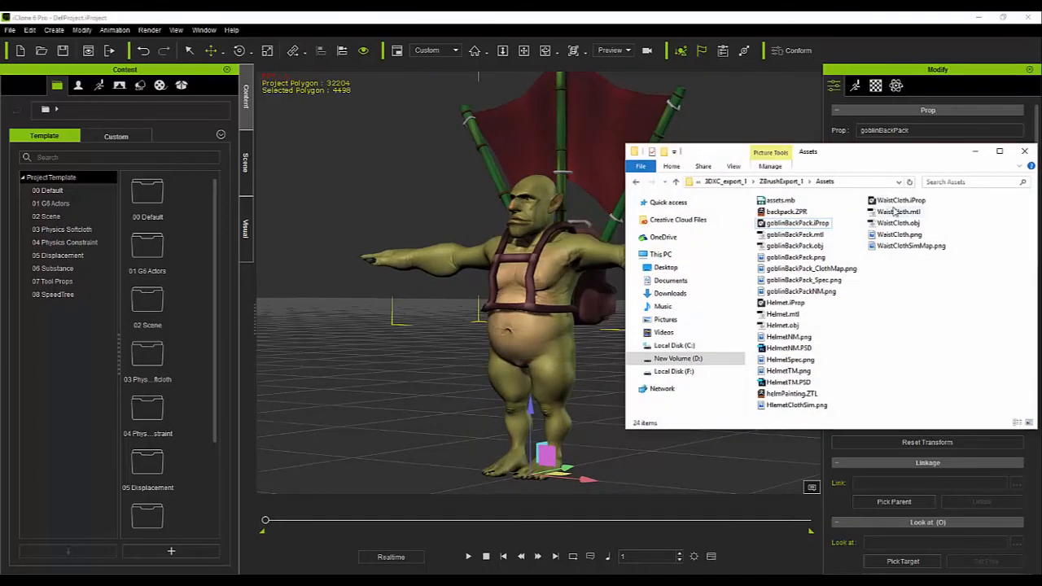
left_click_drag(896, 200, 559, 346)
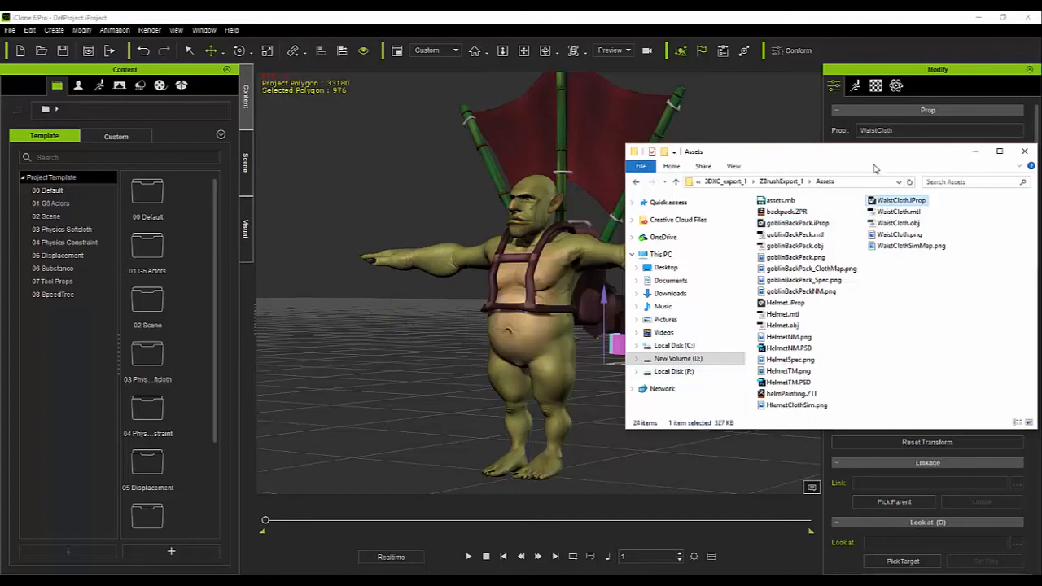
left_click_drag(883, 156, 592, 533)
Set the waist cloth's X and Y positions to 0 so it sits on the goblin
left_click(855, 293)
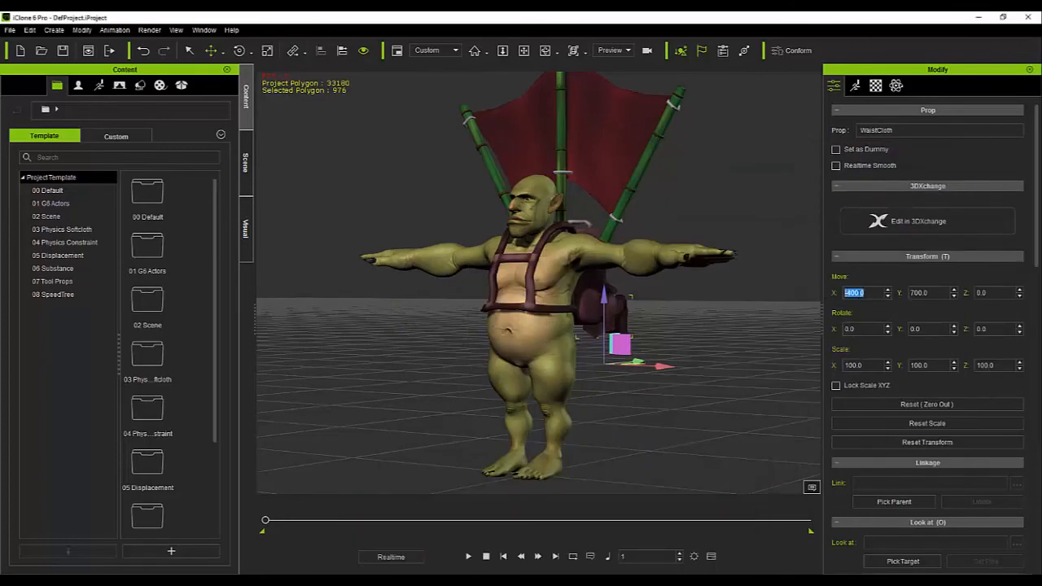
type("0")
key("Tab")
type("0")
key("Return")
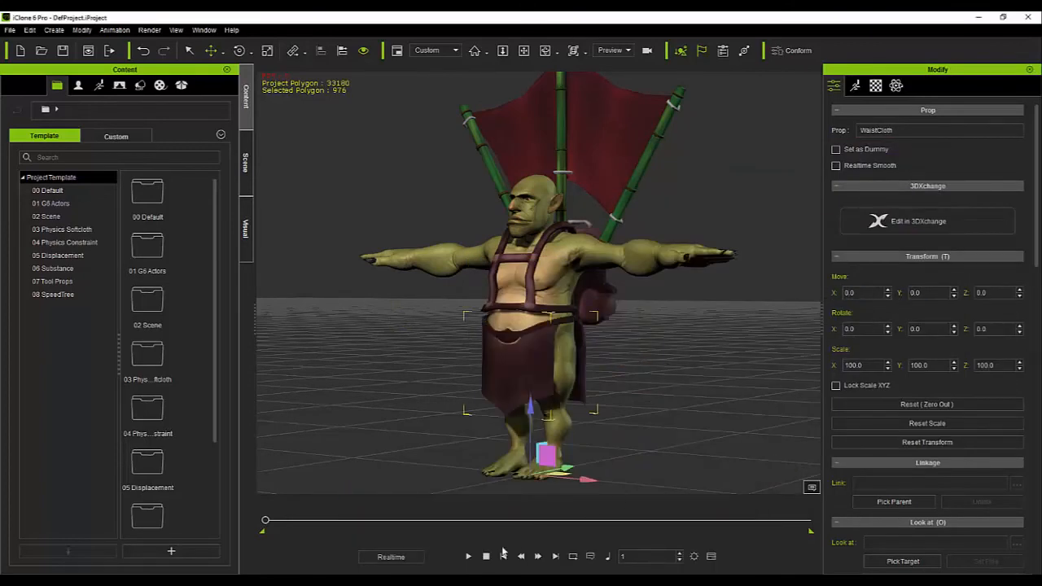
Add Helmet.iProp from the Assets folder to the goblin's scene in iClone
key("alt+Tab")
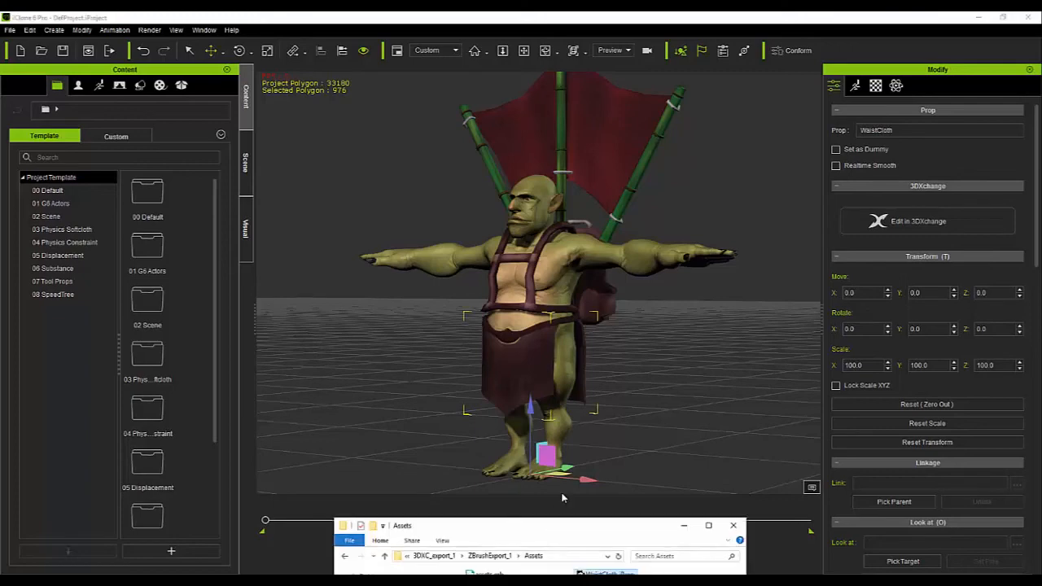
left_click_drag(562, 535, 660, 215)
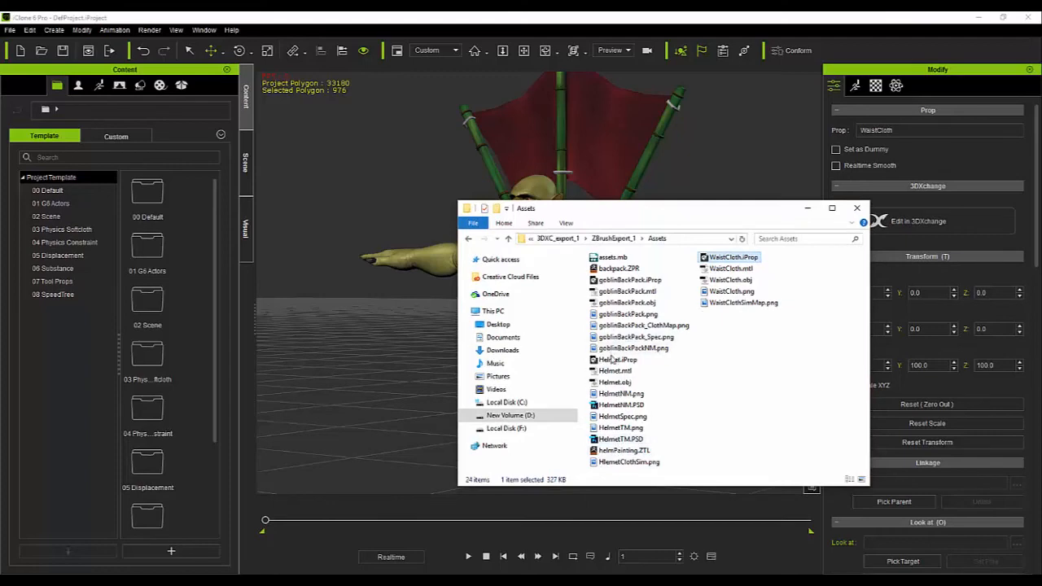
left_click_drag(615, 360, 411, 354)
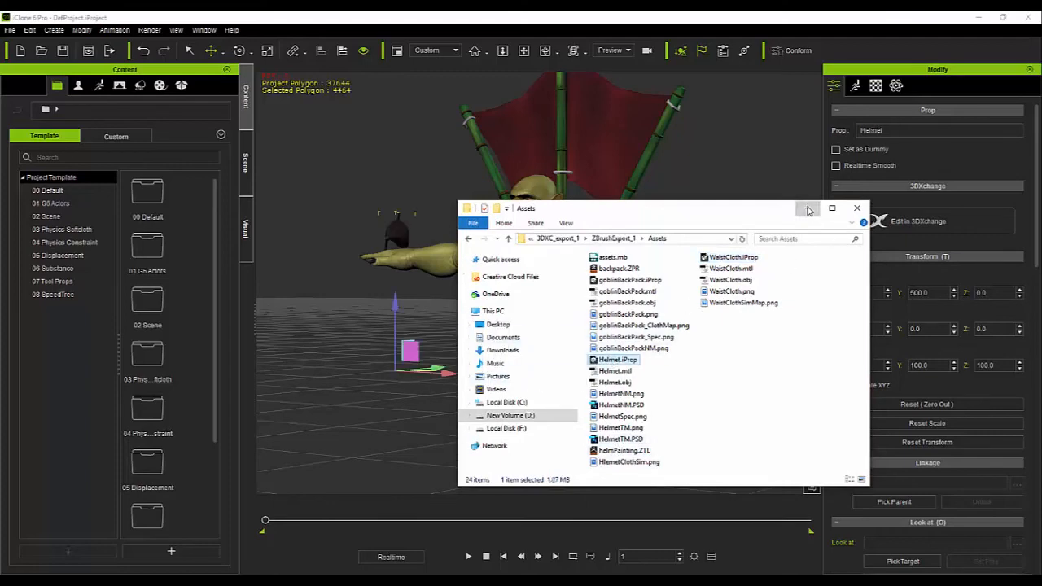
Set the helmet's X and Y positions to 0 so it sits on the goblin's head
double_click(855, 292)
type("00.0")
key("Return")
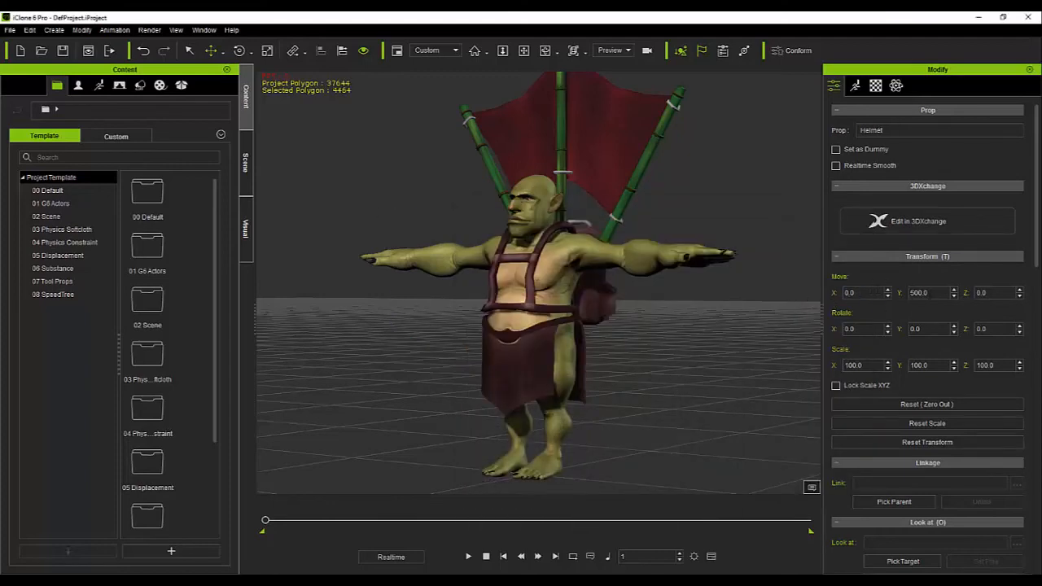
double_click(919, 293)
type("0")
key("Return")
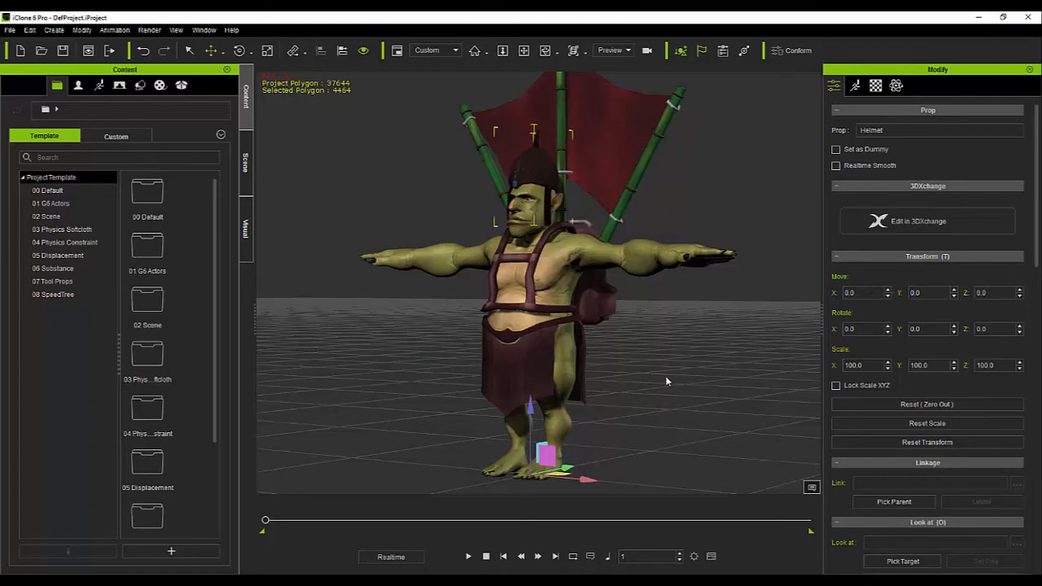
Lower the helmet slightly on the goblin's head, to a Z position of about -2.3
right_click_drag(685, 429, 641, 426)
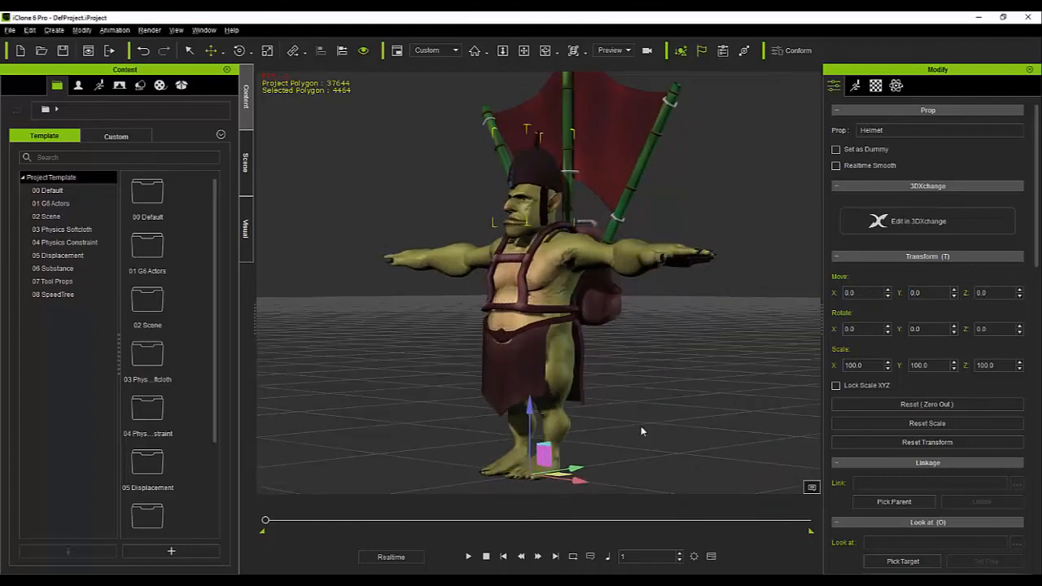
left_click_drag(530, 410, 529, 416)
right_click_drag(529, 416, 776, 404)
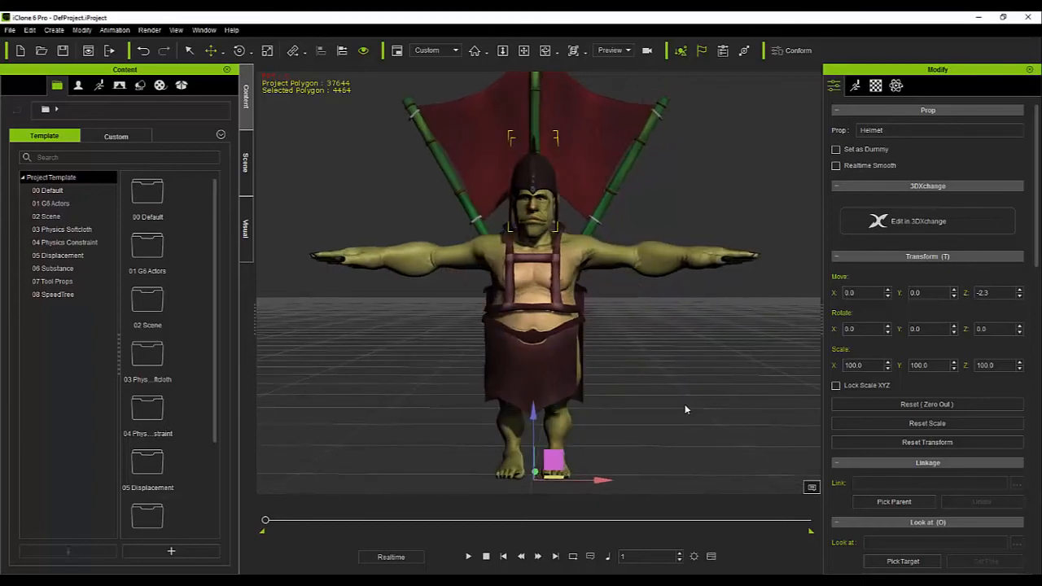
Nudge the waist cloth along the Y axis to about -0.8 and deselect it
right_click_drag(675, 409, 511, 362)
left_click(510, 362)
right_click_drag(718, 430, 570, 436)
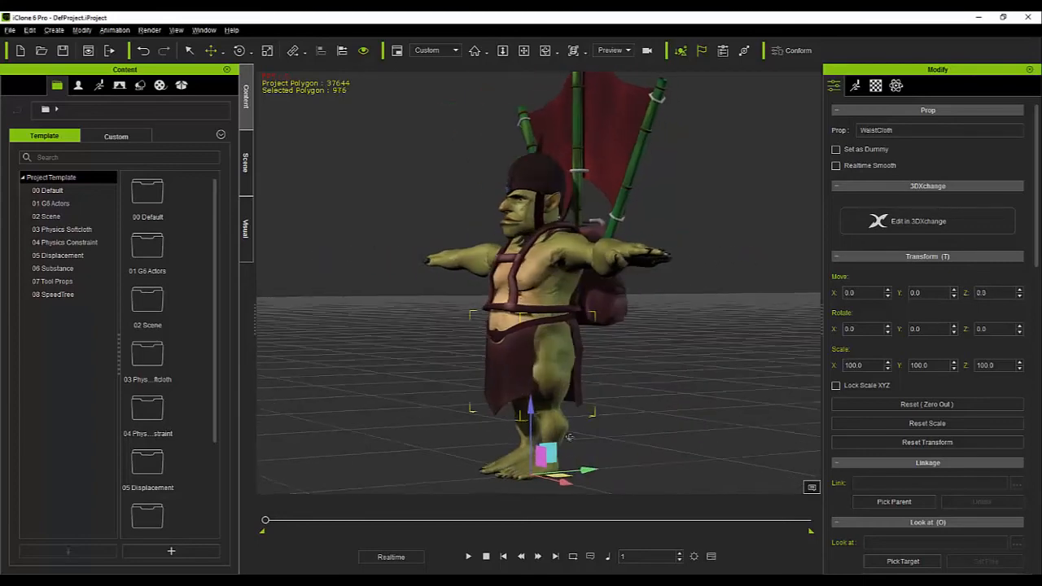
left_click_drag(589, 470, 587, 469)
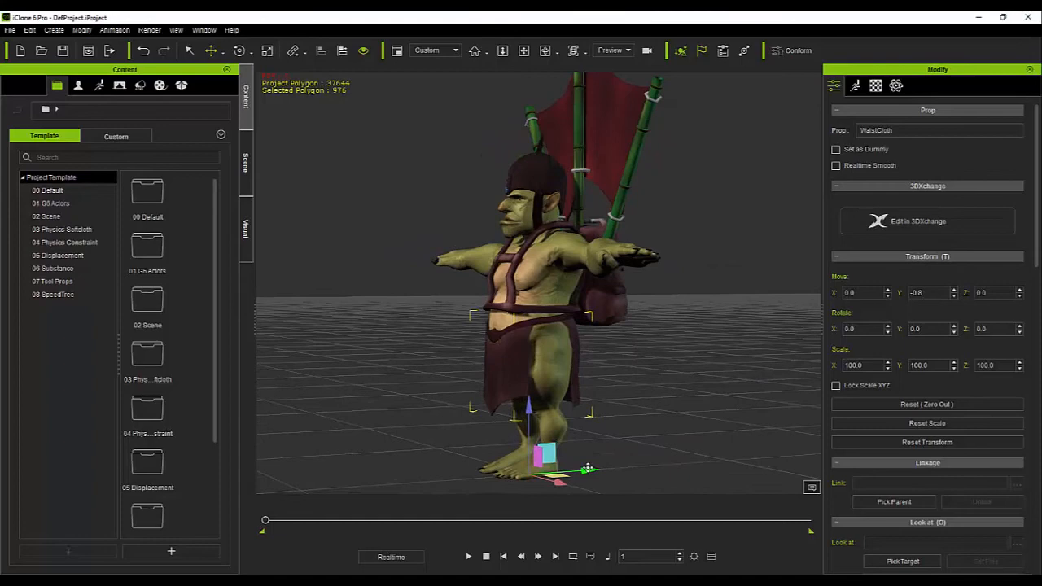
left_click(639, 430)
Inspect the fit of the helmet, backpack and waist cloth on the whole goblin from the front
right_click_drag(624, 430, 743, 437)
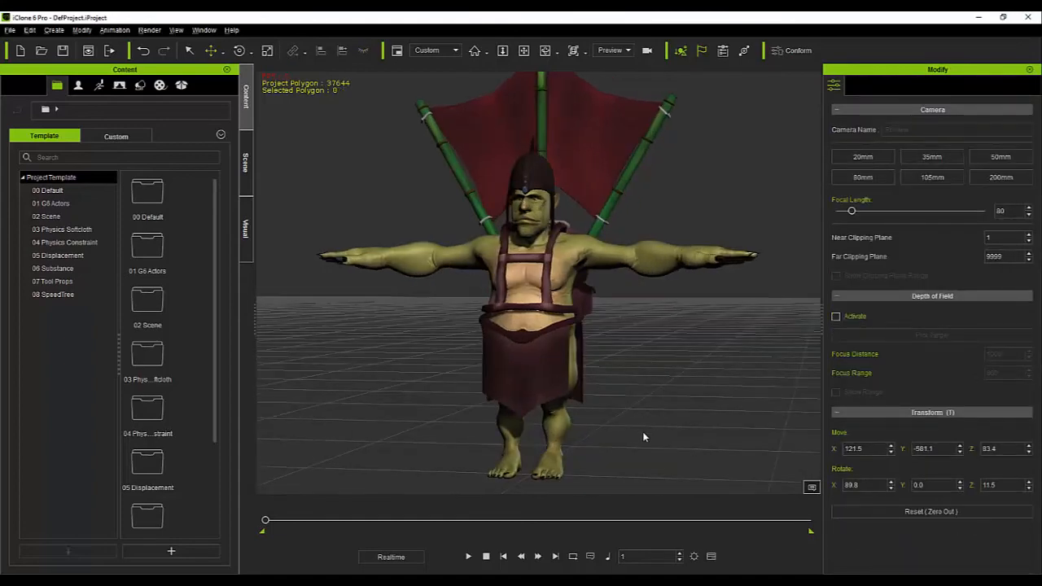
right_click_drag(625, 441, 716, 434)
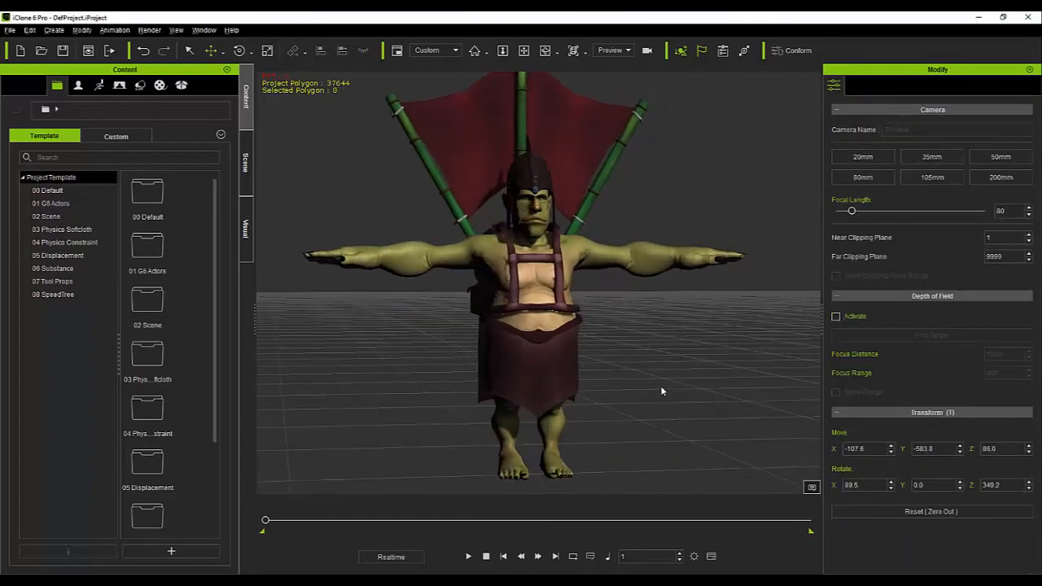
scroll(670, 412, "down", 2)
scroll(671, 417, "down", 2)
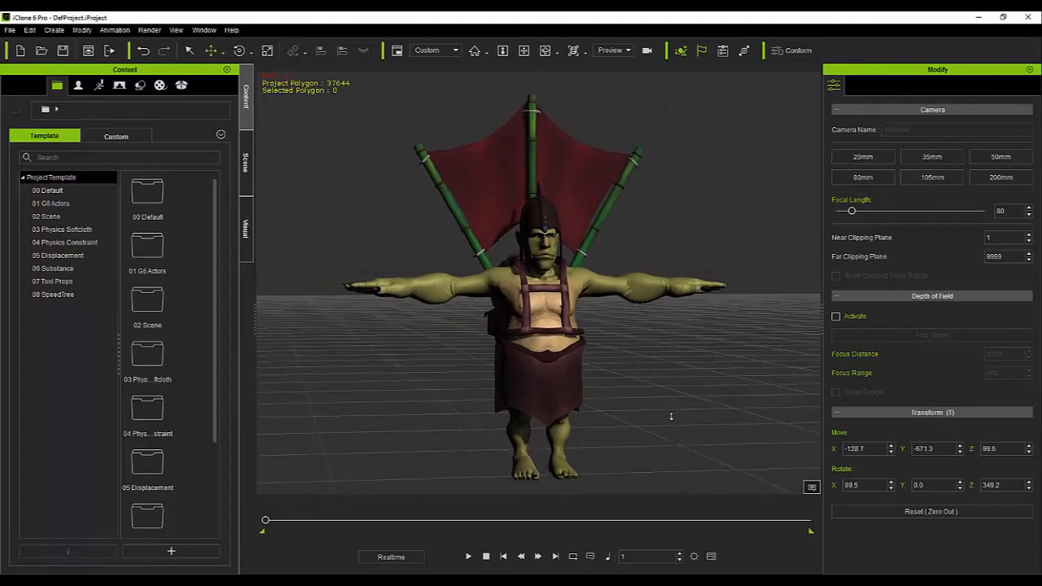
scroll(671, 416, "down", 2)
scroll(673, 418, "up", 2)
middle_click_drag(659, 413, 654, 393)
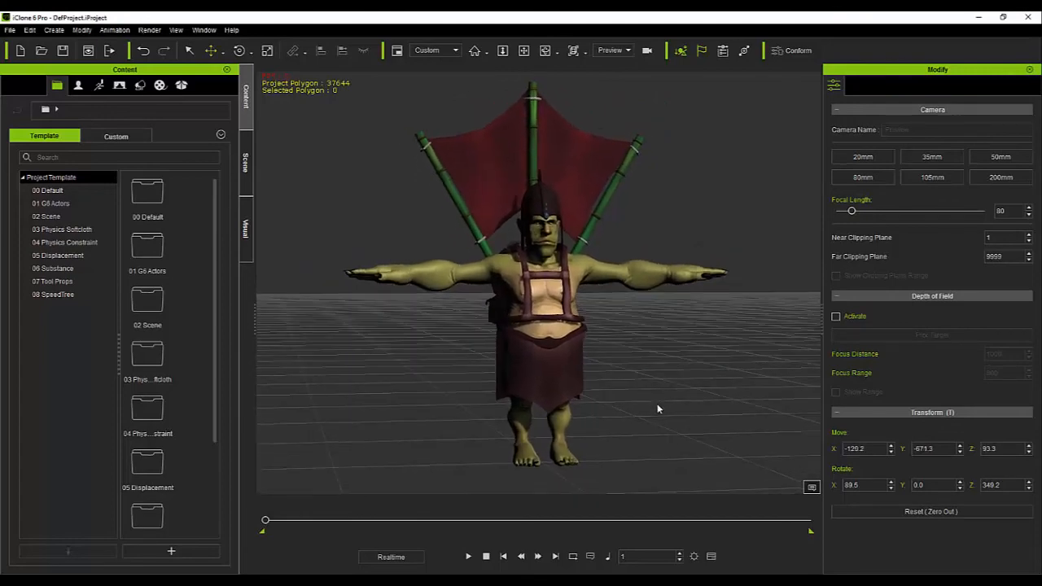
Activate physics on the waist cloth and make it a soft cloth
left_click(566, 380)
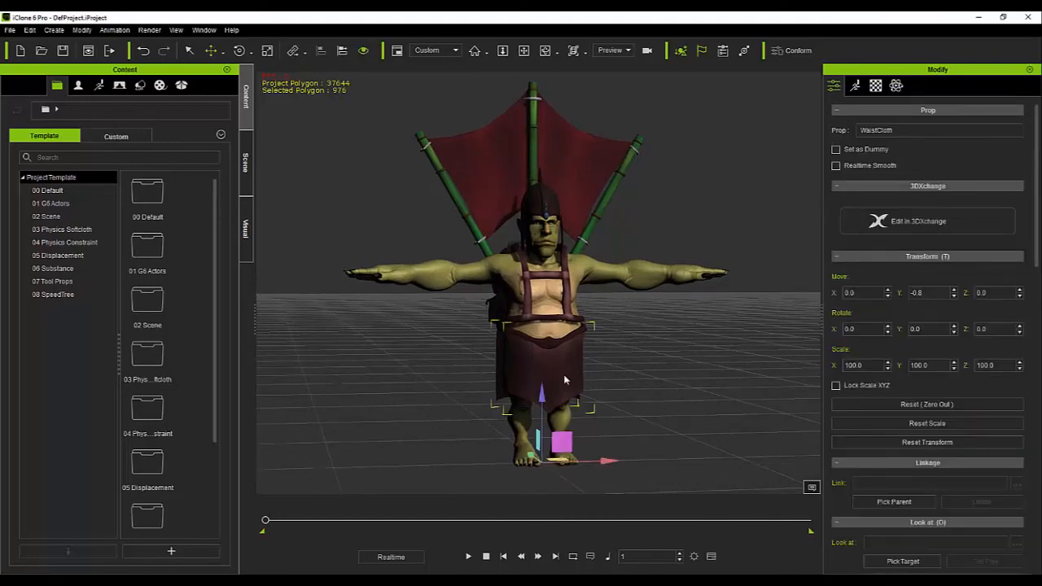
left_click(896, 86)
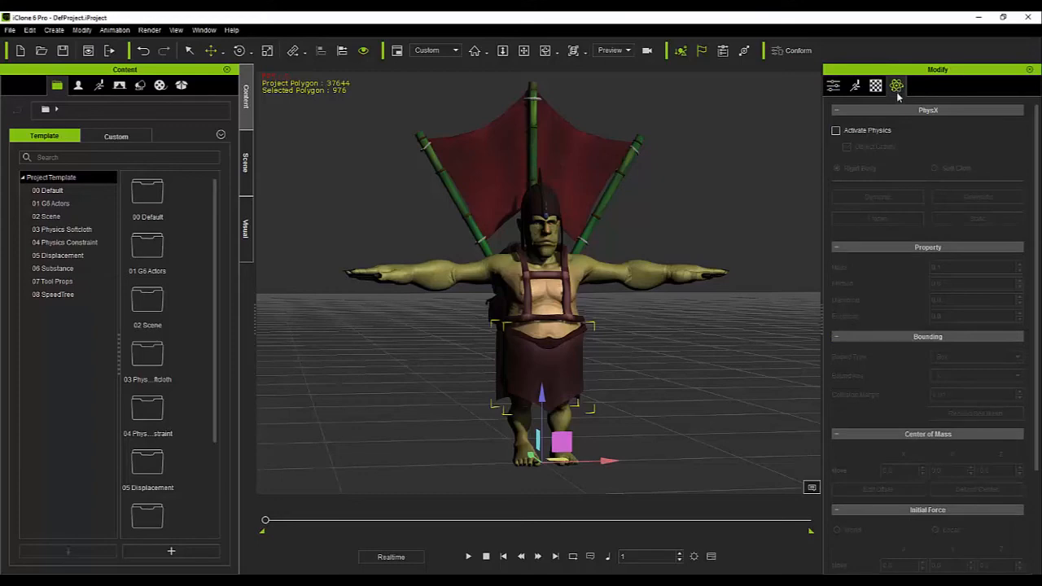
left_click(836, 131)
left_click(938, 168)
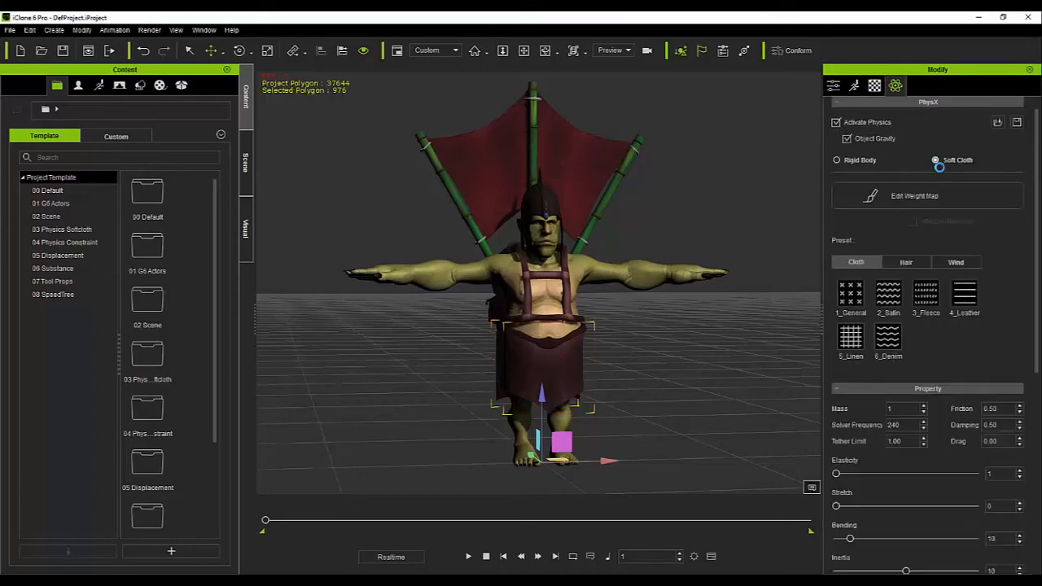
Load WaistClothSimMap.png as the waist cloth's weight map and play the animation briefly to test the simulation
left_click(910, 200)
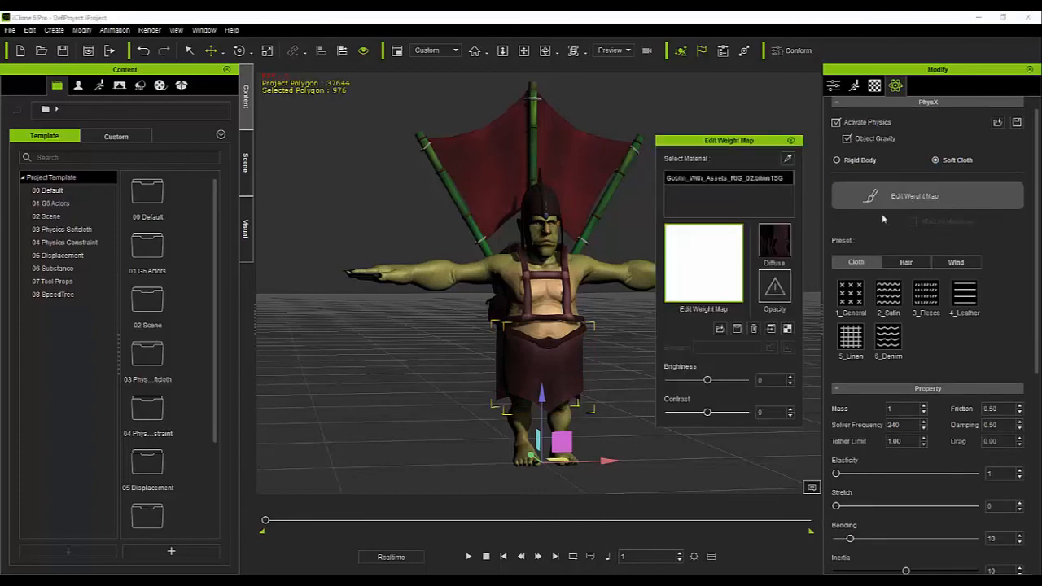
left_click(719, 328)
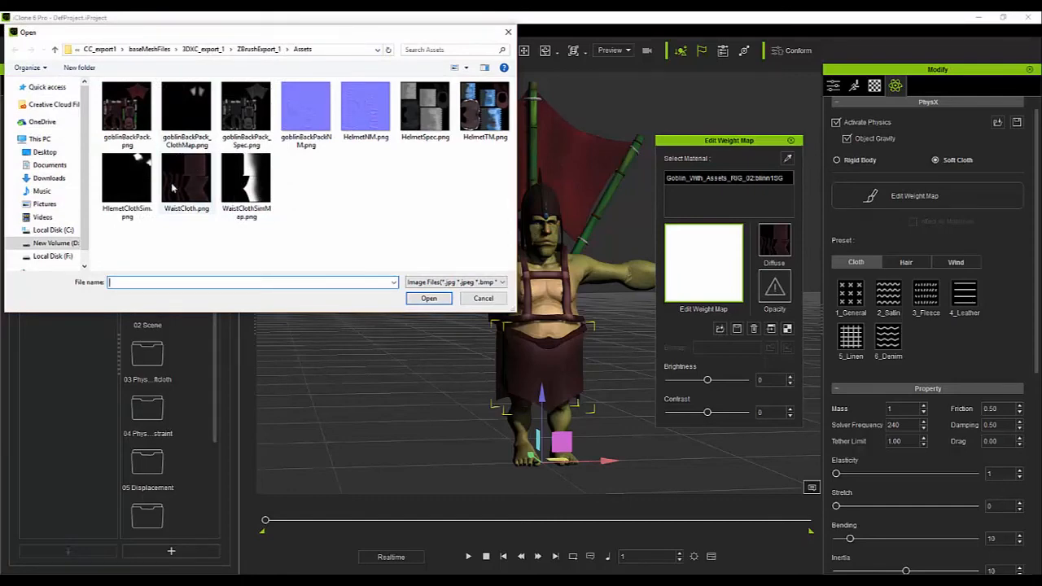
left_click(246, 171)
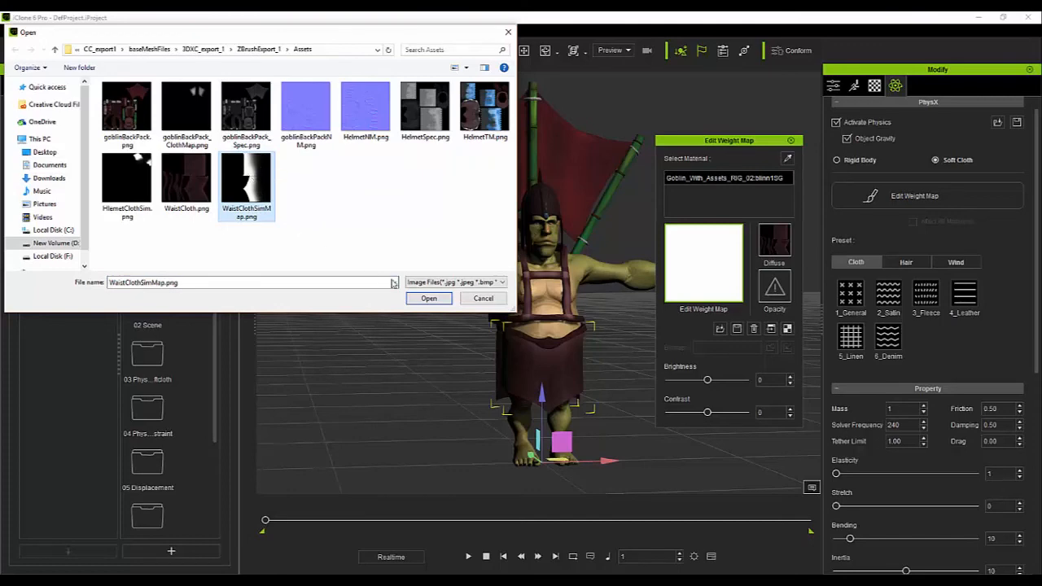
left_click(437, 300)
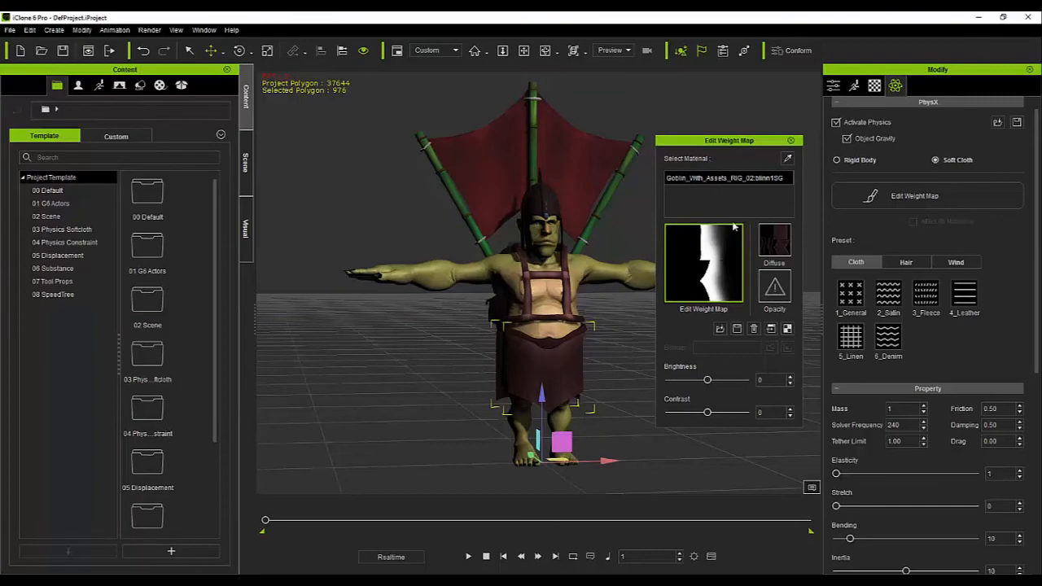
left_click(790, 140)
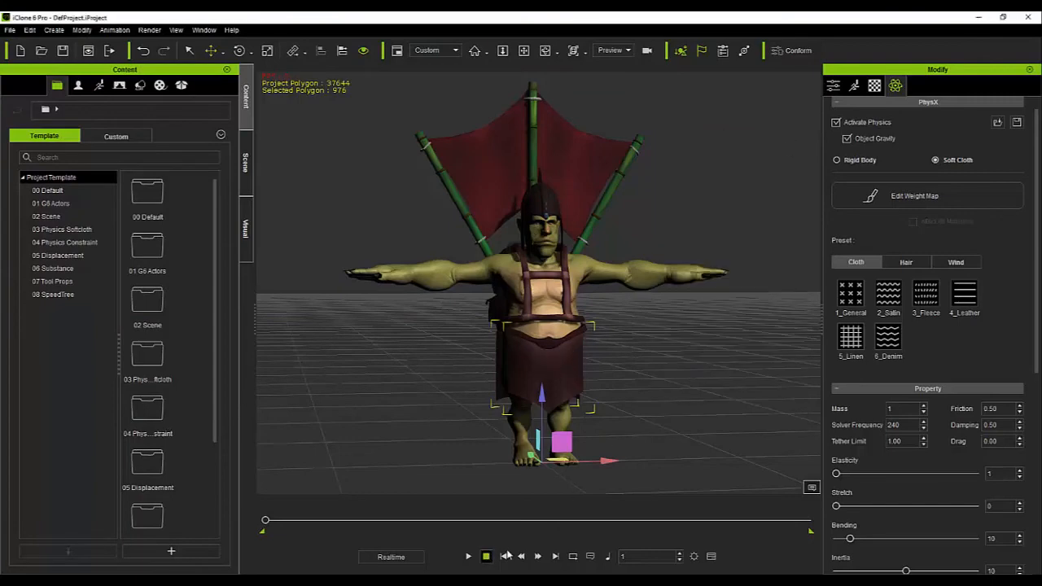
left_click(469, 557)
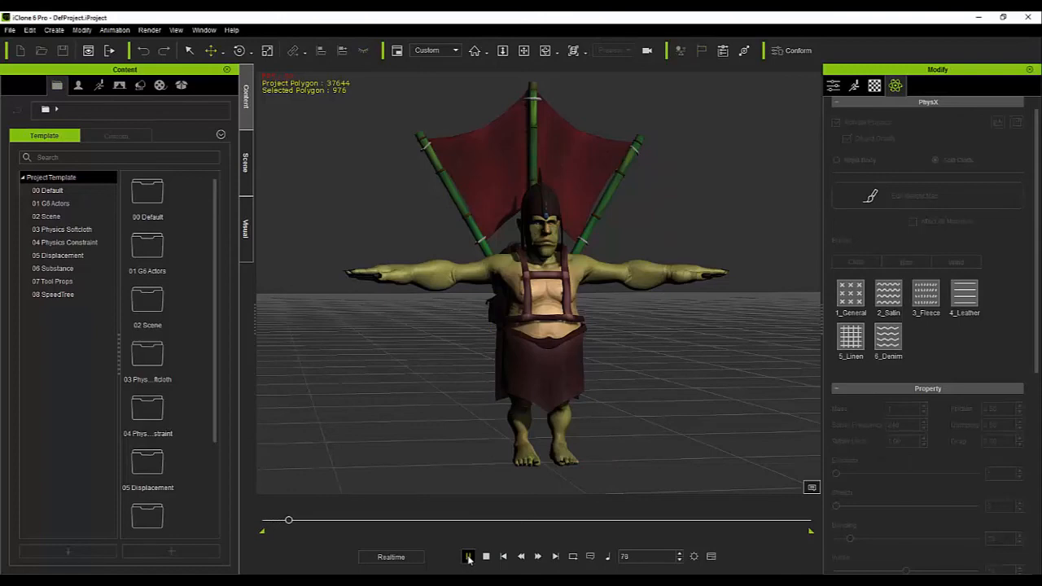
left_click(486, 557)
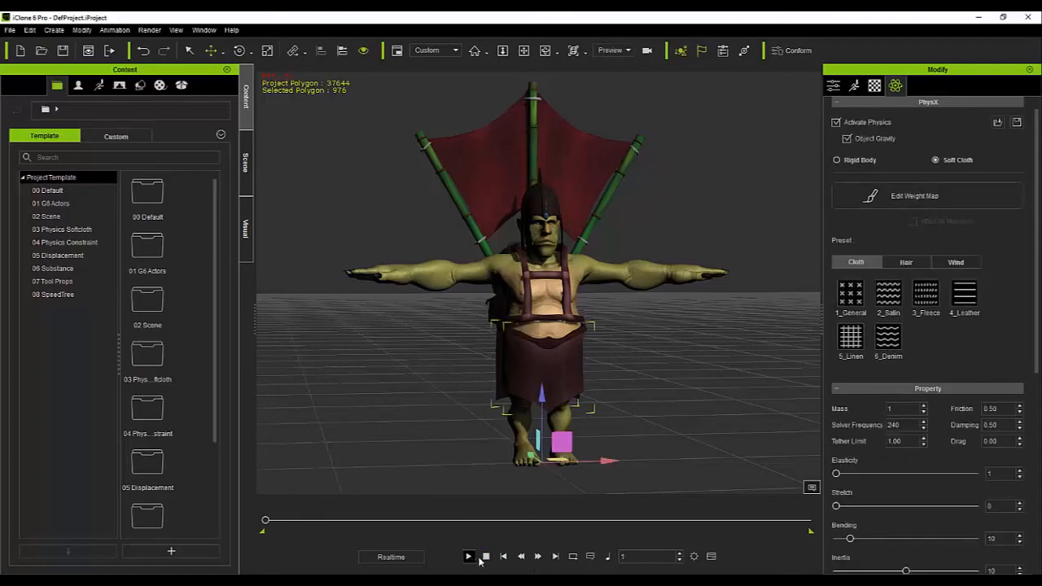
Activate physics on the helmet and make it a soft cloth
middle_click_drag(682, 418, 520, 413)
middle_click_drag(652, 399, 639, 377)
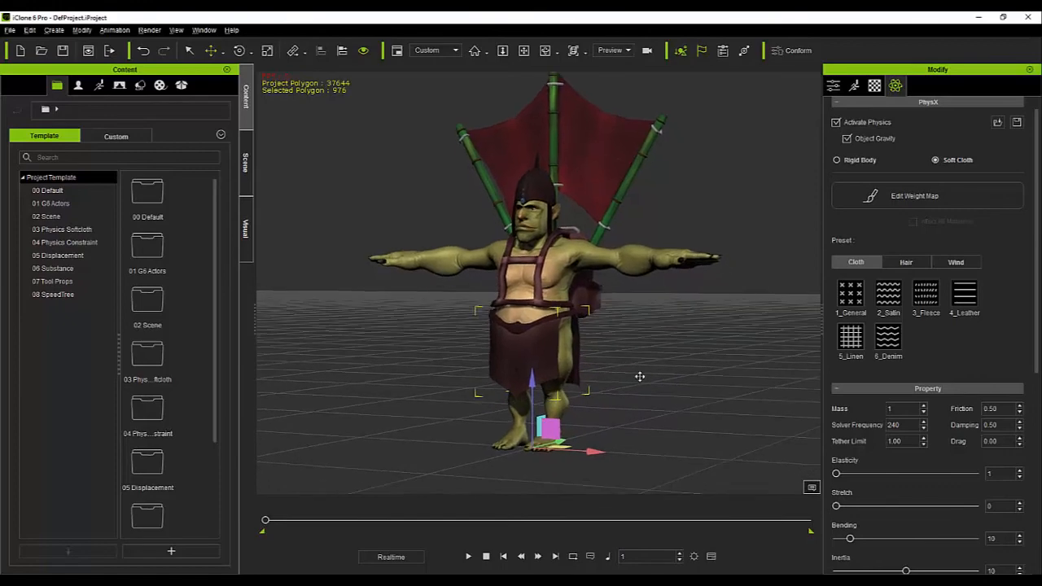
left_click(553, 189)
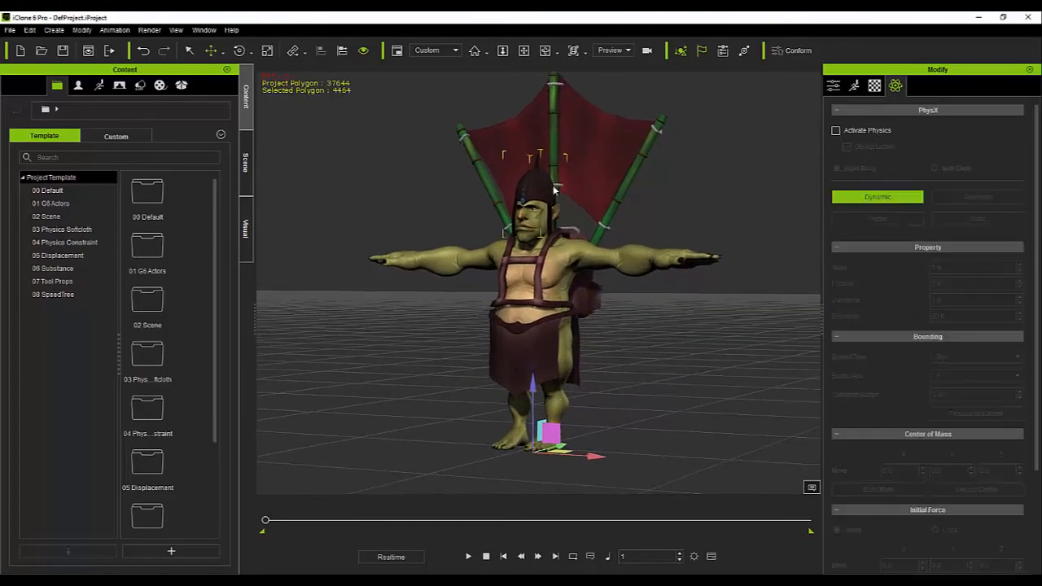
left_click(836, 131)
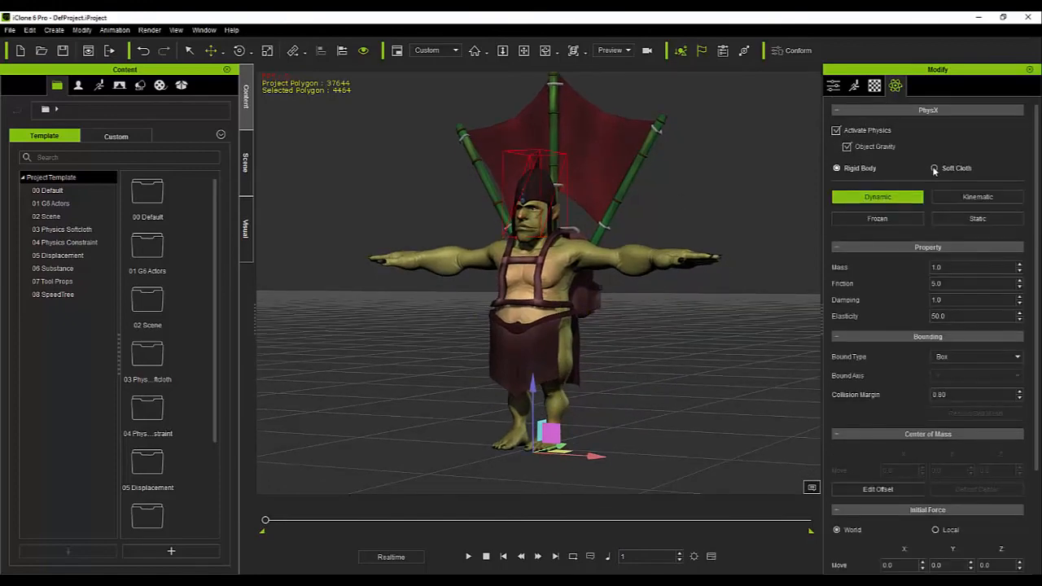
left_click(935, 169)
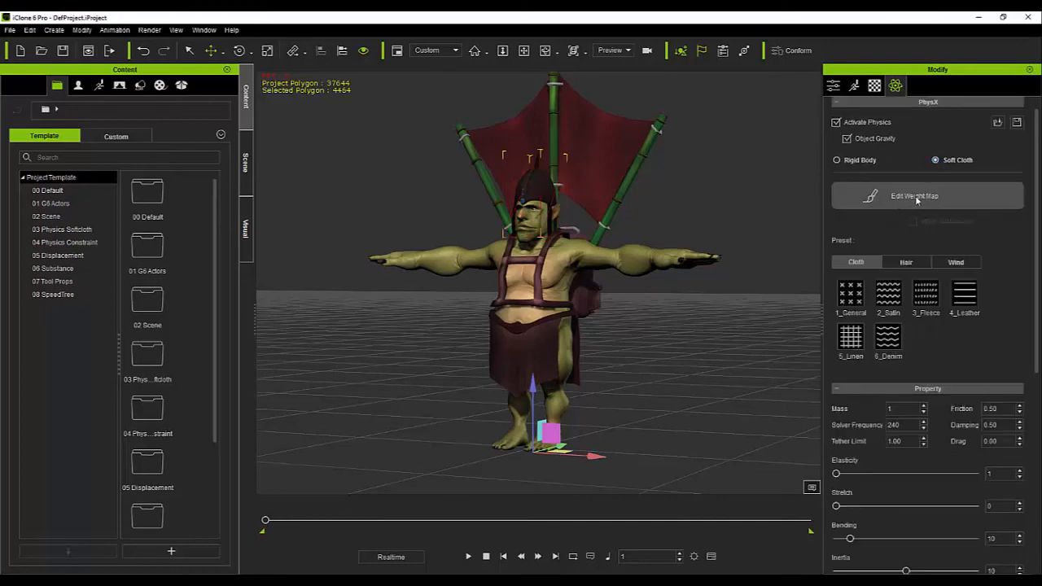
Load HlemetClothSim.png as the helmet's weight map and play the animation briefly to test the simulation
left_click(917, 200)
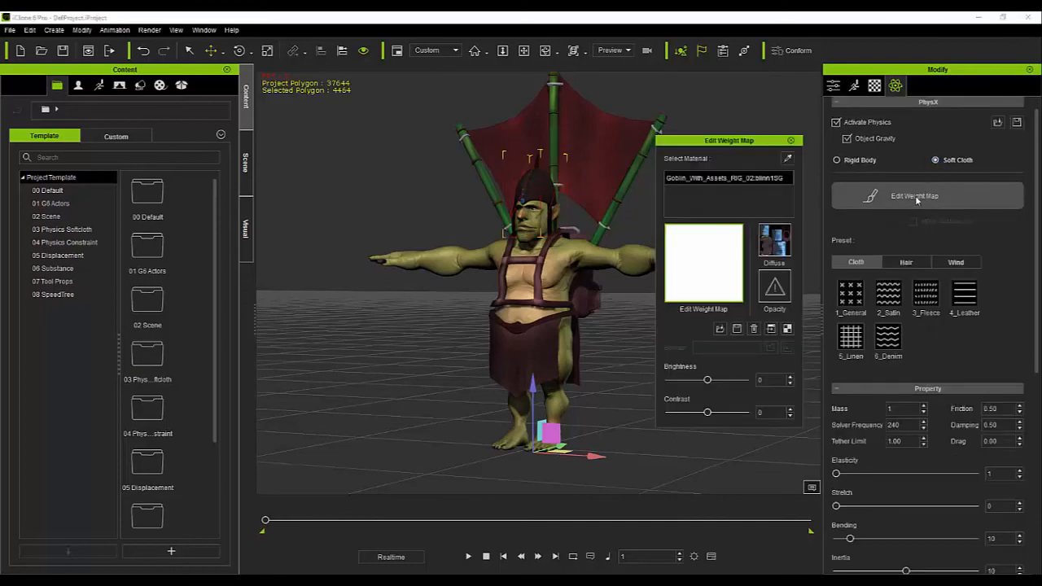
left_click(719, 329)
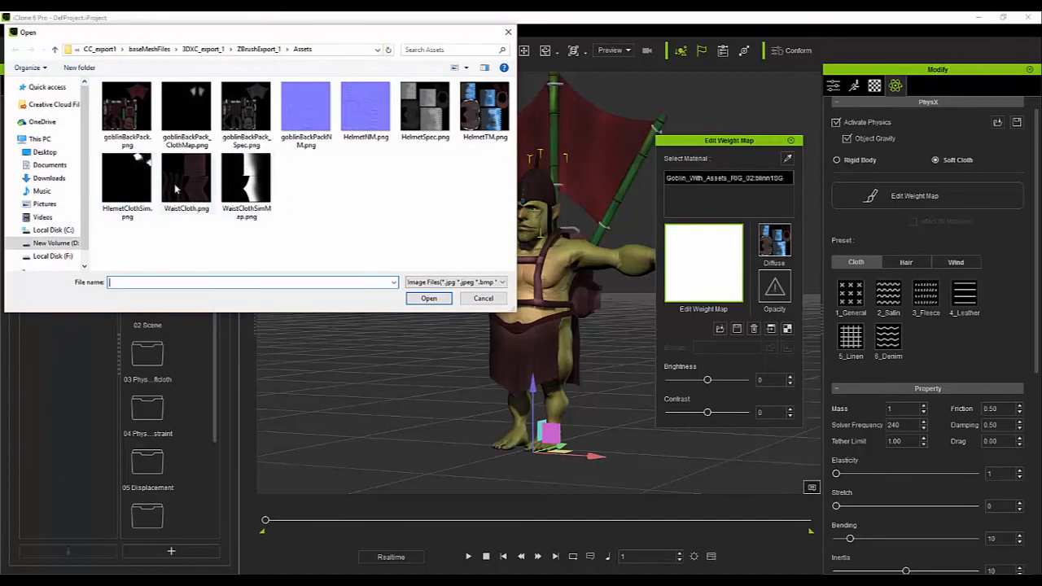
double_click(126, 177)
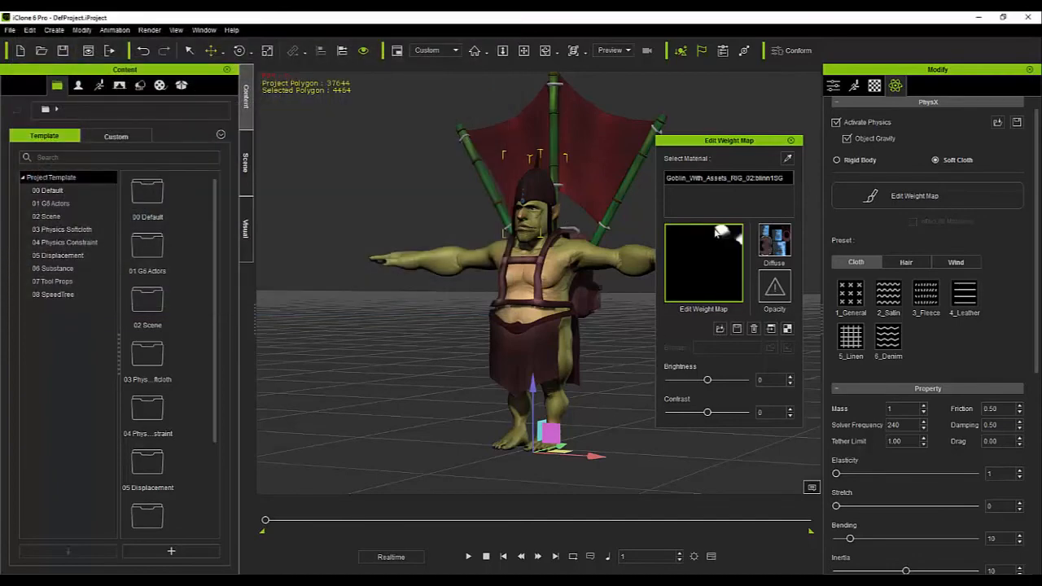
left_click(791, 140)
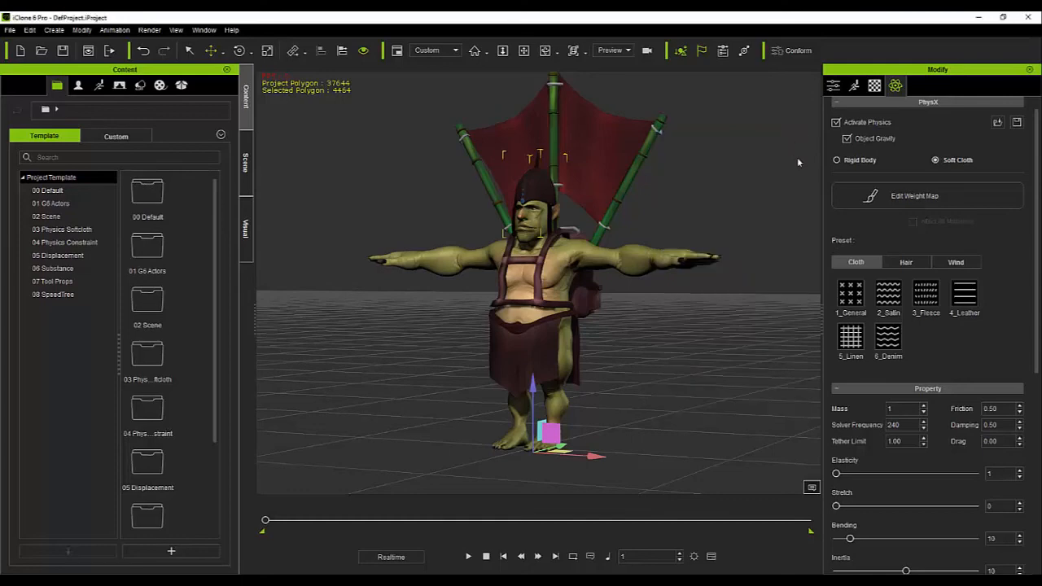
left_click(469, 557)
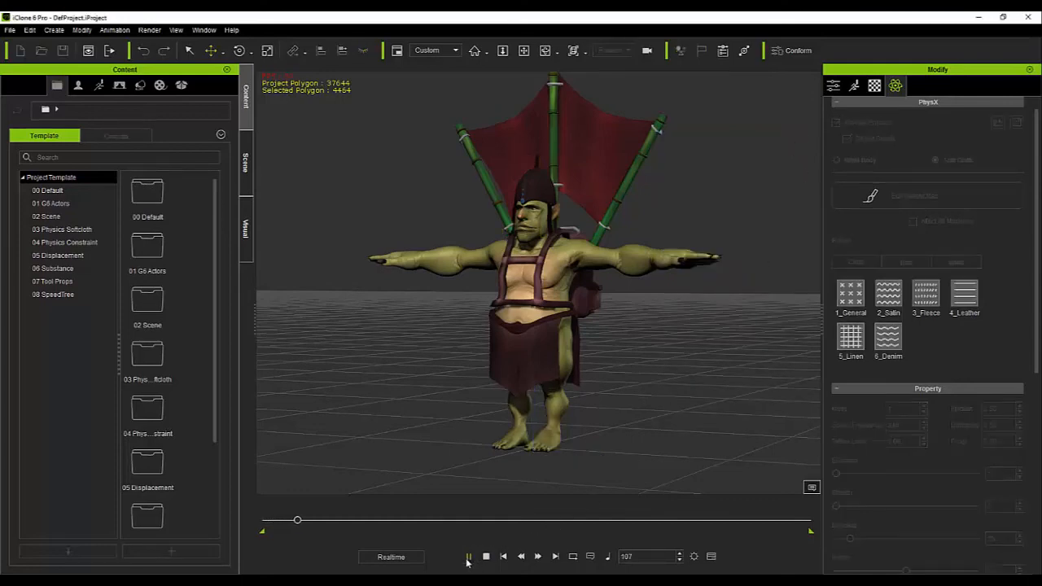
left_click(469, 559)
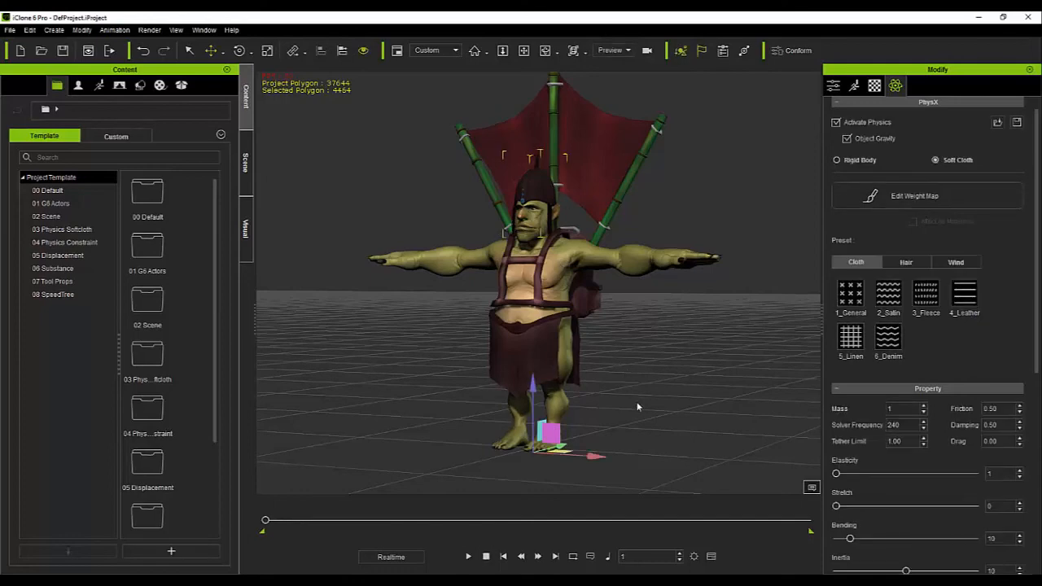
scroll(654, 402, "up", 4)
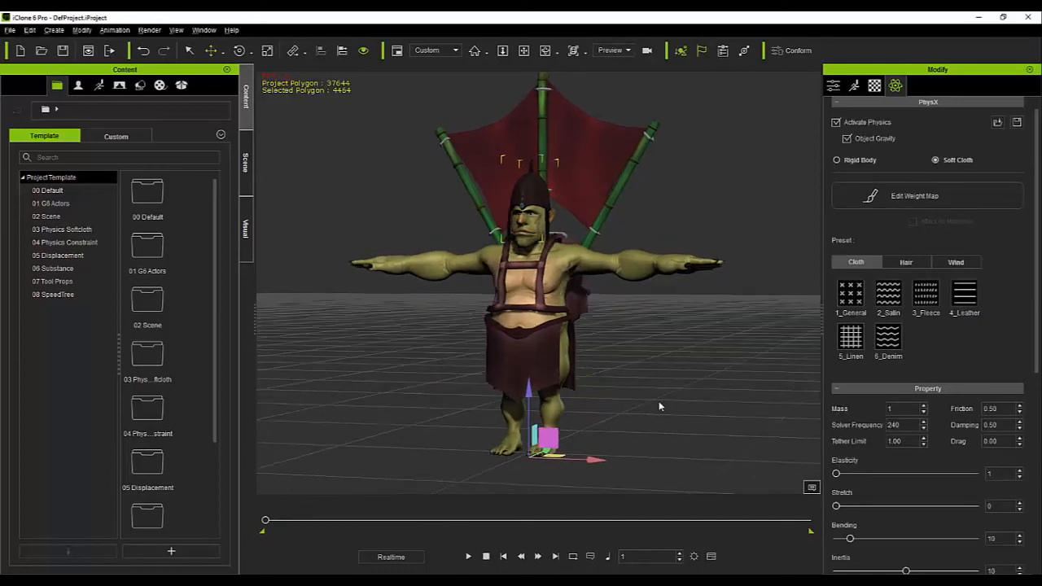
scroll(655, 401, "up", 5)
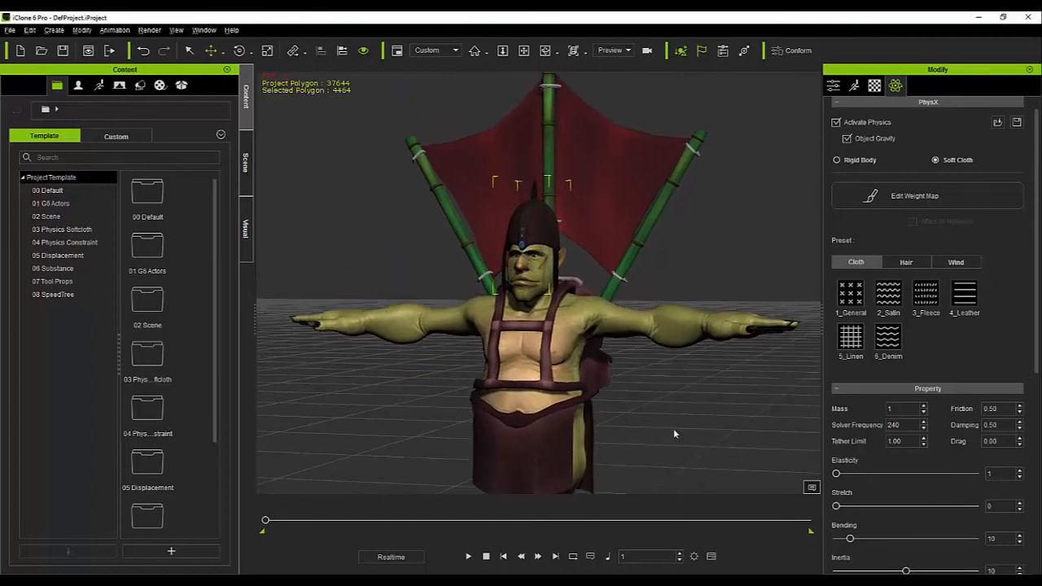
Link the helmet prop to the goblin's head bone, RL_G6_Head, as its parent
left_click(672, 418)
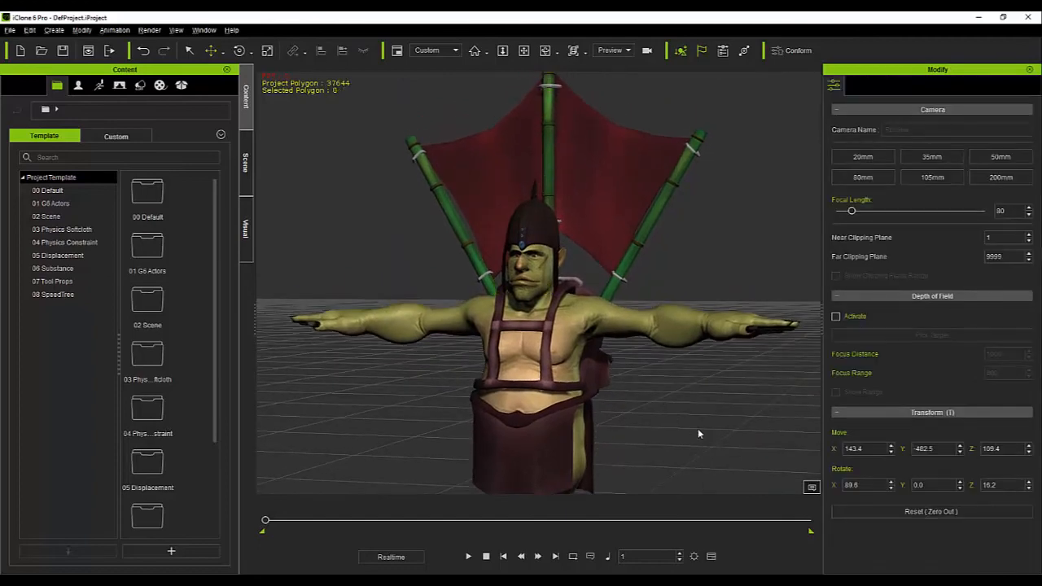
scroll(697, 433, "up", 5)
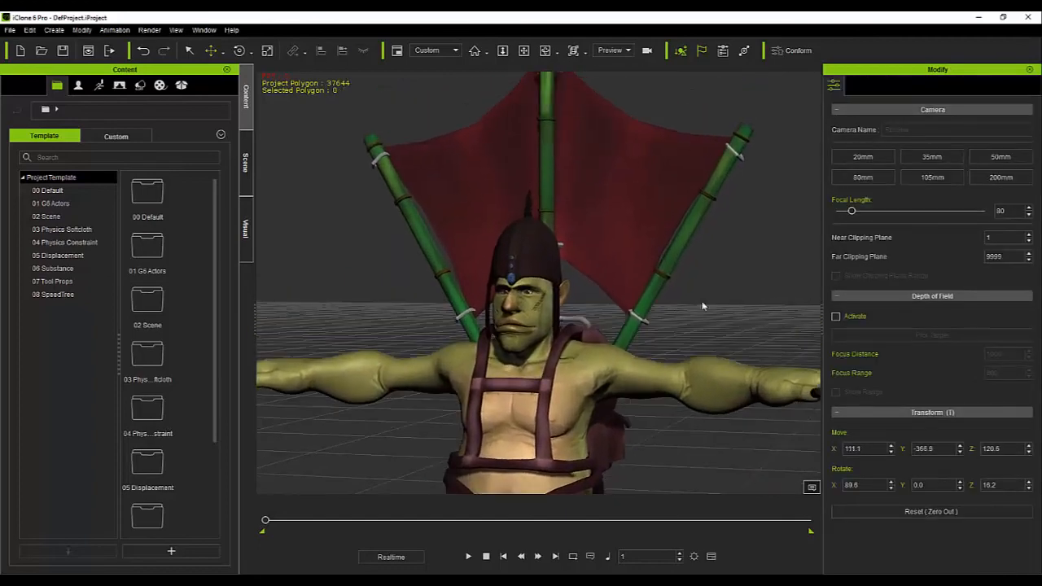
left_click(539, 243)
middle_click_drag(712, 317, 710, 330)
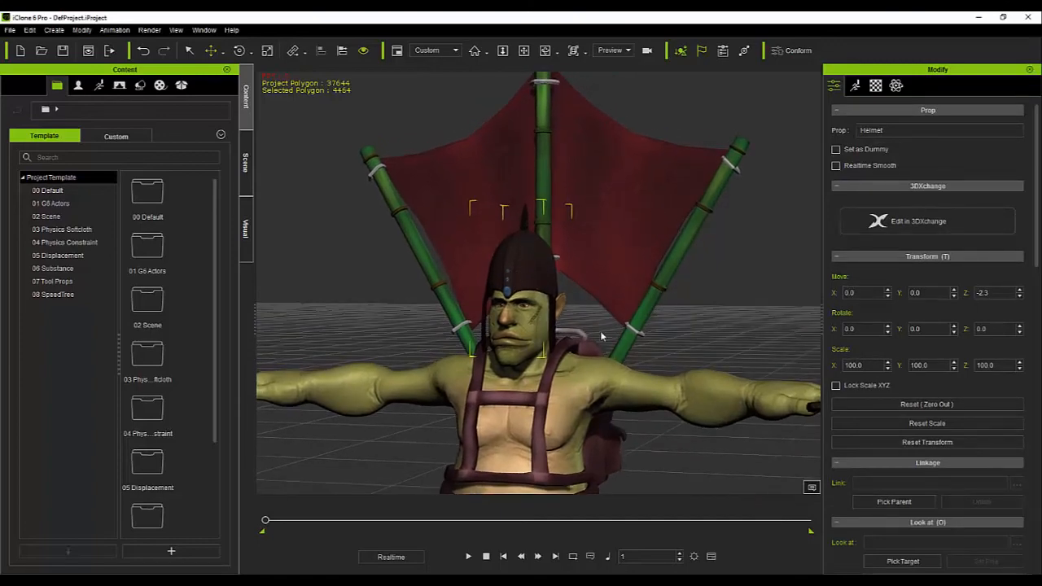
scroll(611, 338, "up", 3)
scroll(614, 342, "up", 2)
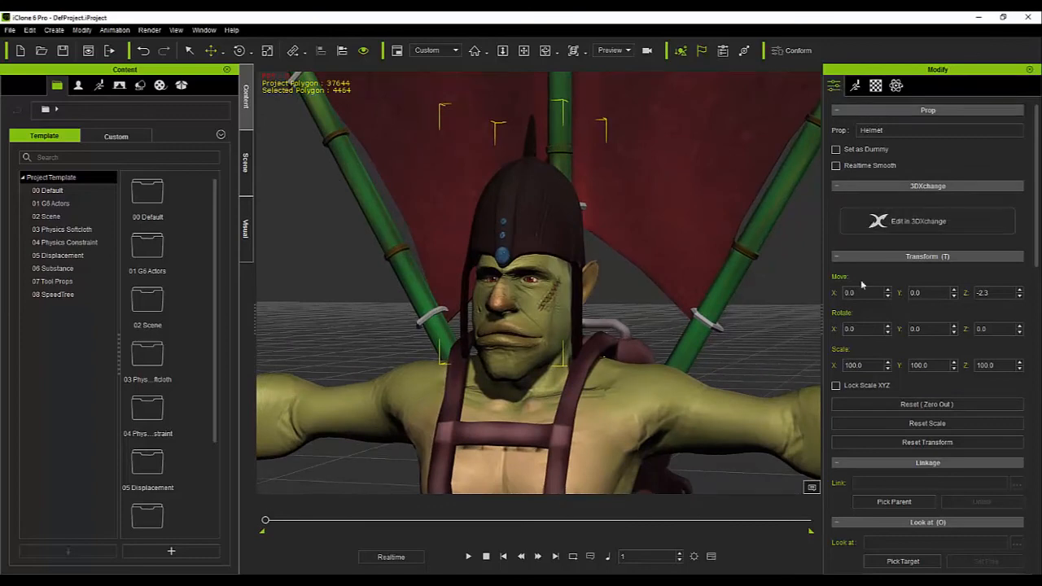
left_click(894, 502)
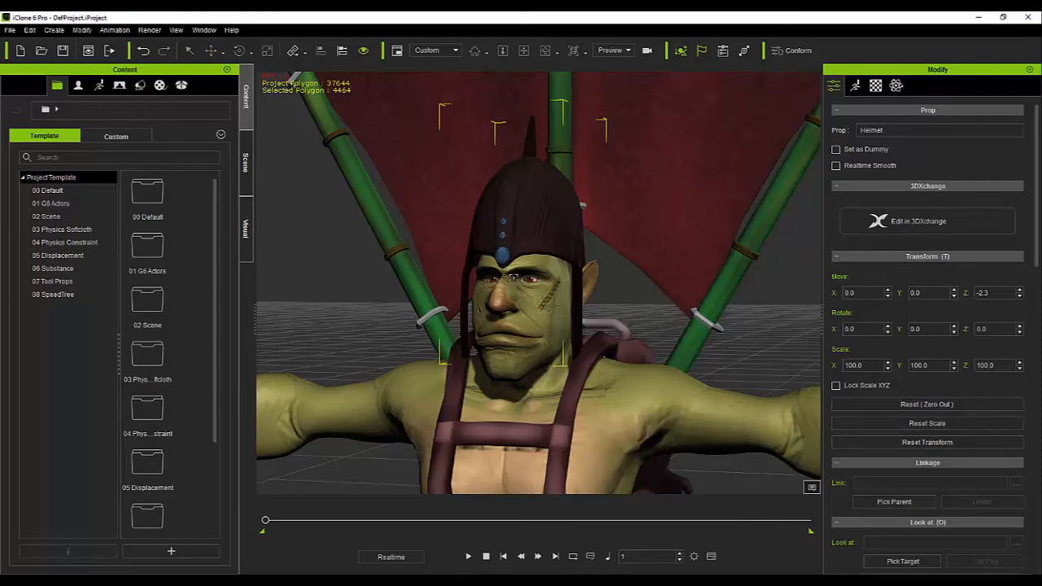
left_click(514, 278)
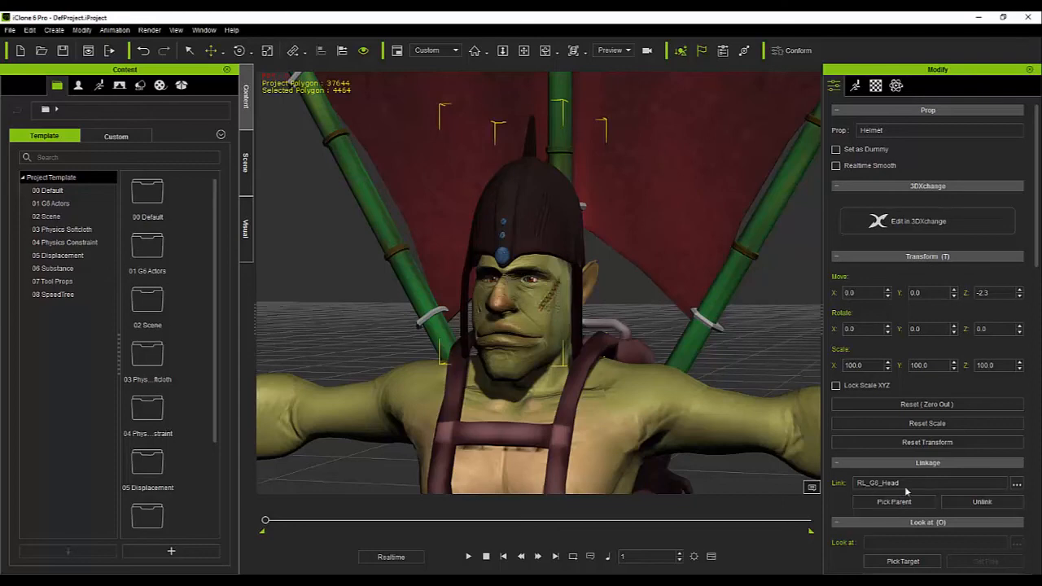
Link the goblinBackPack prop to the goblin's upper spine bone, RL_G6_Spine02, as its parent
scroll(720, 406, "down", 5)
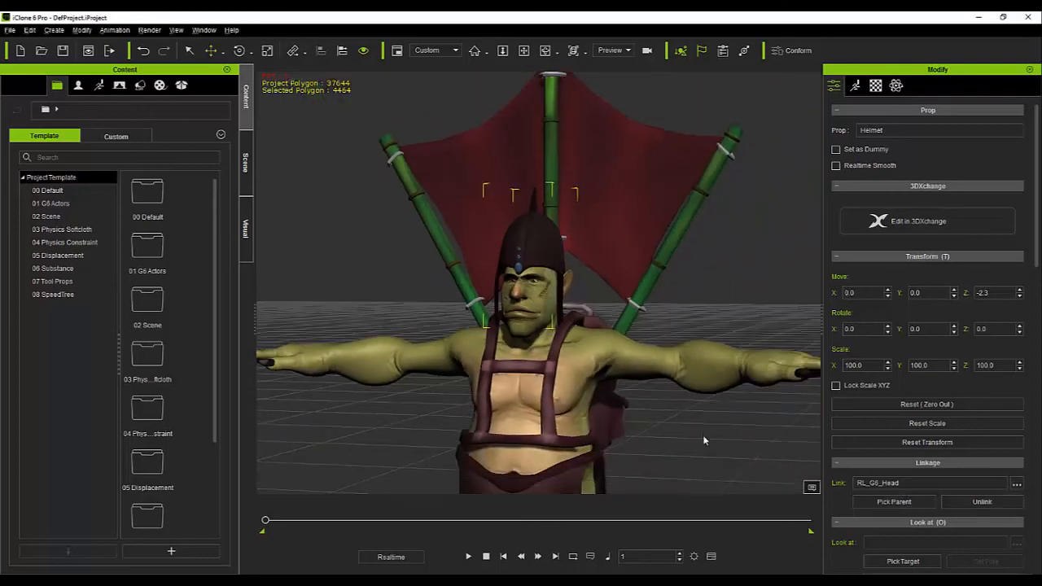
middle_click_drag(704, 440, 700, 363)
left_click(189, 50)
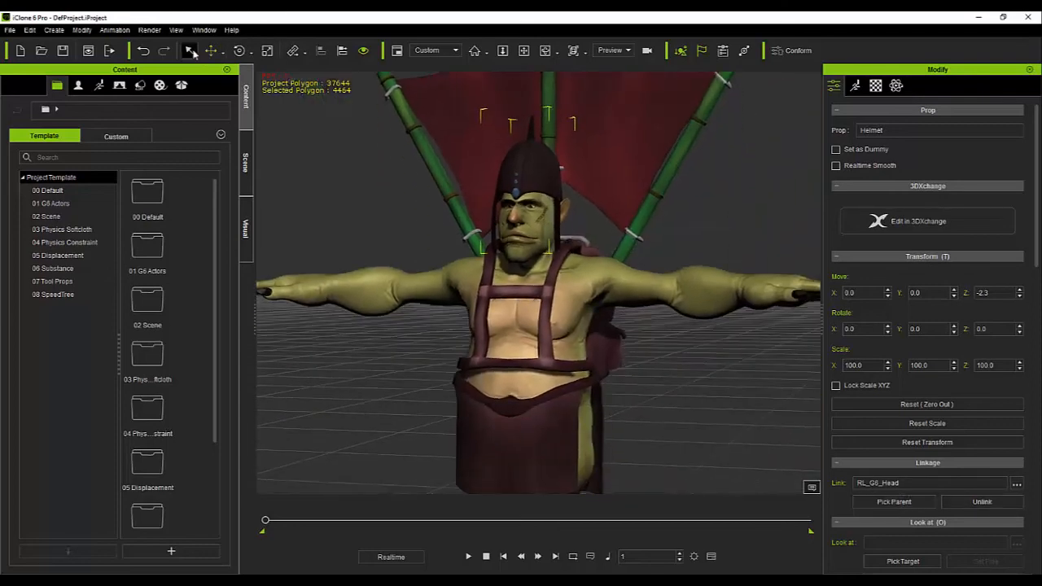
left_click(446, 153)
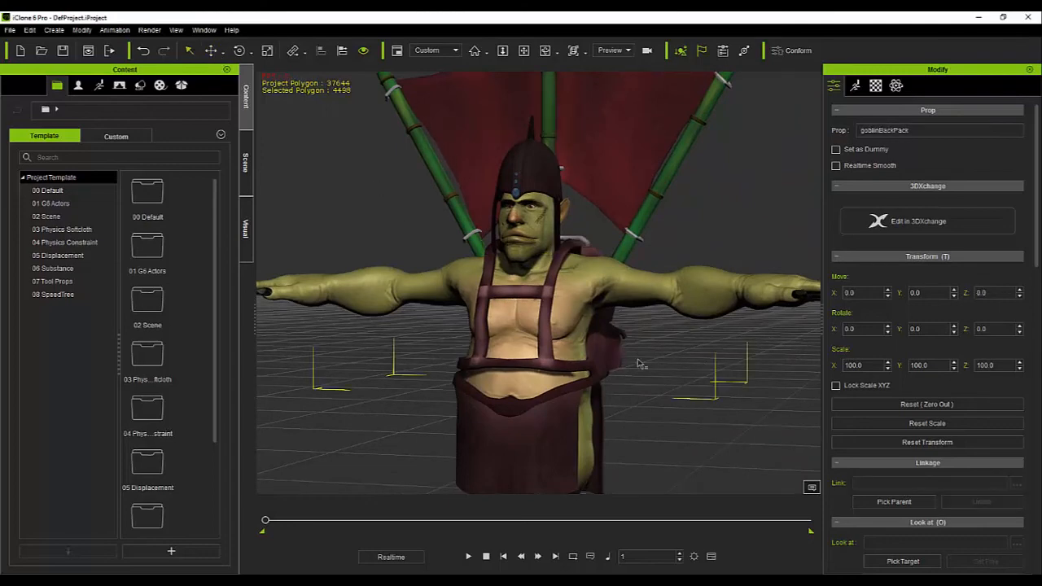
left_click(893, 502)
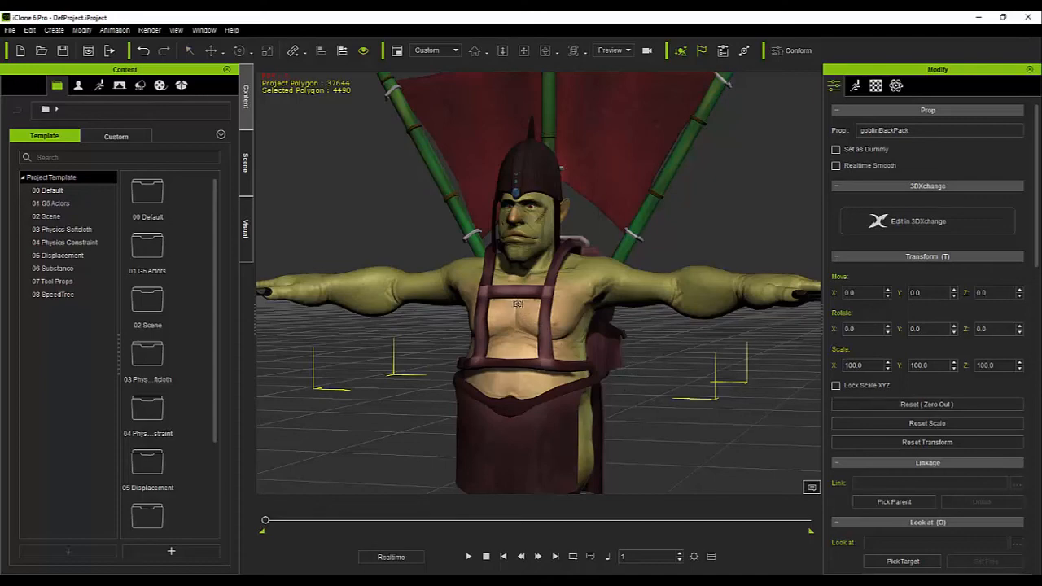
left_click(516, 305)
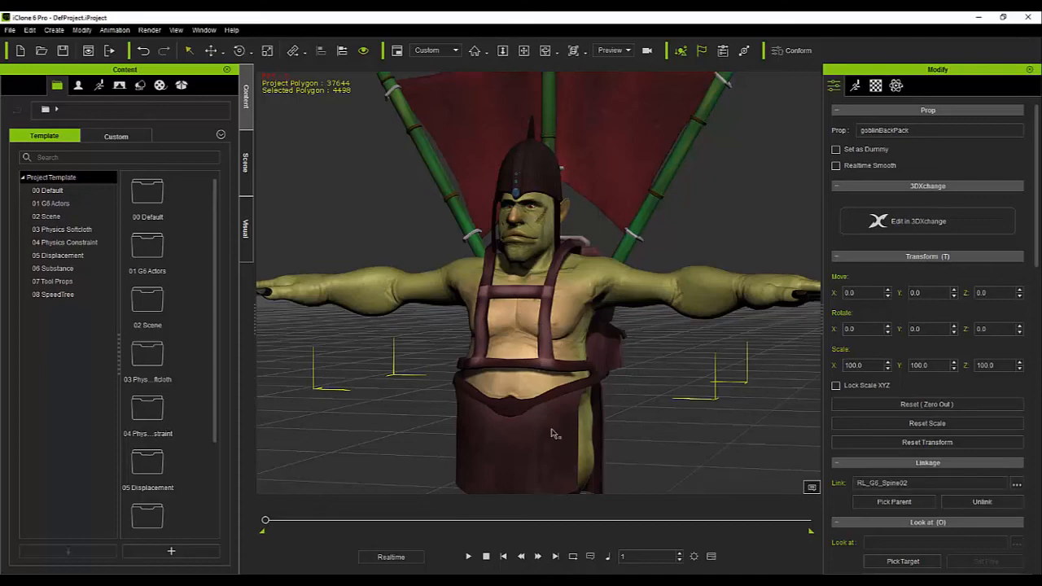
Link the WaistCloth prop to the goblin's waist bone, RL_G6_Waist, as its parent
left_click(482, 461)
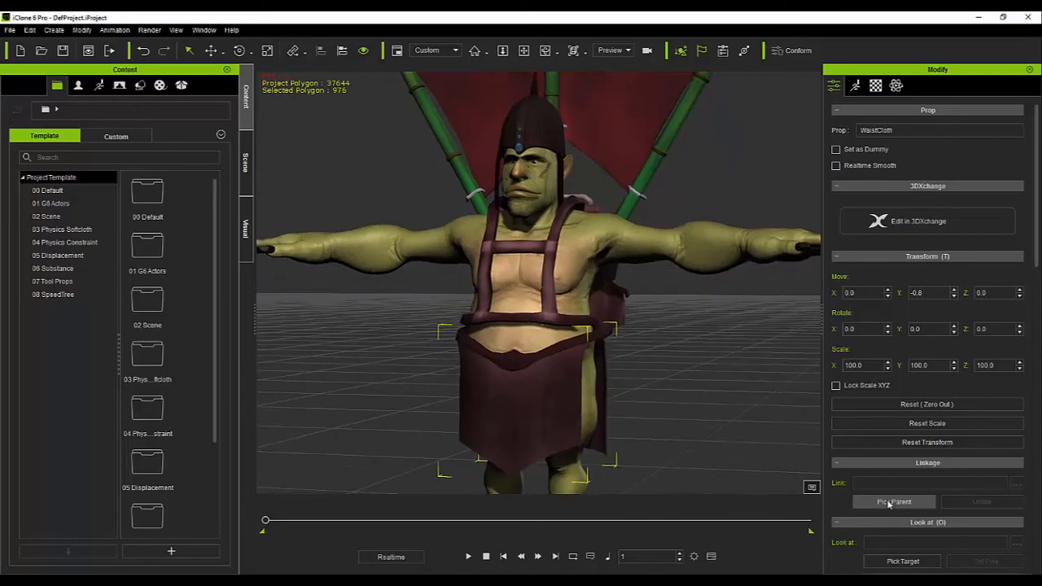
left_click(863, 499)
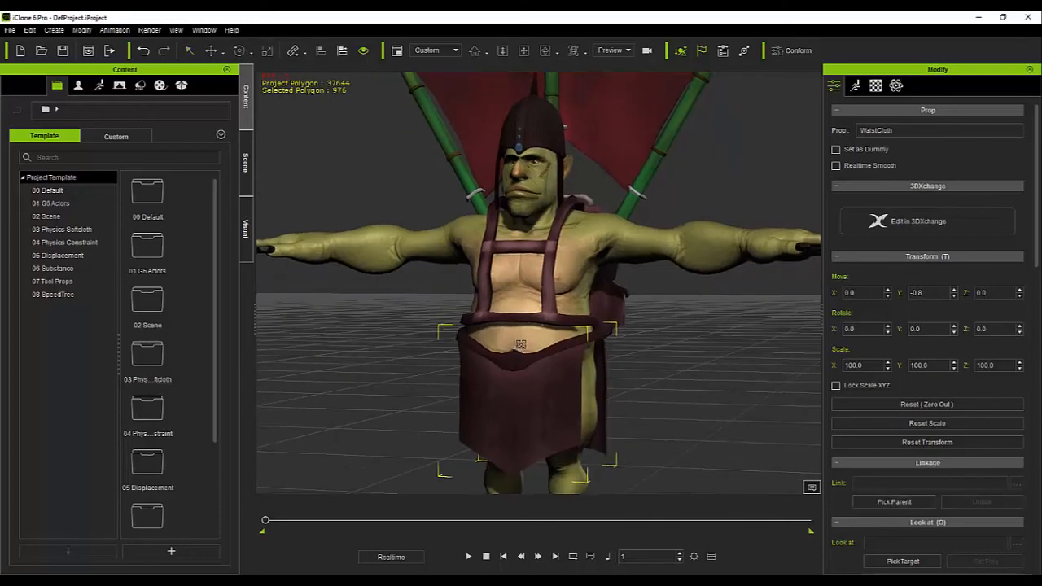
left_click(520, 344)
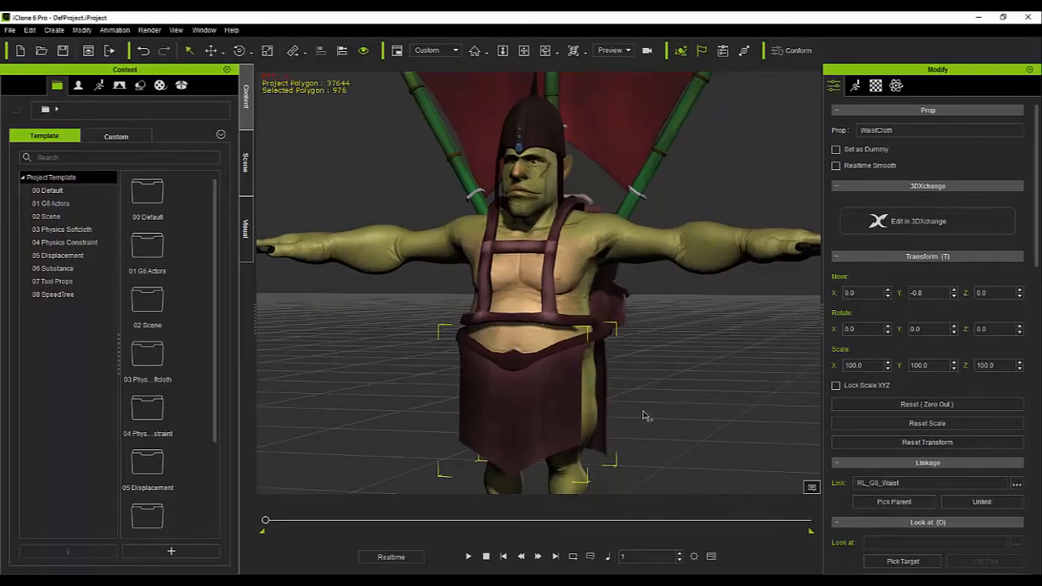
Browse the 01_G5 Motion_Chuck animation templates and open its Move motions
scroll(644, 414, "down", 5)
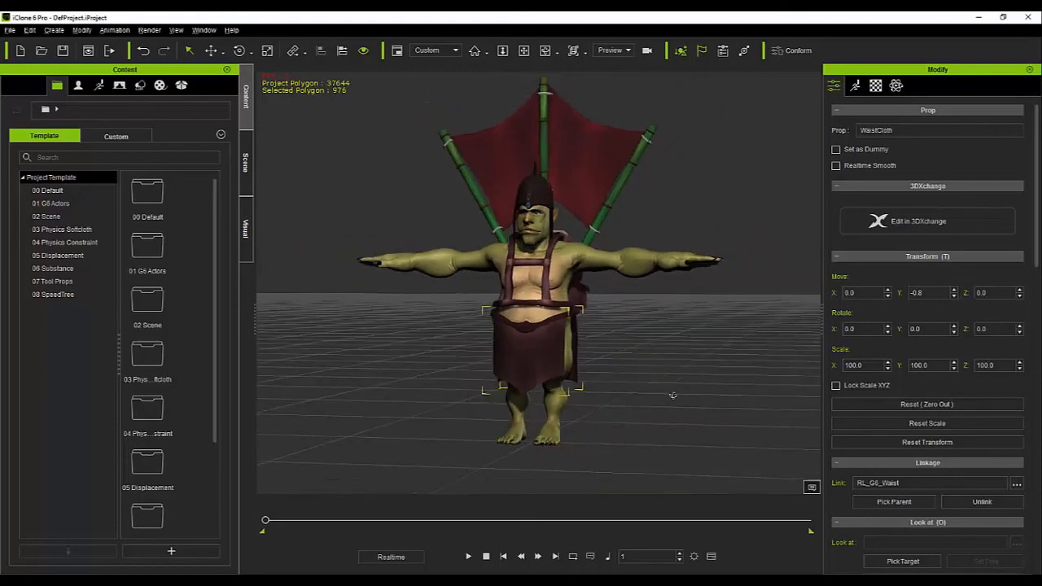
scroll(641, 397, "up", 1)
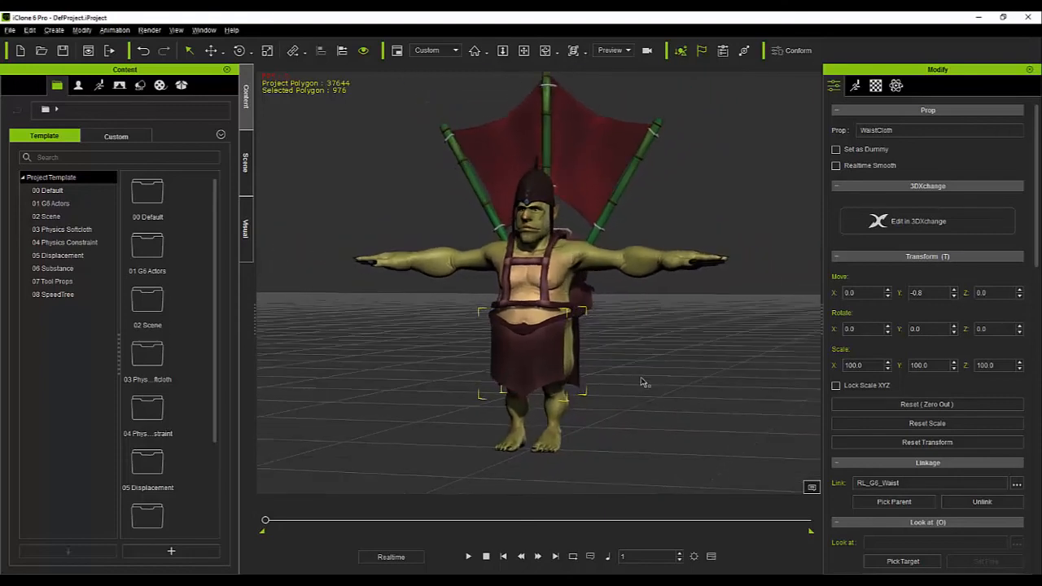
middle_click_drag(636, 371, 628, 393)
scroll(635, 392, "down", 1)
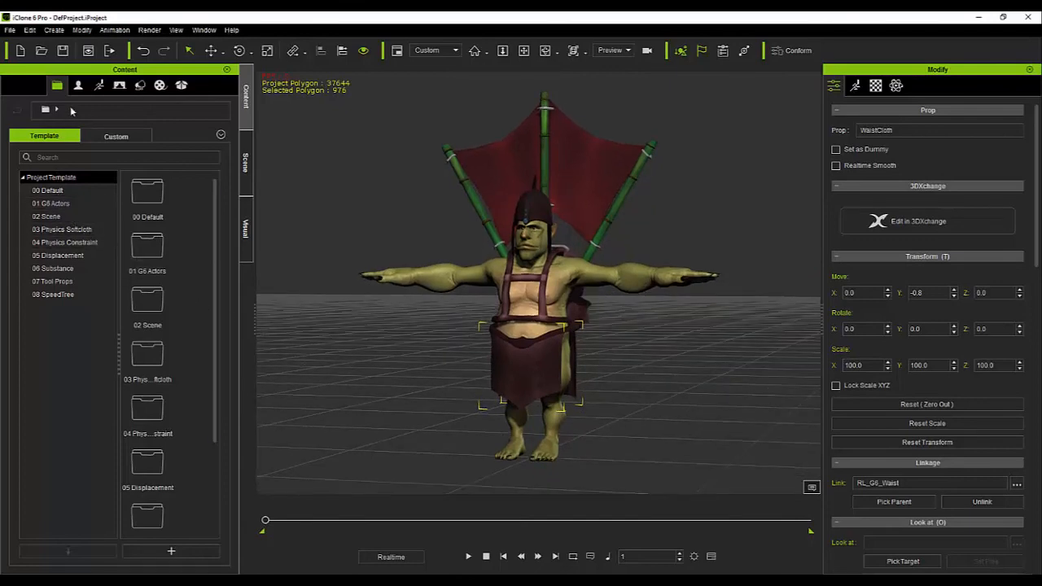
left_click(99, 84)
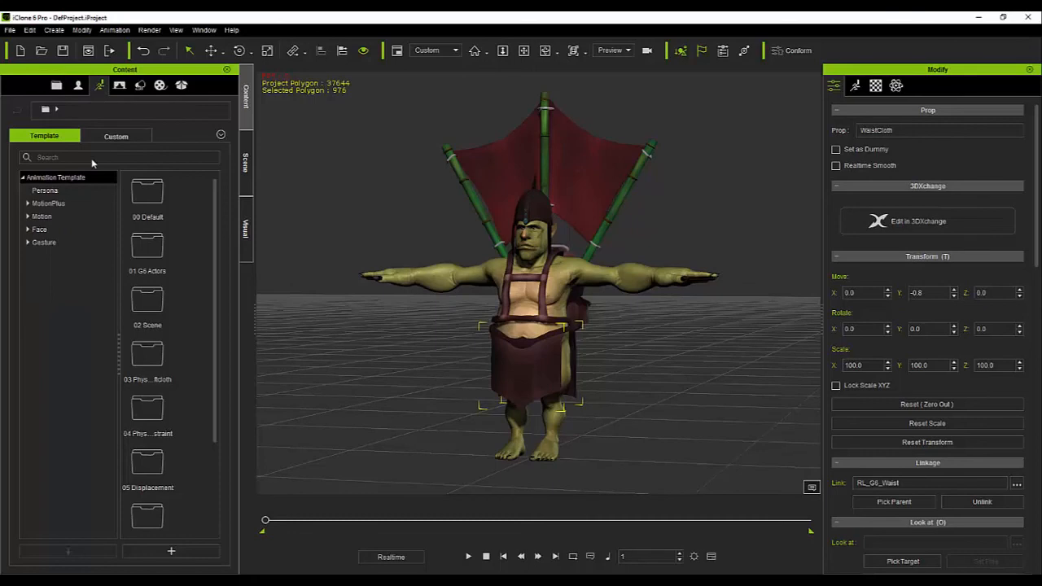
left_click(41, 216)
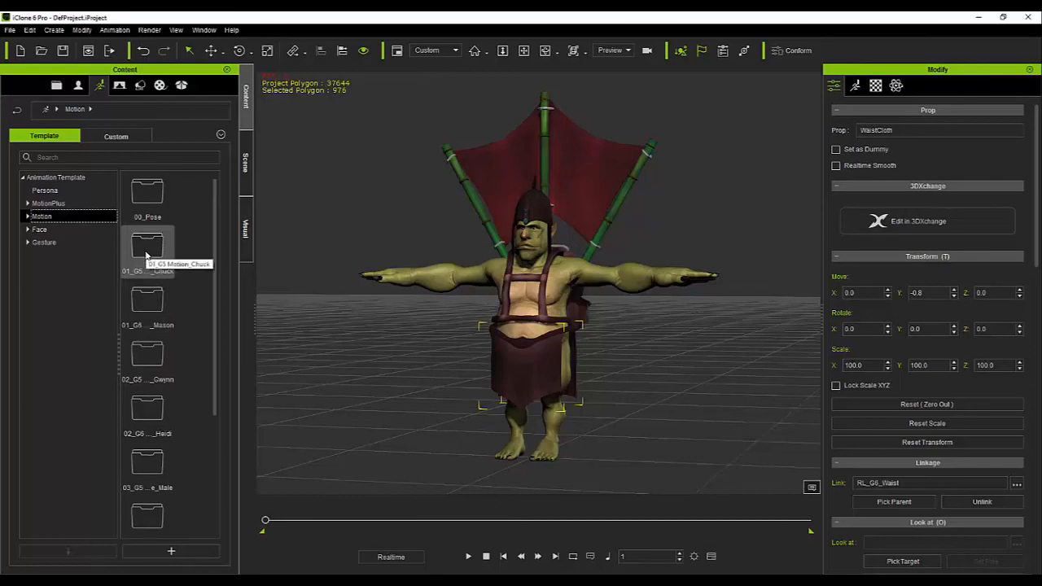
double_click(146, 255)
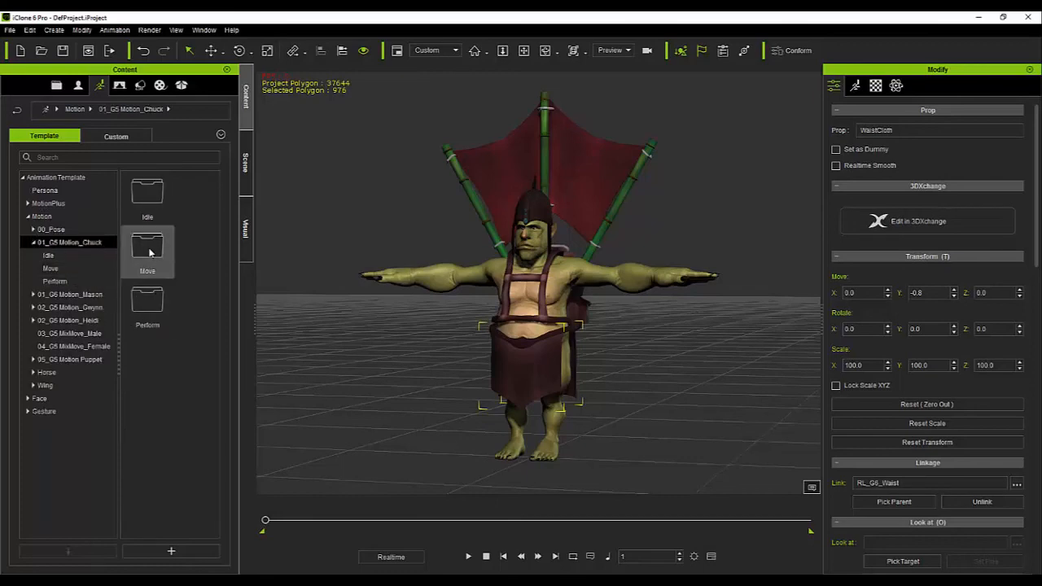
double_click(149, 303)
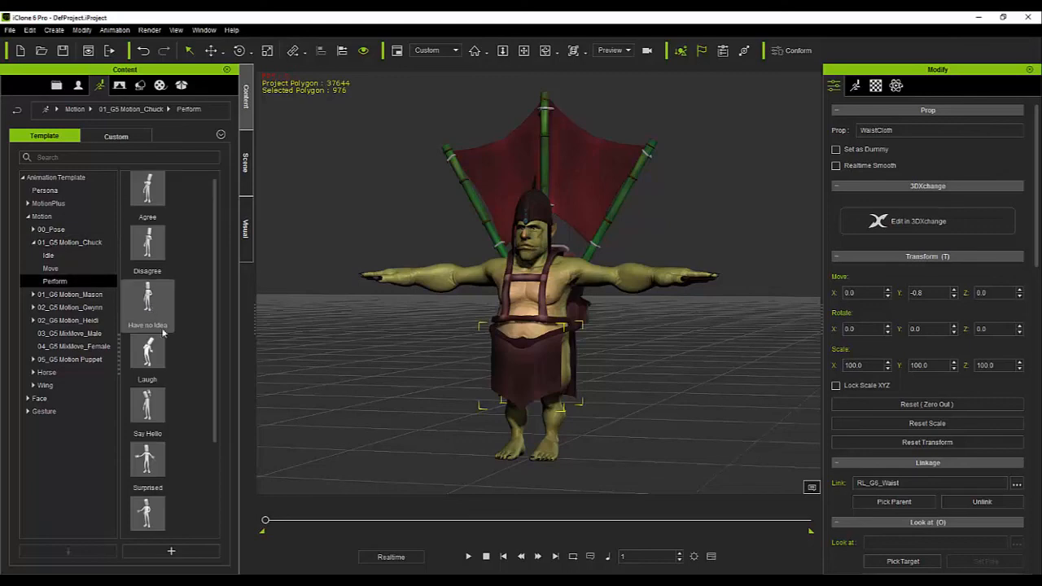
scroll(193, 391, "down", 5)
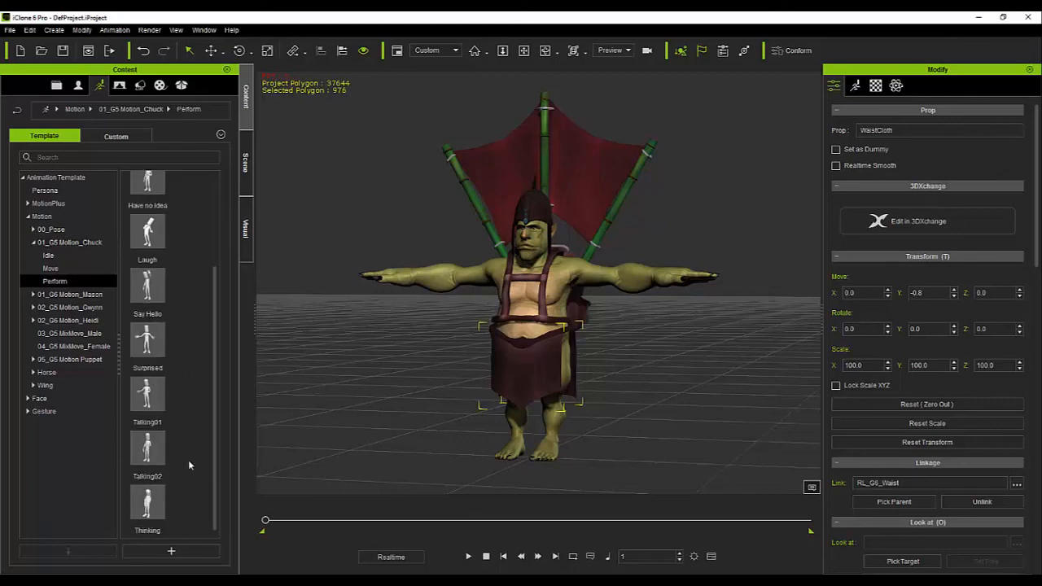
scroll(185, 460, "up", 2)
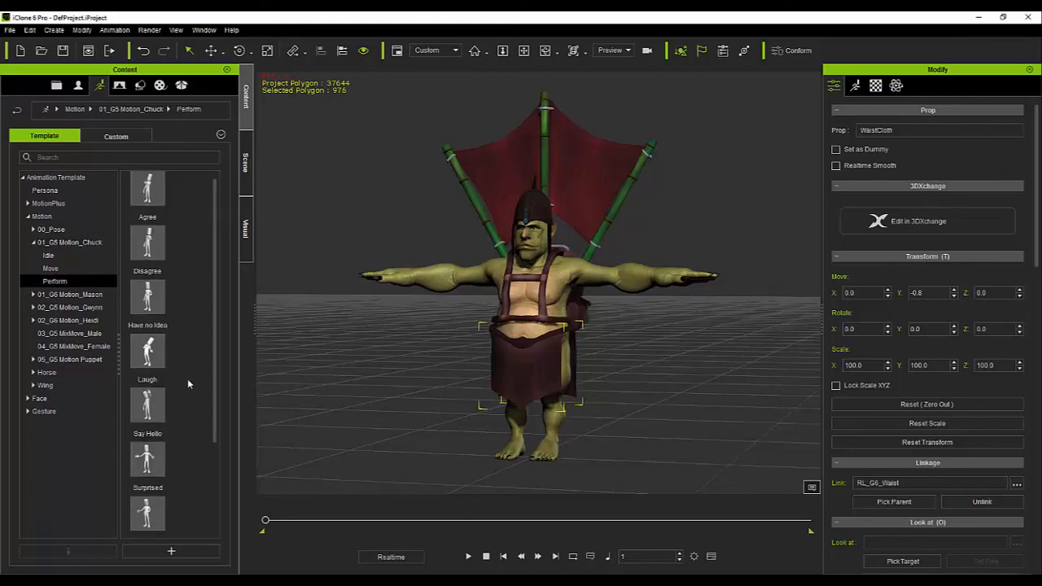
left_click(110, 255)
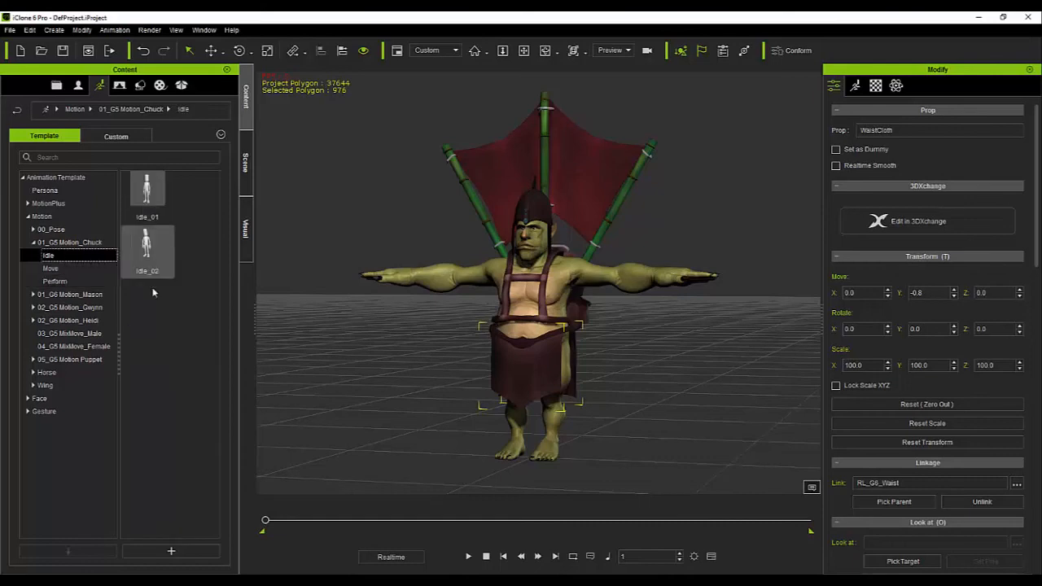
left_click(56, 269)
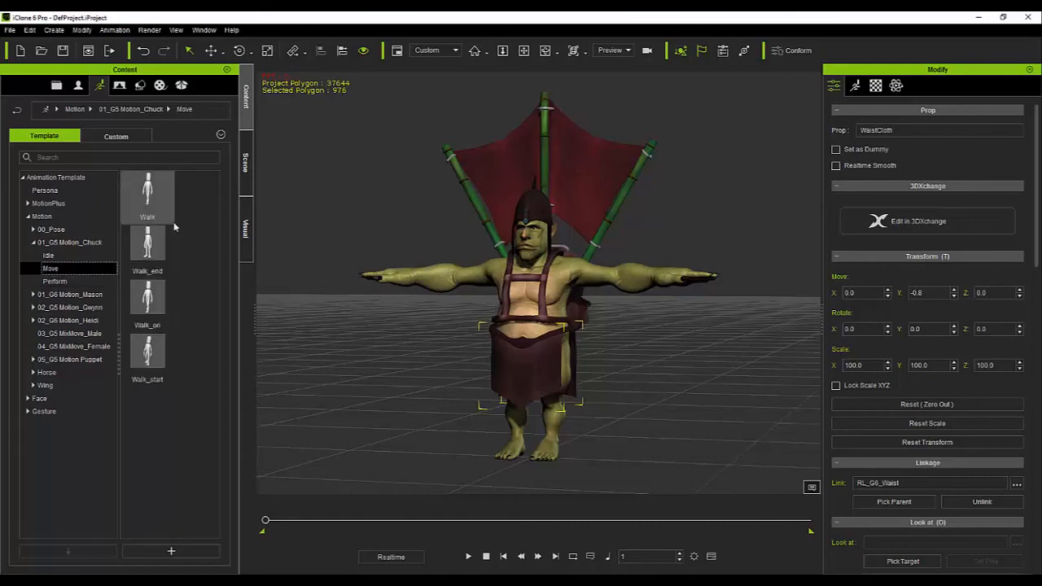
left_click(212, 366)
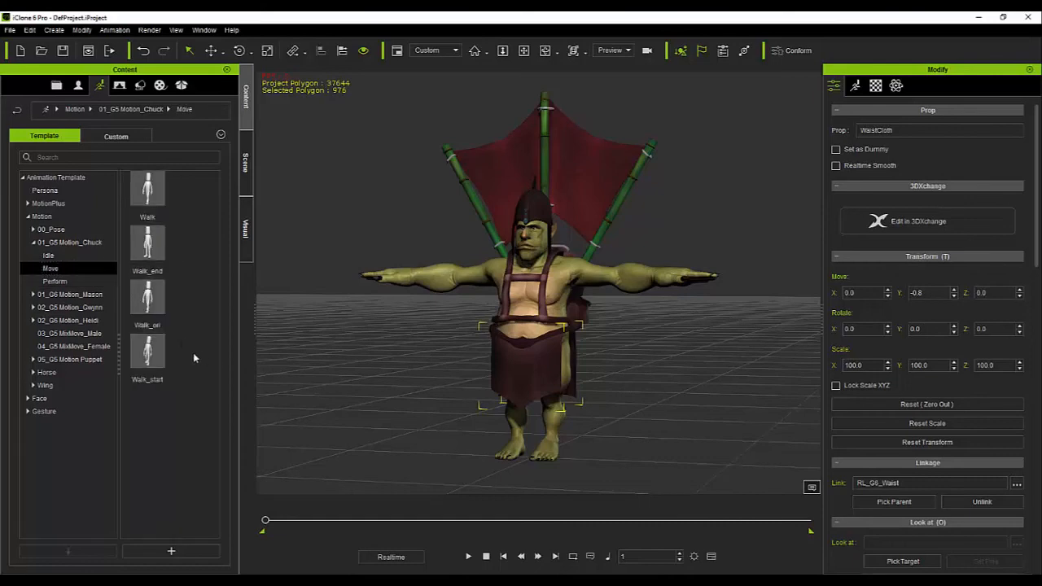
Apply the Walk motion to the goblin avatar
double_click(151, 196)
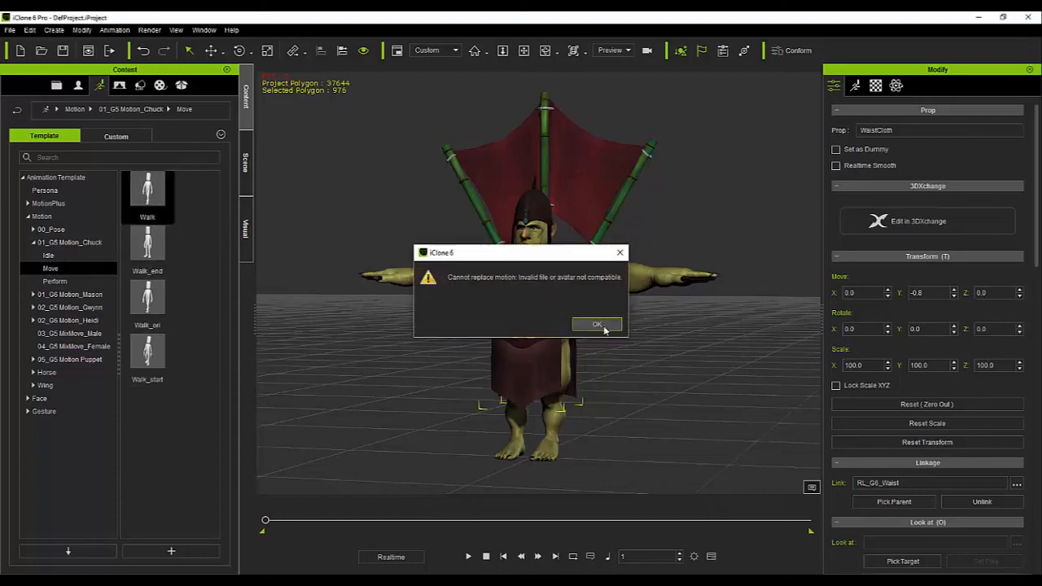
left_click(602, 325)
left_click(407, 281)
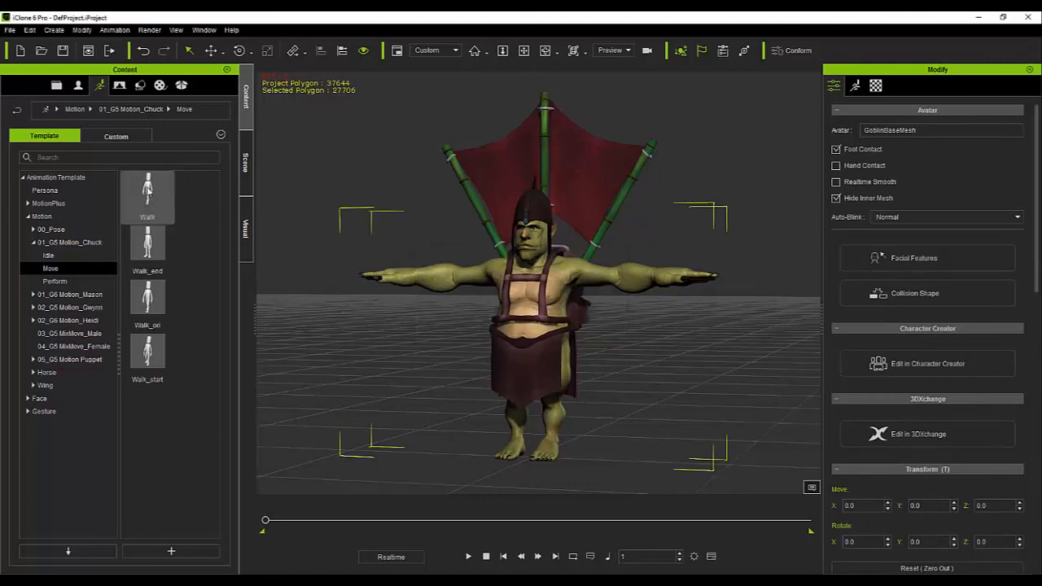
double_click(149, 189)
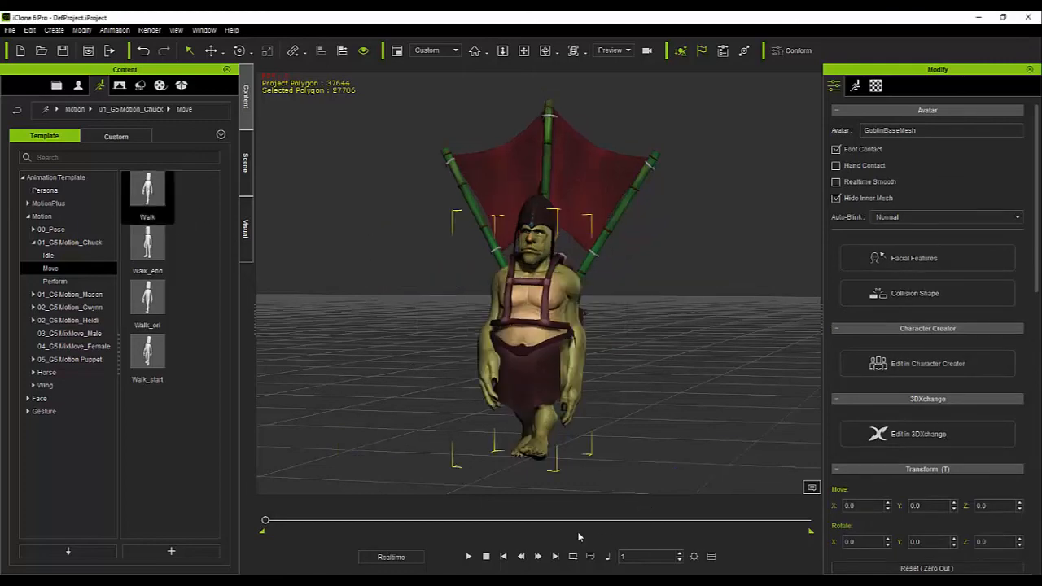
Start editing the goblin's motion layer at frame 1 and move the left hand bone outward and up from the body
scroll(596, 432, "up", 3)
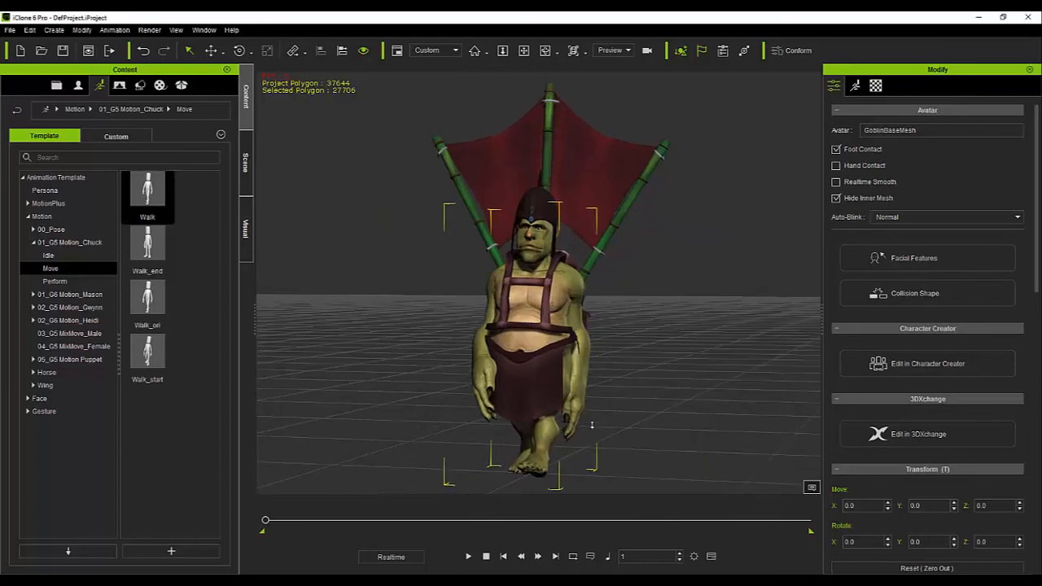
scroll(627, 391, "up", 1)
right_click_drag(622, 389, 647, 376)
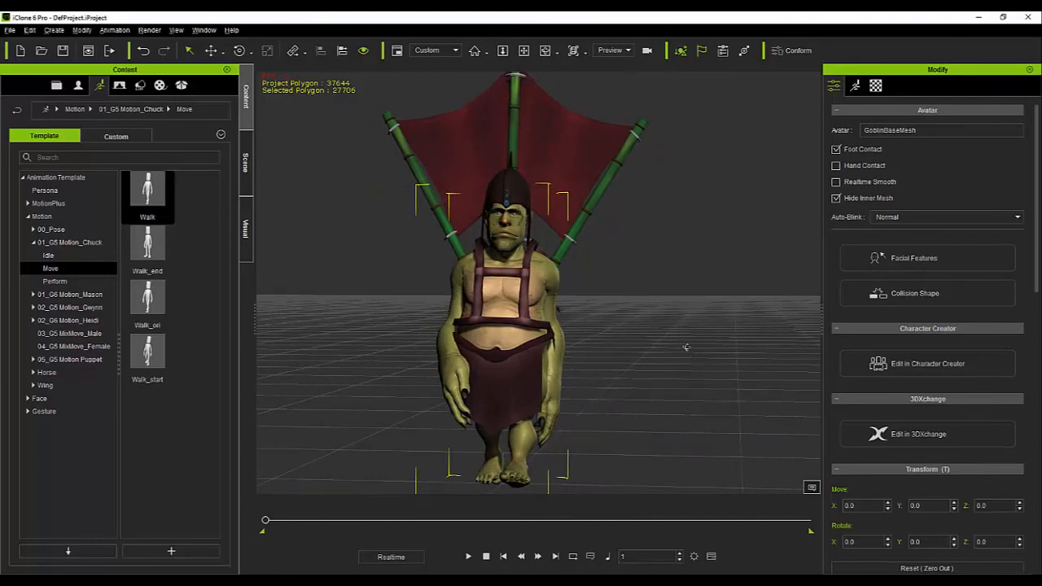
right_click_drag(686, 347, 717, 326)
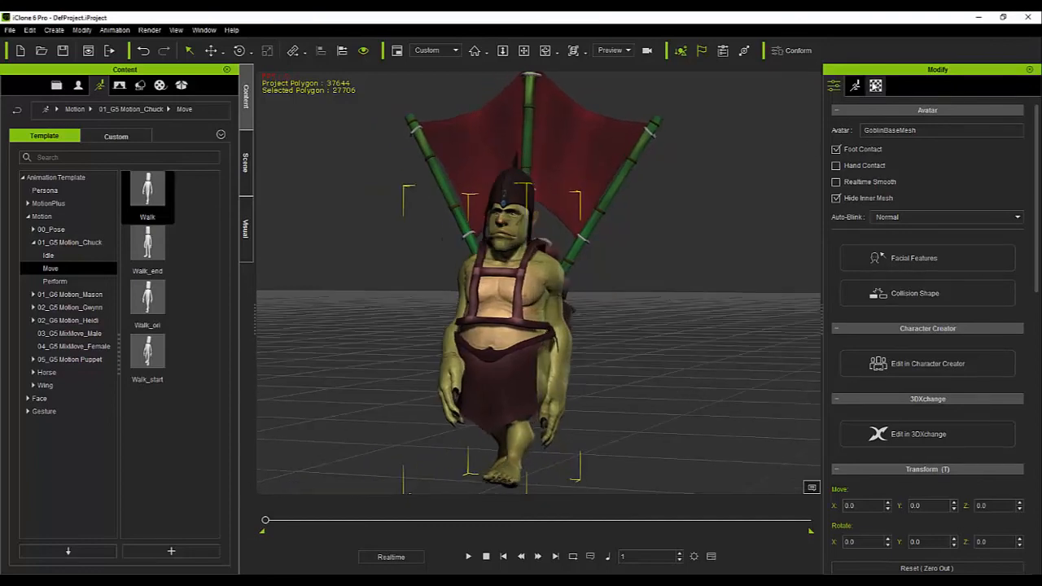
left_click(856, 87)
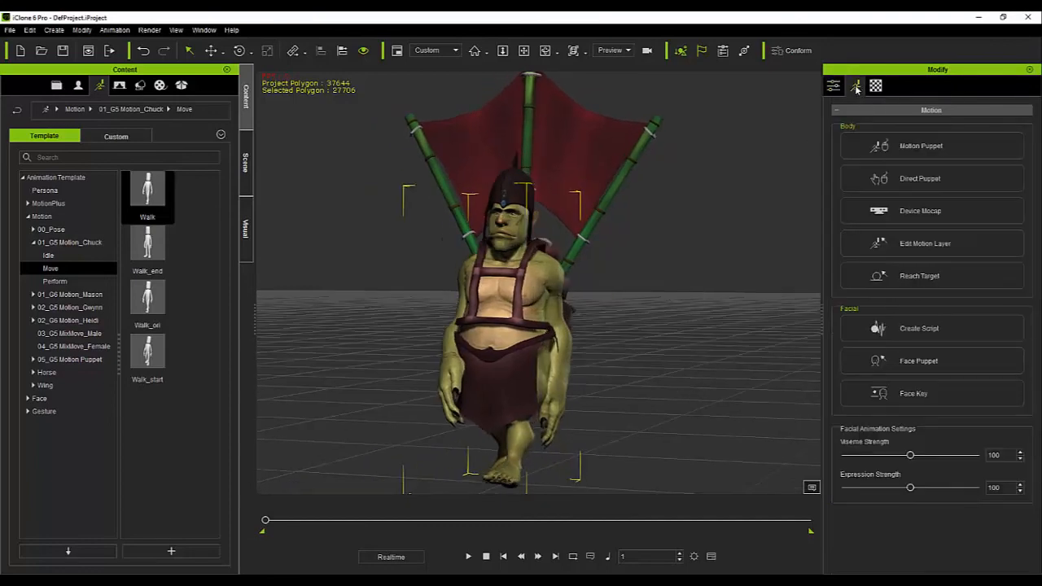
left_click(899, 244)
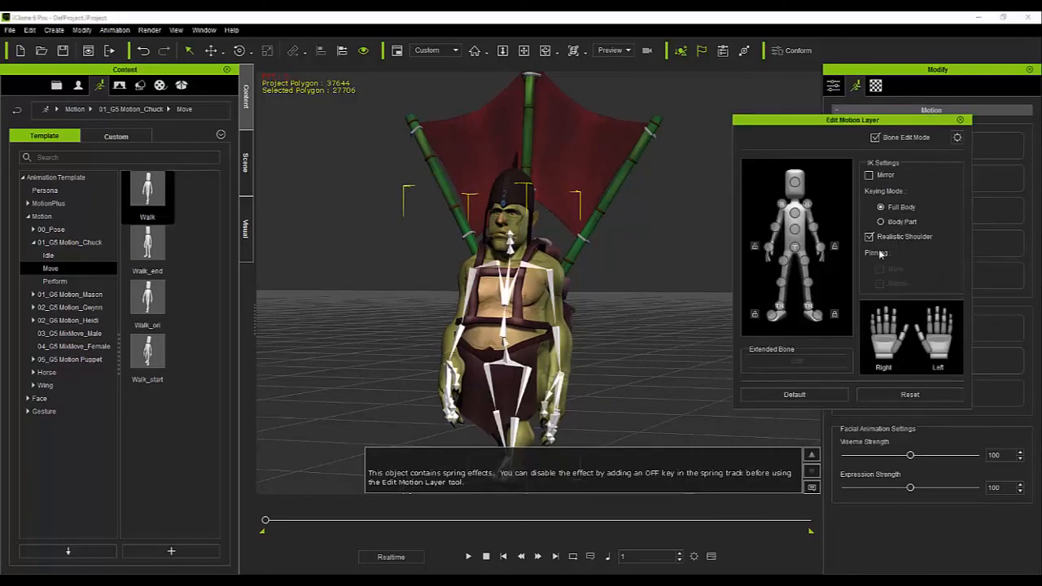
left_click(820, 247)
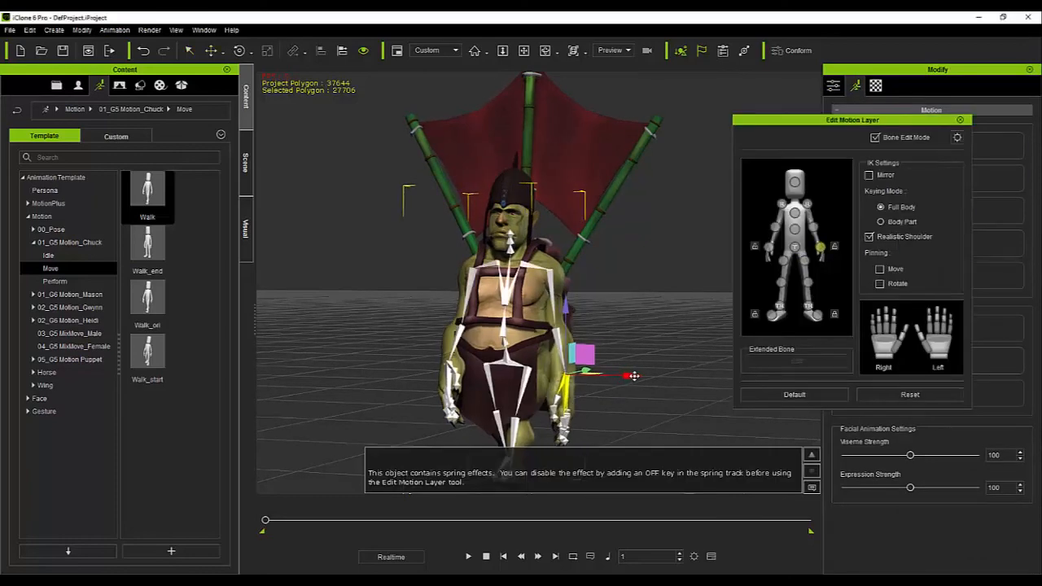
left_click_drag(633, 375, 640, 360)
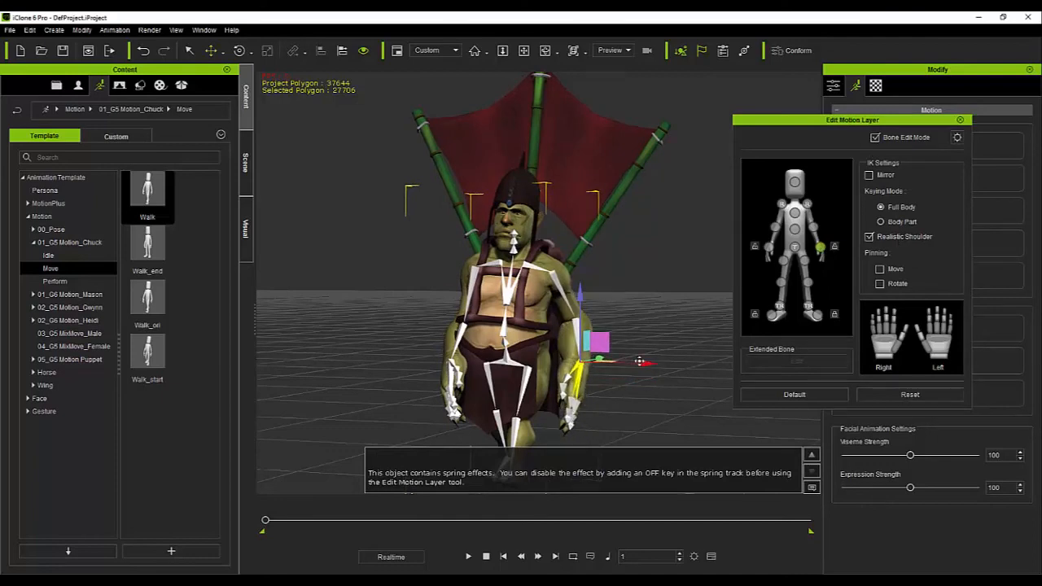
Move the goblin's right hand bone outward and up from the body, leave motion layer editing and play the walk
left_click(769, 246)
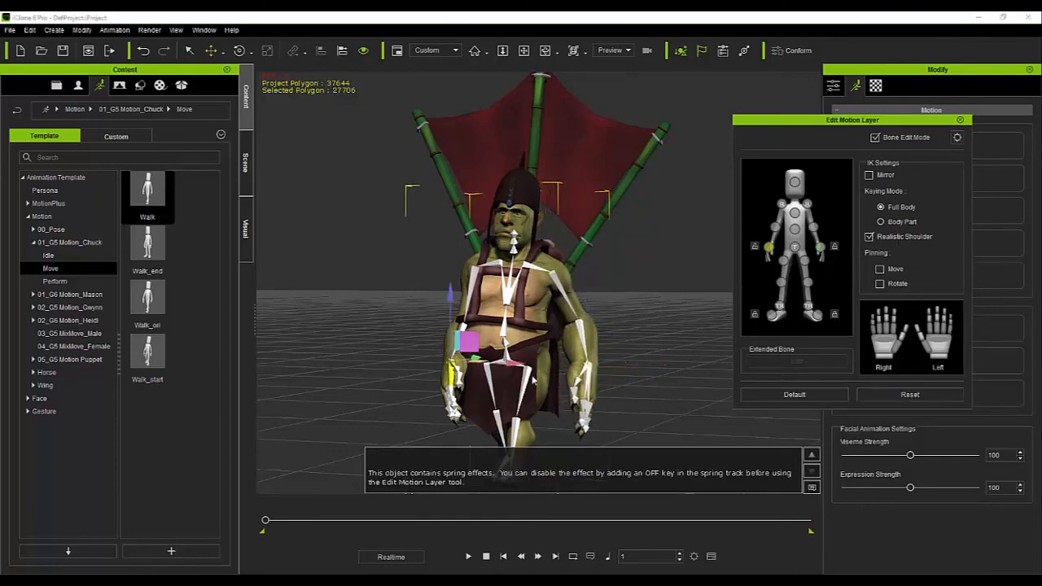
left_click_drag(450, 292, 427, 291)
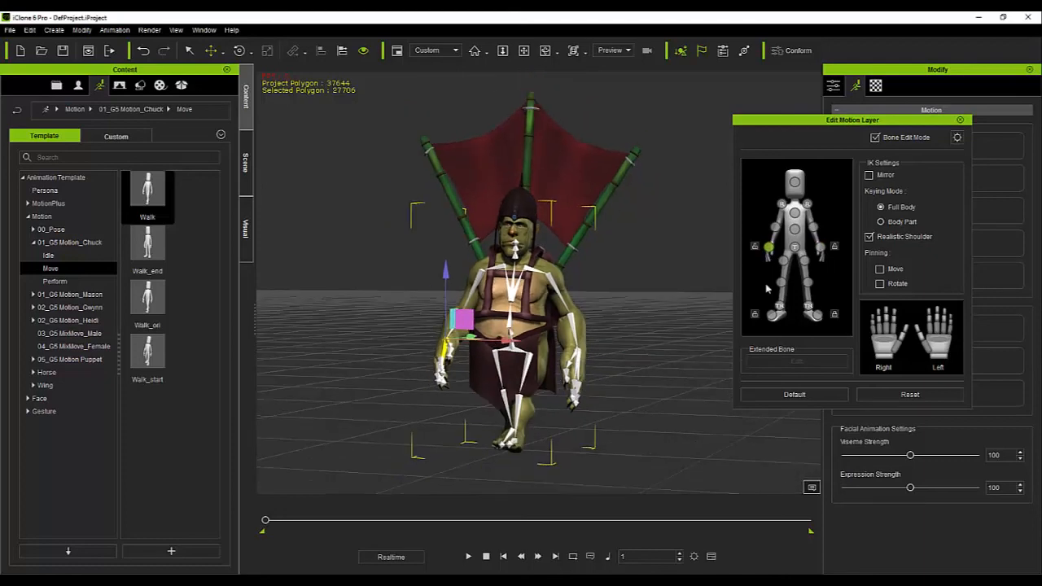
left_click(960, 120)
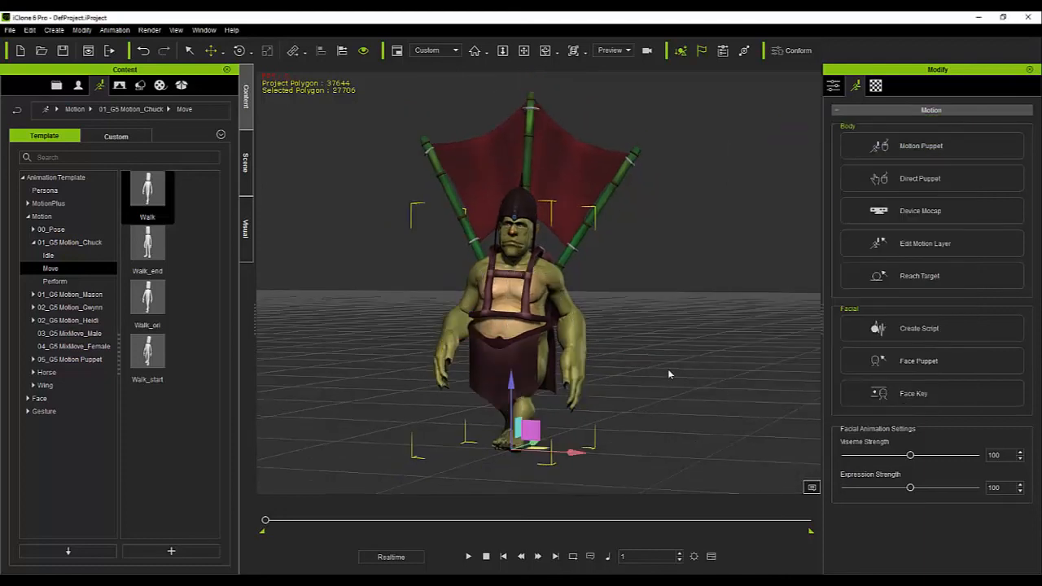
left_click(636, 420)
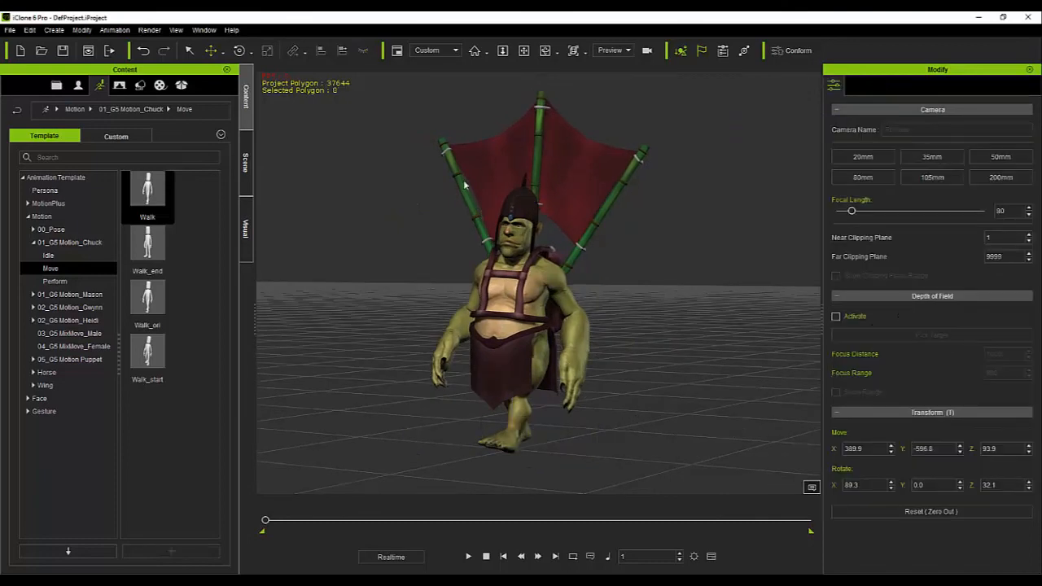
left_click(468, 556)
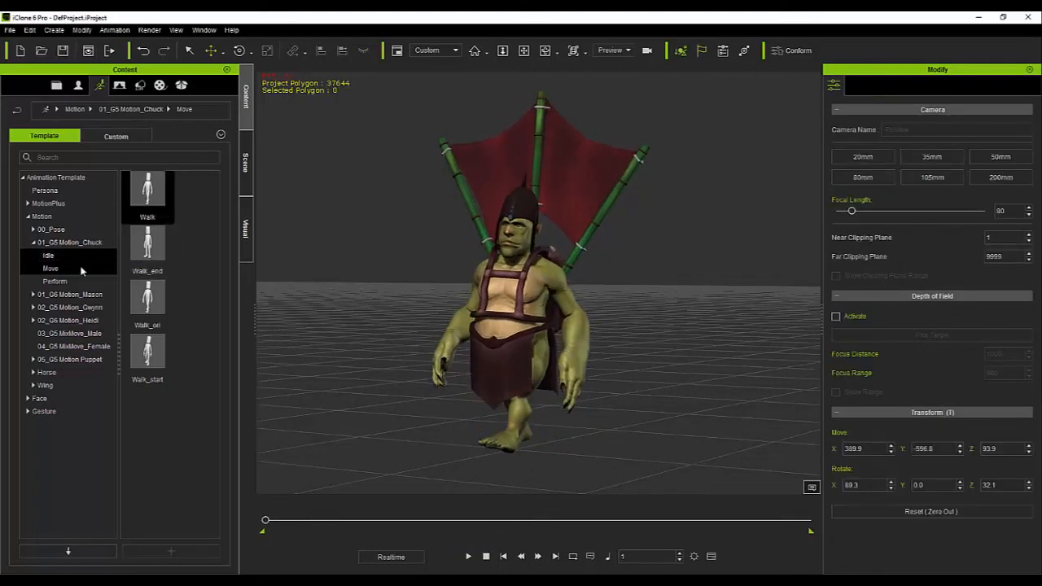
Apply the Laugh motion from the Perform templates to the goblin avatar and play it to about frame 455
left_click(54, 281)
double_click(148, 351)
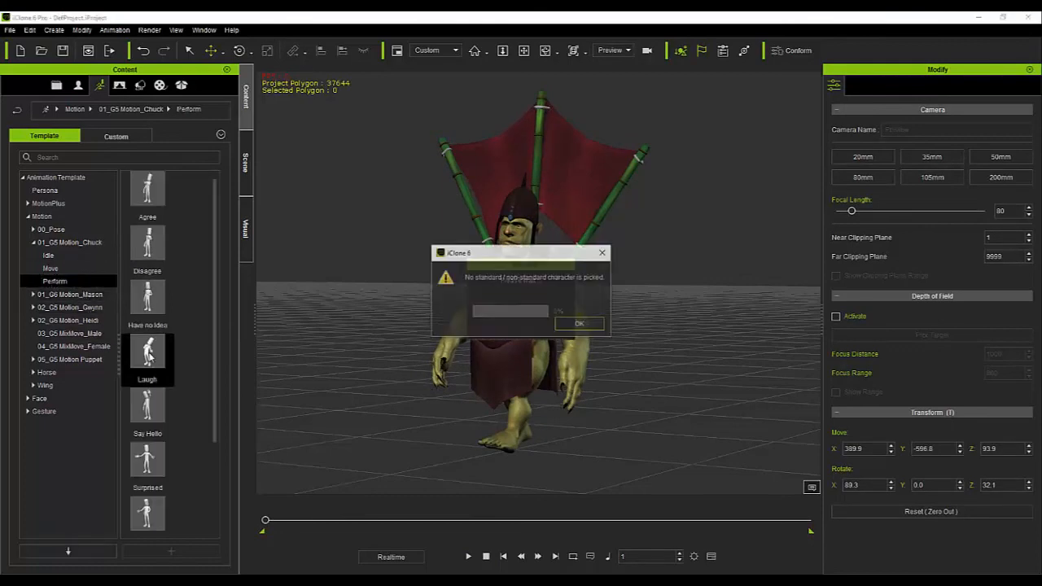
left_click(581, 326)
left_click(579, 346)
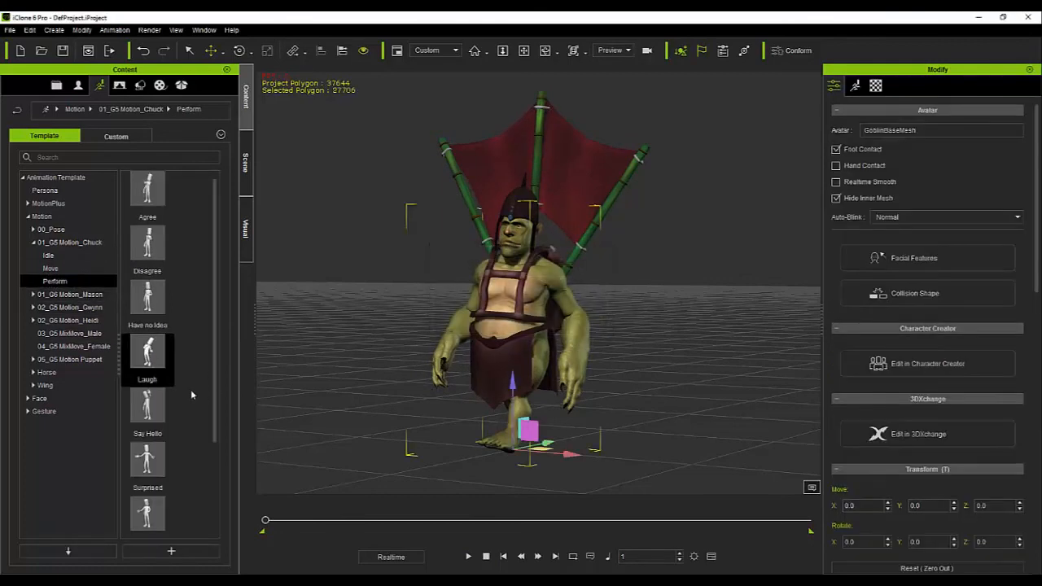
double_click(148, 356)
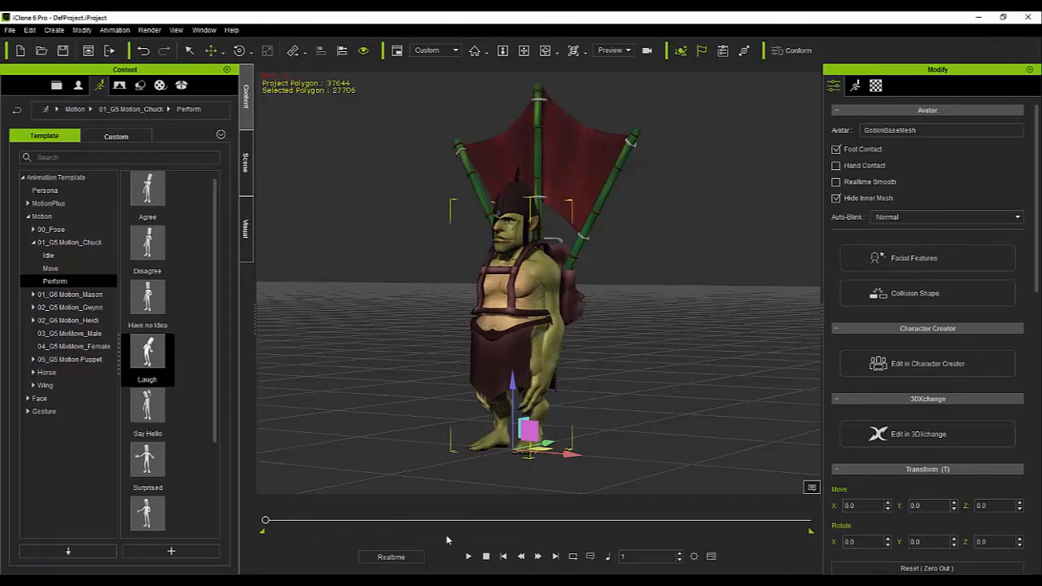
left_click(468, 556)
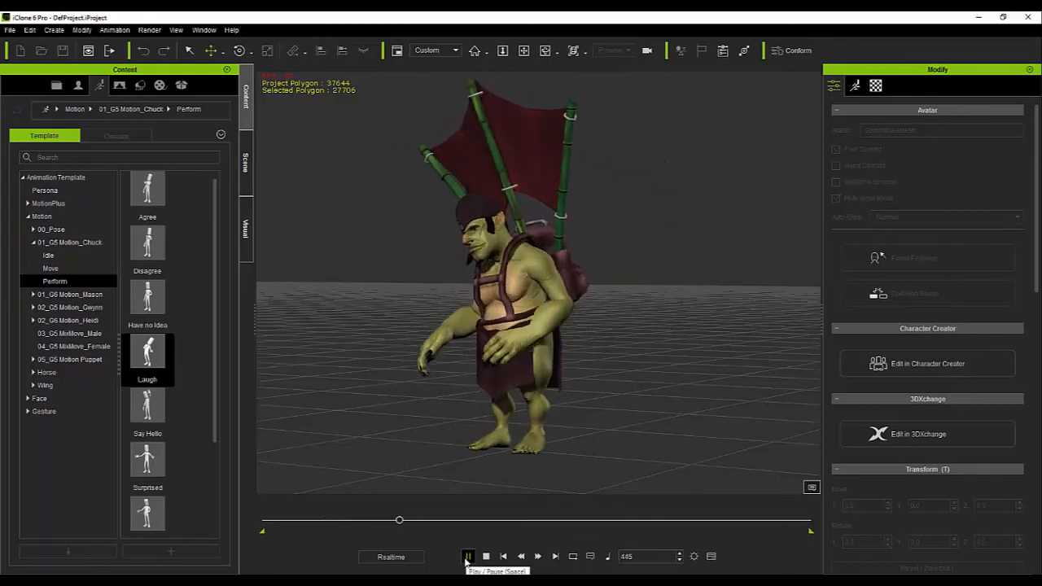
left_click(467, 558)
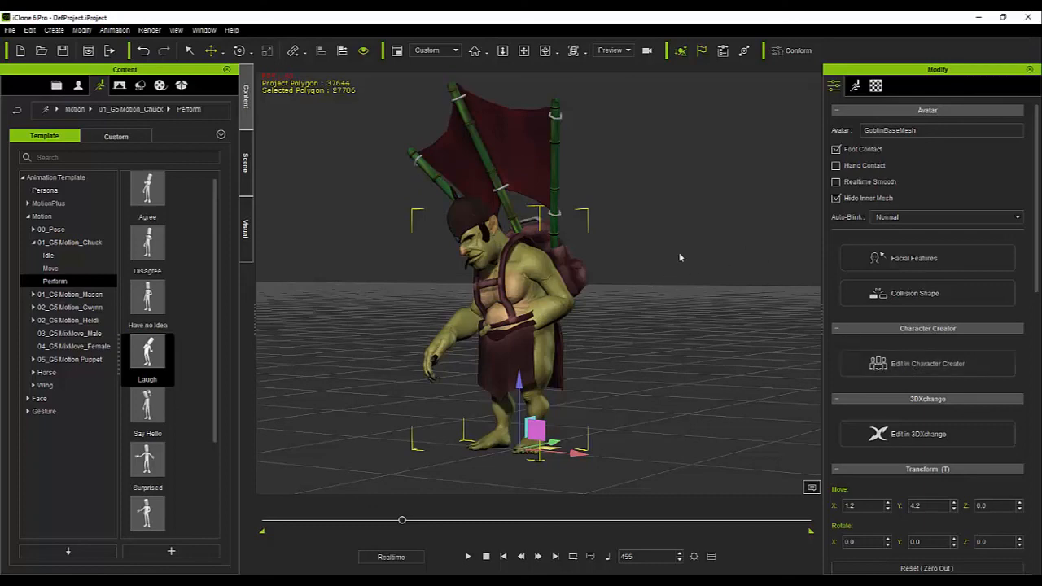
Edit the goblin's motion layer at frame 455 and move the left hand bone forward, clear of the torso
left_click(854, 85)
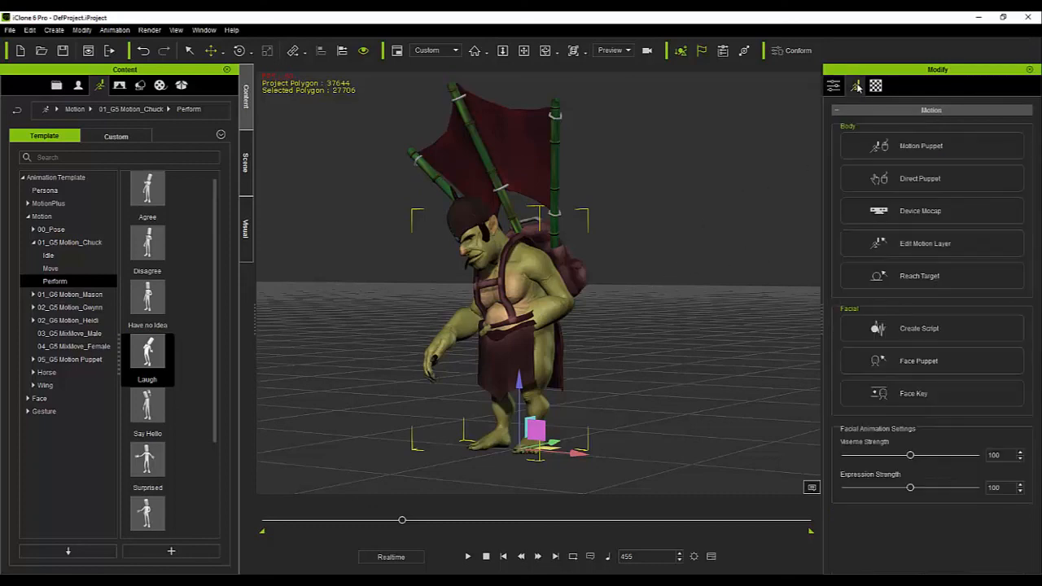
left_click(902, 244)
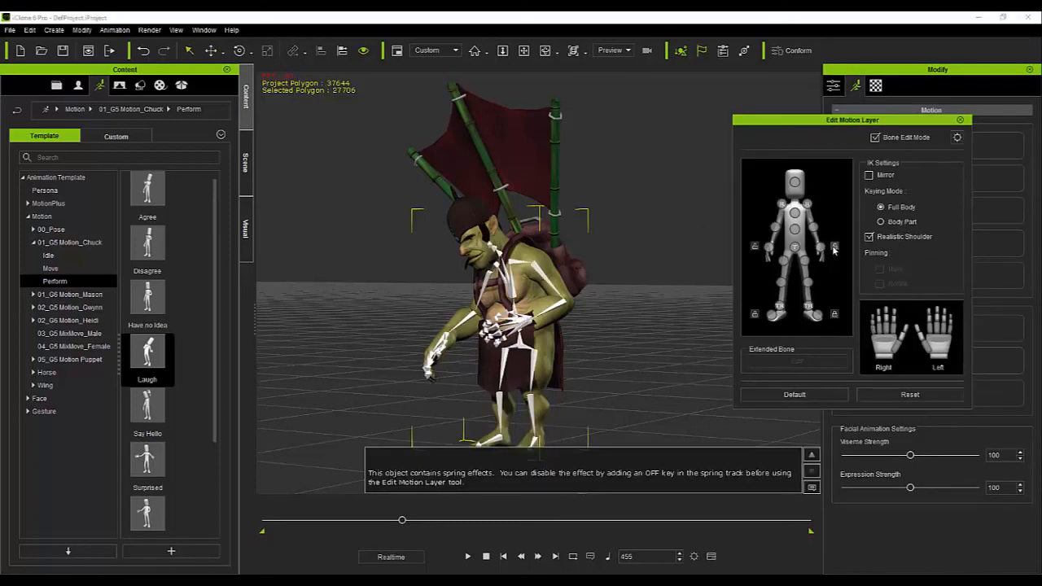
right_click_drag(639, 334, 624, 401)
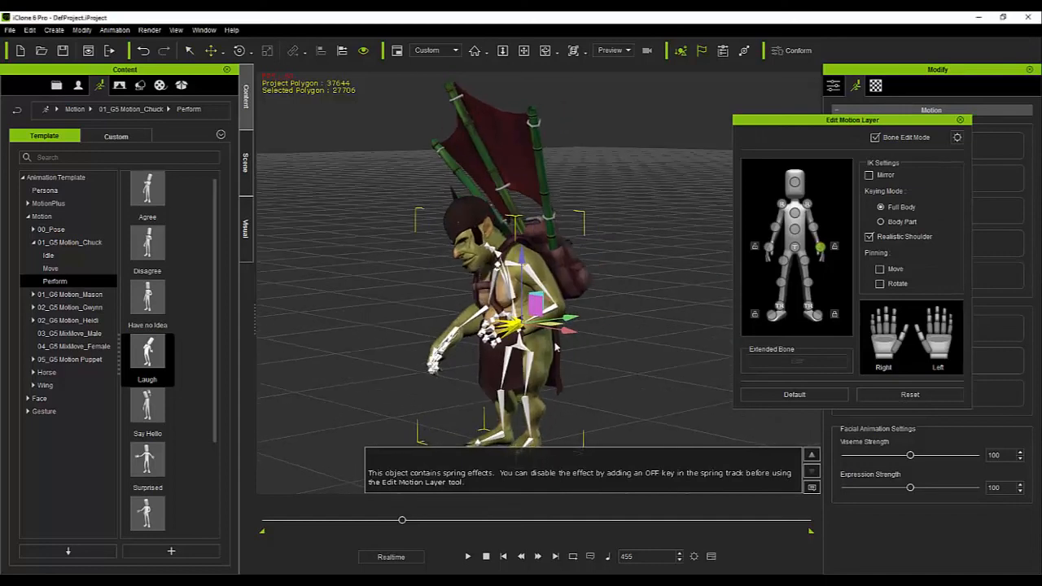
mouse_move(565, 324)
left_mouse_down()
mouse_move(581, 320)
mouse_move(567, 324)
left_mouse_up()
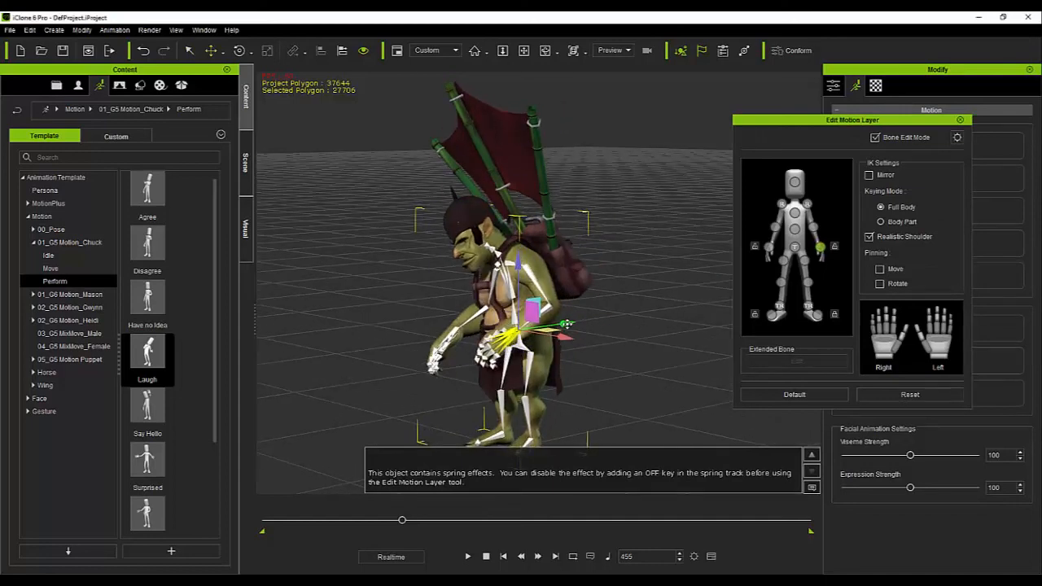
right_click_drag(621, 397, 666, 460)
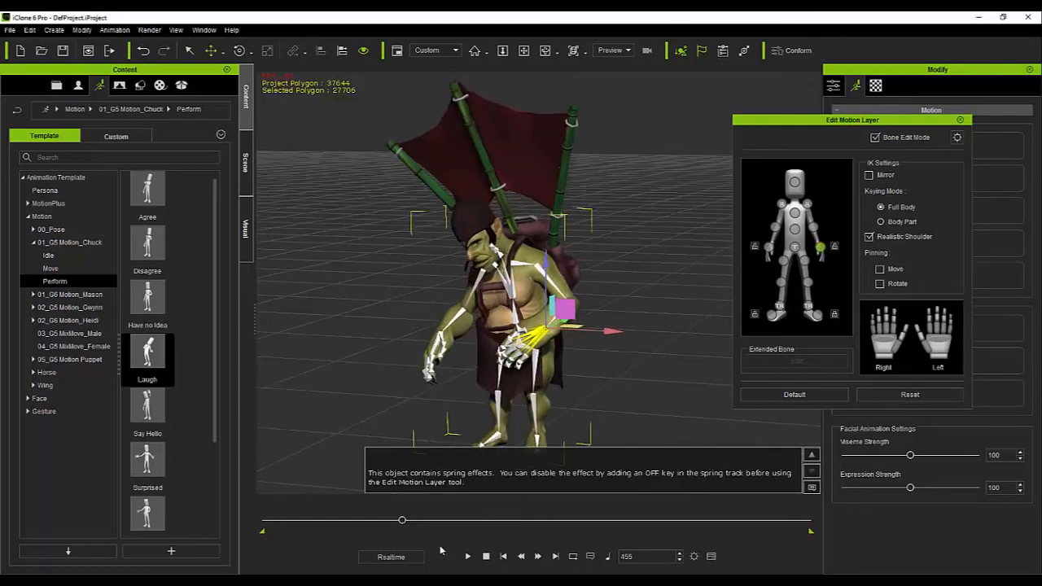
Move the goblin's left hand bone outward and up from the body at frame 810 and at frame 1
left_click_drag(402, 520, 509, 523)
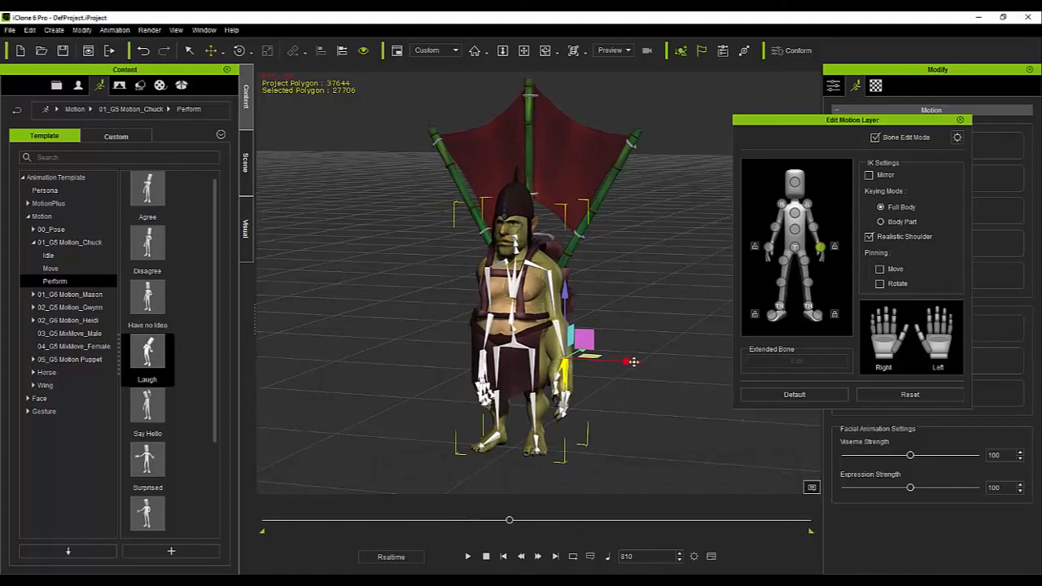
left_click_drag(632, 363, 651, 362)
left_click_drag(582, 293, 581, 285)
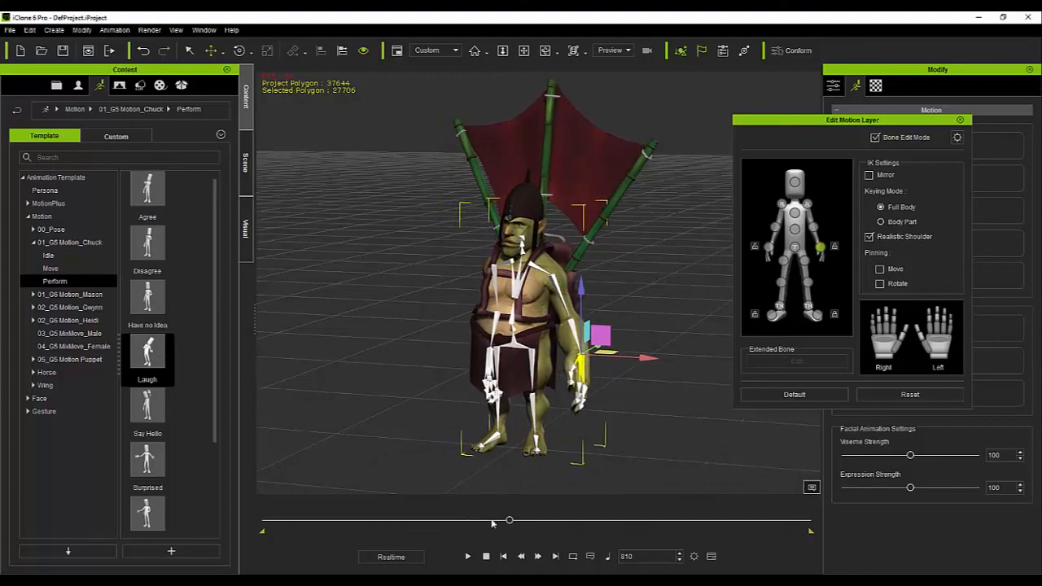
left_click_drag(509, 524, 264, 524)
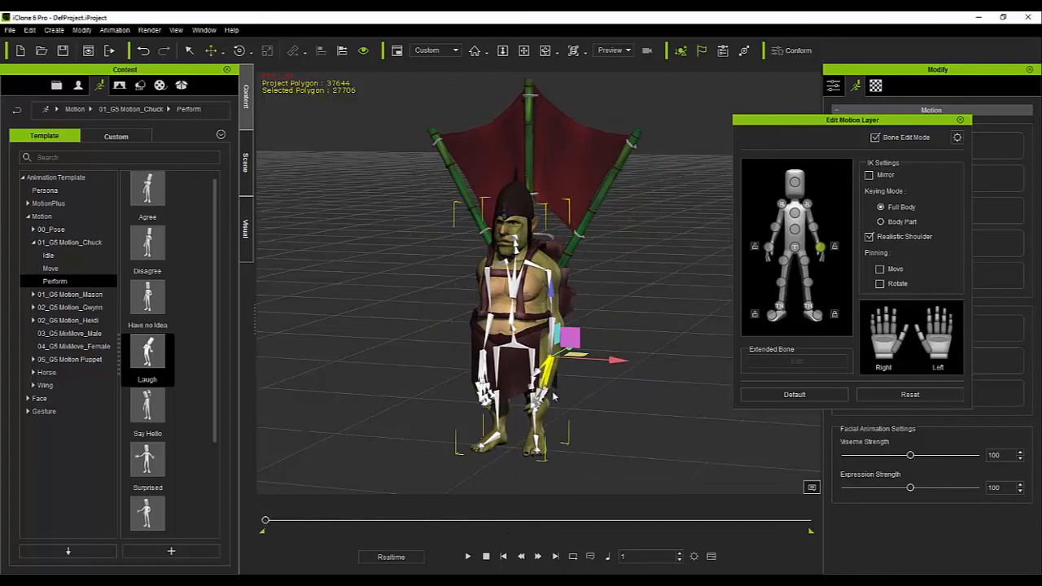
left_click_drag(608, 361, 634, 354)
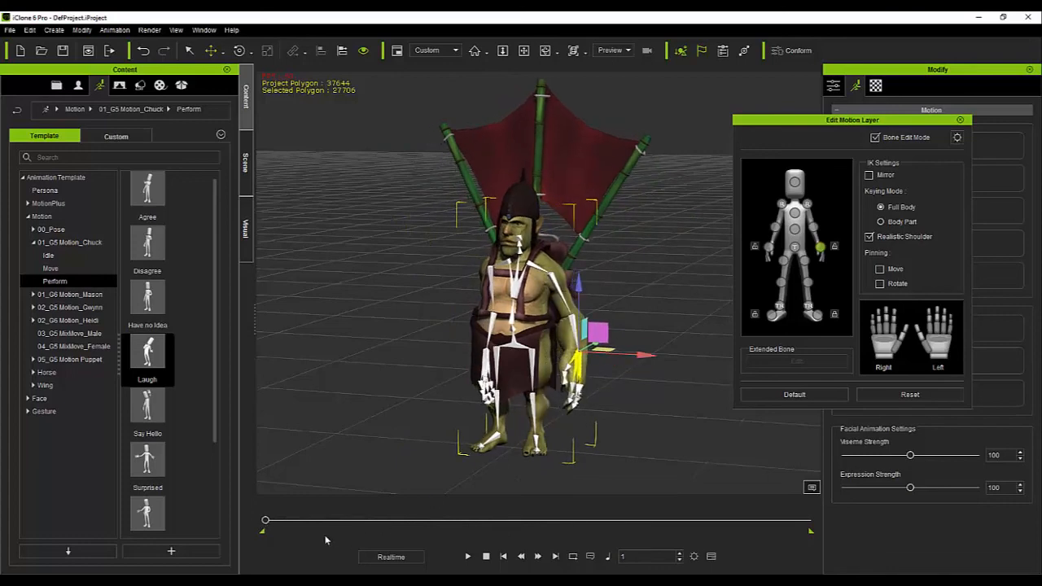
Select the goblin's right hand bone and move it outward, away from the face, at frame 113
left_click_drag(265, 523, 548, 525)
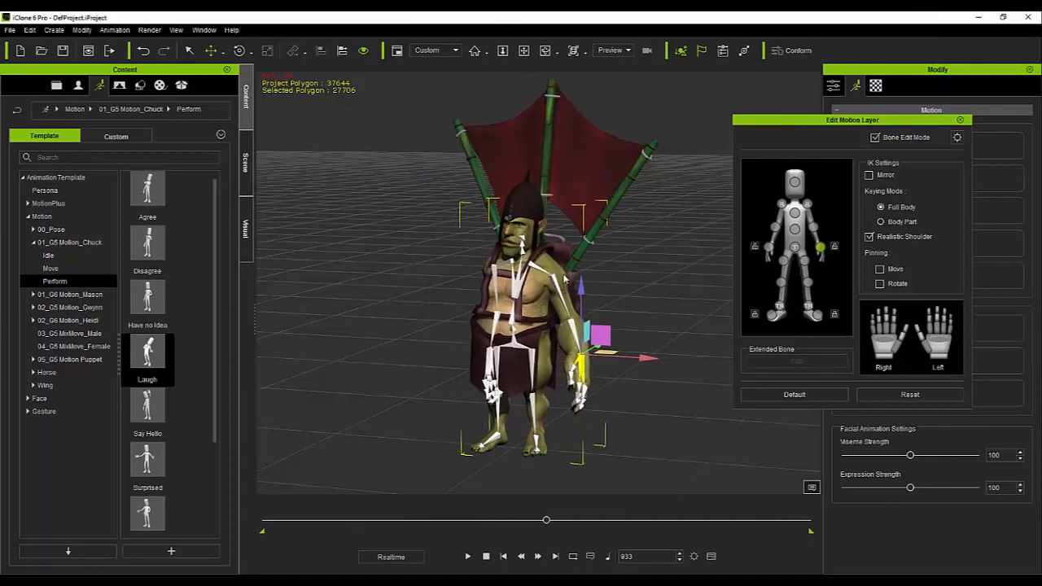
left_click(769, 246)
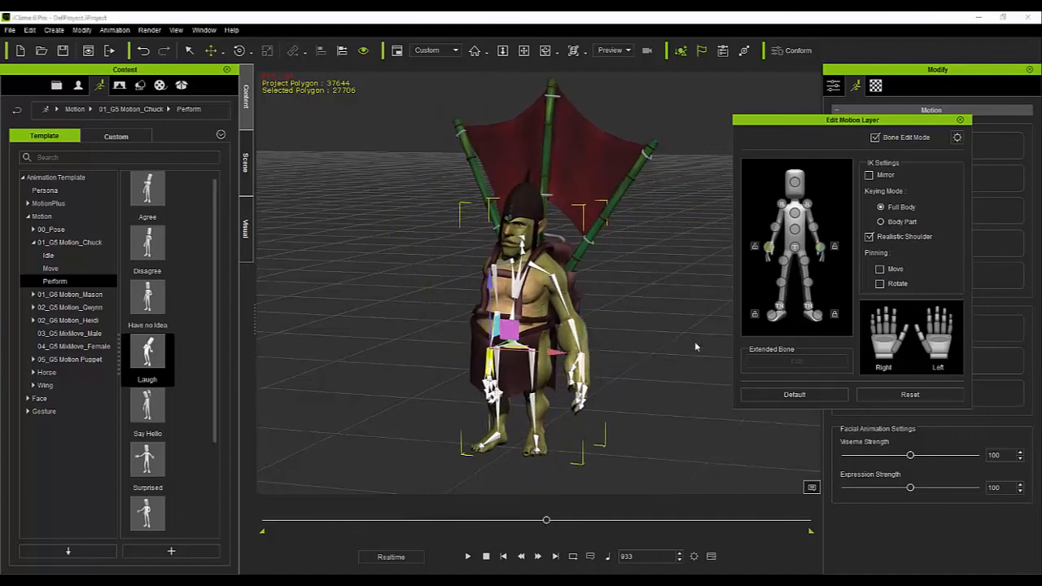
left_click_drag(545, 521, 300, 524)
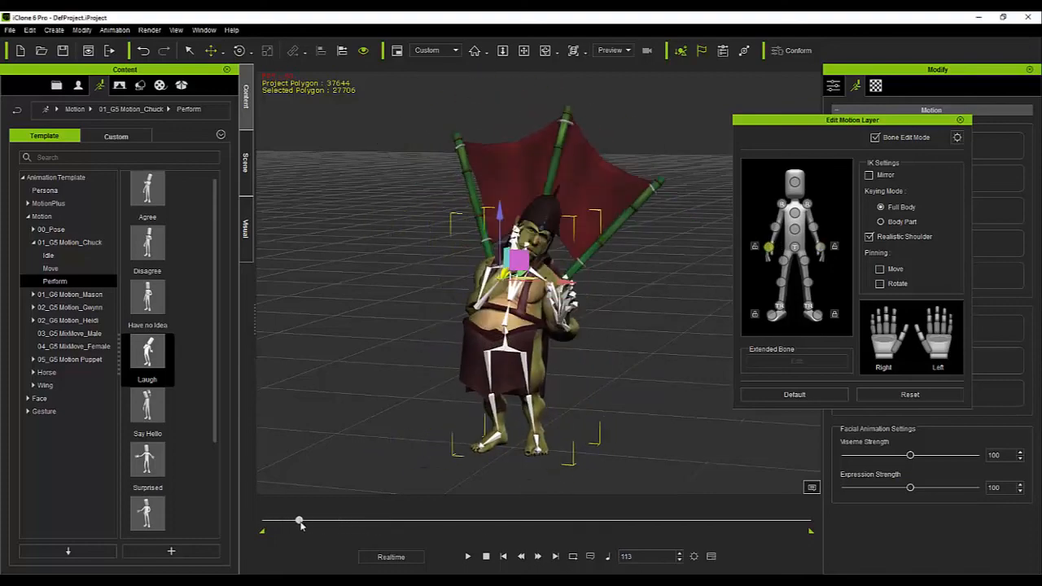
right_click_drag(543, 343, 551, 275)
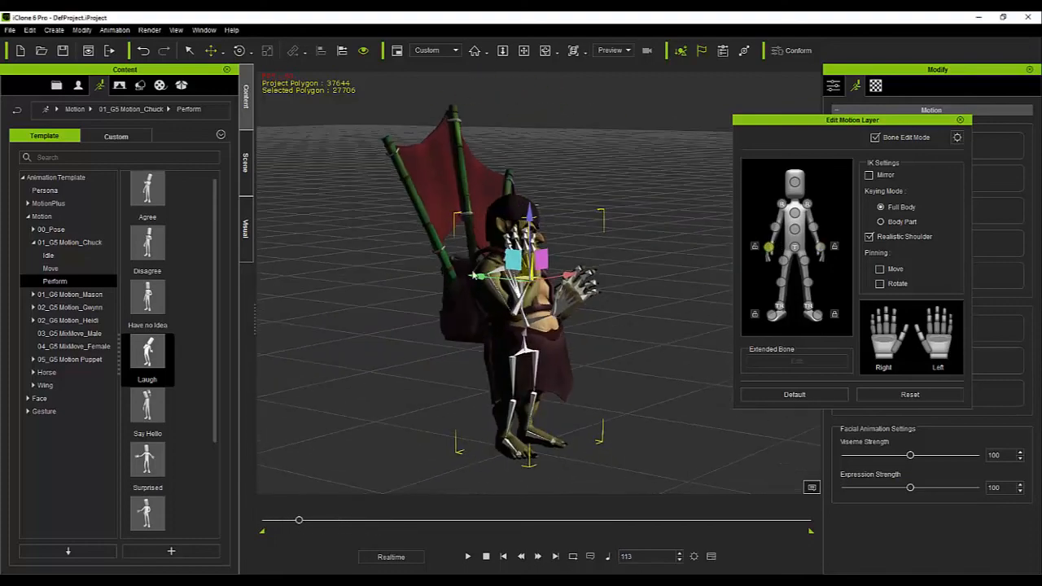
right_click_drag(483, 279, 439, 366)
left_click_drag(536, 286, 522, 283)
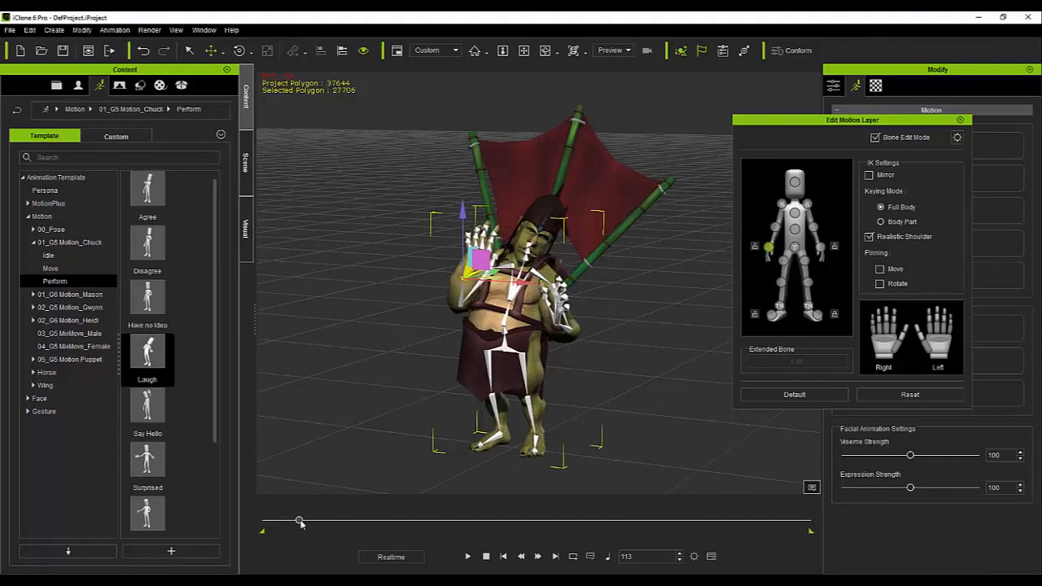
Move the goblin's right hand bone outward from the body at frame 658 and finish editing the motion layer
left_click_drag(300, 522, 331, 525)
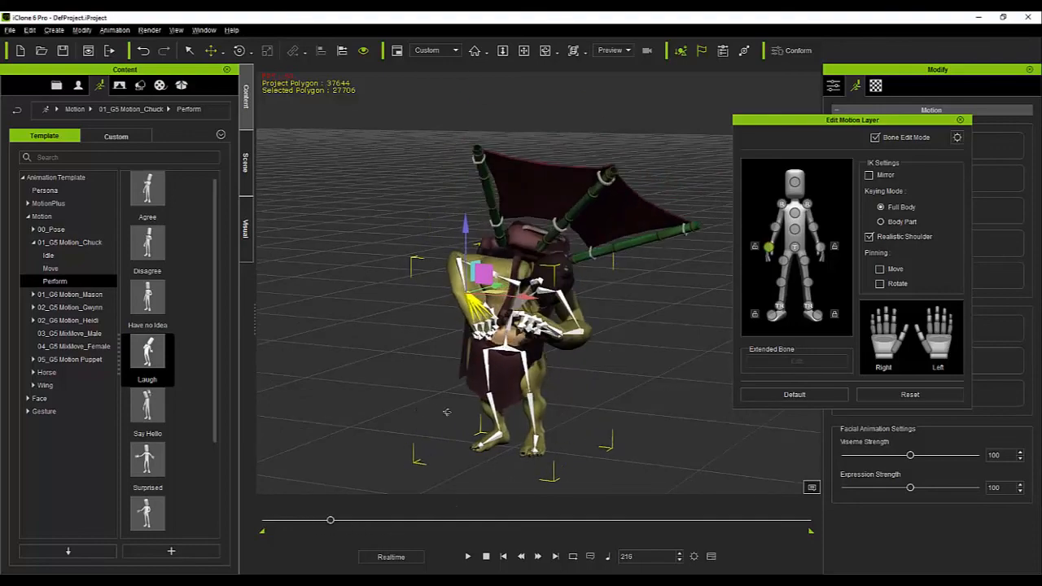
right_click_drag(447, 412, 788, 407)
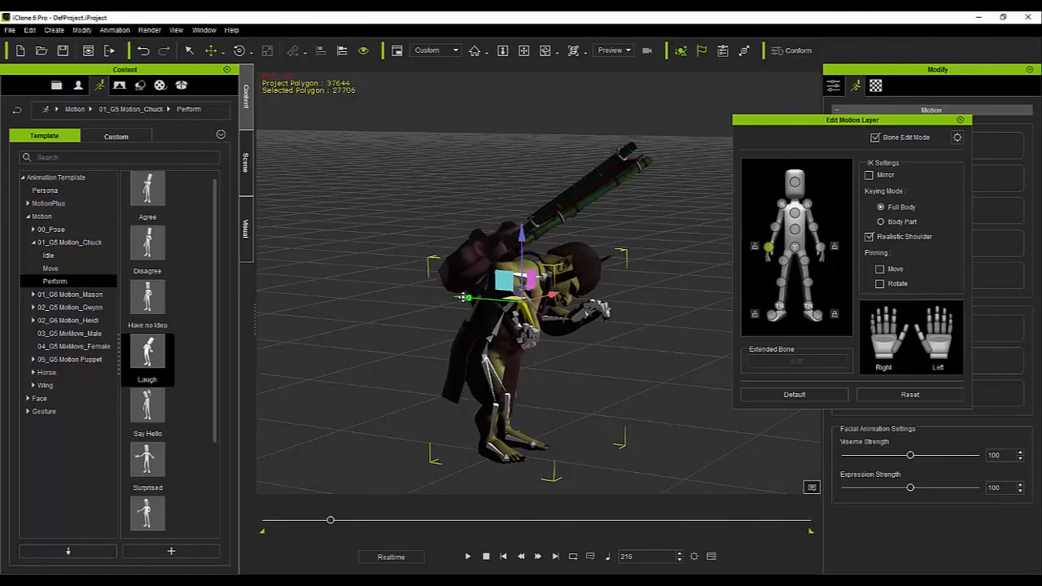
left_click_drag(330, 523, 463, 523)
right_click_drag(632, 412, 570, 354)
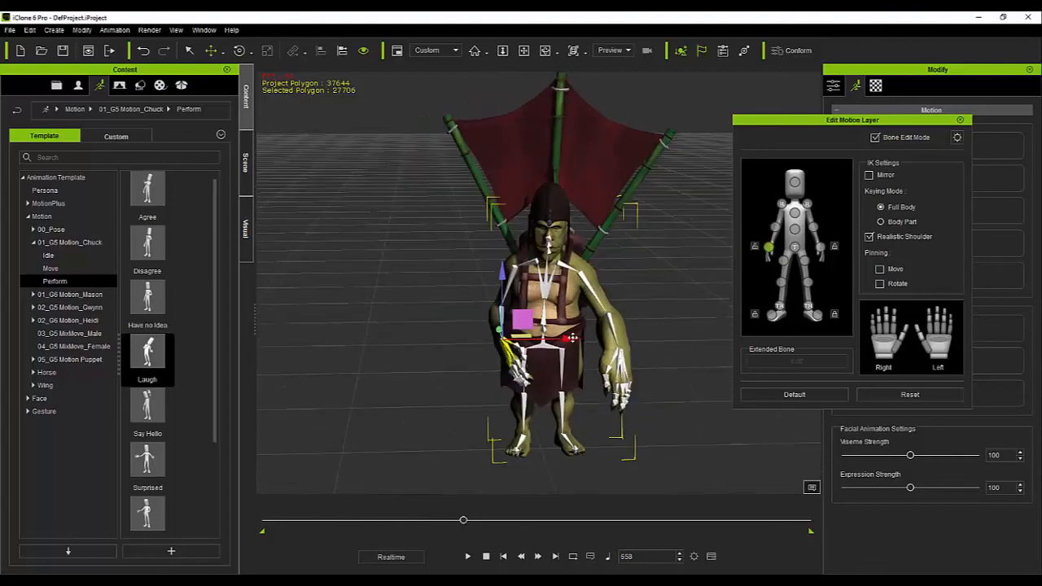
left_click_drag(573, 337, 558, 341)
left_click_drag(551, 343, 541, 343)
right_click_drag(437, 458, 651, 396)
left_click(960, 120)
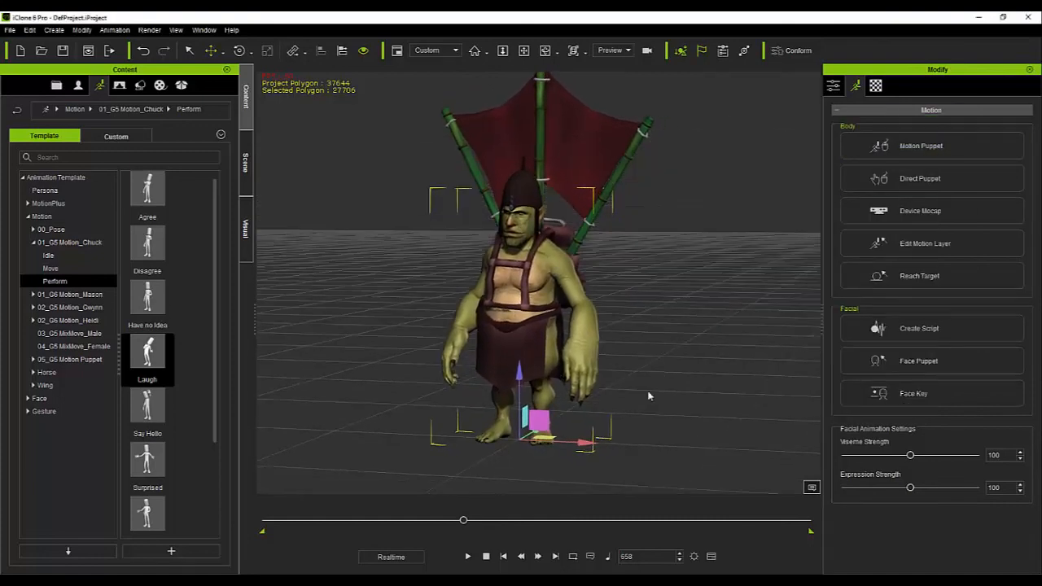
Edit the goblin's motion layer at frame 1, moving the right hand bone outward and up from the body
left_click(486, 556)
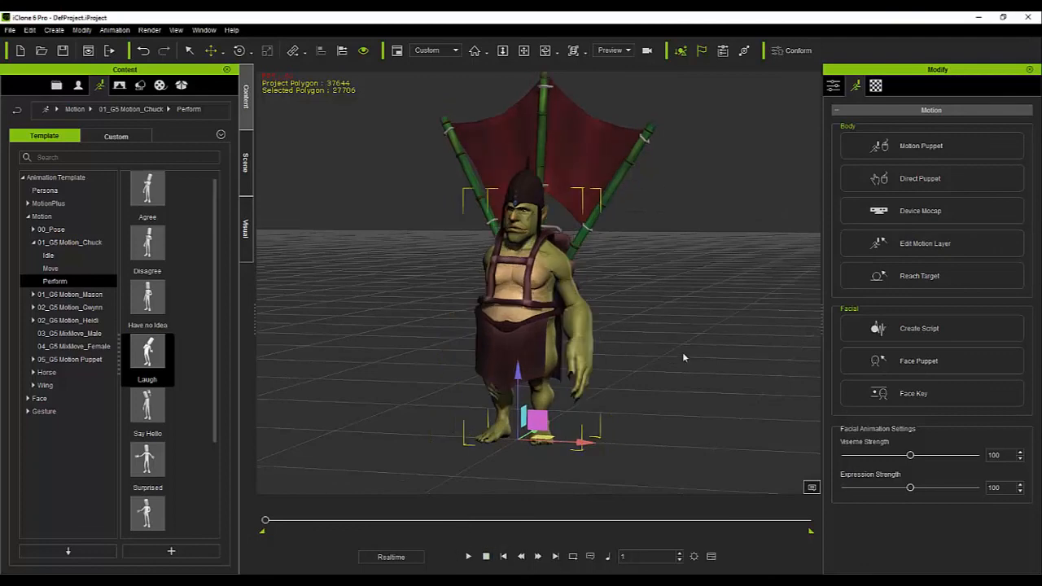
left_click(906, 243)
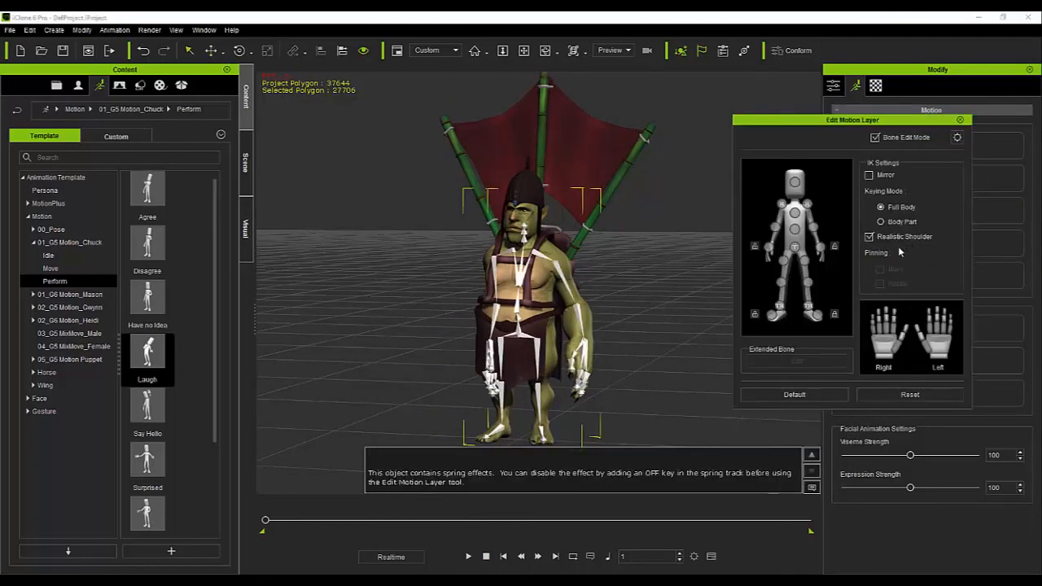
left_click(768, 249)
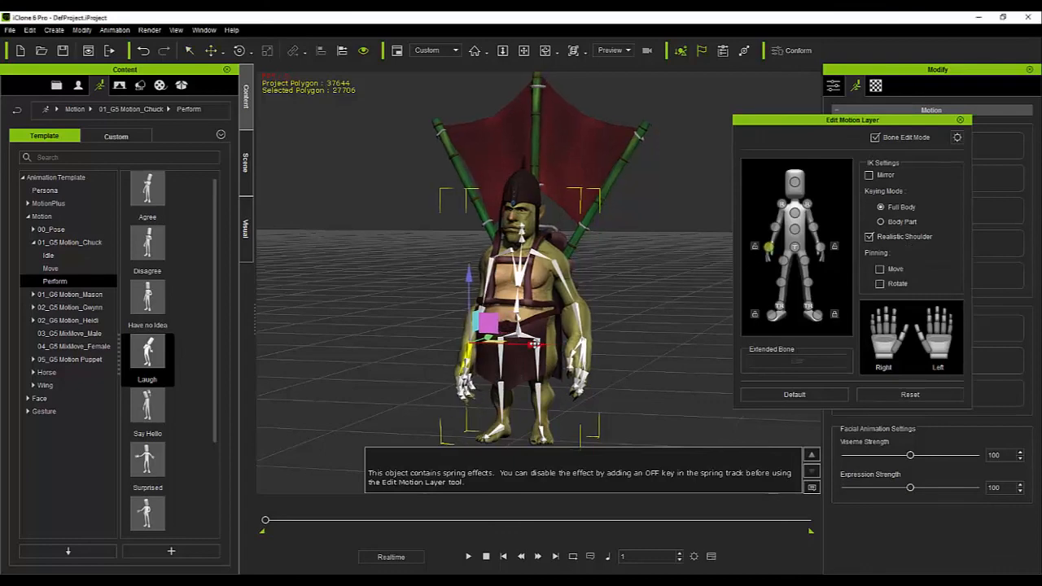
left_click_drag(469, 277, 468, 262)
left_click_drag(534, 330, 525, 329)
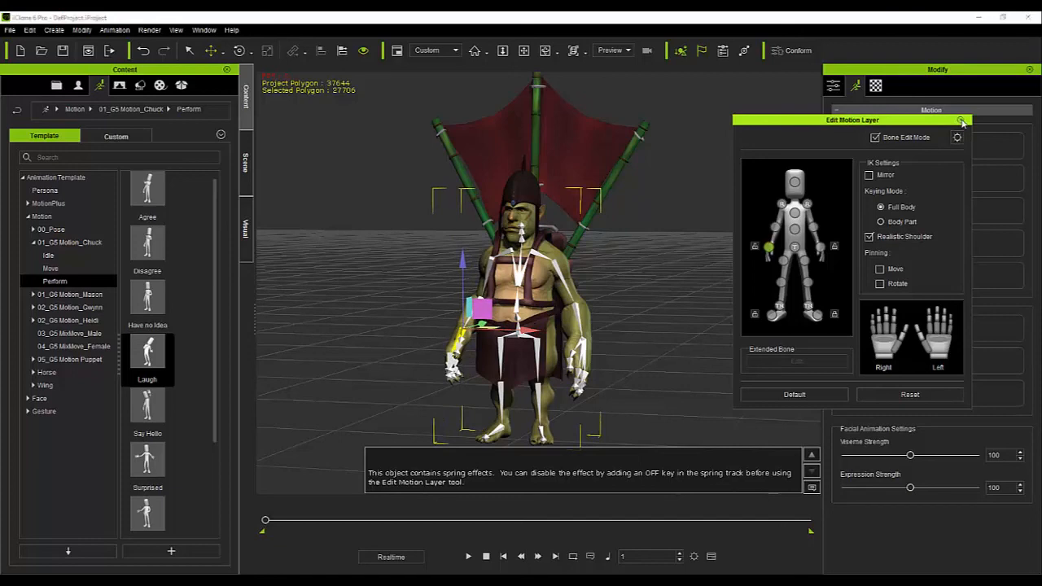
left_click(959, 120)
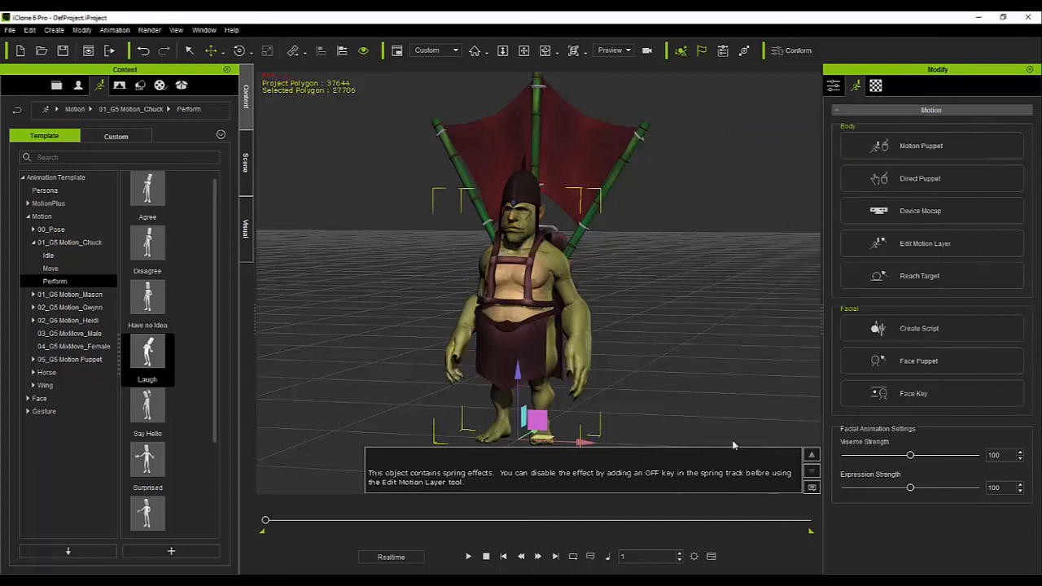
Play back the goblin's animation from frame 1 to check the hand adjustments, stop it, and deselect the goblin
left_click(469, 557)
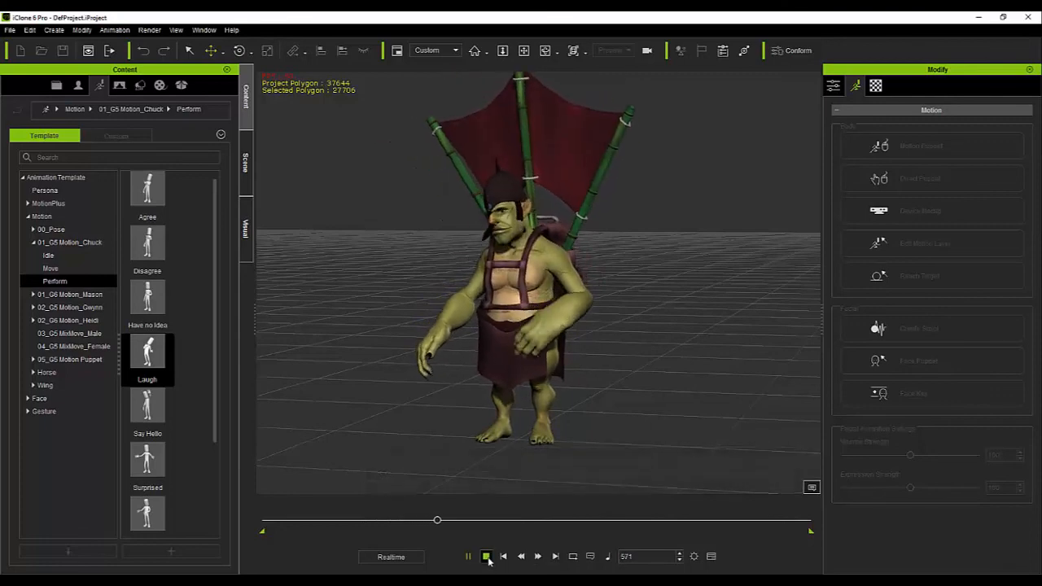
left_click(486, 557)
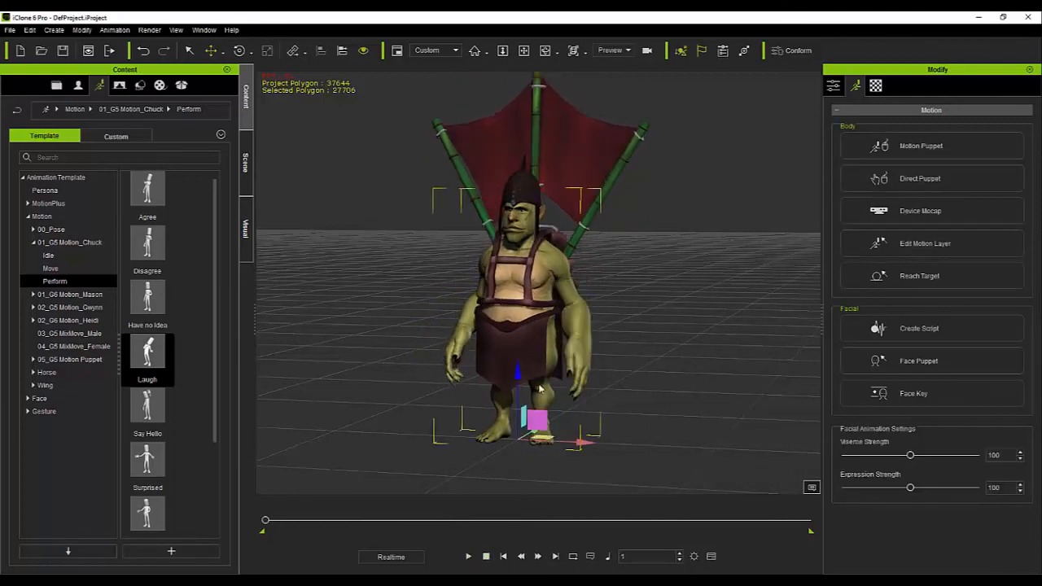
left_click(636, 401)
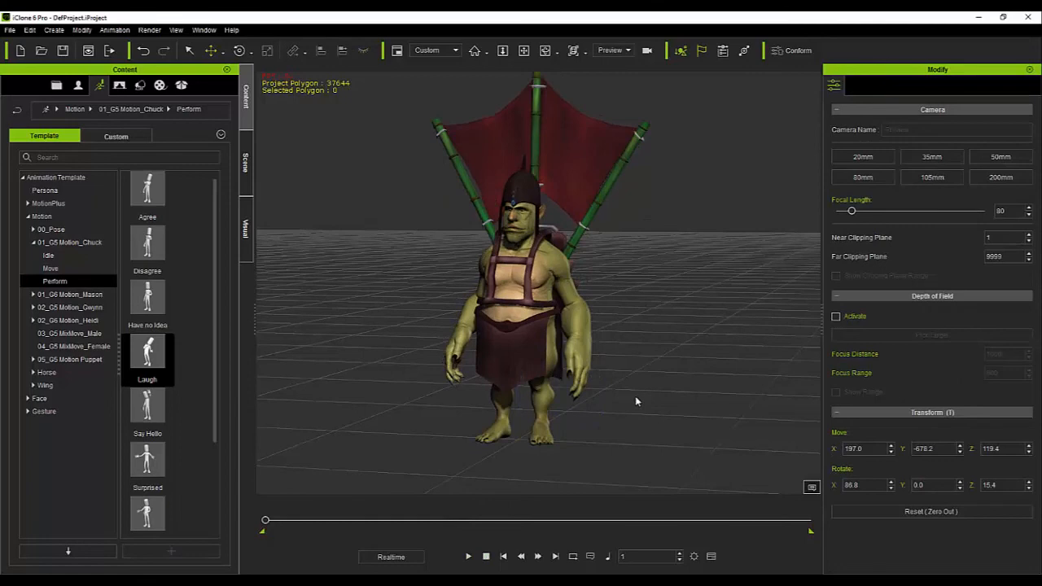